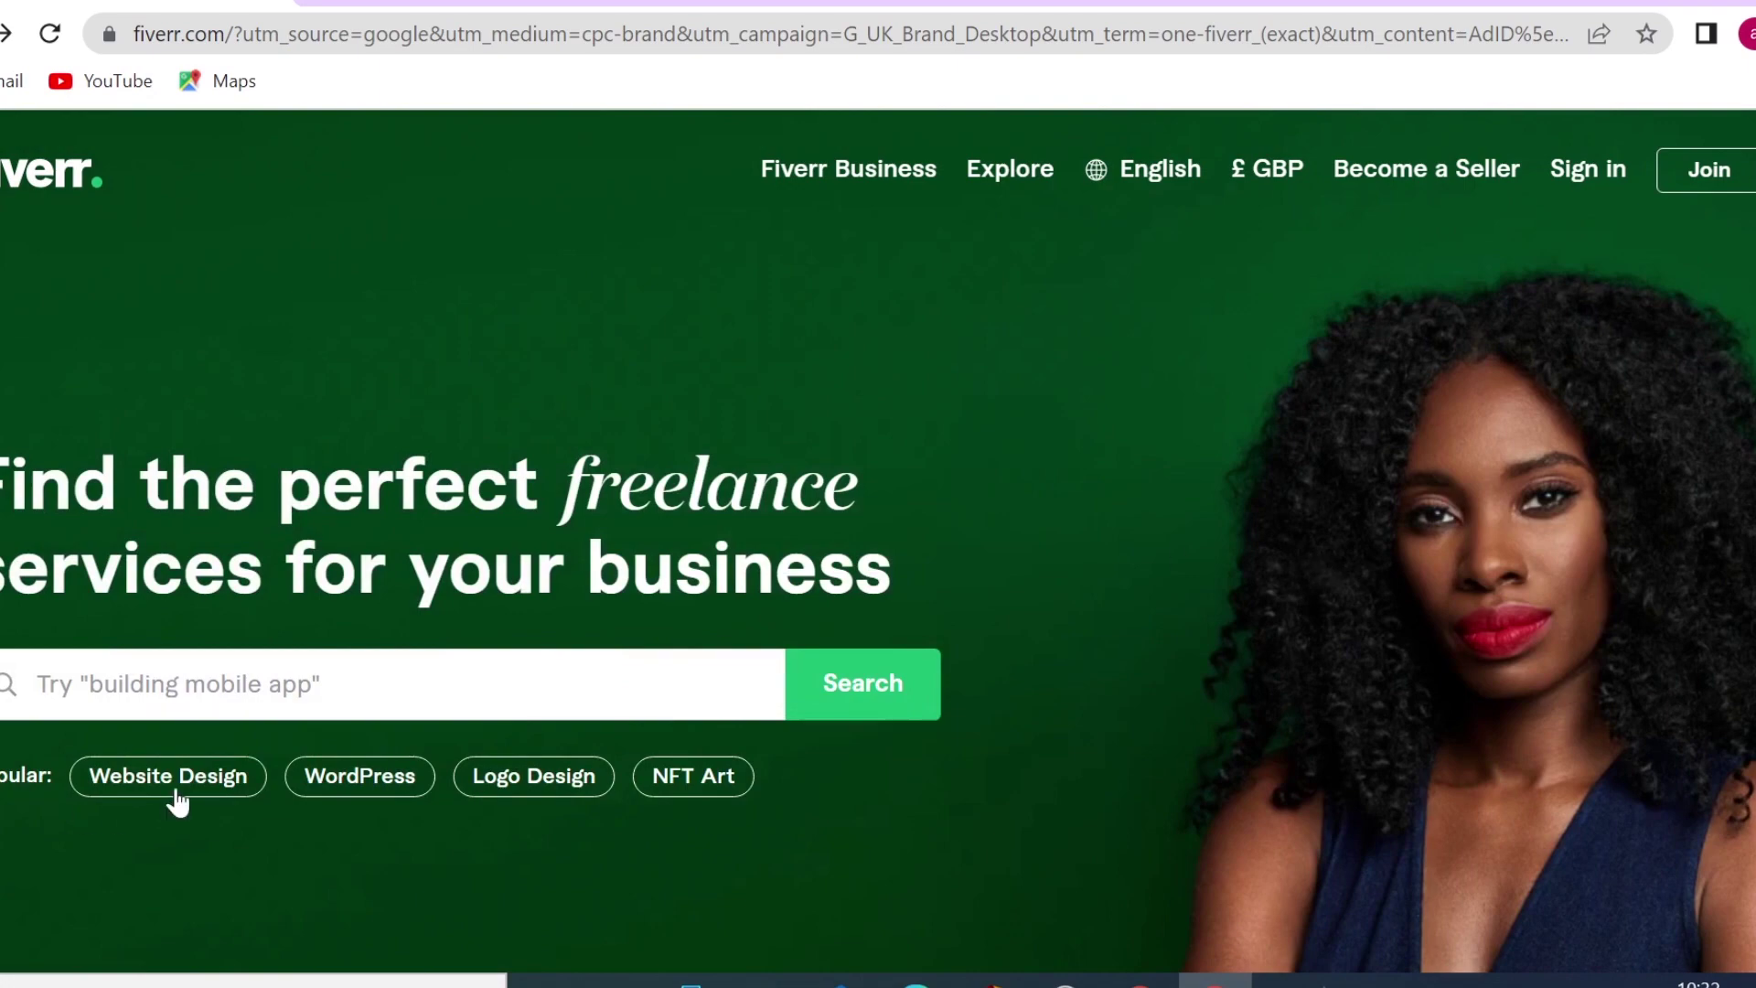
Step: Open the Website Design gig category from the Fiverr homepage
{"action": "left_click", "coordinate": [179, 780]}
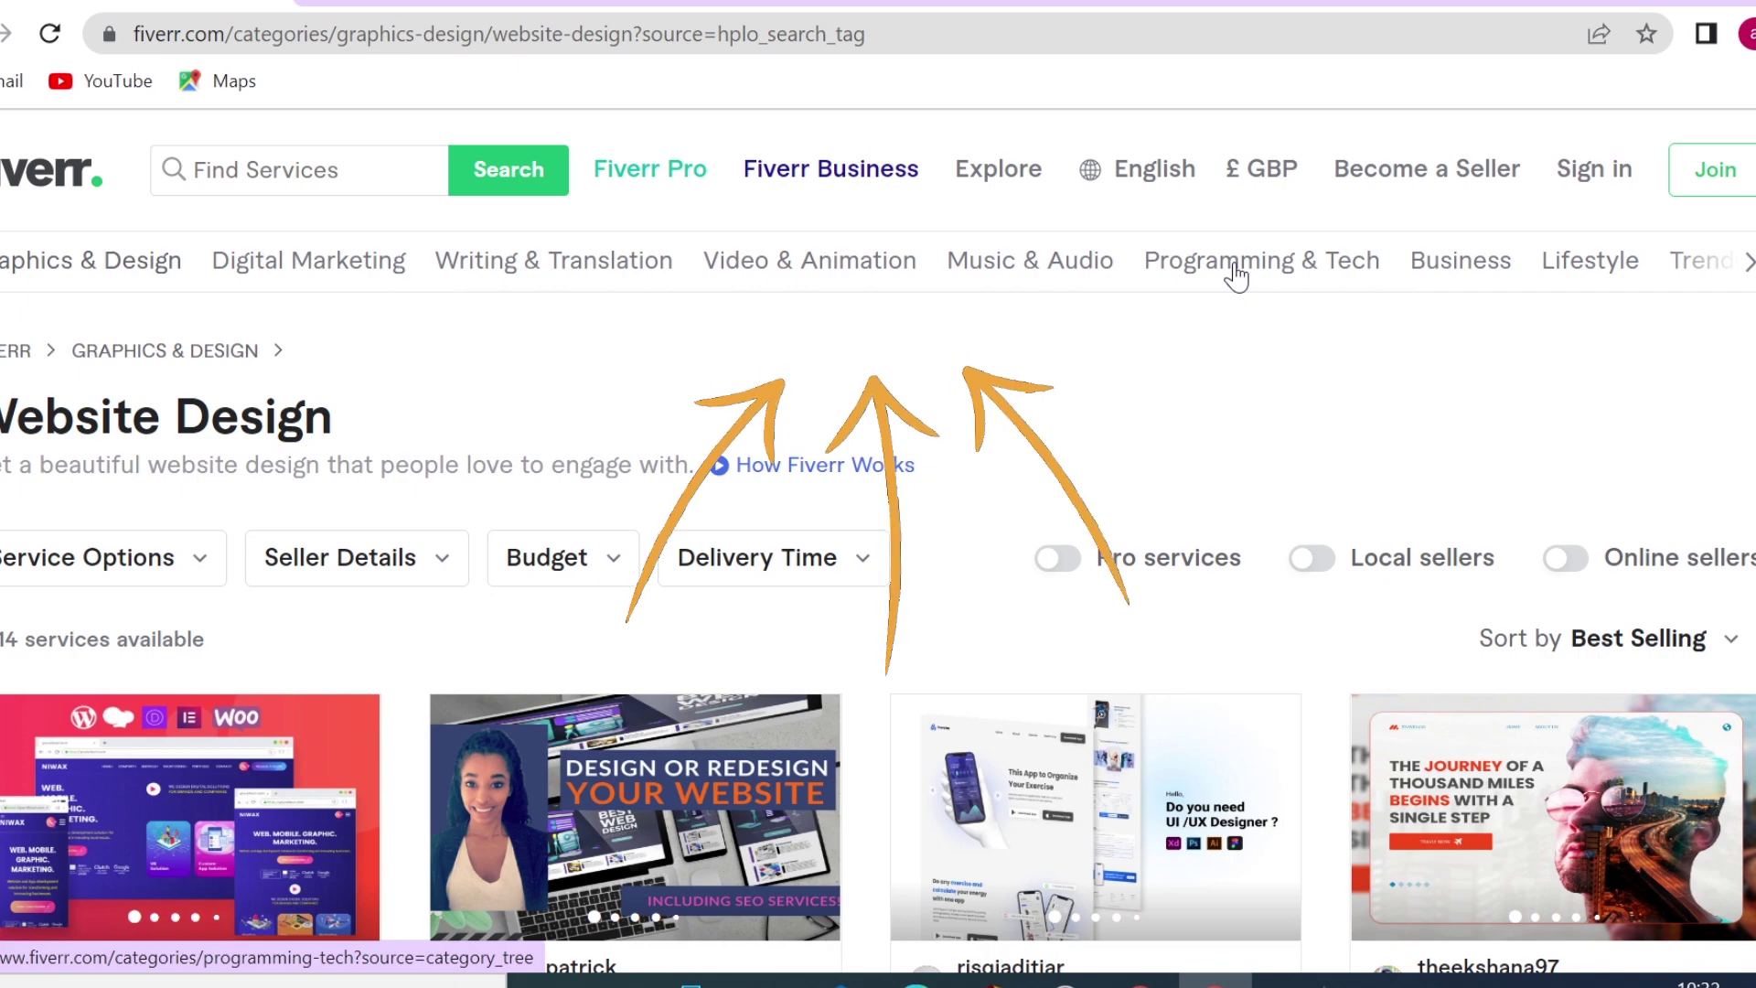
Step: Reveal more categories, then scroll the Website Design gig cards comparing seller levels, ratings and prices
{"action": "left_click", "coordinate": [1746, 272]}
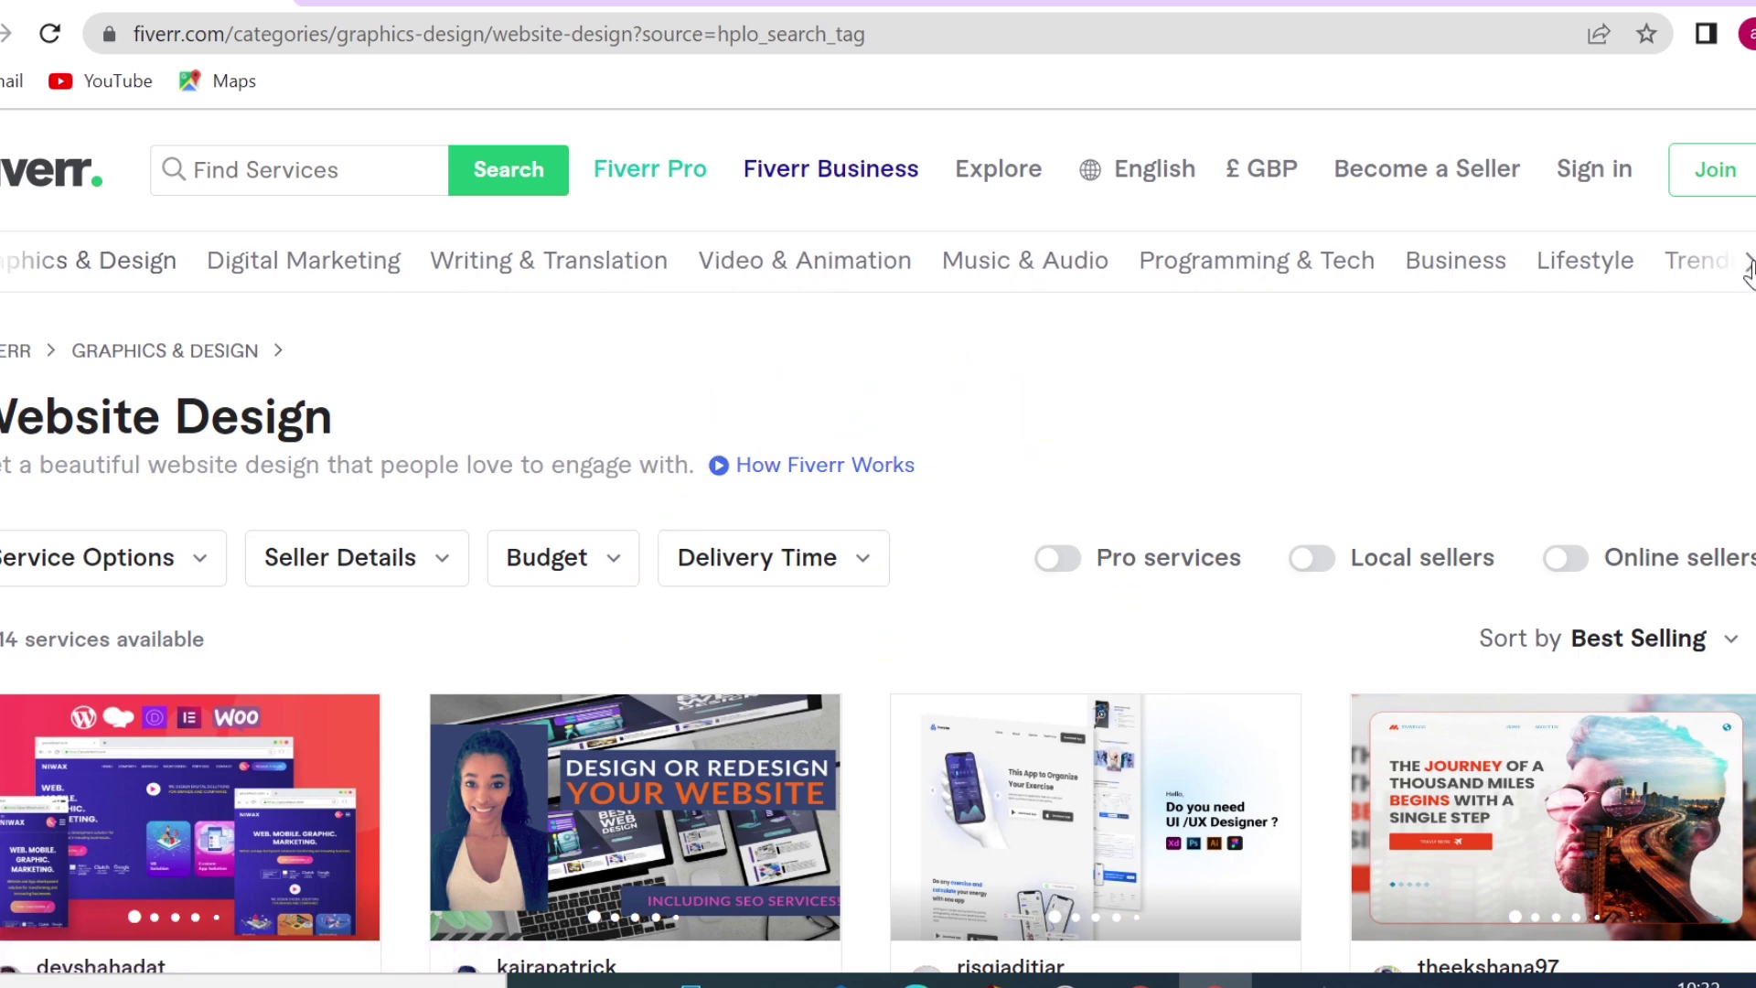
{"action": "scroll", "coordinate": [1735, 369], "scroll_direction": "down", "scroll_amount": 5}
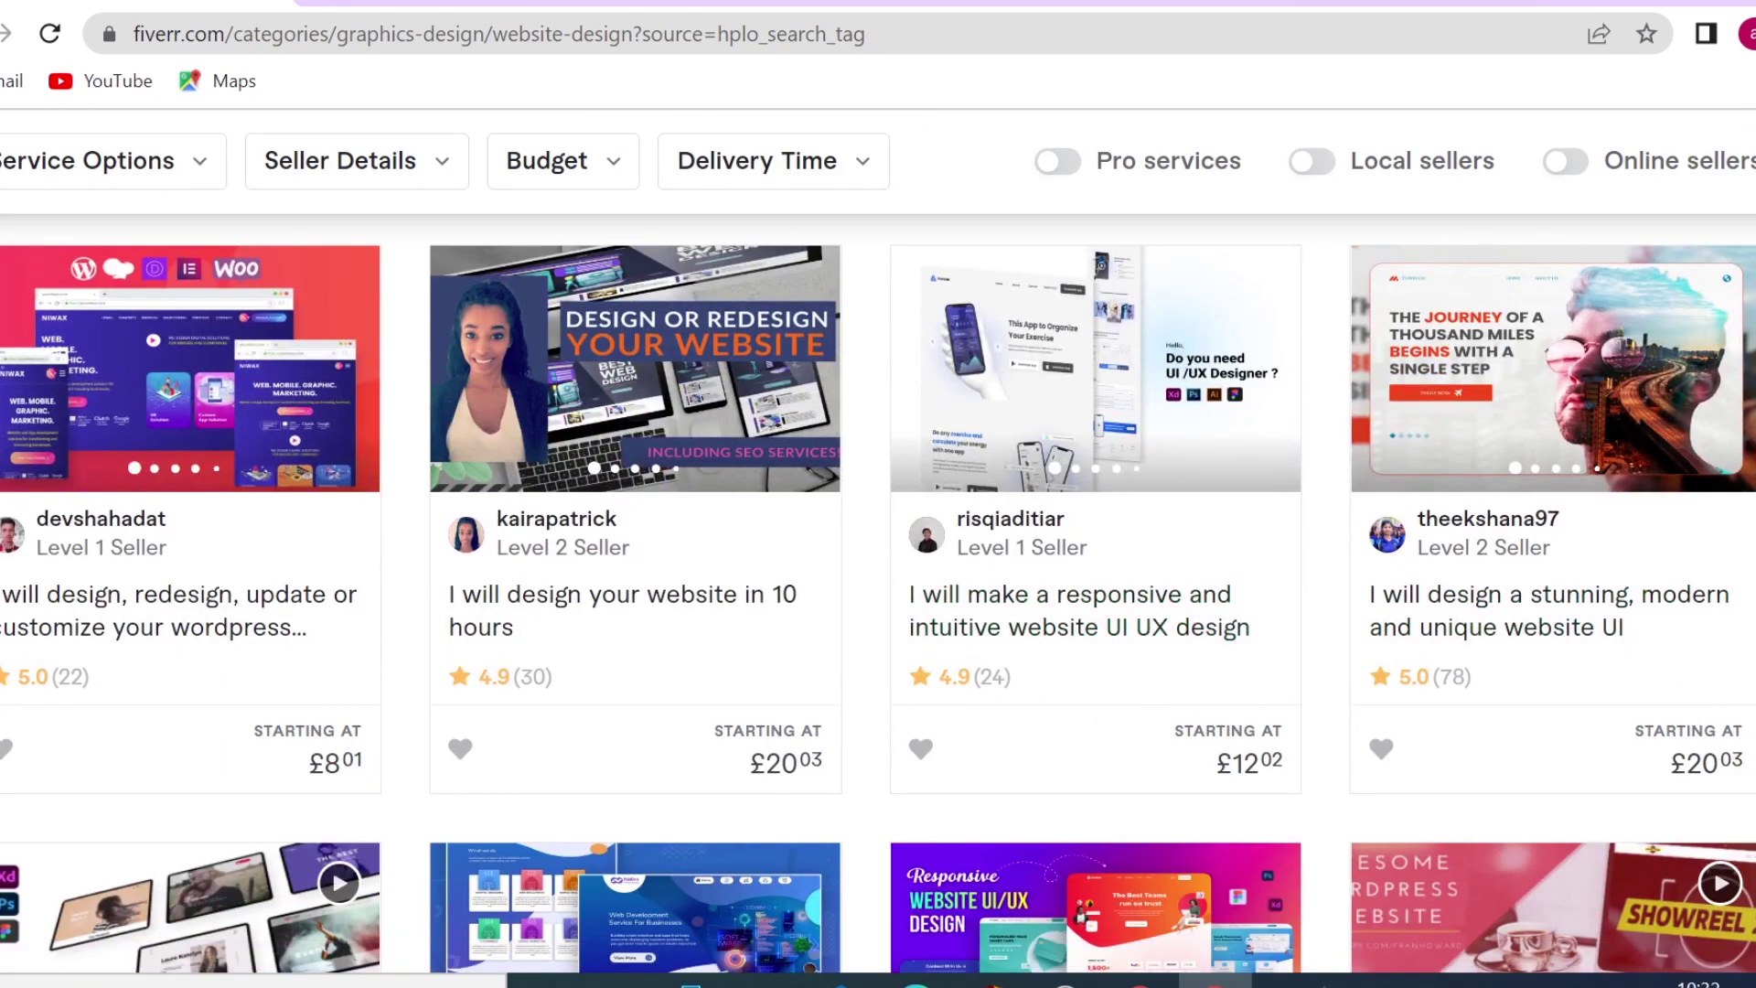
{"action": "scroll", "coordinate": [1282, 695], "scroll_direction": "up", "scroll_amount": 5}
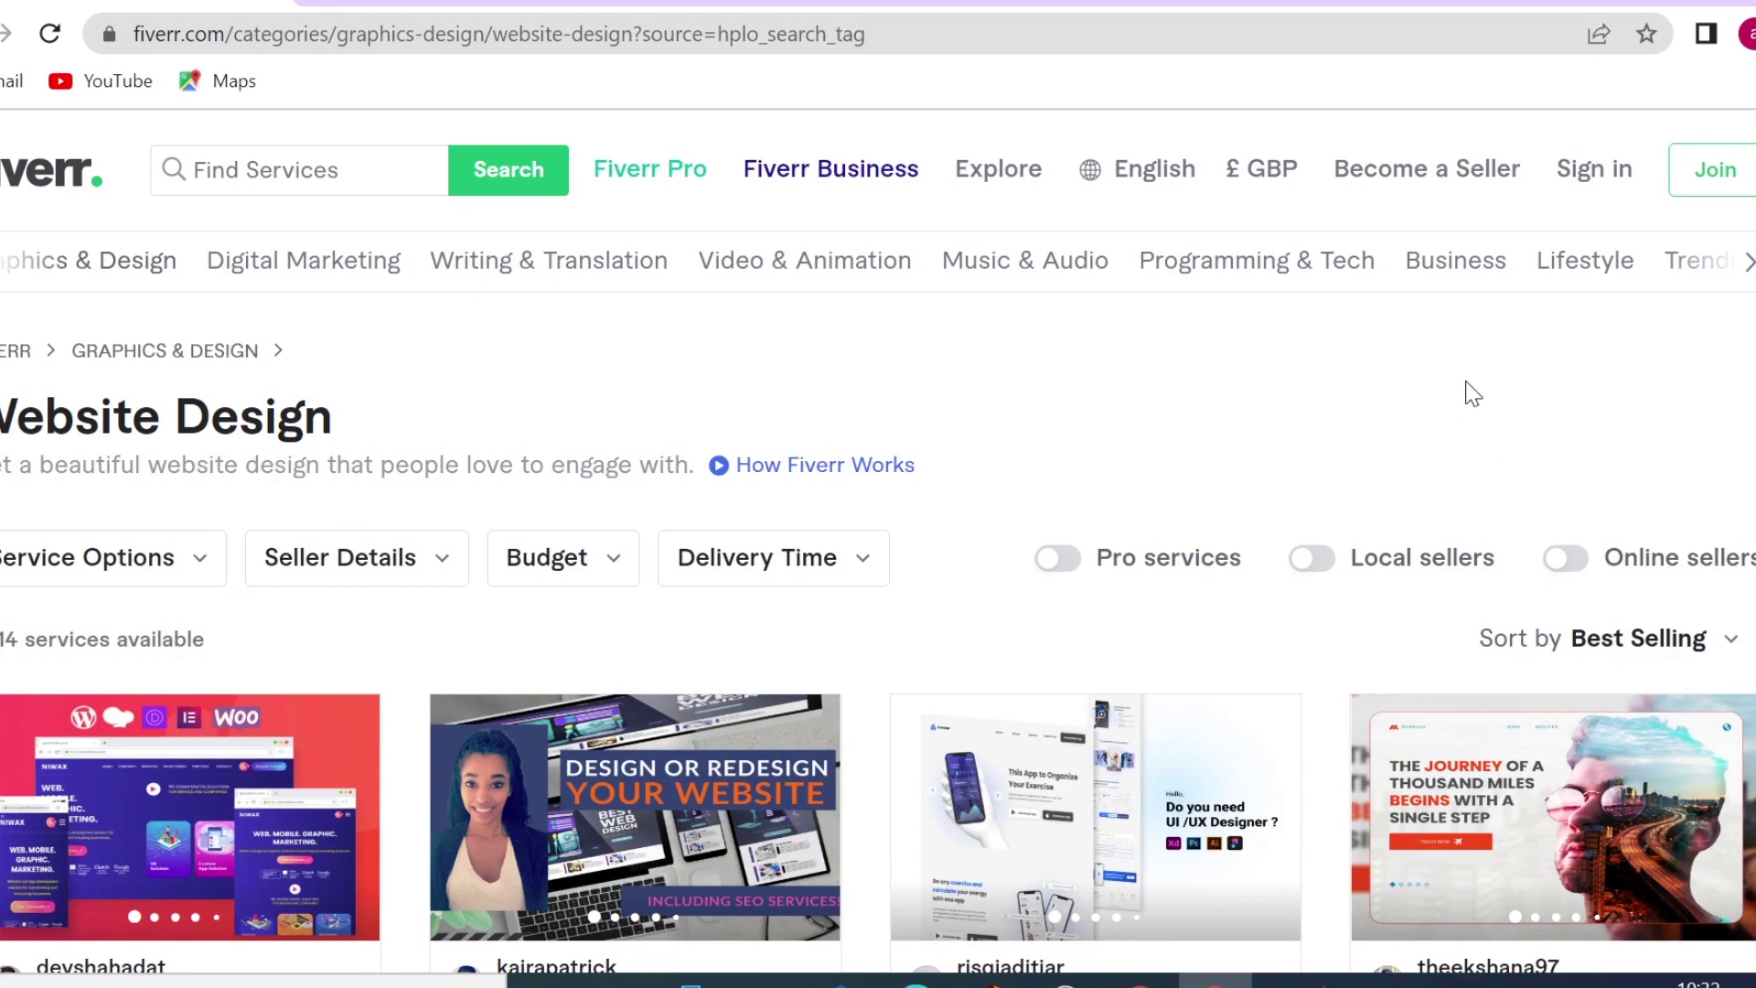
{"action": "scroll", "coordinate": [1503, 502], "scroll_direction": "down", "scroll_amount": 7}
{"action": "scroll", "coordinate": [1511, 509], "scroll_direction": "down", "scroll_amount": 5}
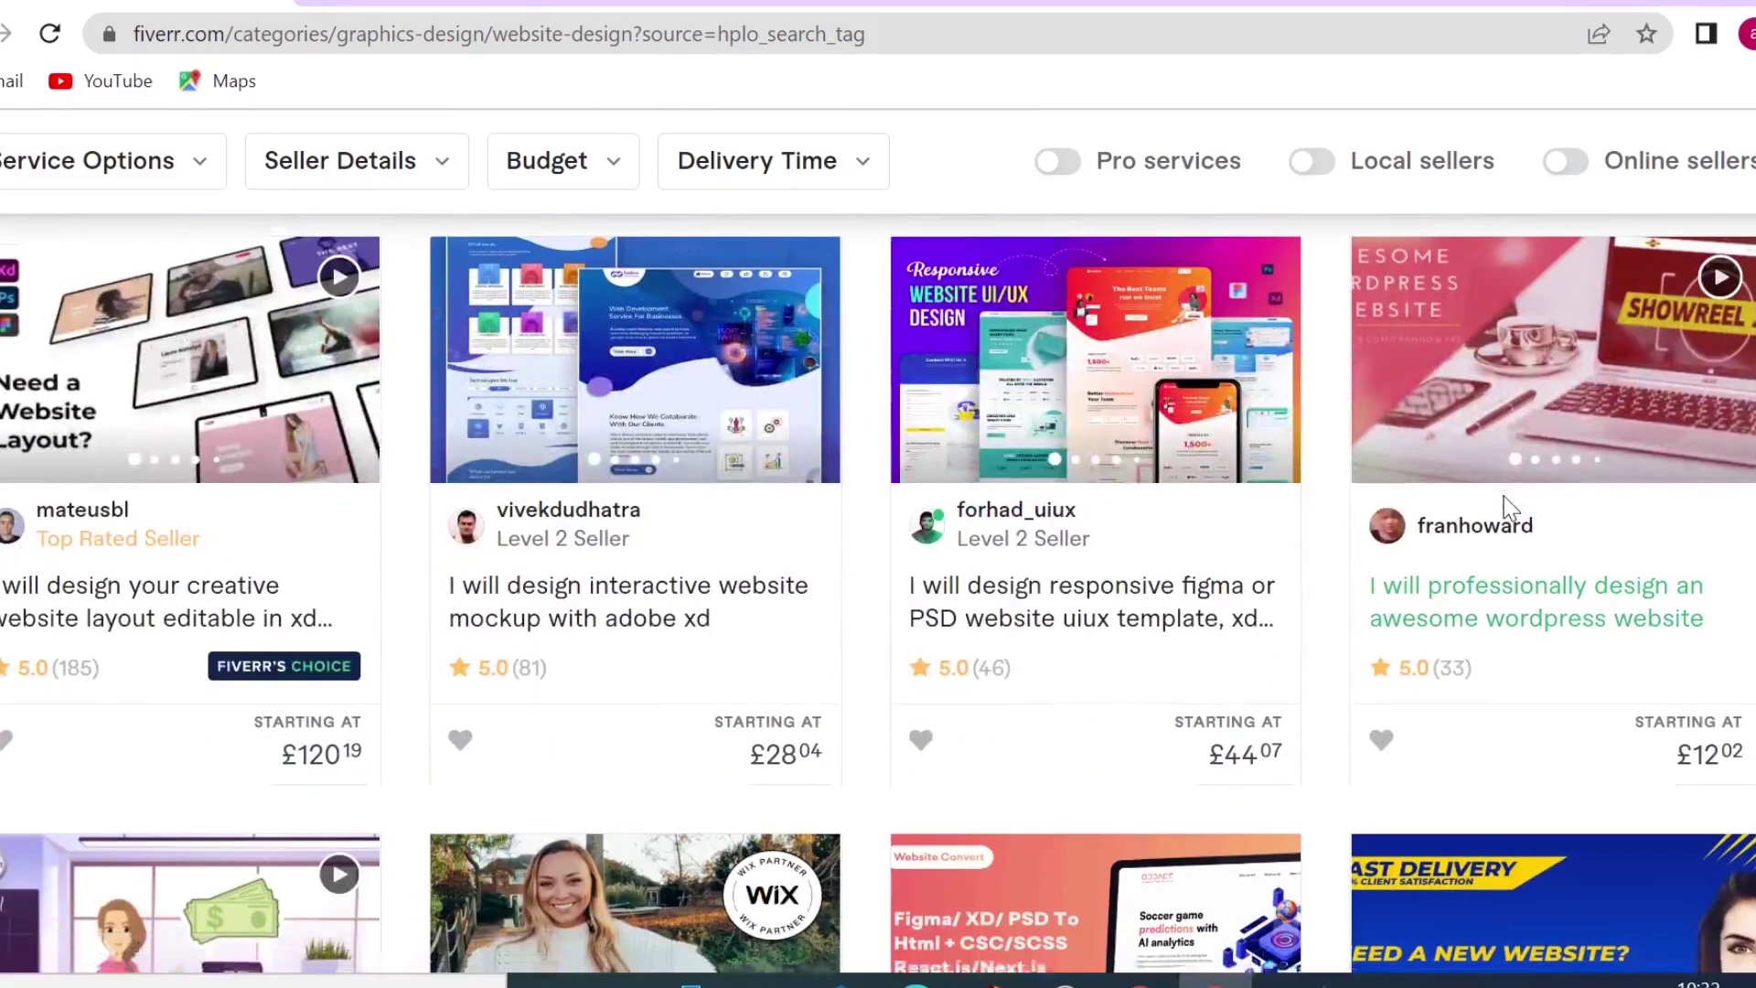
{"action": "scroll", "coordinate": [1511, 508], "scroll_direction": "down", "scroll_amount": 6}
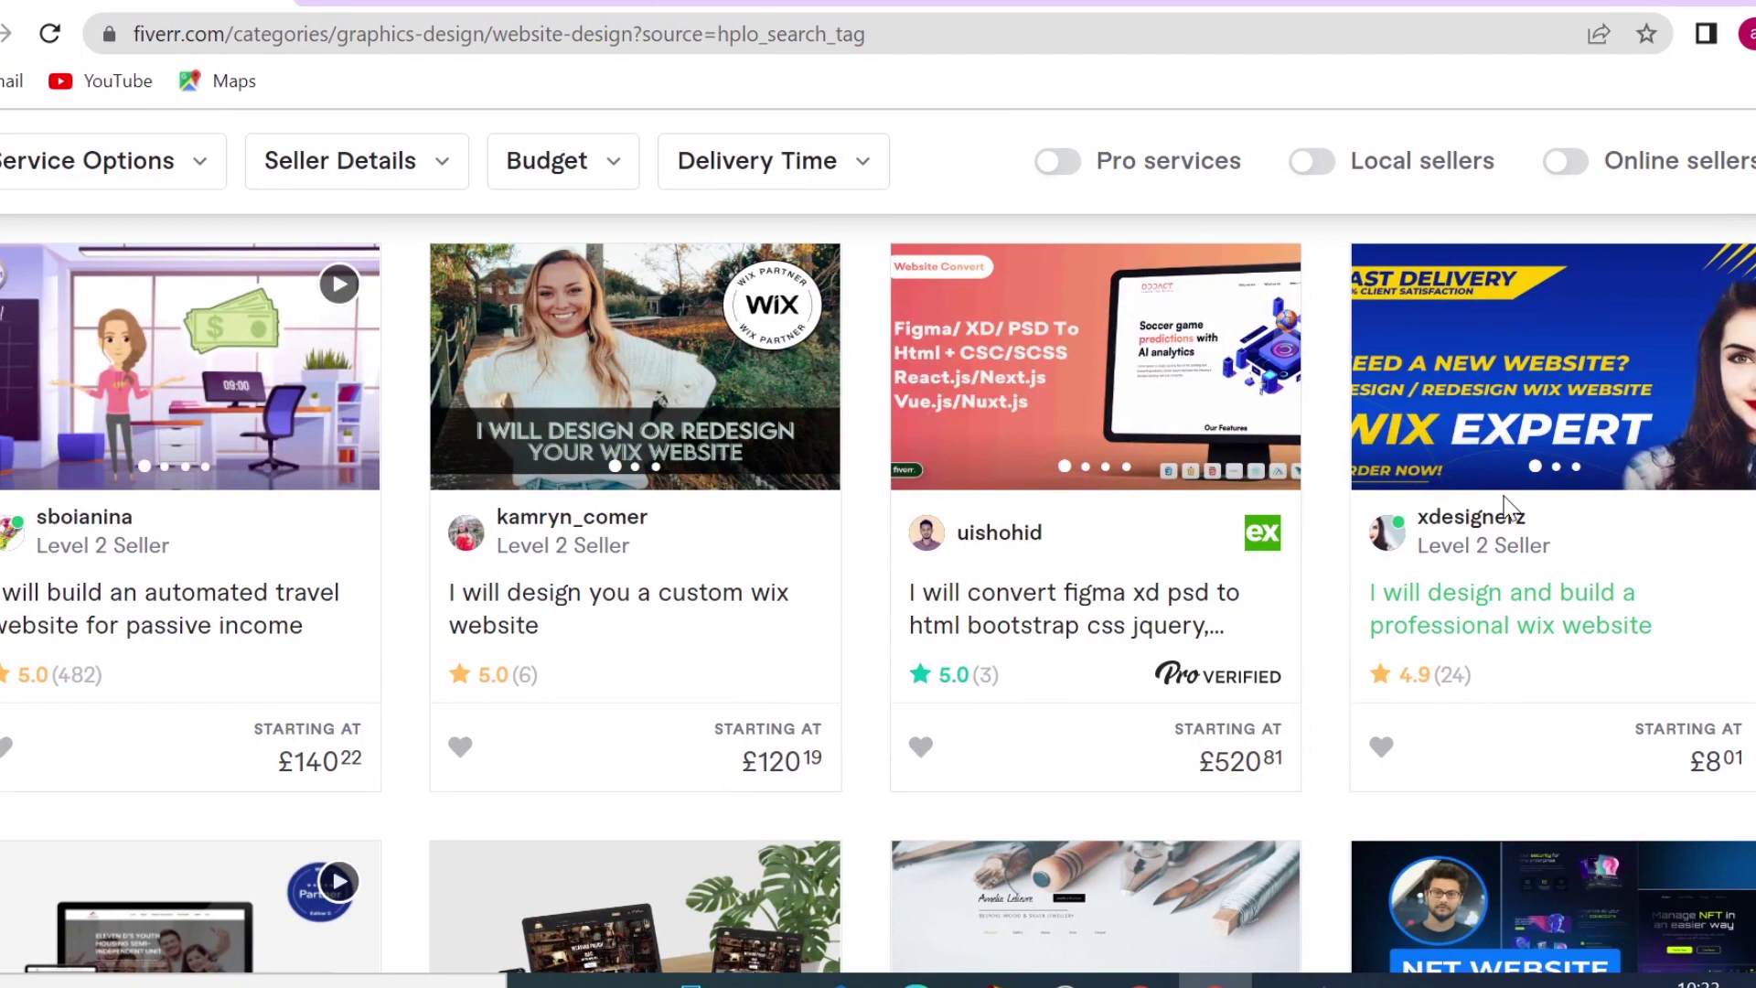
{"action": "scroll", "coordinate": [1505, 506], "scroll_direction": "down", "scroll_amount": 5}
{"action": "scroll", "coordinate": [1508, 508], "scroll_direction": "down", "scroll_amount": 2}
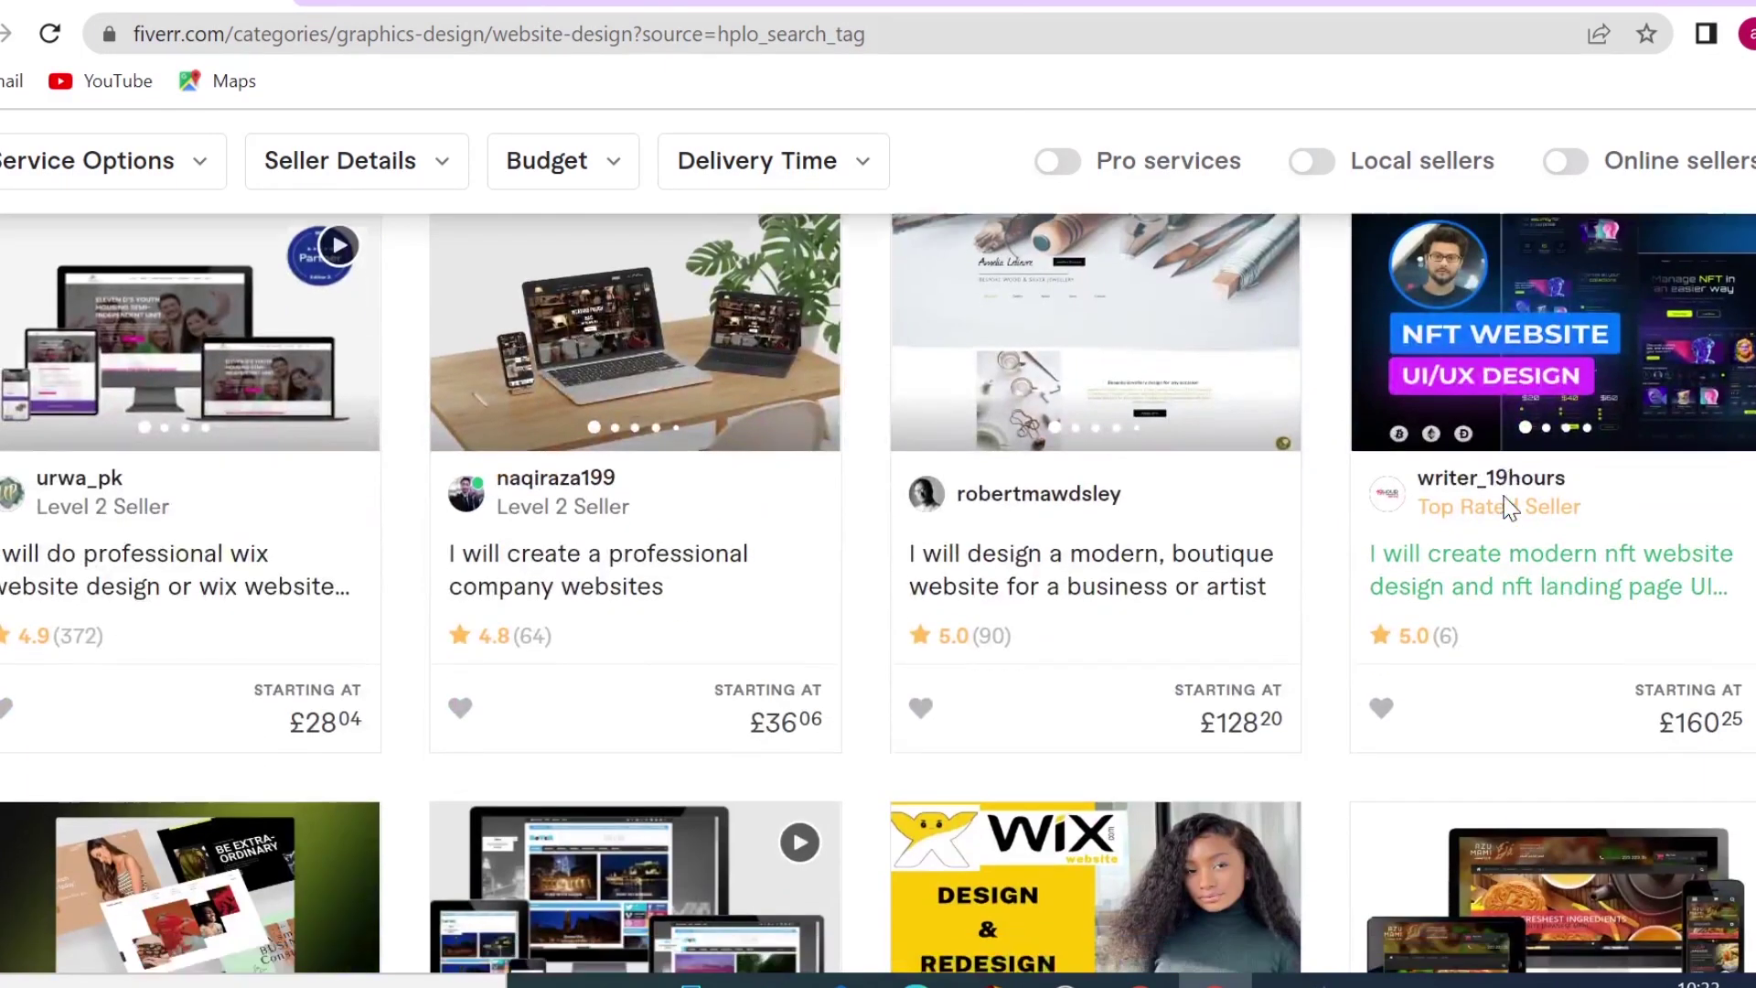
{"action": "scroll", "coordinate": [1509, 509], "scroll_direction": "down", "scroll_amount": 3}
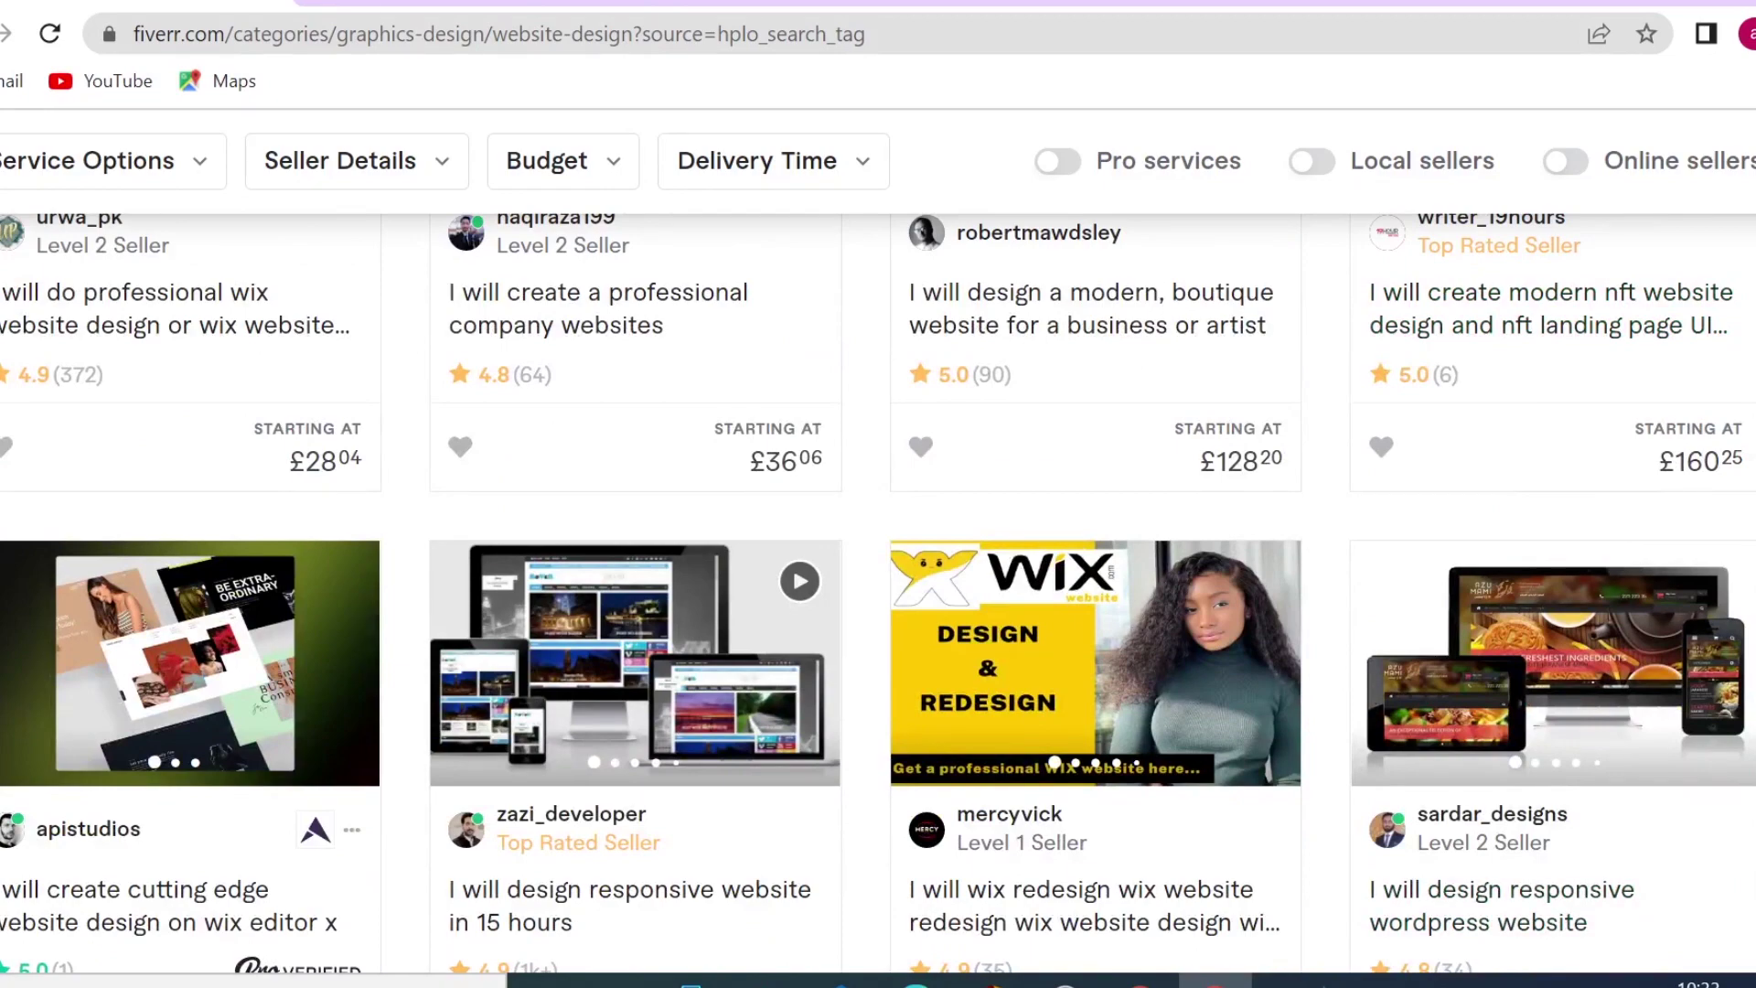
{"action": "scroll", "coordinate": [879, 593], "scroll_direction": "down", "scroll_amount": 1}
{"action": "scroll", "coordinate": [878, 592], "scroll_direction": "down", "scroll_amount": 2}
{"action": "scroll", "coordinate": [878, 593], "scroll_direction": "down", "scroll_amount": 3}
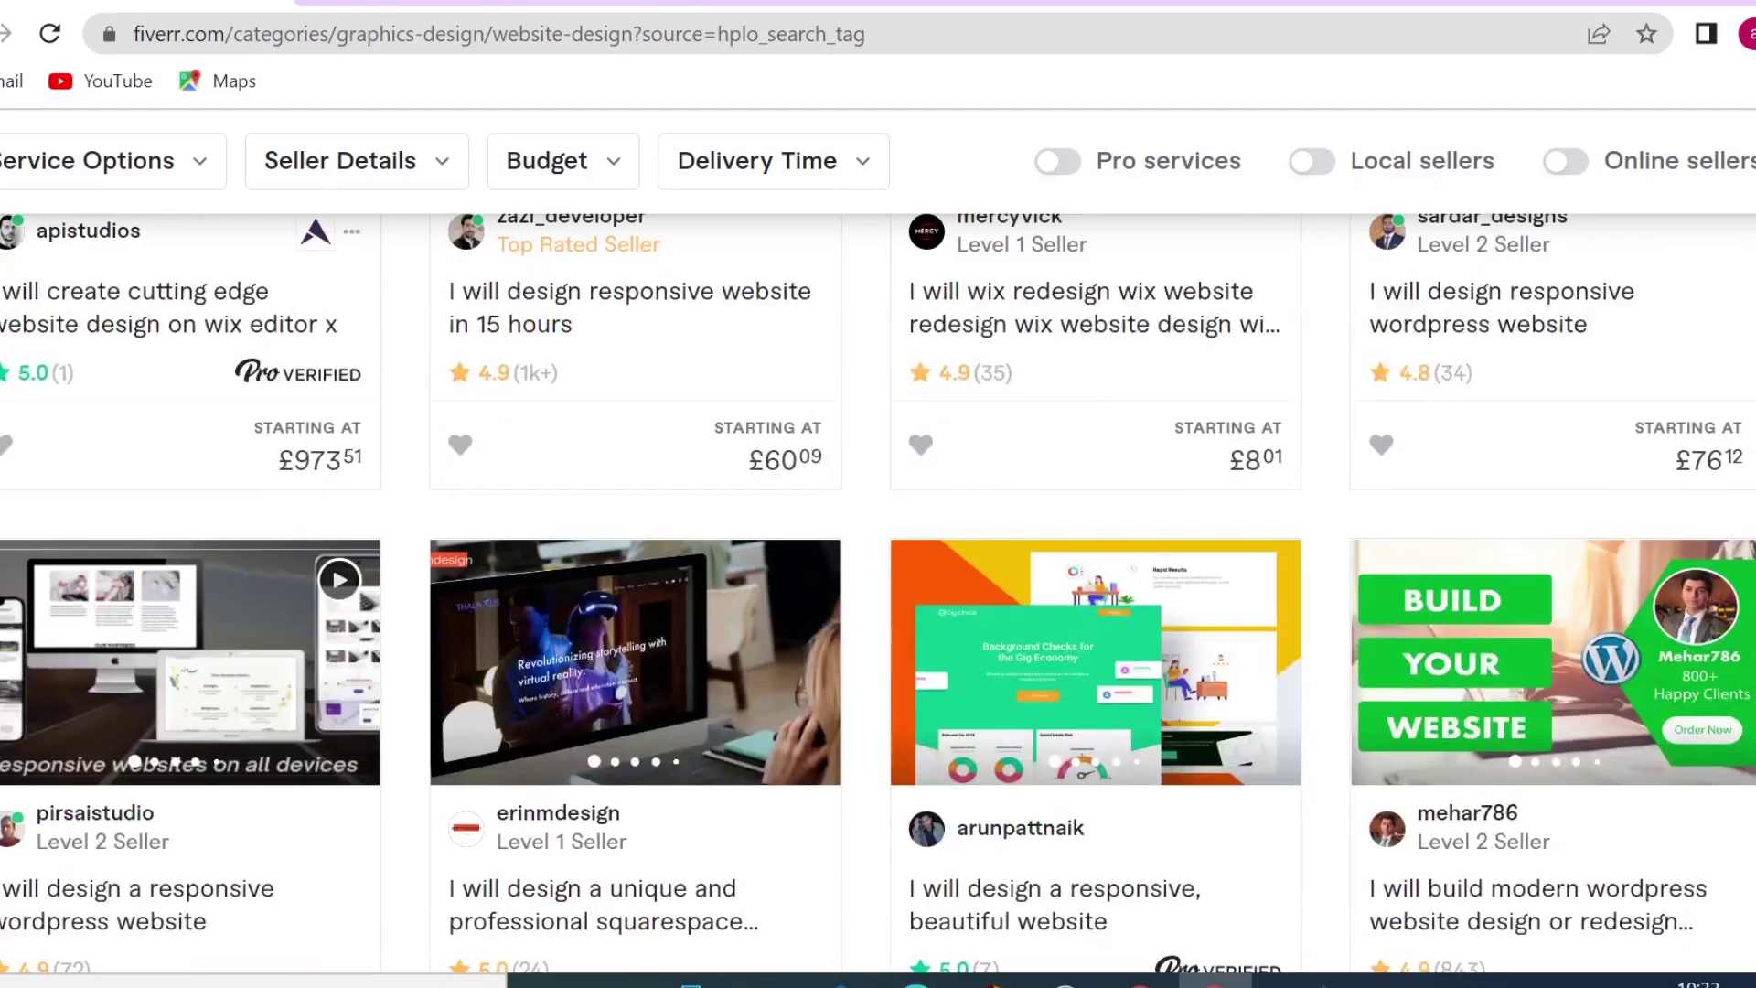
{"action": "scroll", "coordinate": [878, 592], "scroll_direction": "down", "scroll_amount": 3}
{"action": "scroll", "coordinate": [878, 593], "scroll_direction": "down", "scroll_amount": 2}
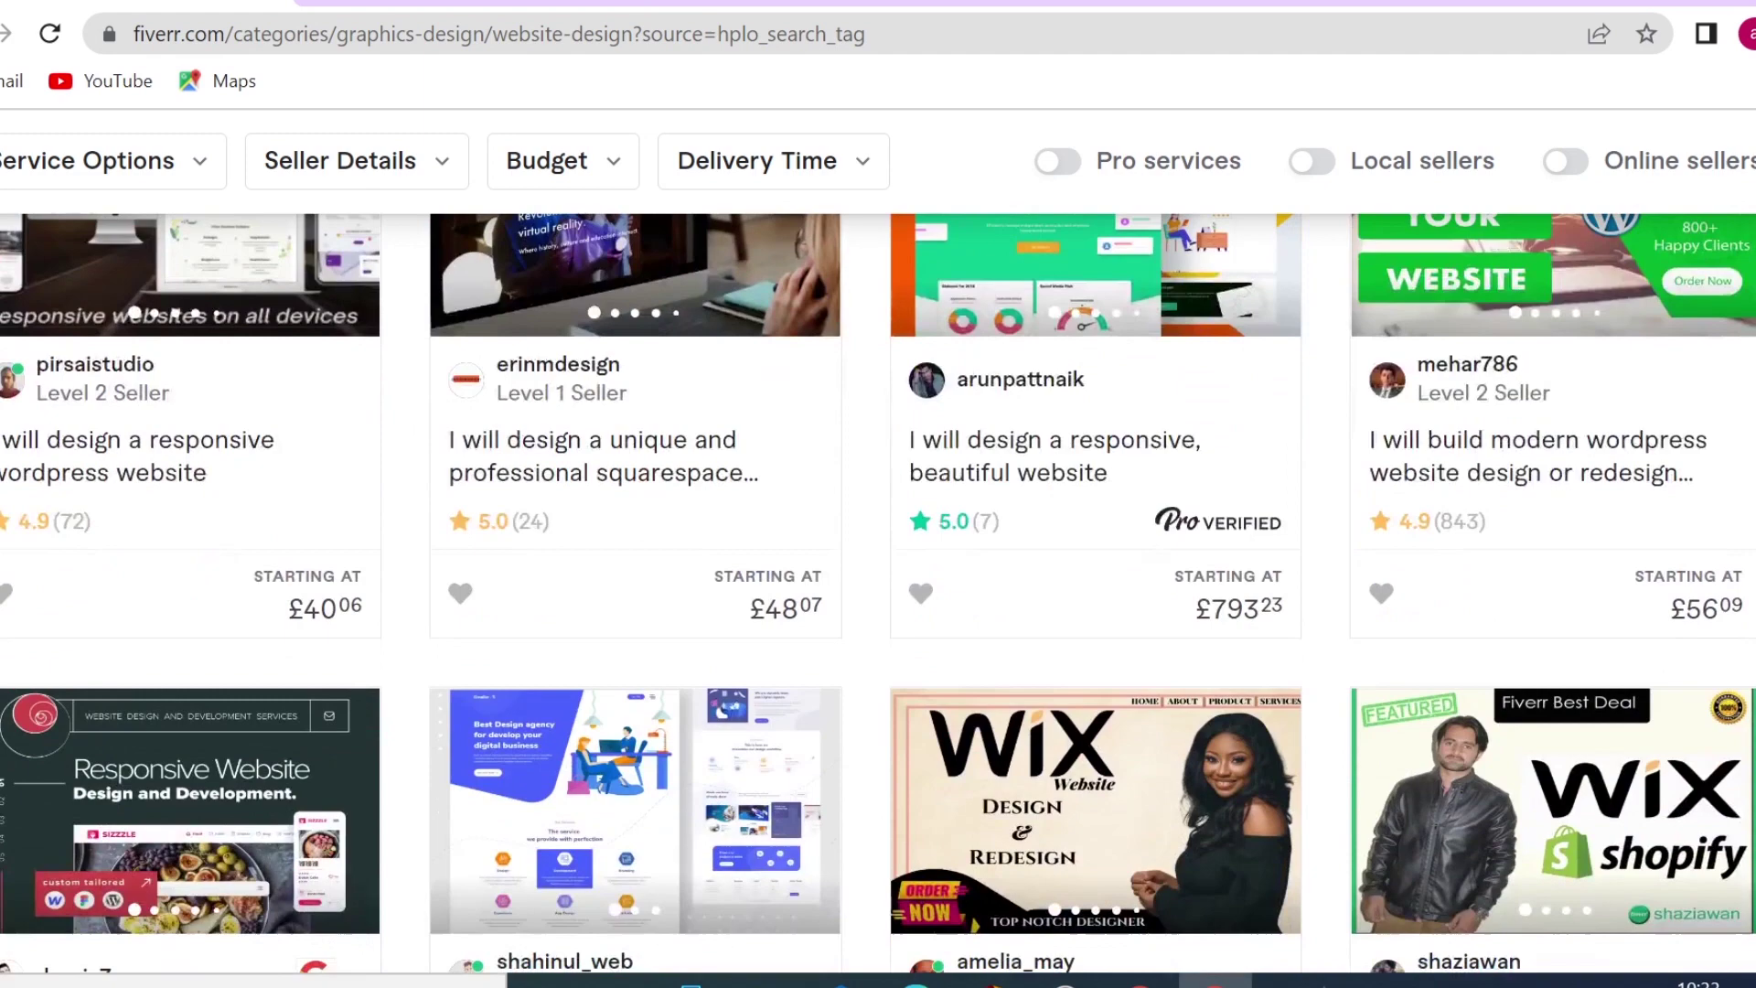
{"action": "scroll", "coordinate": [878, 593], "scroll_direction": "down", "scroll_amount": 2}
{"action": "scroll", "coordinate": [878, 593], "scroll_direction": "down", "scroll_amount": 1}
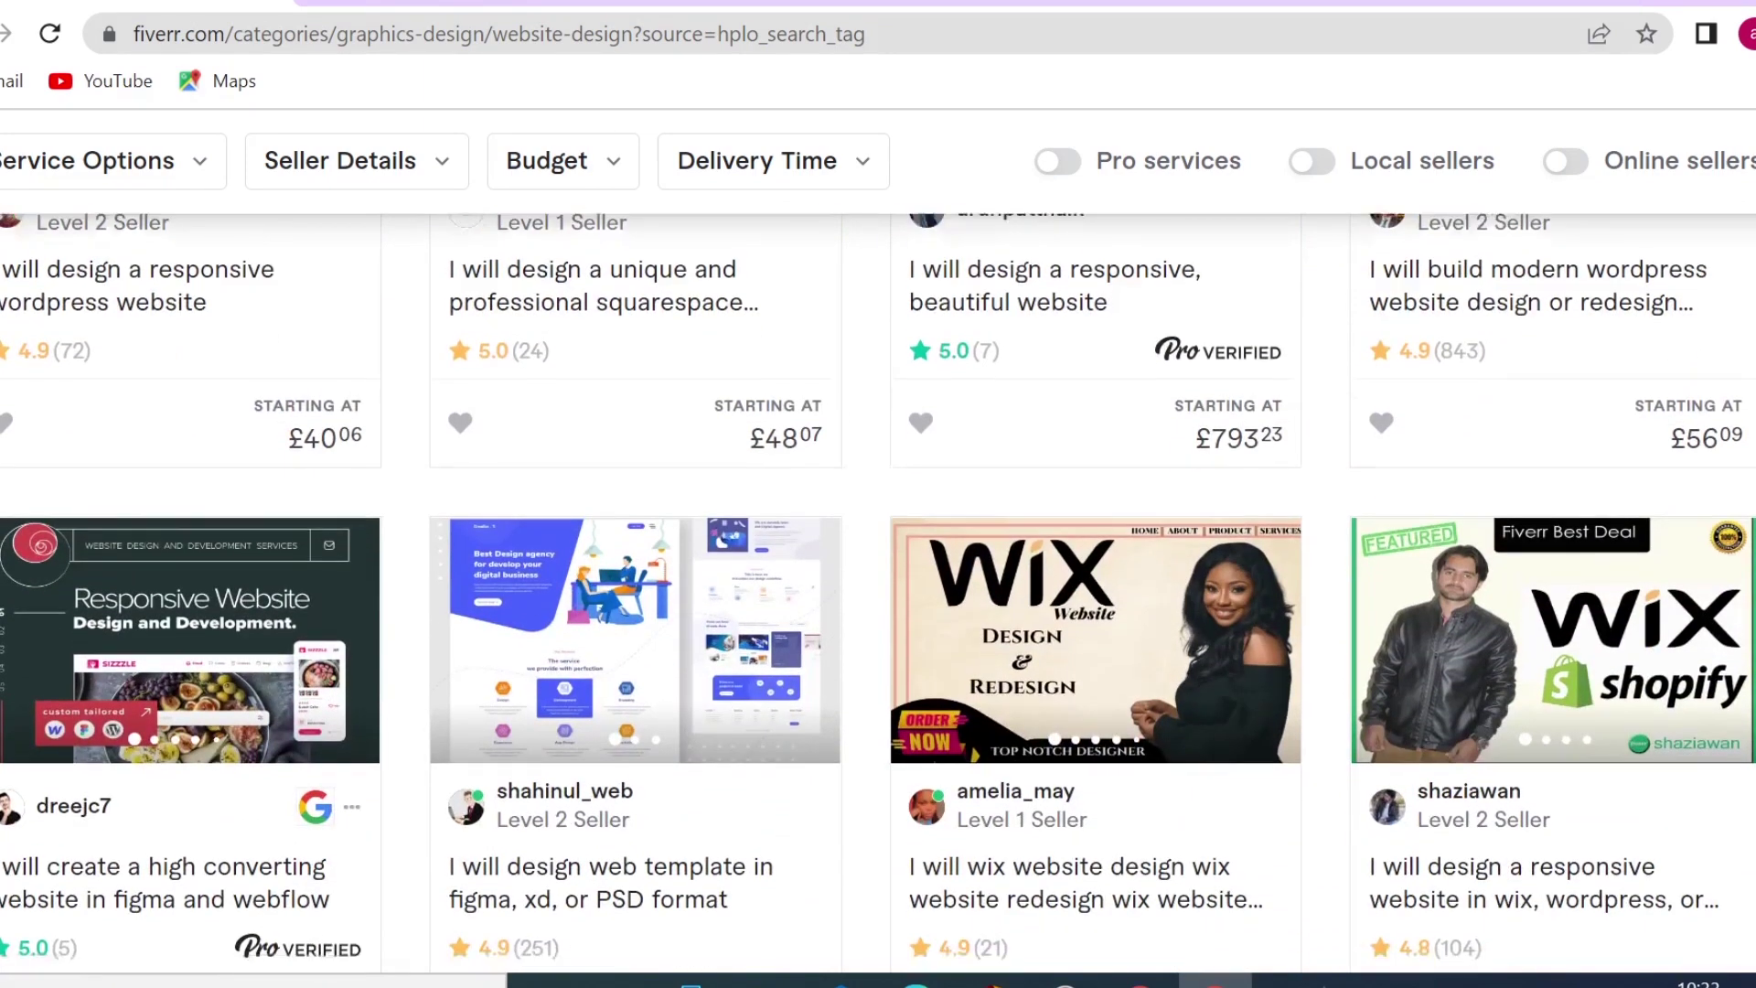
{"action": "scroll", "coordinate": [878, 593], "scroll_direction": "down", "scroll_amount": 5}
{"action": "scroll", "coordinate": [878, 592], "scroll_direction": "down", "scroll_amount": 2}
{"action": "scroll", "coordinate": [878, 593], "scroll_direction": "down", "scroll_amount": 3}
{"action": "scroll", "coordinate": [878, 593], "scroll_direction": "down", "scroll_amount": 1}
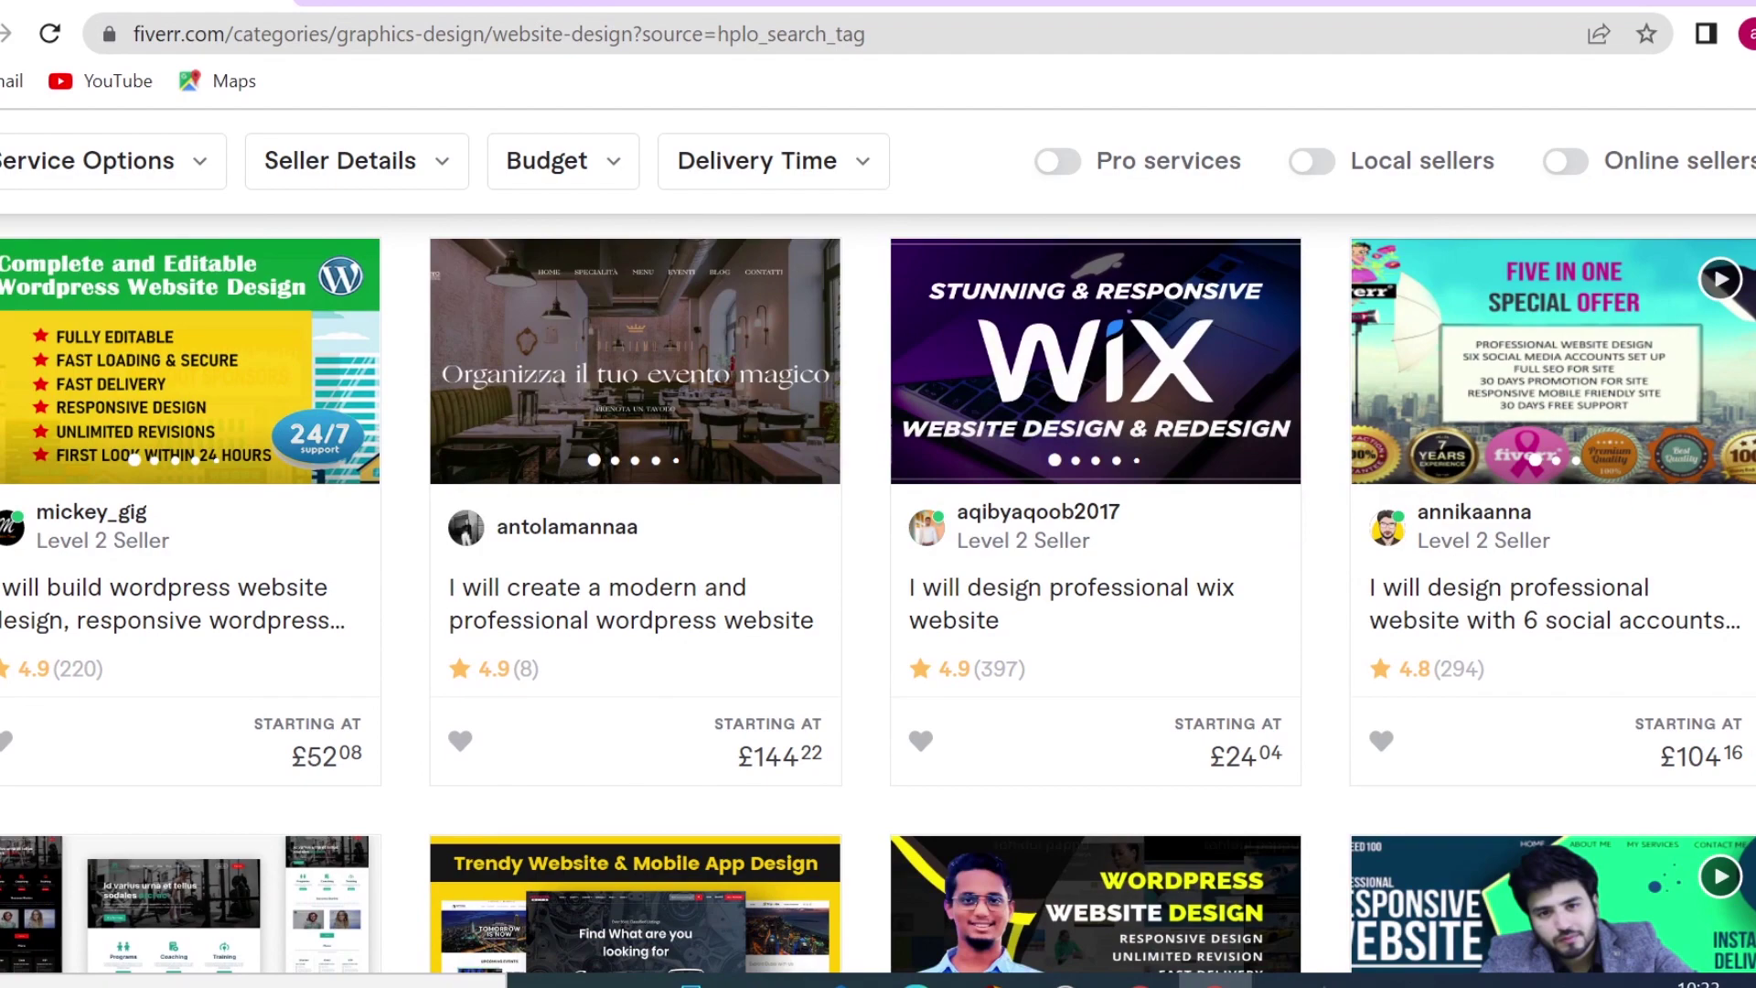
{"action": "scroll", "coordinate": [878, 593], "scroll_direction": "down", "scroll_amount": 2}
{"action": "scroll", "coordinate": [878, 593], "scroll_direction": "down", "scroll_amount": 3}
{"action": "scroll", "coordinate": [878, 592], "scroll_direction": "down", "scroll_amount": 4}
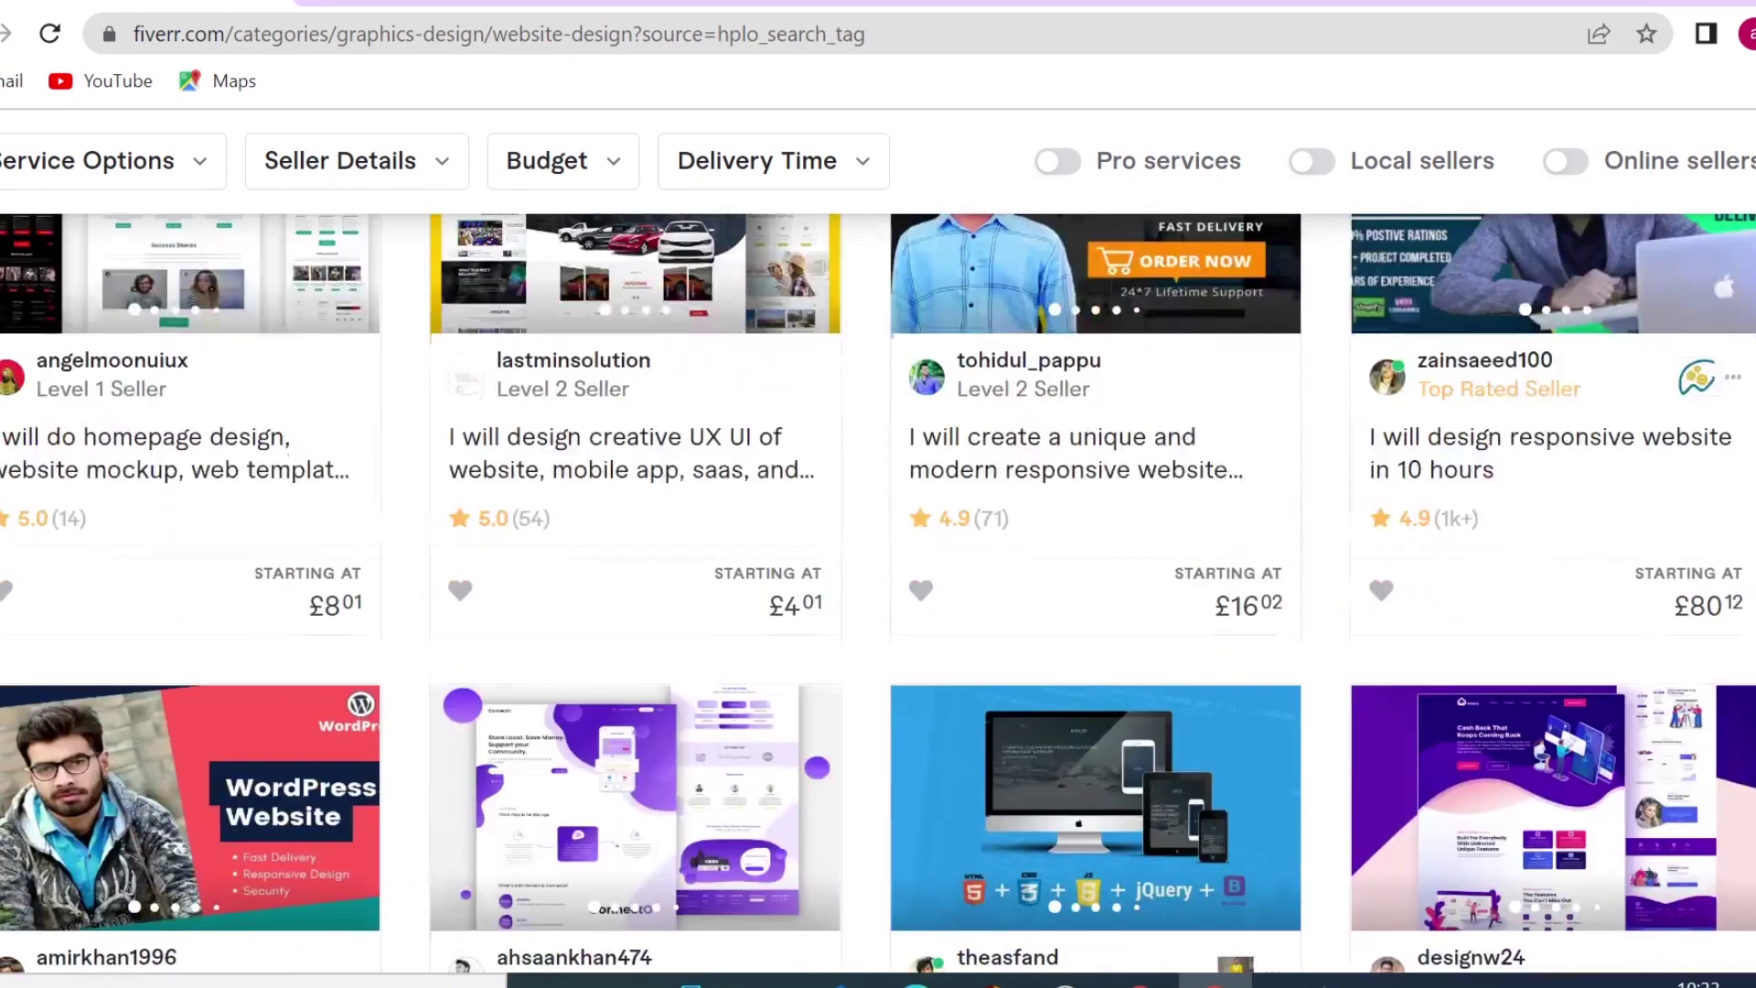
{"action": "scroll", "coordinate": [878, 592], "scroll_direction": "down", "scroll_amount": 2}
{"action": "scroll", "coordinate": [878, 593], "scroll_direction": "down", "scroll_amount": 3}
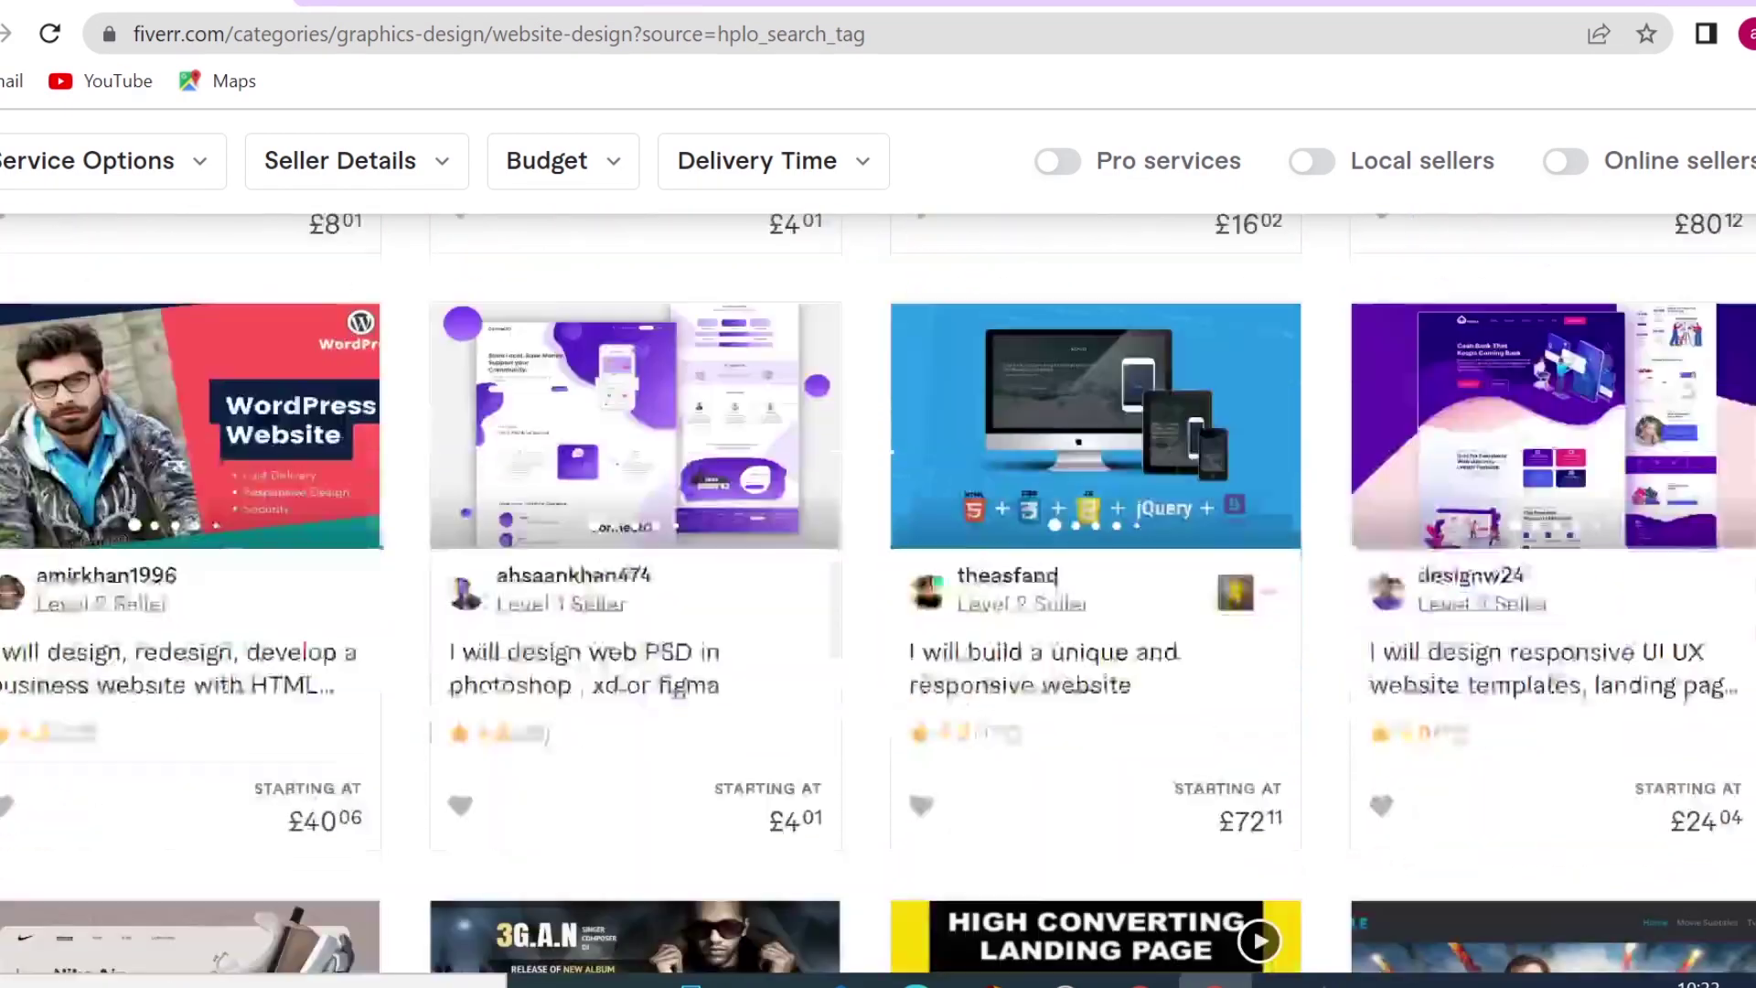
{"action": "scroll", "coordinate": [878, 593], "scroll_direction": "down", "scroll_amount": 3}
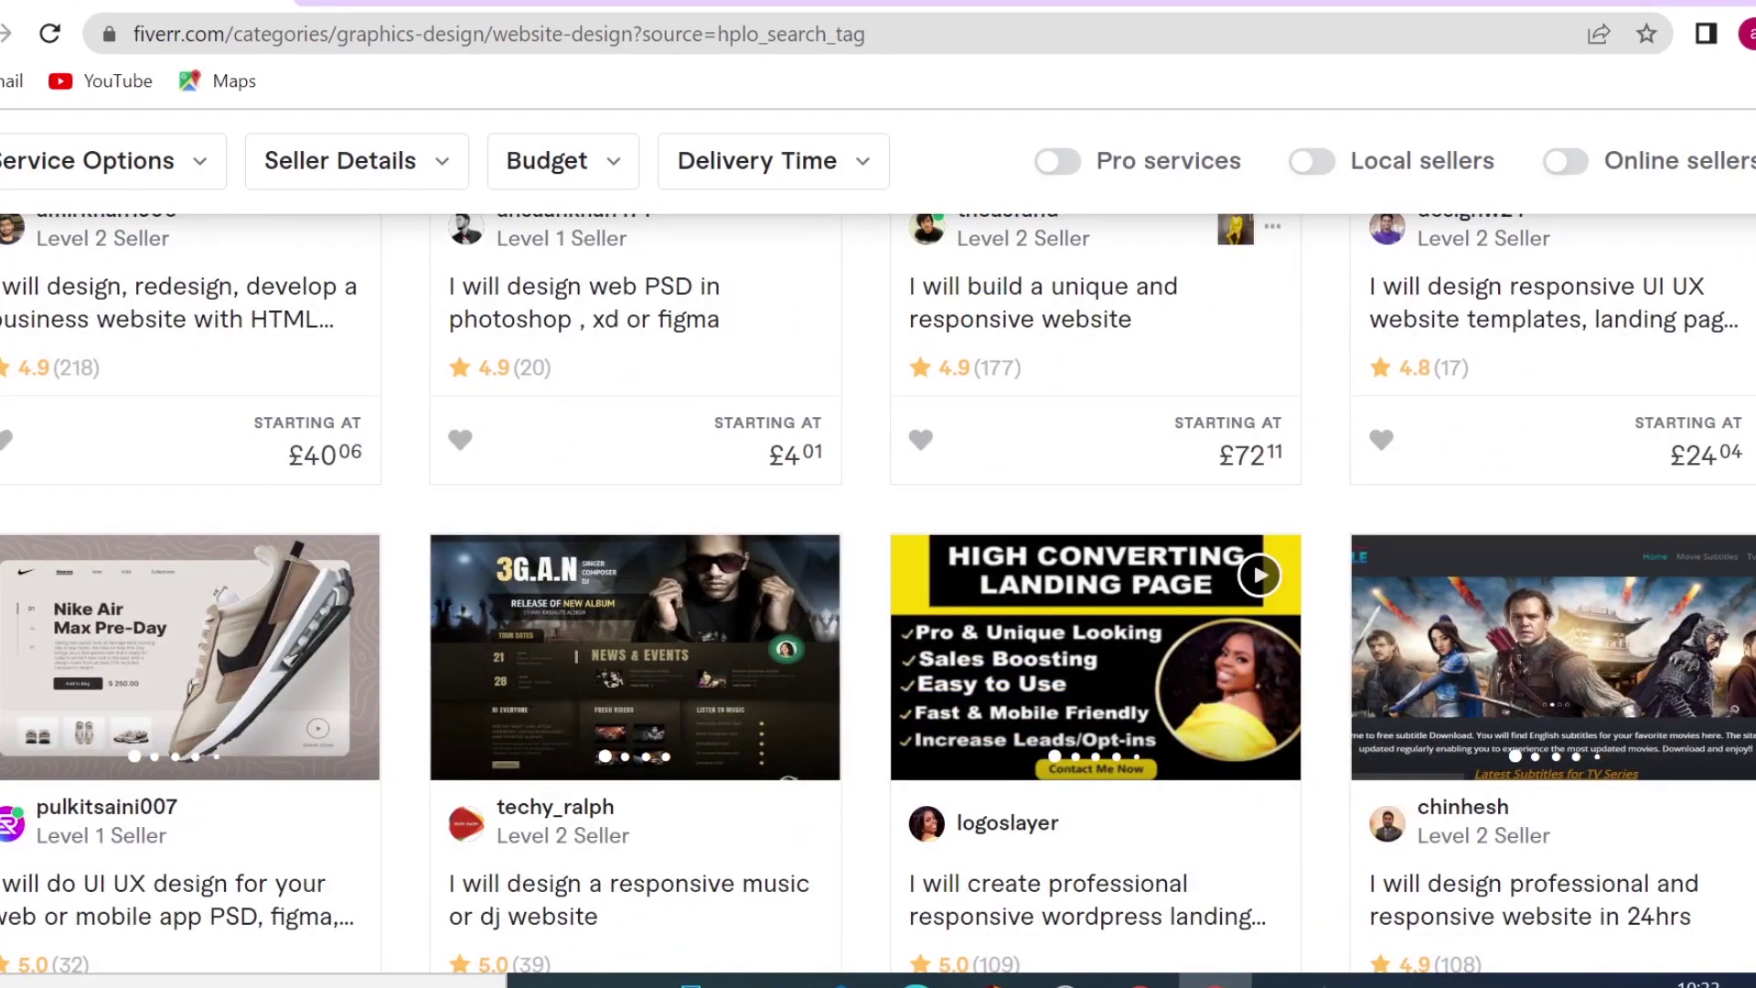
Step: Go to the Fiverr Affiliates homepage, dismiss the New year bonuses popup and scroll through it
{"action": "left_click", "coordinate": [457, 8]}
{"action": "left_click", "coordinate": [1377, 277]}
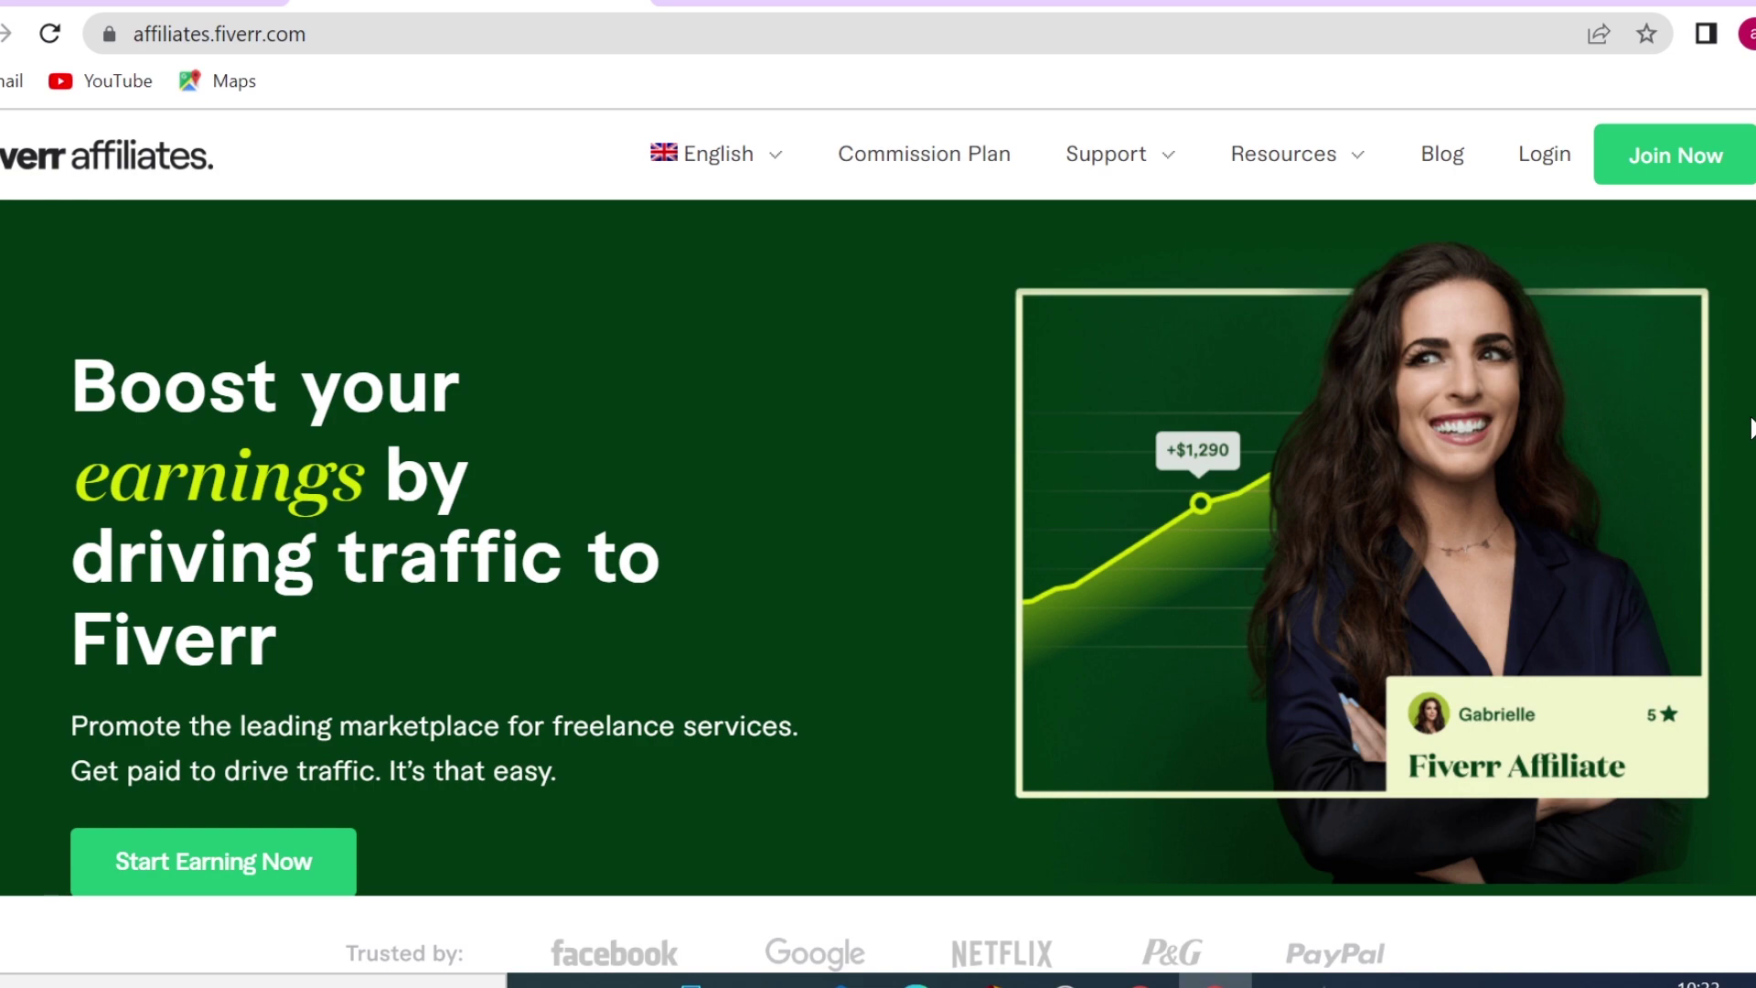
{"action": "scroll", "coordinate": [1747, 421], "scroll_direction": "down", "scroll_amount": 3}
{"action": "scroll", "coordinate": [1747, 393], "scroll_direction": "up", "scroll_amount": 3}
{"action": "scroll", "coordinate": [1733, 558], "scroll_direction": "down", "scroll_amount": 5}
{"action": "scroll", "coordinate": [1748, 590], "scroll_direction": "down", "scroll_amount": 5}
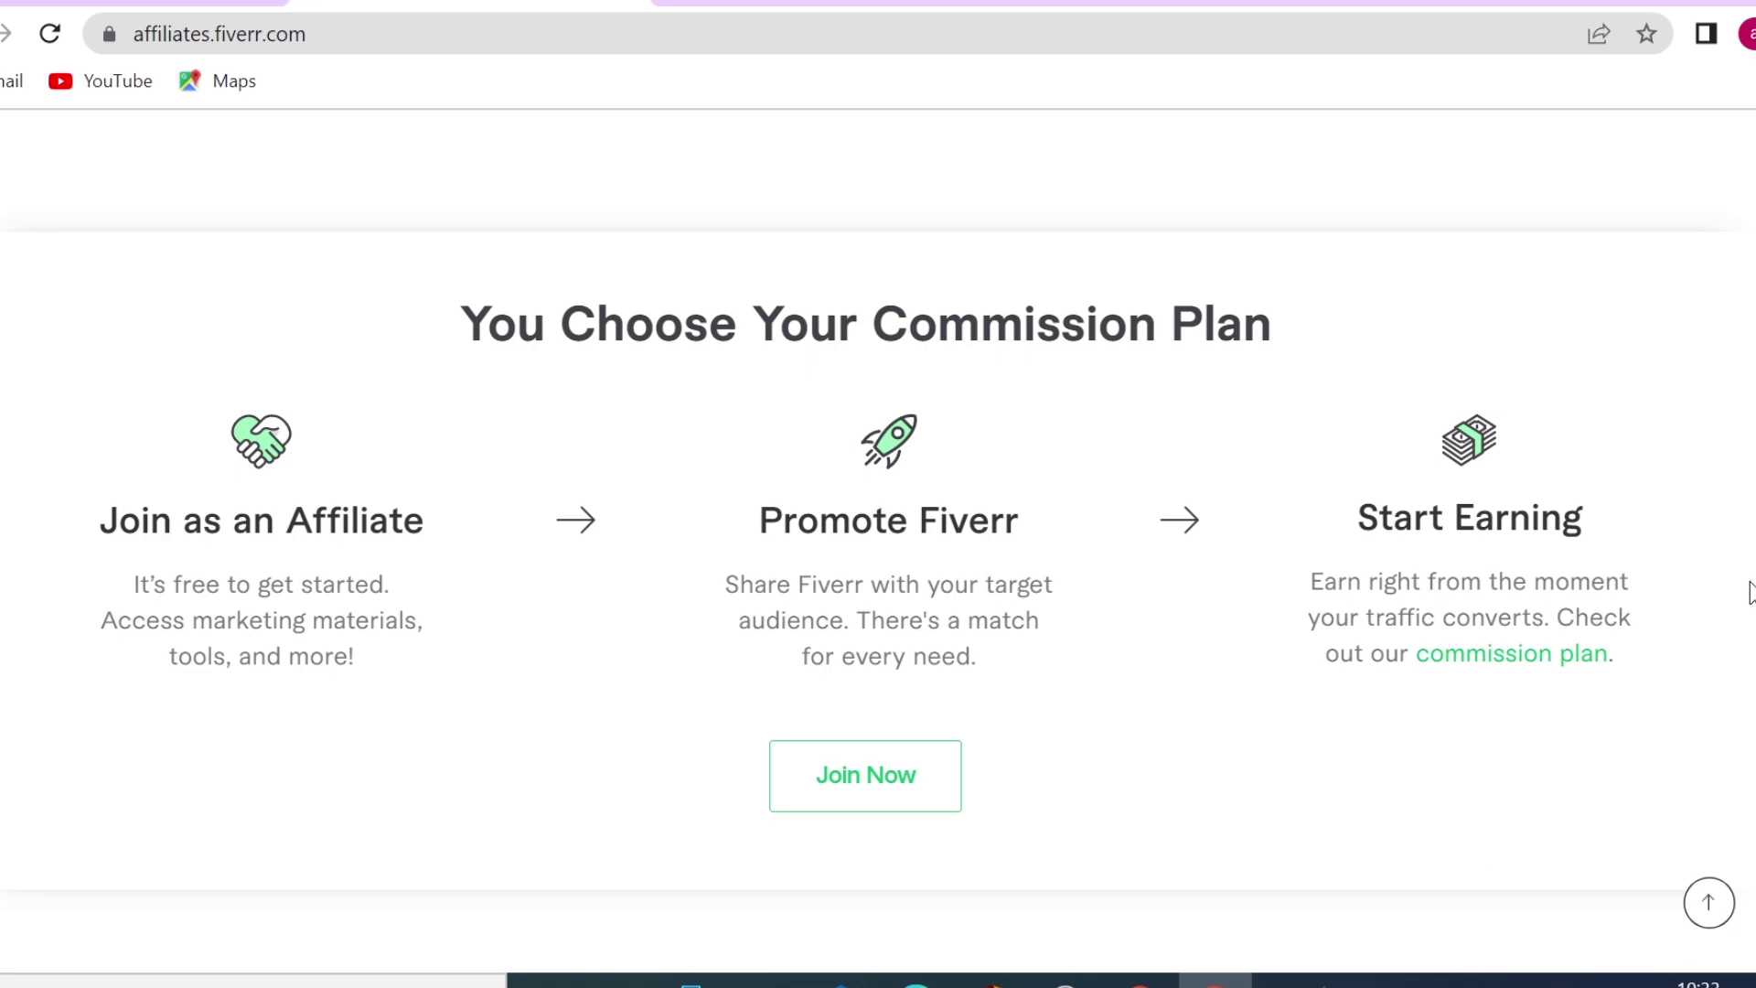
{"action": "scroll", "coordinate": [1749, 590], "scroll_direction": "down", "scroll_amount": 3}
{"action": "scroll", "coordinate": [1749, 590], "scroll_direction": "down", "scroll_amount": 3}
{"action": "scroll", "coordinate": [1749, 590], "scroll_direction": "down", "scroll_amount": 2}
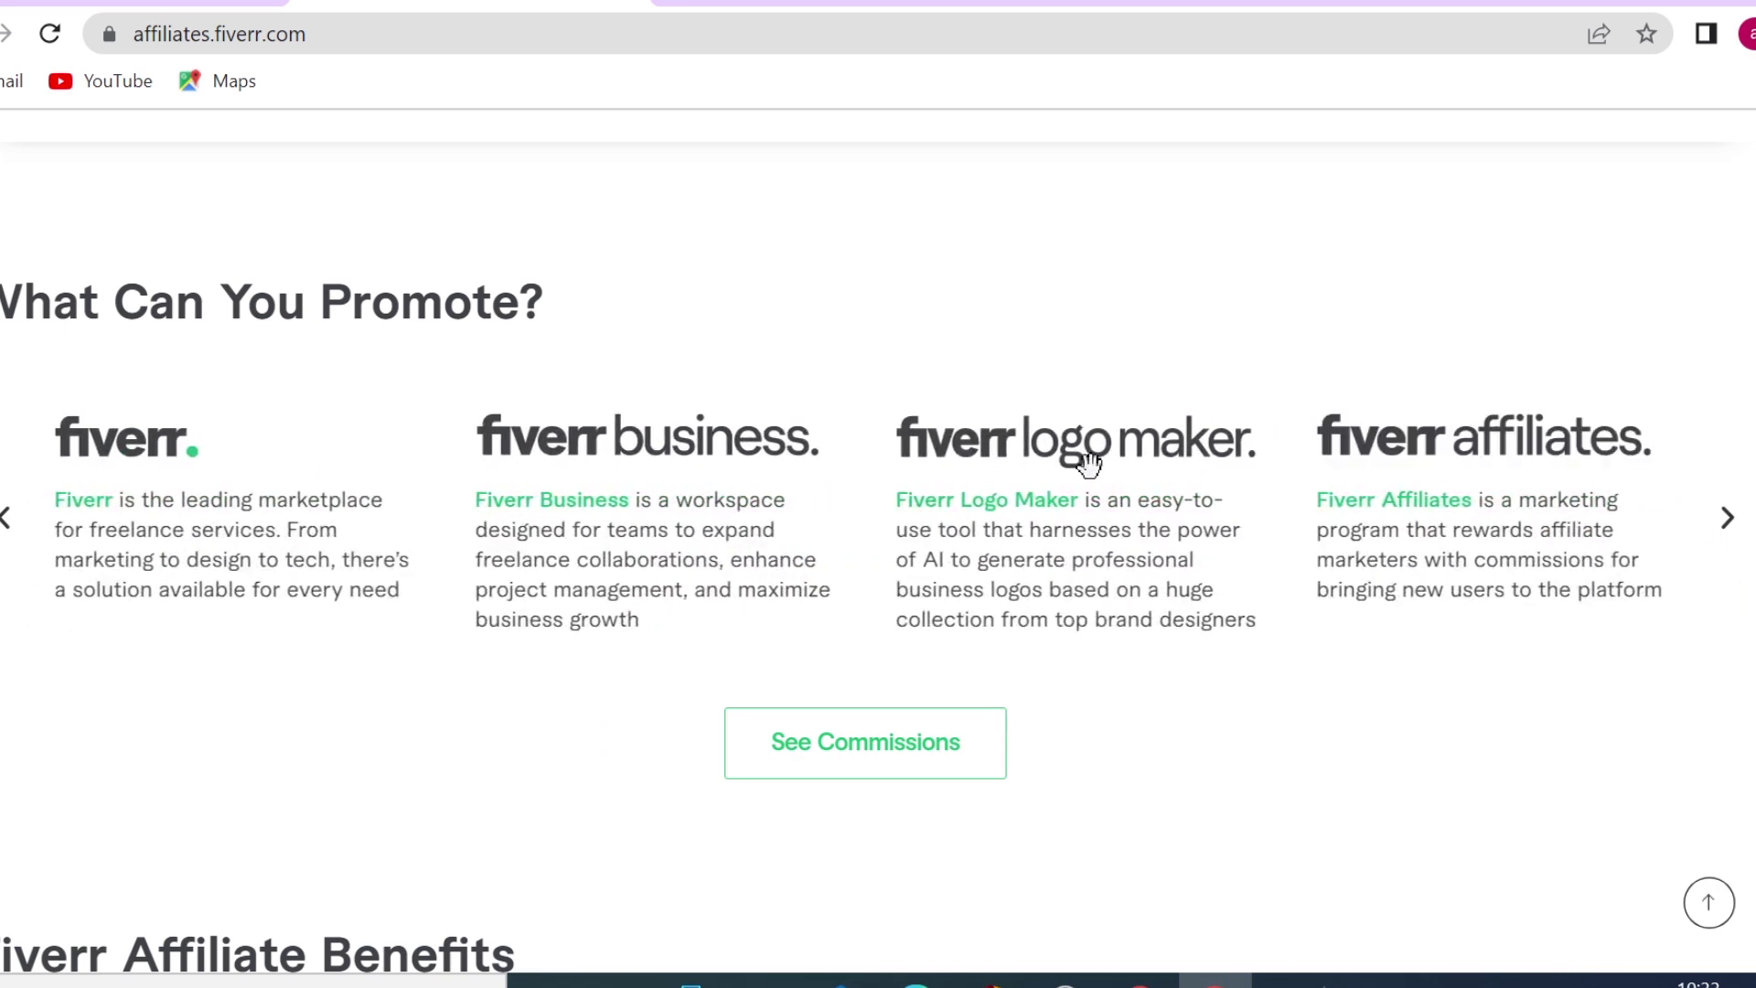
Step: Advance the promotable-products carousel and review the programme's benefits and promotions
{"action": "left_click", "coordinate": [1726, 523]}
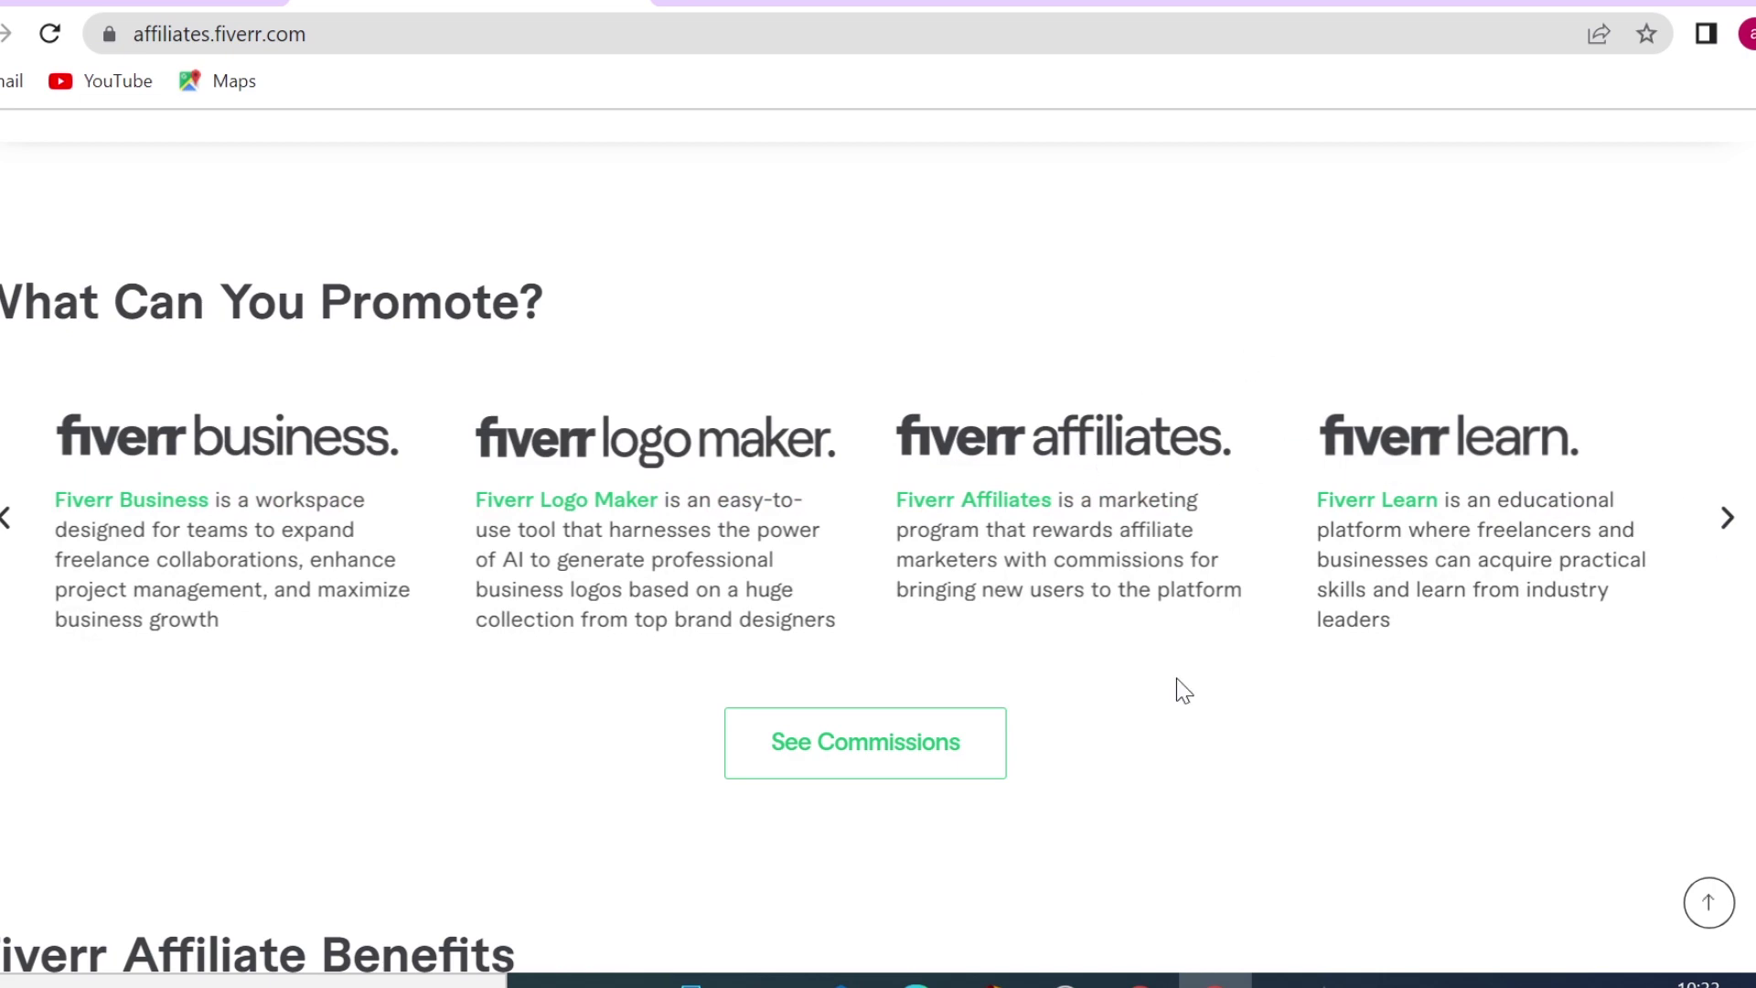
{"action": "scroll", "coordinate": [1176, 678], "scroll_direction": "down", "scroll_amount": 1}
{"action": "scroll", "coordinate": [1177, 677], "scroll_direction": "down", "scroll_amount": 3}
{"action": "scroll", "coordinate": [1176, 678], "scroll_direction": "down", "scroll_amount": 4}
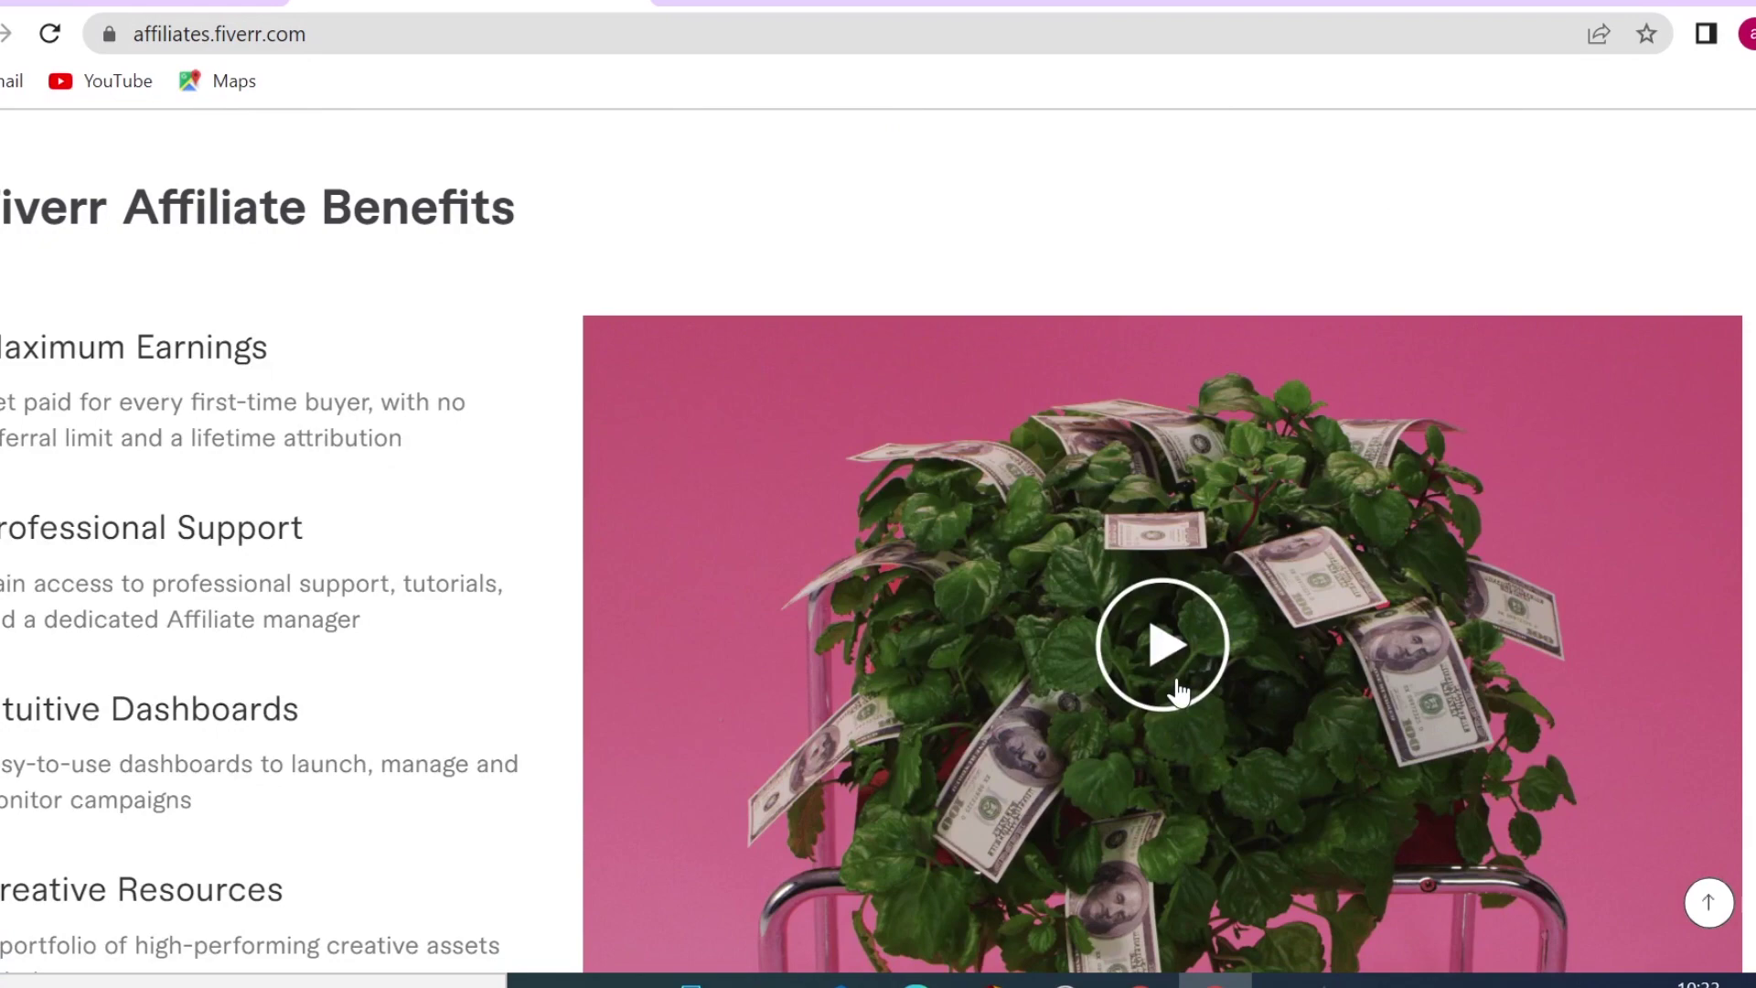
{"action": "scroll", "coordinate": [1178, 693], "scroll_direction": "down", "scroll_amount": 10}
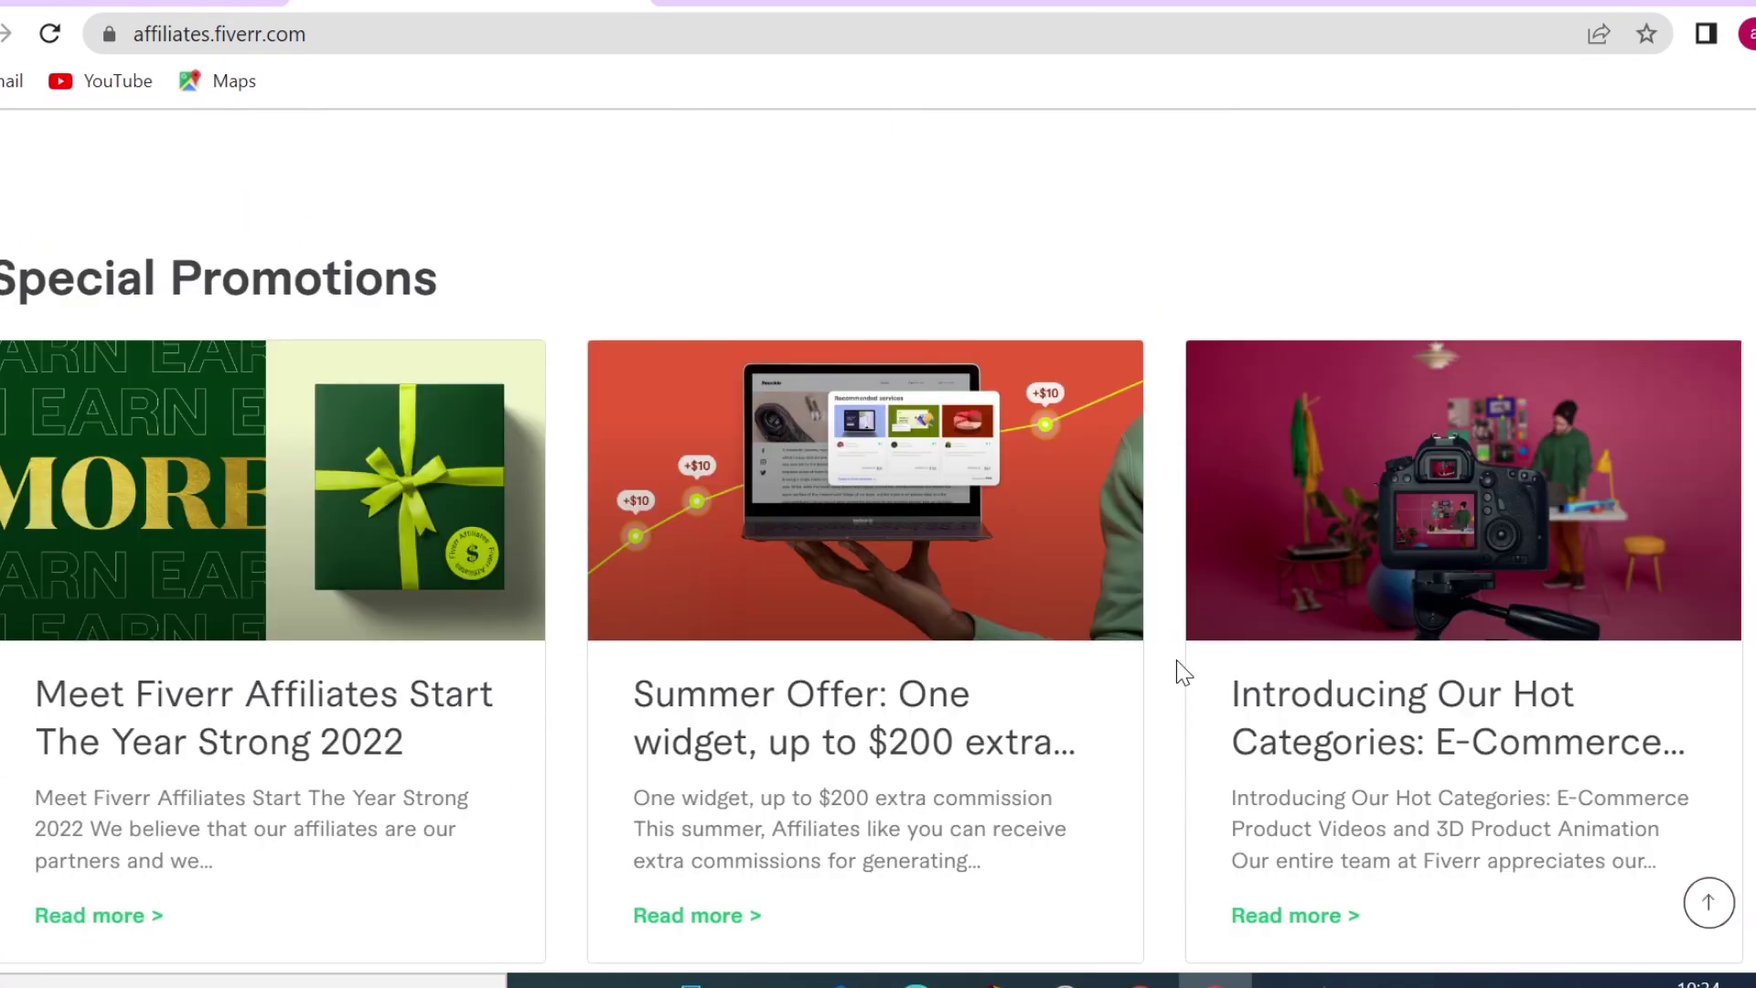
{"action": "scroll", "coordinate": [1325, 745], "scroll_direction": "down", "scroll_amount": 5}
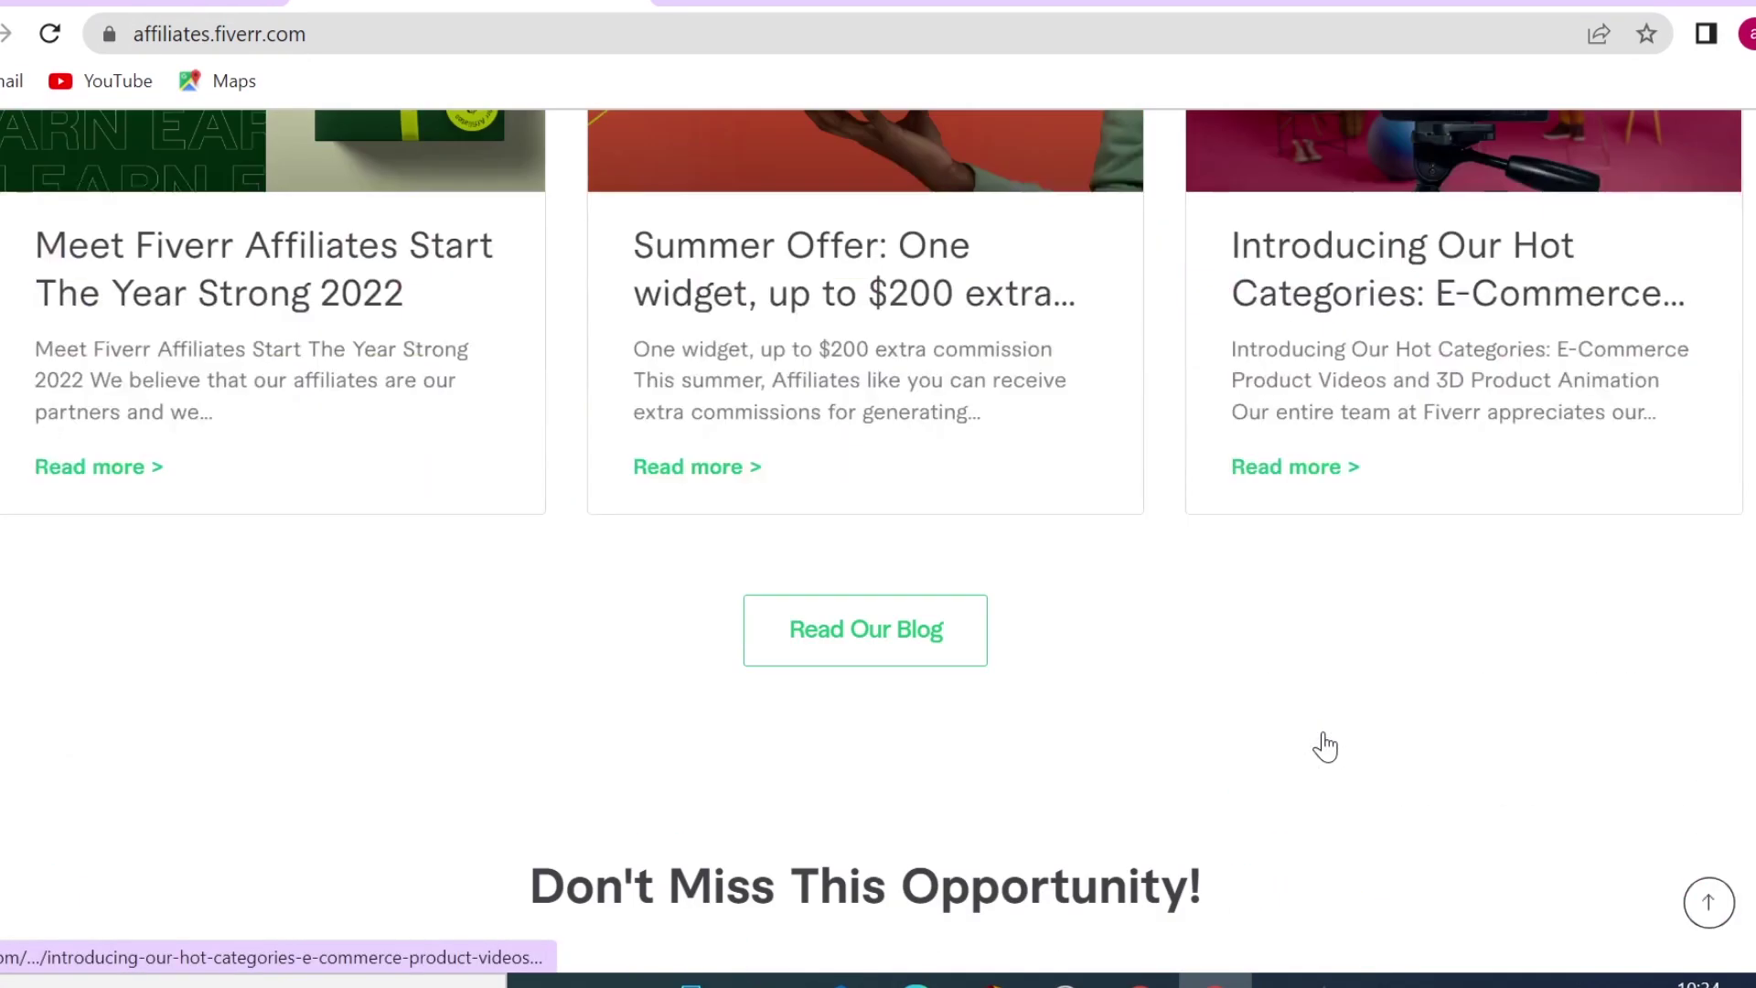
{"action": "scroll", "coordinate": [1325, 745], "scroll_direction": "down", "scroll_amount": 4}
{"action": "scroll", "coordinate": [1325, 745], "scroll_direction": "down", "scroll_amount": 1}
{"action": "scroll", "coordinate": [1325, 745], "scroll_direction": "down", "scroll_amount": 5}
{"action": "scroll", "coordinate": [1331, 745], "scroll_direction": "down", "scroll_amount": 8}
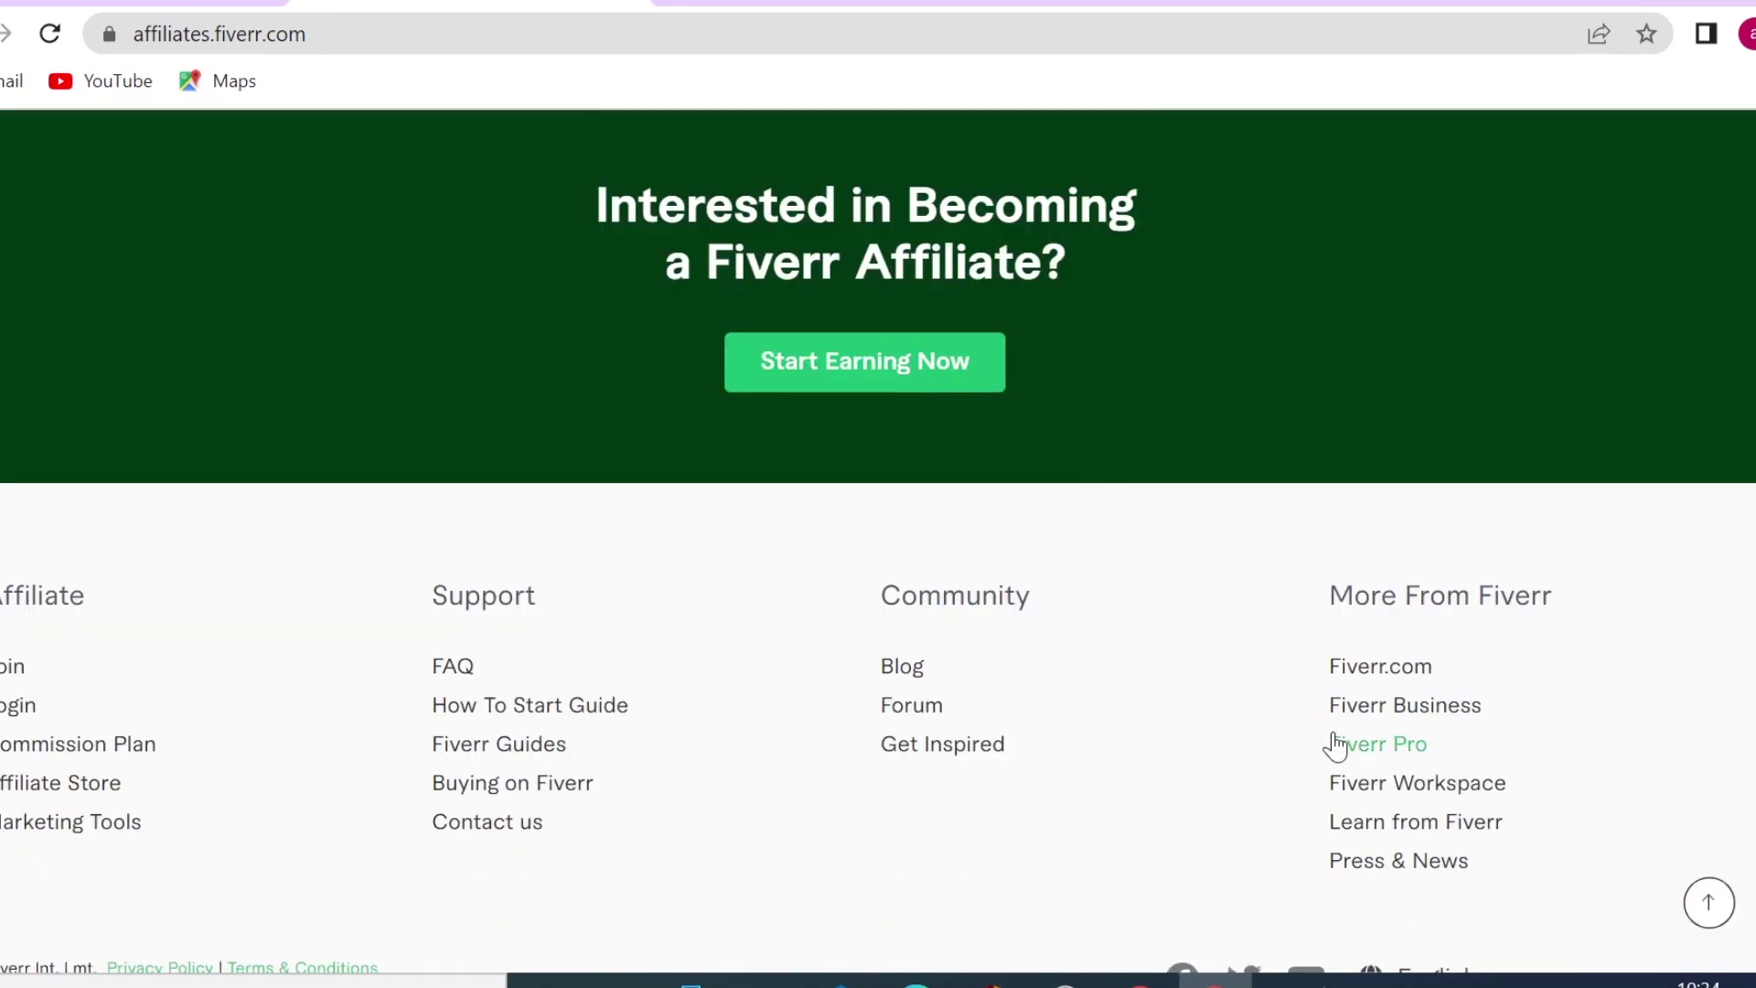
{"action": "scroll", "coordinate": [1337, 745], "scroll_direction": "up", "scroll_amount": 20}
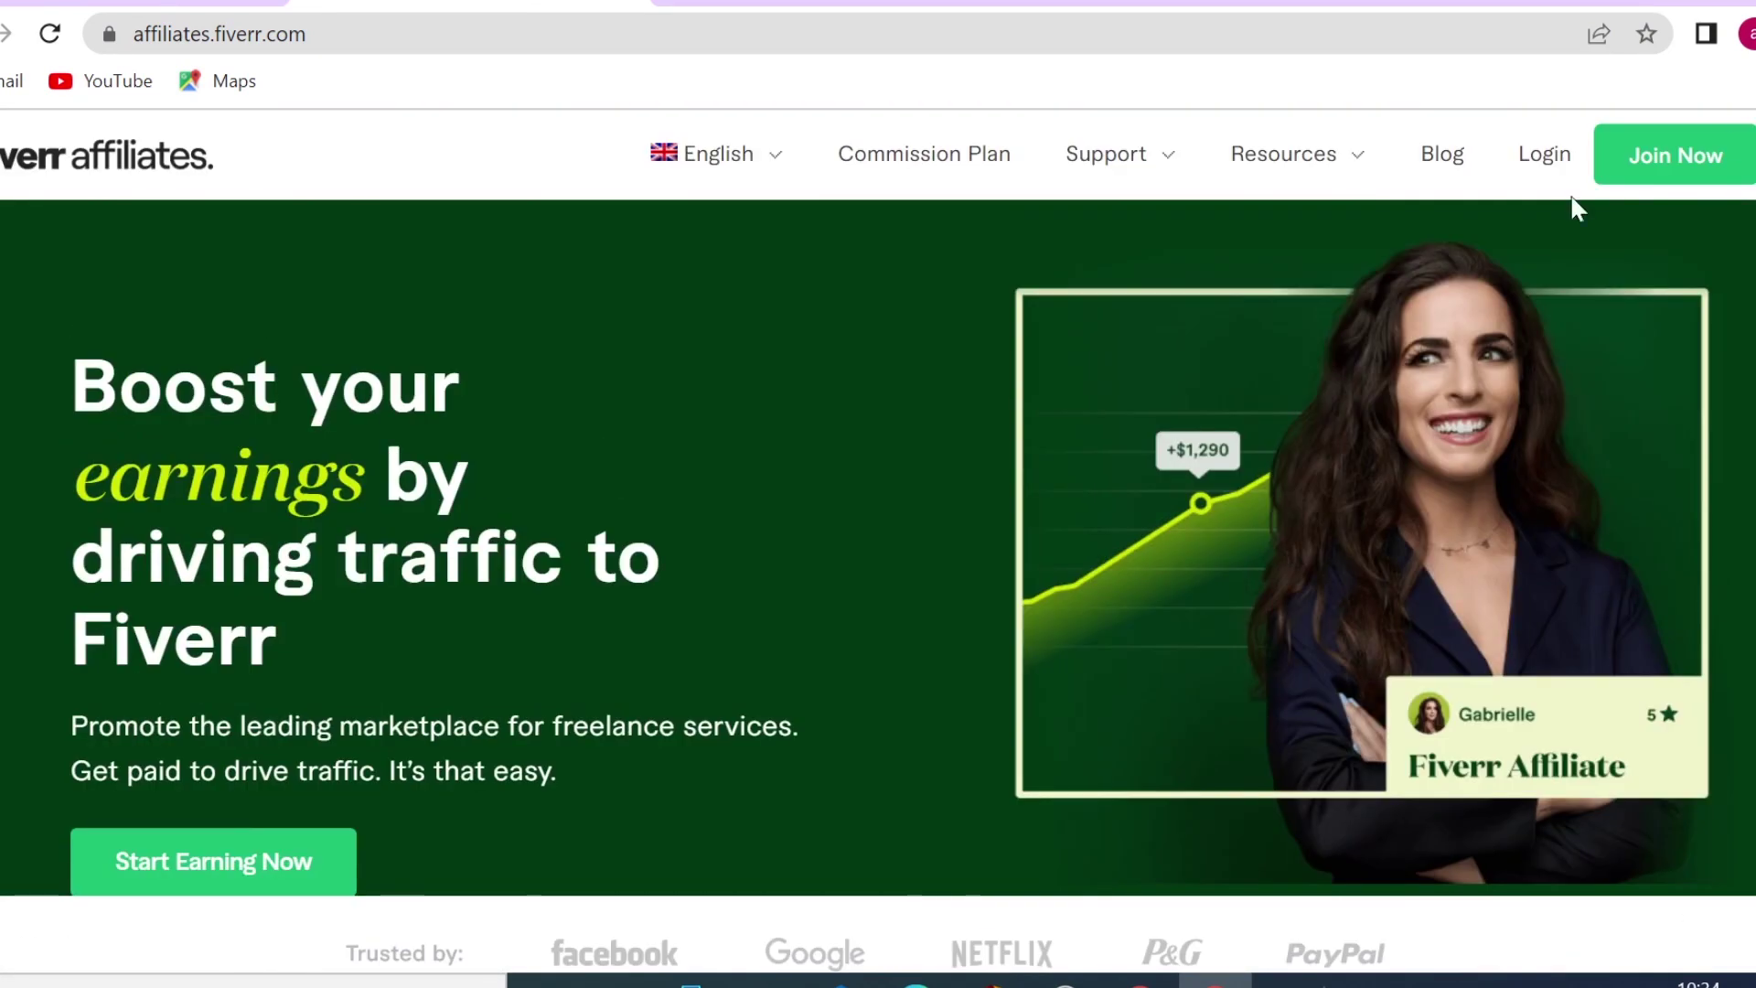
Step: Review the Commission Plan's CPA, Hybrid and per-category CPA rates
{"action": "left_click", "coordinate": [928, 165]}
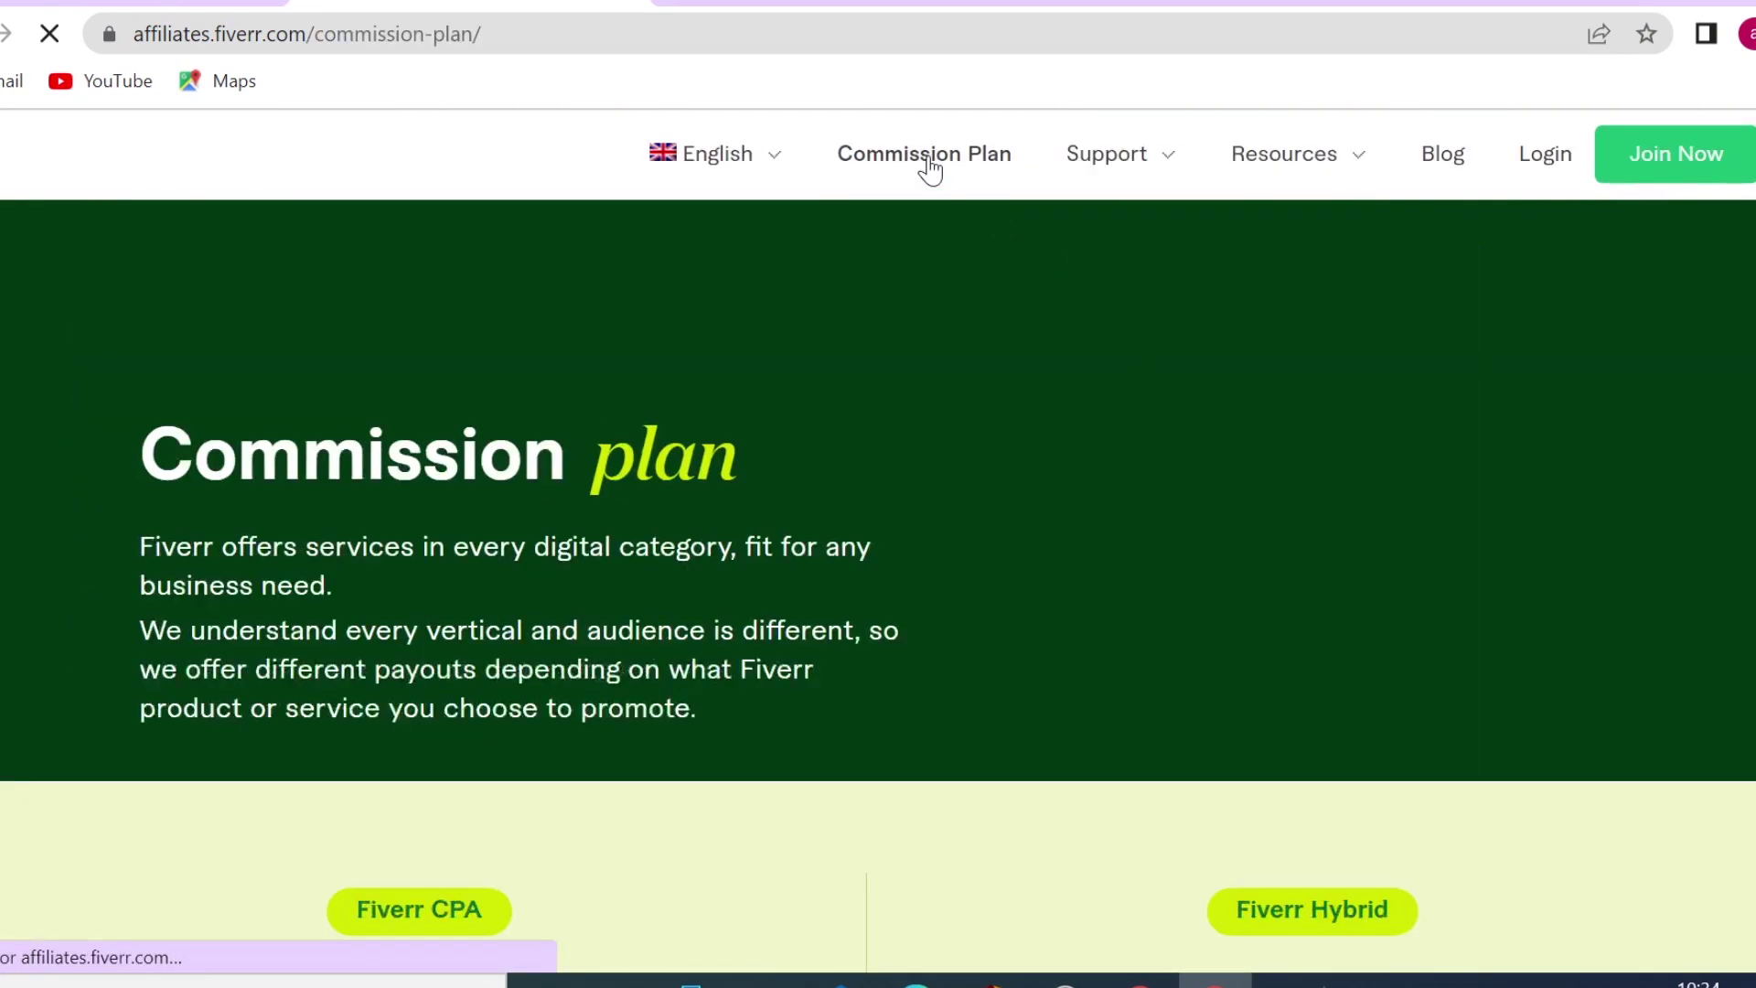
{"action": "scroll", "coordinate": [1611, 695], "scroll_direction": "down", "scroll_amount": 3}
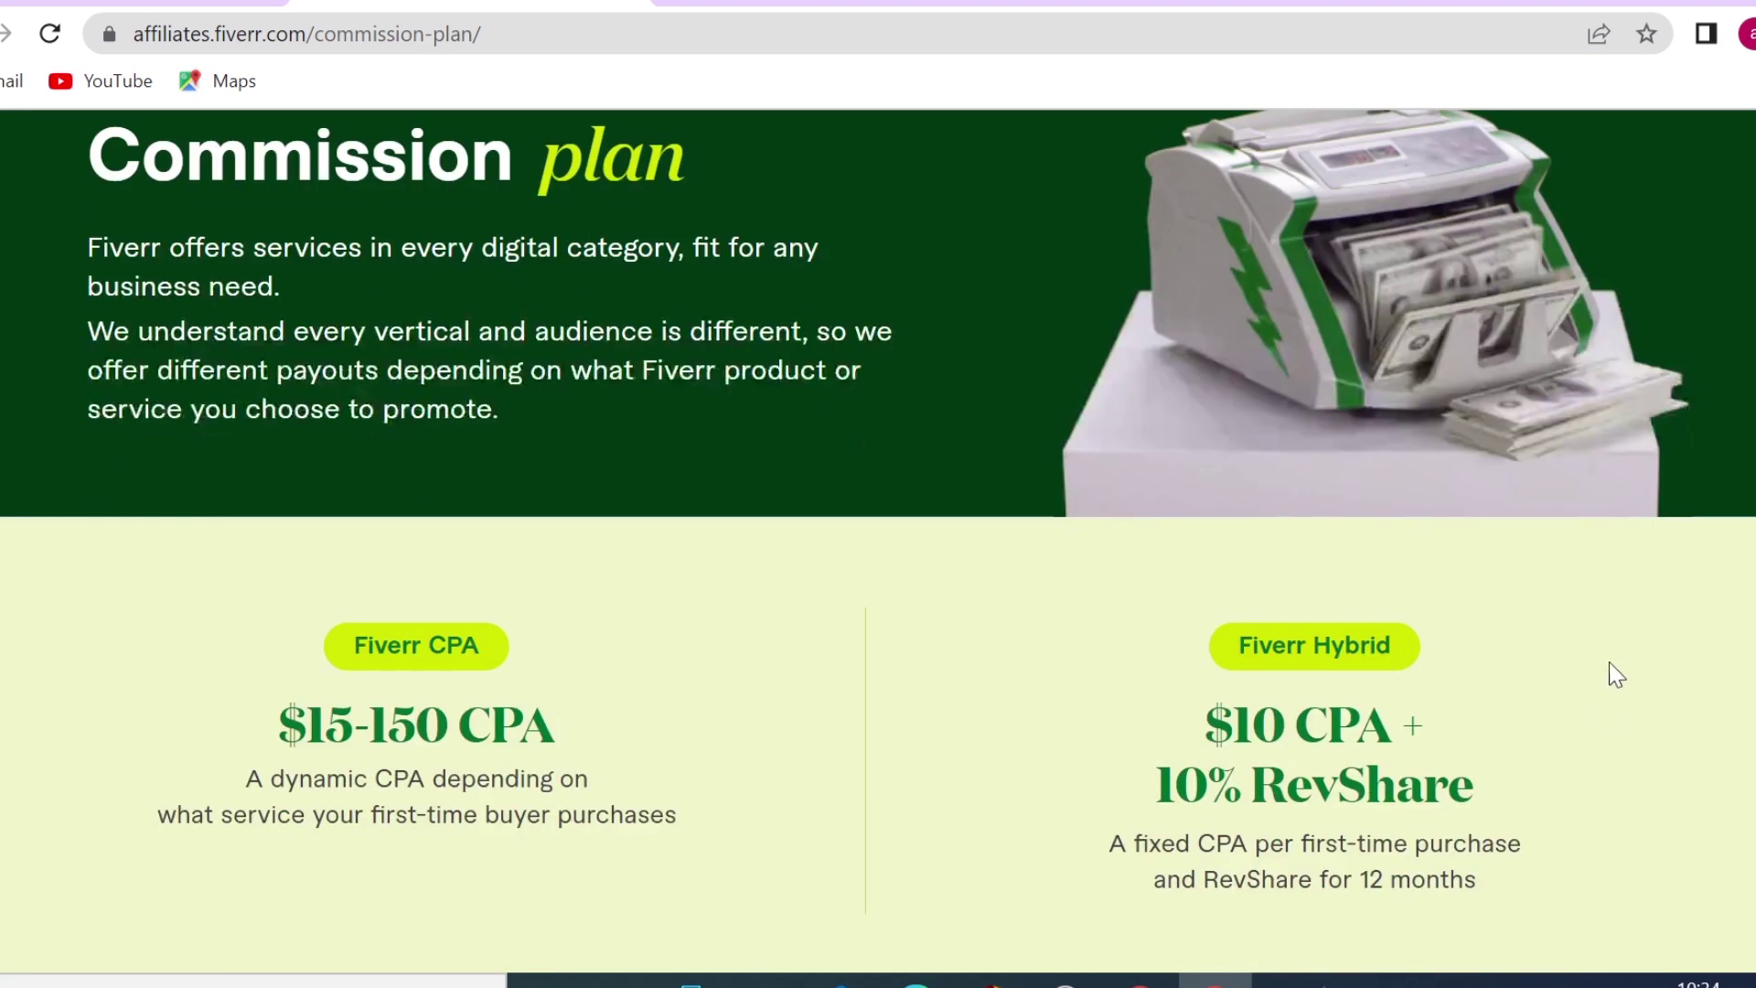
{"action": "scroll", "coordinate": [1613, 640], "scroll_direction": "down", "scroll_amount": 2}
{"action": "scroll", "coordinate": [1615, 617], "scroll_direction": "down", "scroll_amount": 2}
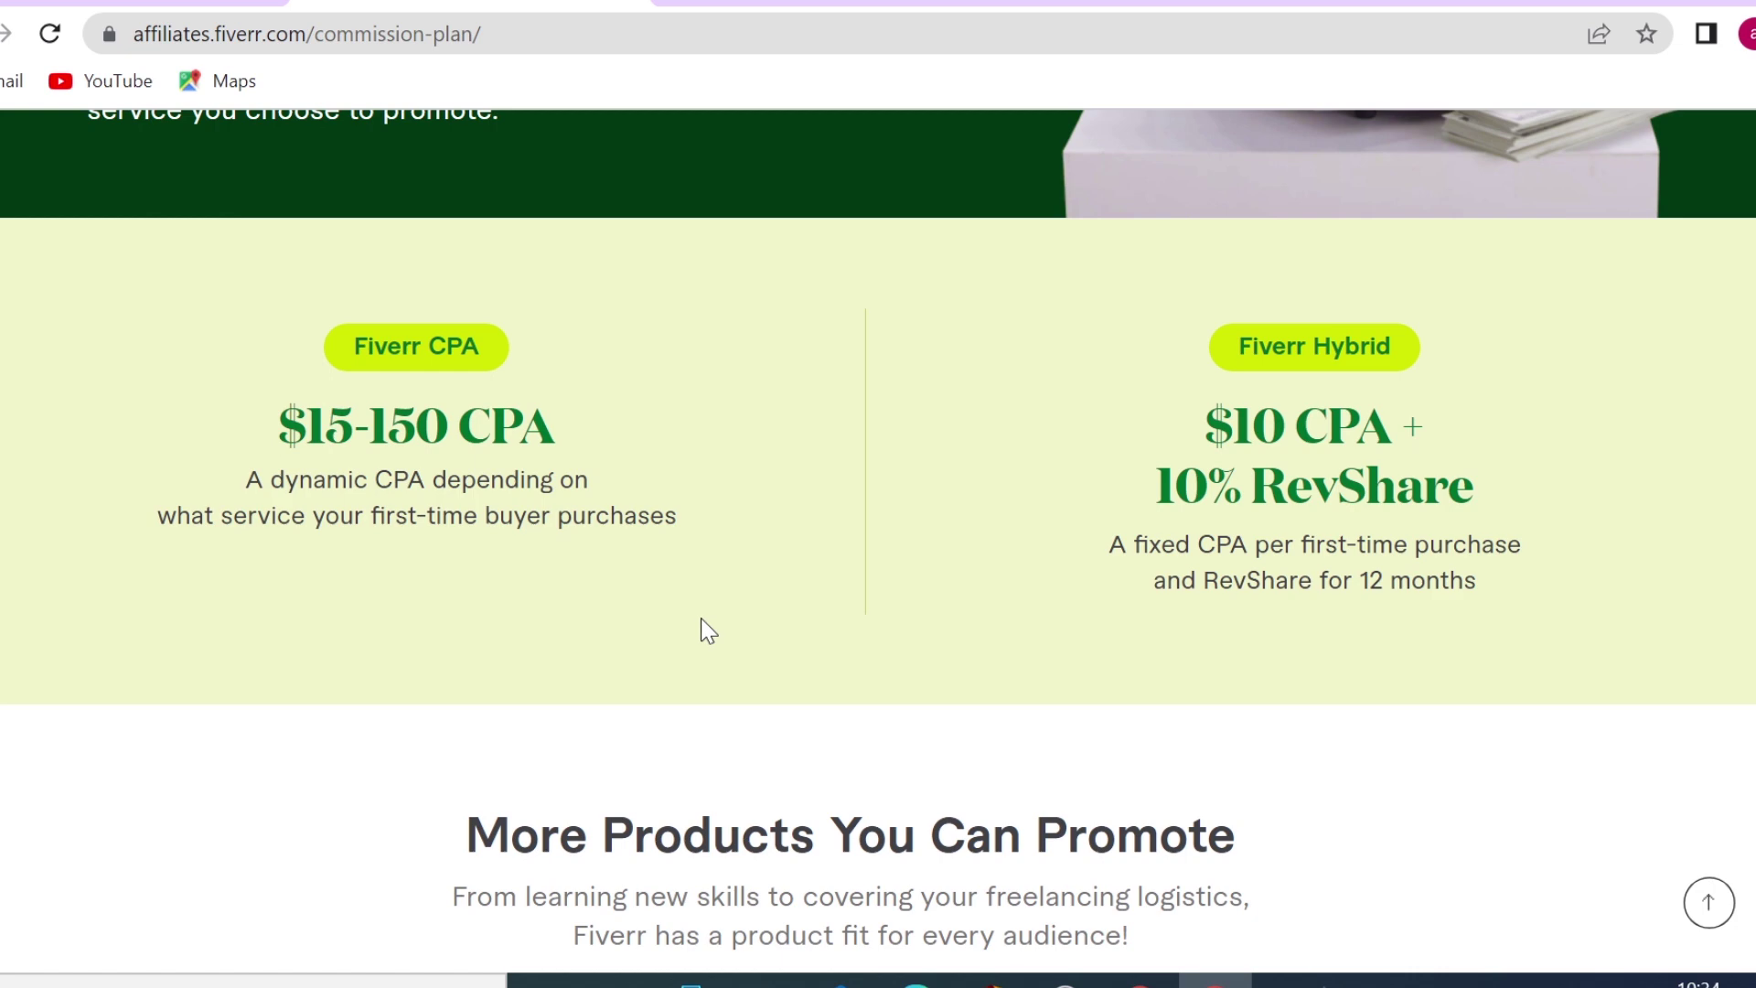
{"action": "scroll", "coordinate": [700, 617], "scroll_direction": "down", "scroll_amount": 2}
{"action": "scroll", "coordinate": [701, 617], "scroll_direction": "down", "scroll_amount": 4}
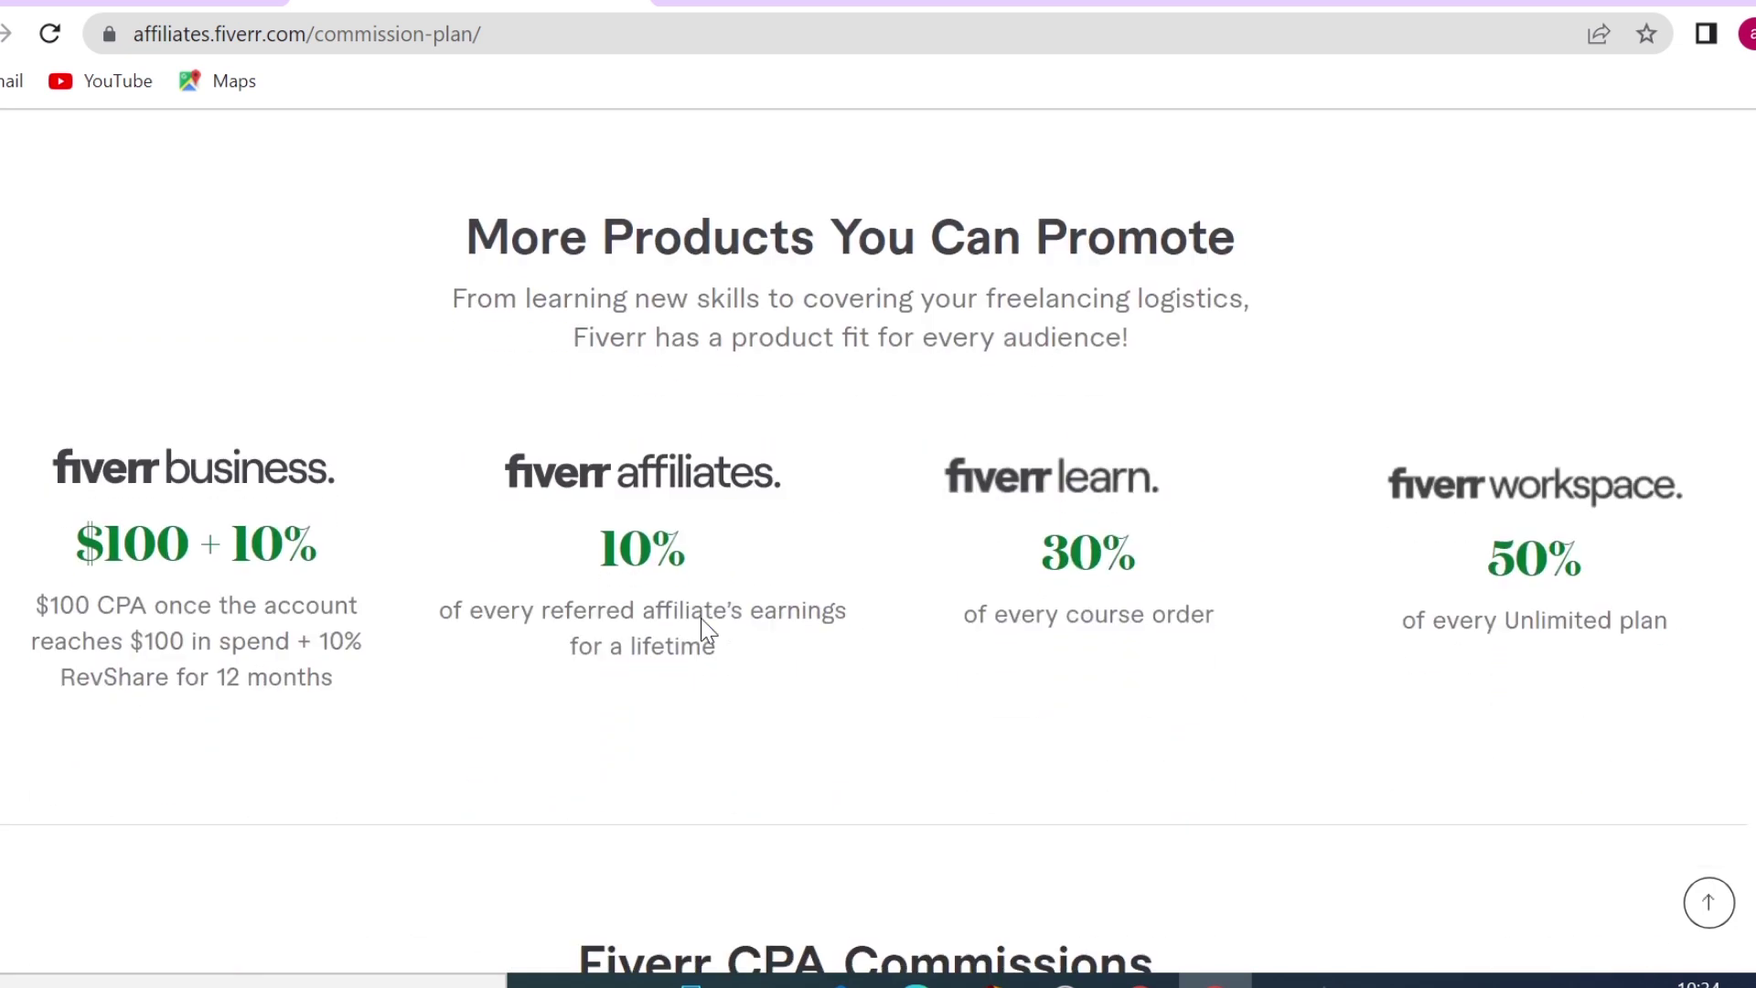
{"action": "scroll", "coordinate": [704, 629], "scroll_direction": "down", "scroll_amount": 2}
{"action": "scroll", "coordinate": [703, 627], "scroll_direction": "down", "scroll_amount": 3}
{"action": "scroll", "coordinate": [702, 629], "scroll_direction": "down", "scroll_amount": 3}
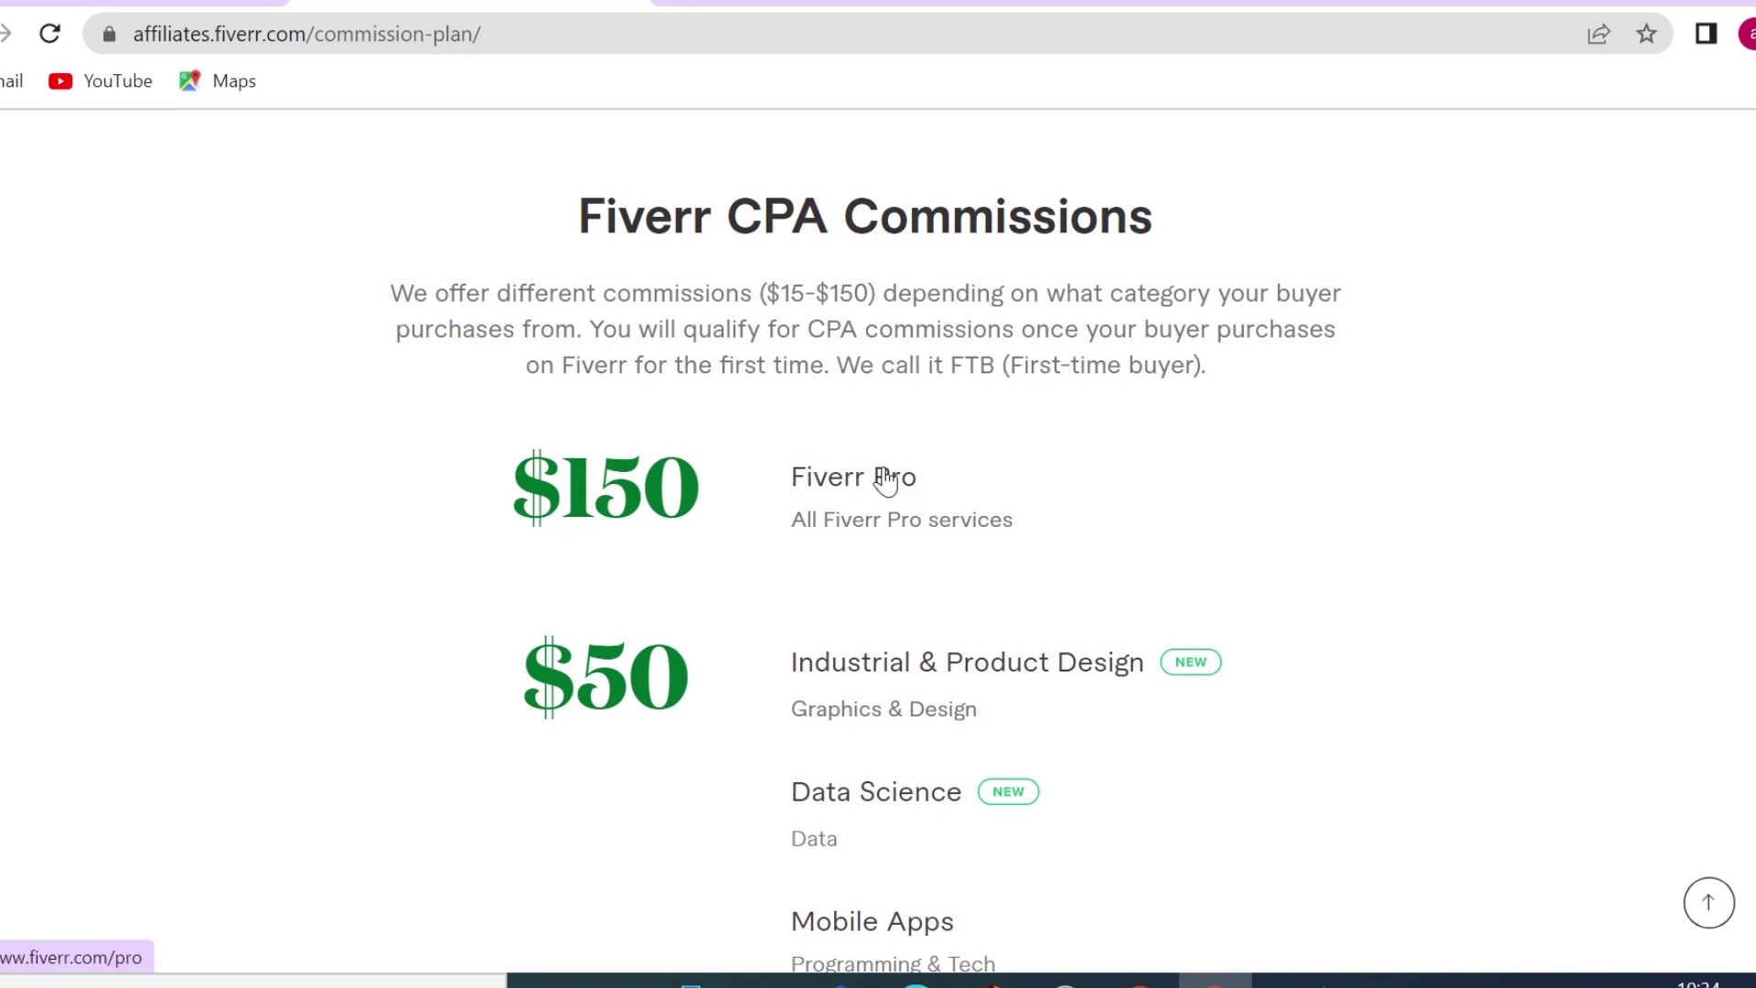
Step: Return to the Website Design gig listings and scroll through their prices
{"action": "left_click", "coordinate": [197, 9]}
{"action": "scroll", "coordinate": [1135, 629], "scroll_direction": "up", "scroll_amount": 5}
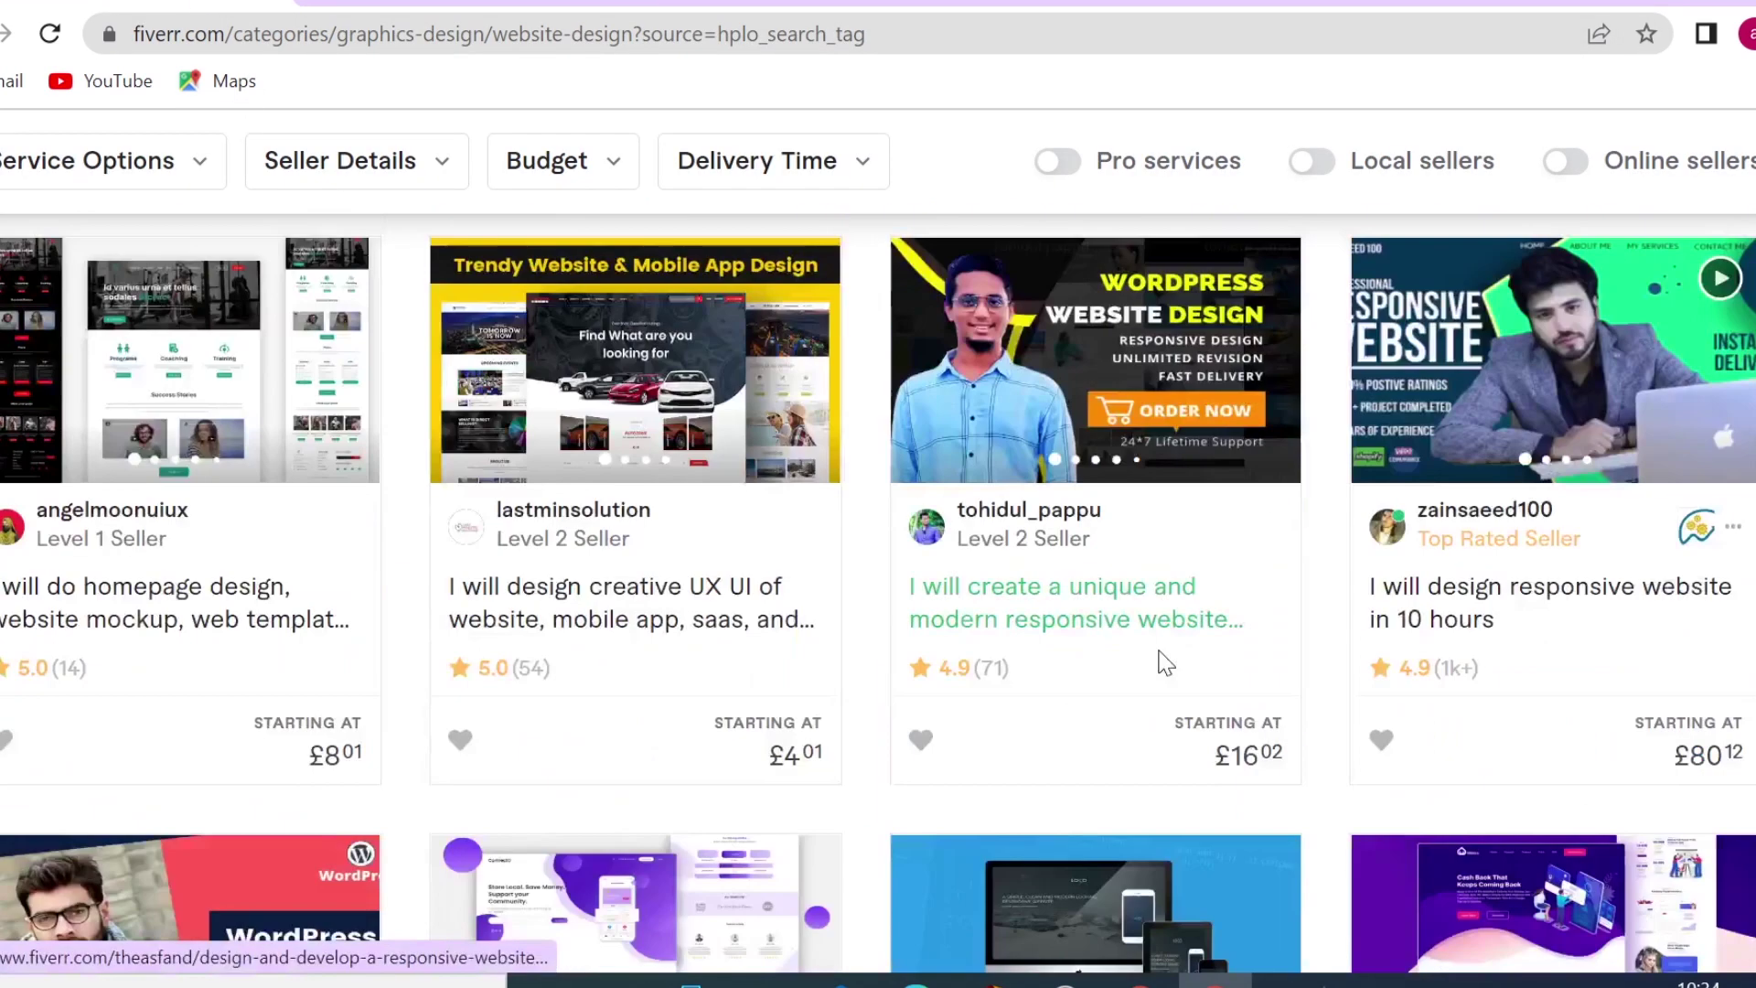
{"action": "scroll", "coordinate": [1159, 659], "scroll_direction": "up", "scroll_amount": 5}
{"action": "scroll", "coordinate": [1160, 658], "scroll_direction": "up", "scroll_amount": 4}
{"action": "scroll", "coordinate": [1159, 655], "scroll_direction": "up", "scroll_amount": 4}
{"action": "scroll", "coordinate": [1159, 657], "scroll_direction": "up", "scroll_amount": 5}
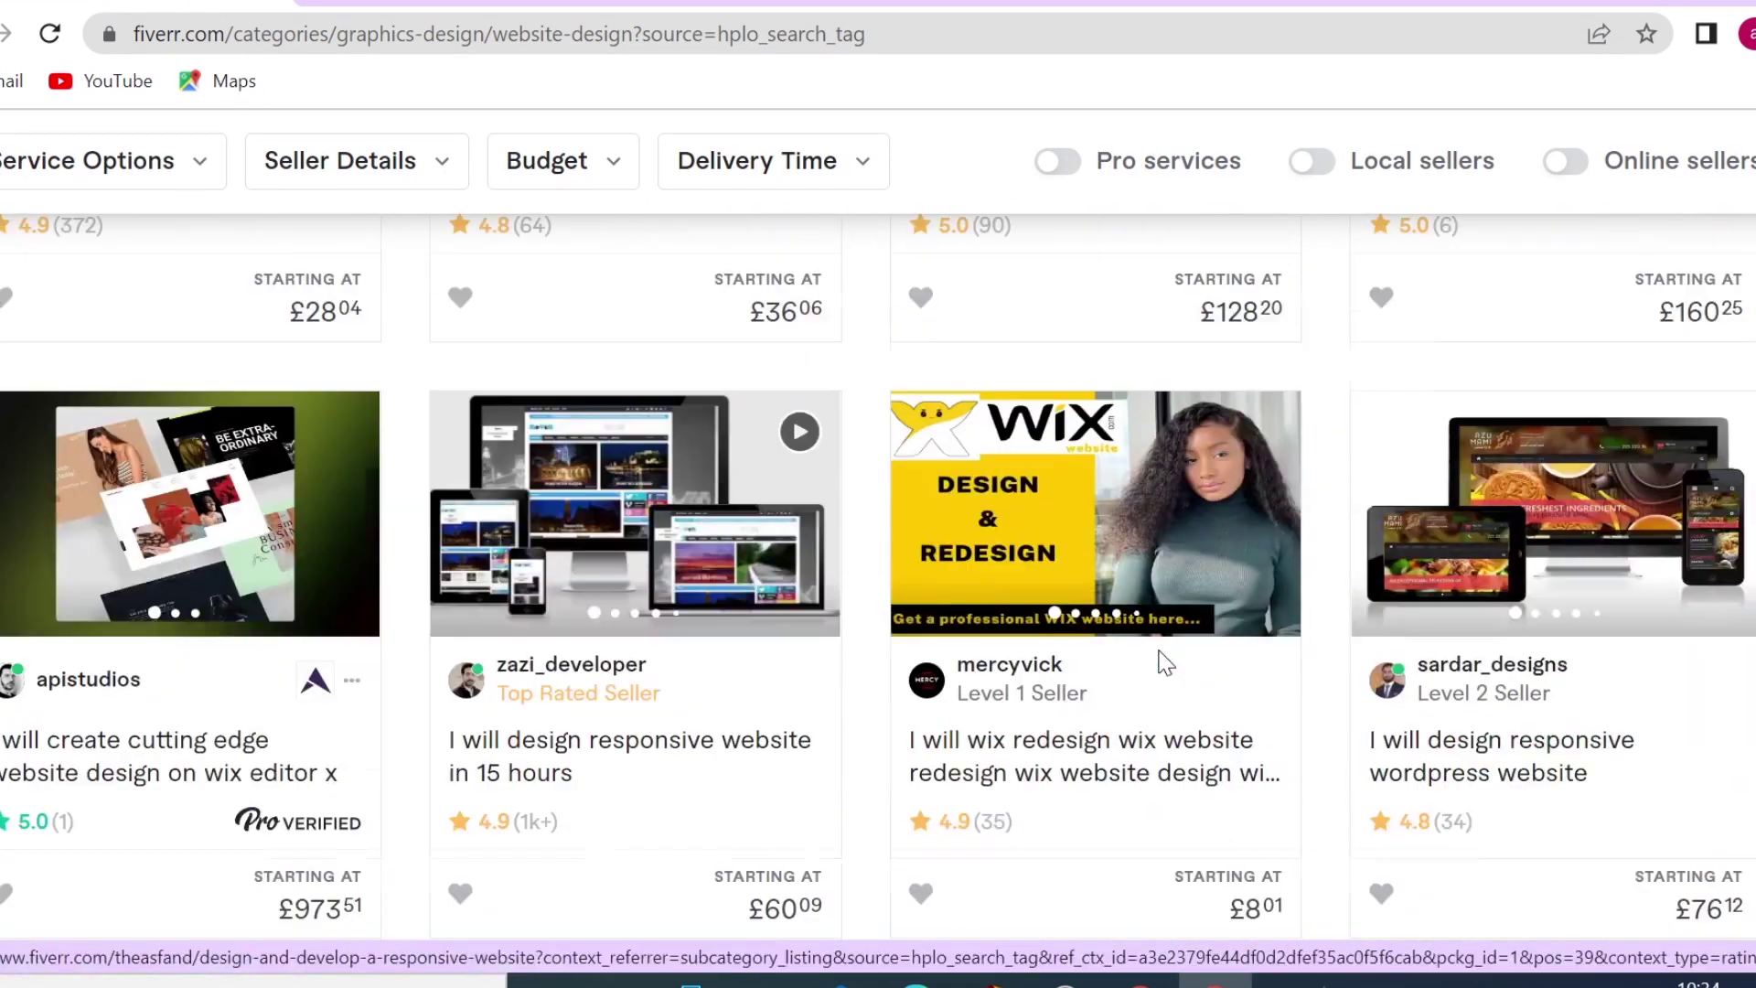
{"action": "scroll", "coordinate": [1162, 658], "scroll_direction": "down", "scroll_amount": 4}
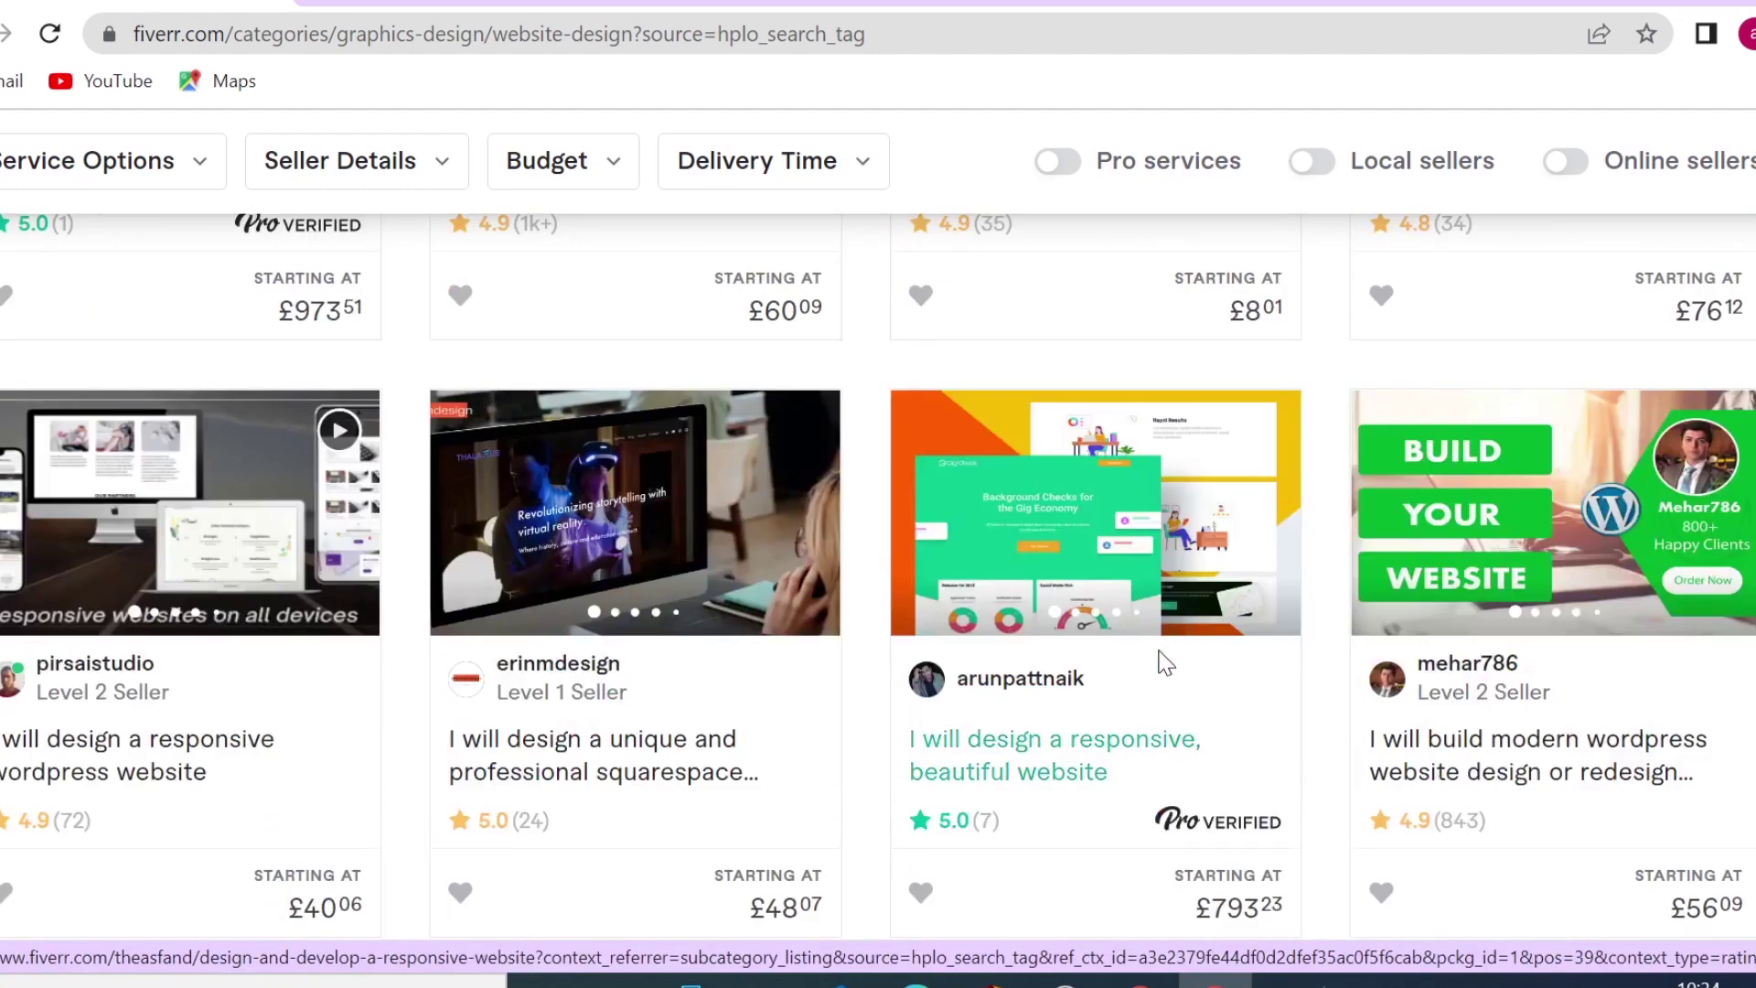
{"action": "scroll", "coordinate": [1161, 658], "scroll_direction": "down", "scroll_amount": 2}
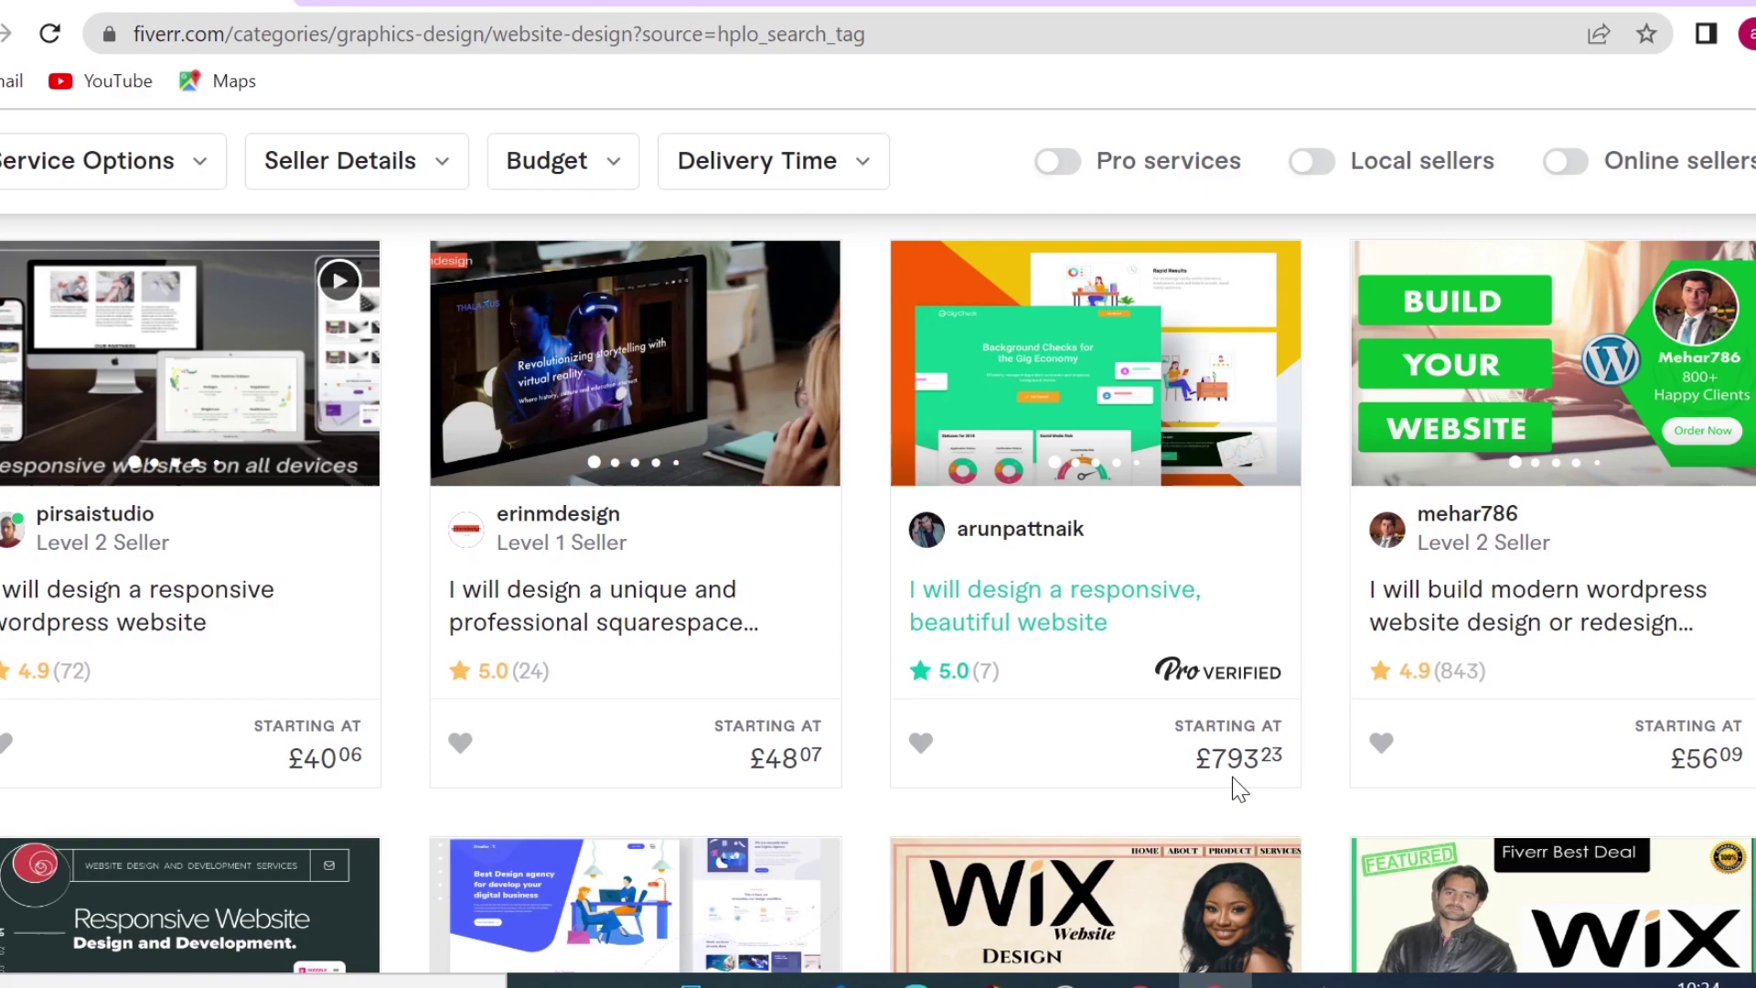
Step: Compare the Commission Plan rates against the gig listings, scrolling the gigs back to the top
{"action": "left_click", "coordinate": [466, 3]}
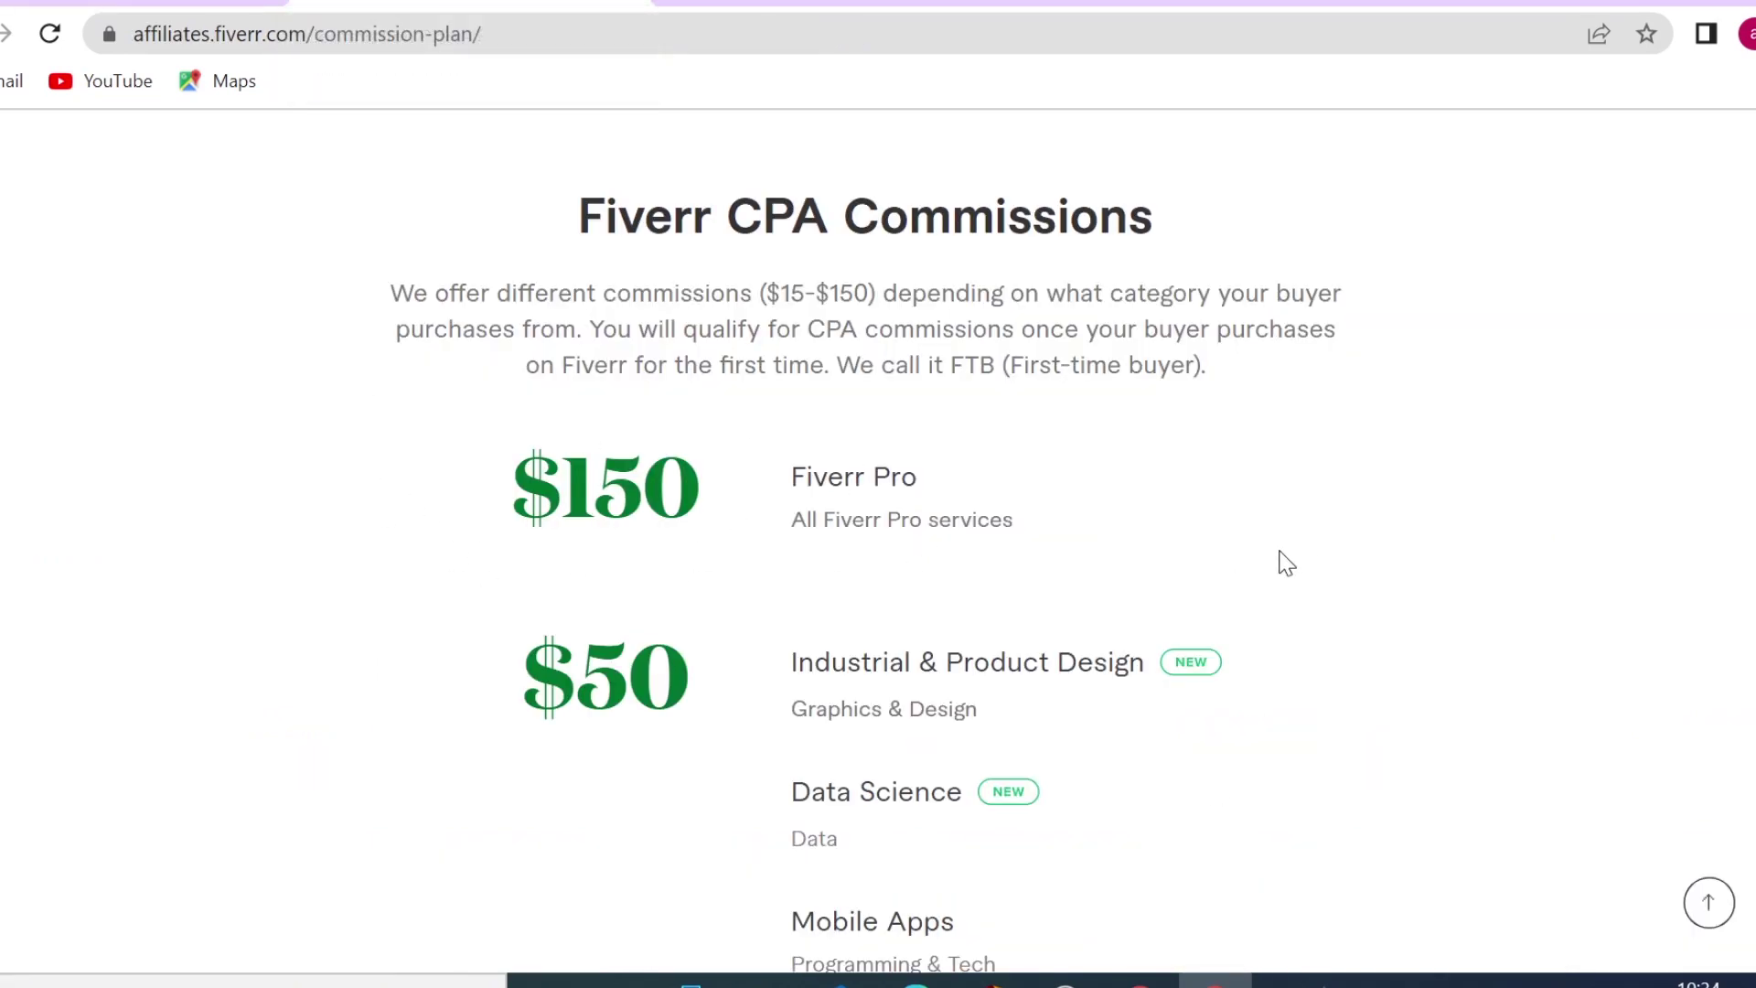
{"action": "left_click", "coordinate": [104, 3]}
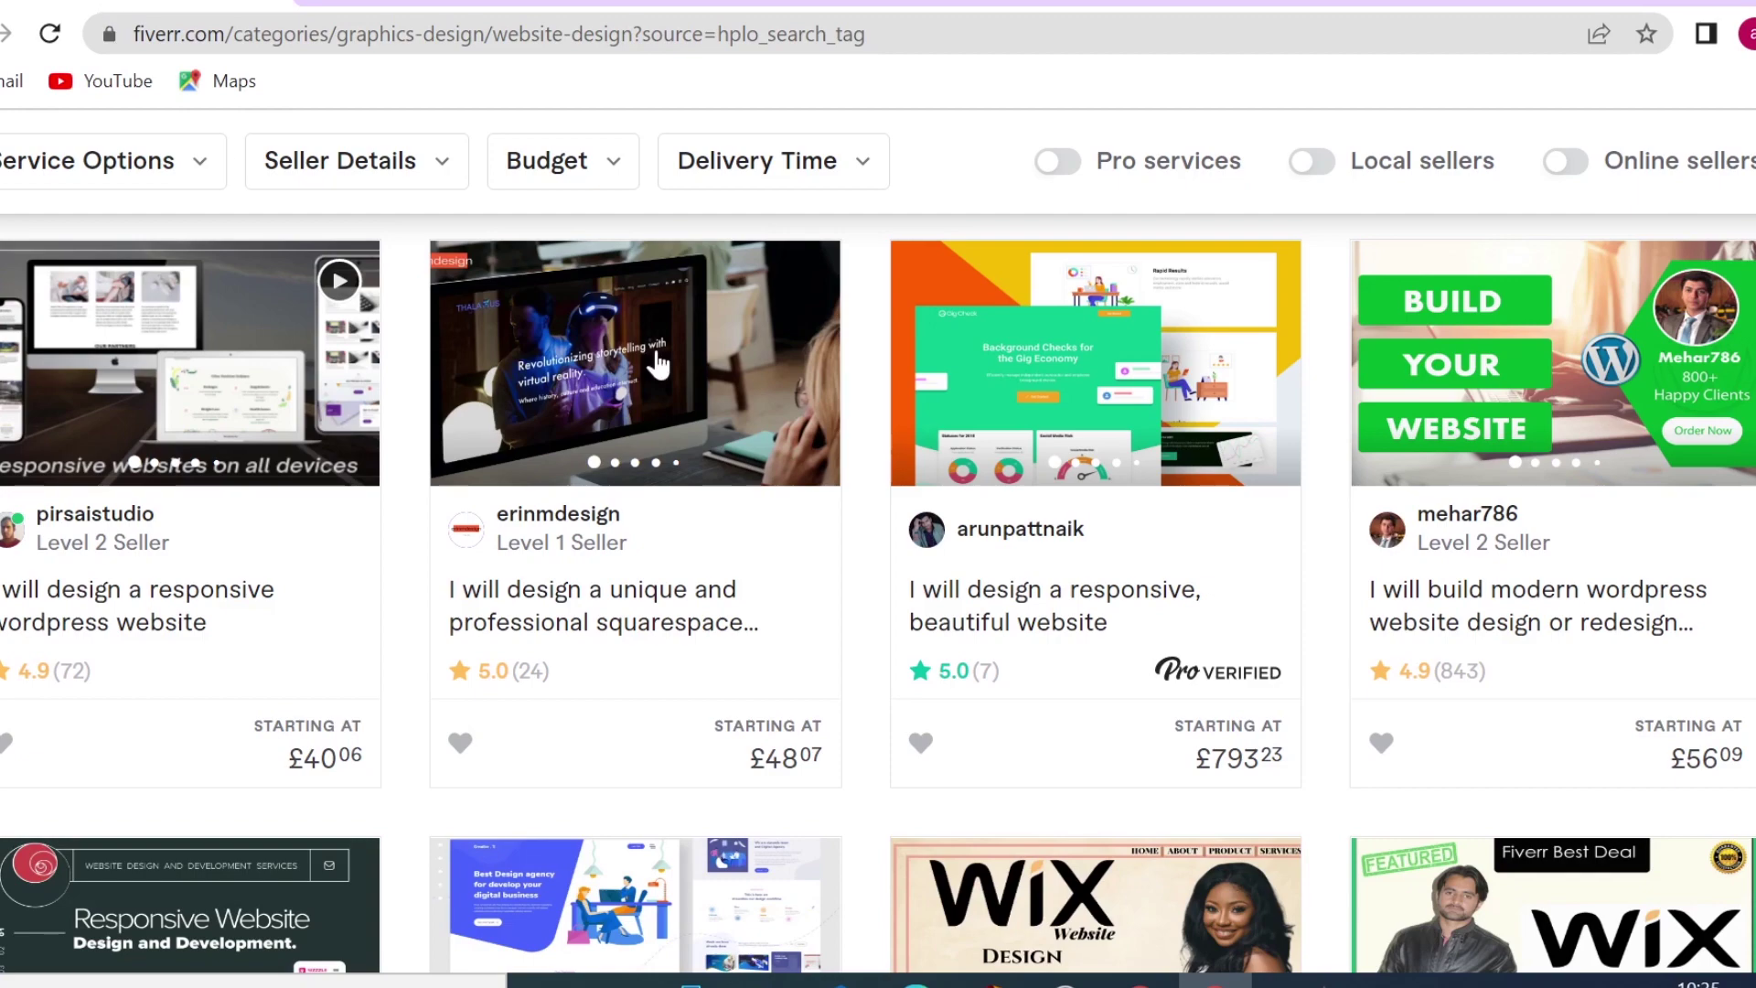
{"action": "scroll", "coordinate": [864, 499], "scroll_direction": "up", "scroll_amount": 3}
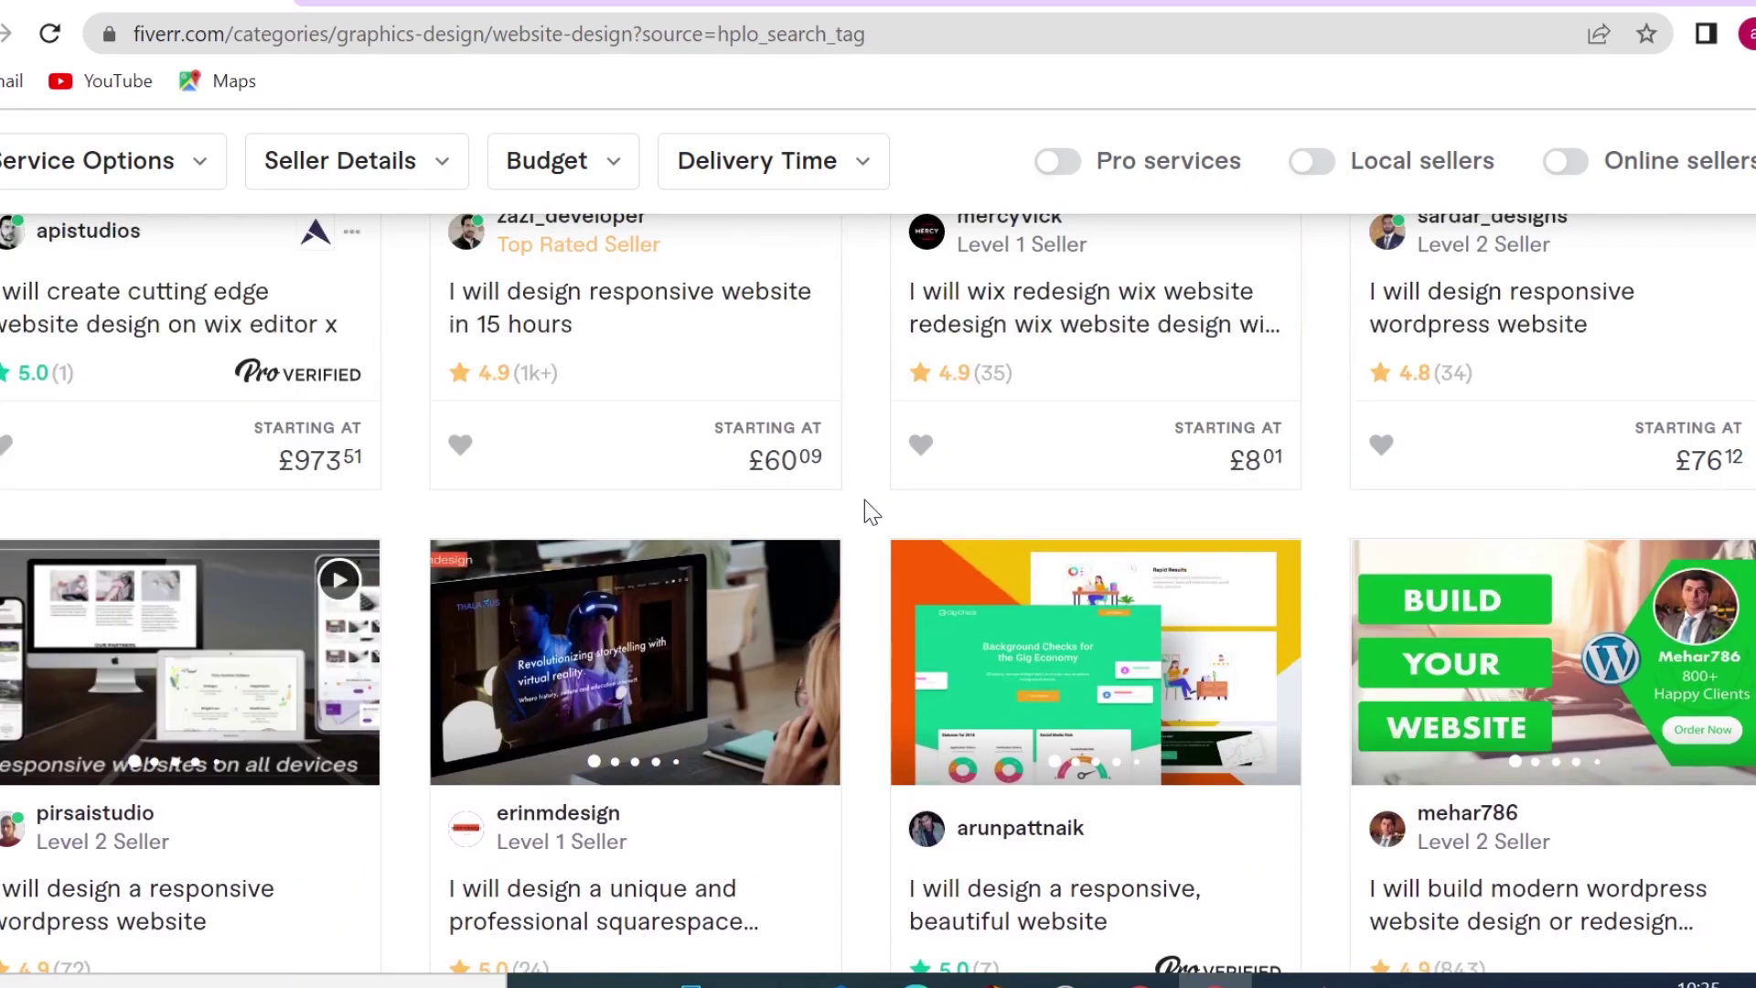
{"action": "scroll", "coordinate": [864, 499], "scroll_direction": "up", "scroll_amount": 3}
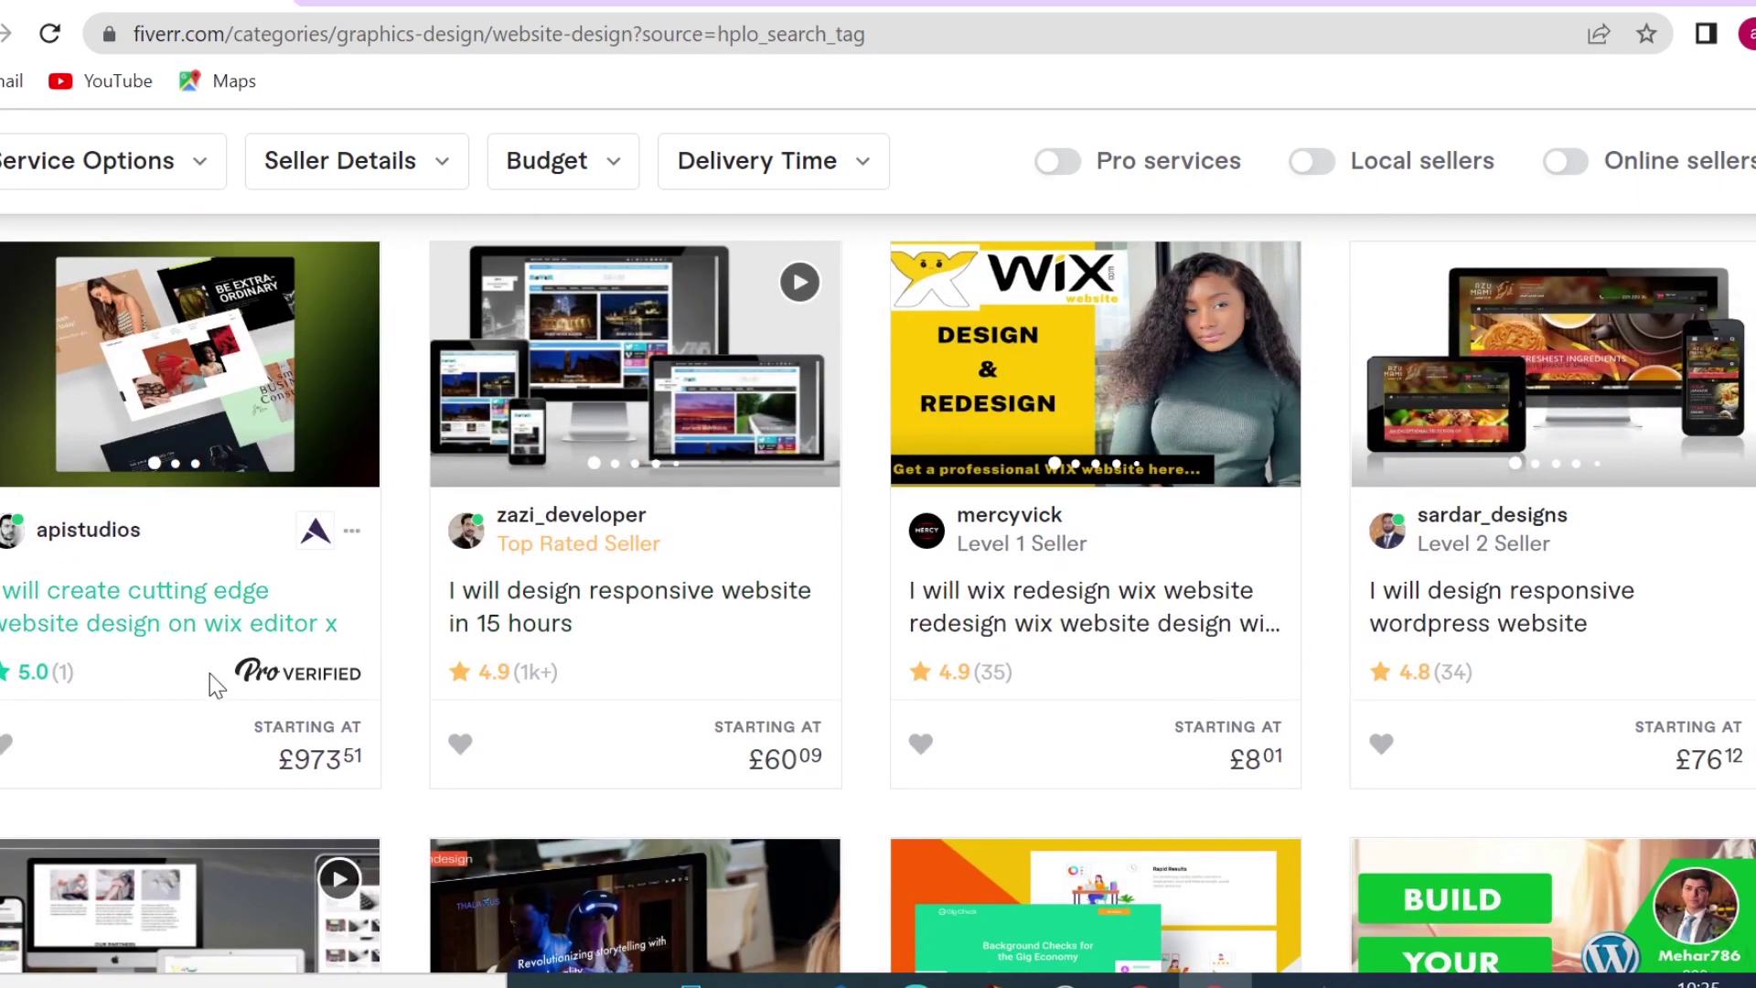
{"action": "scroll", "coordinate": [710, 683], "scroll_direction": "up", "scroll_amount": 6}
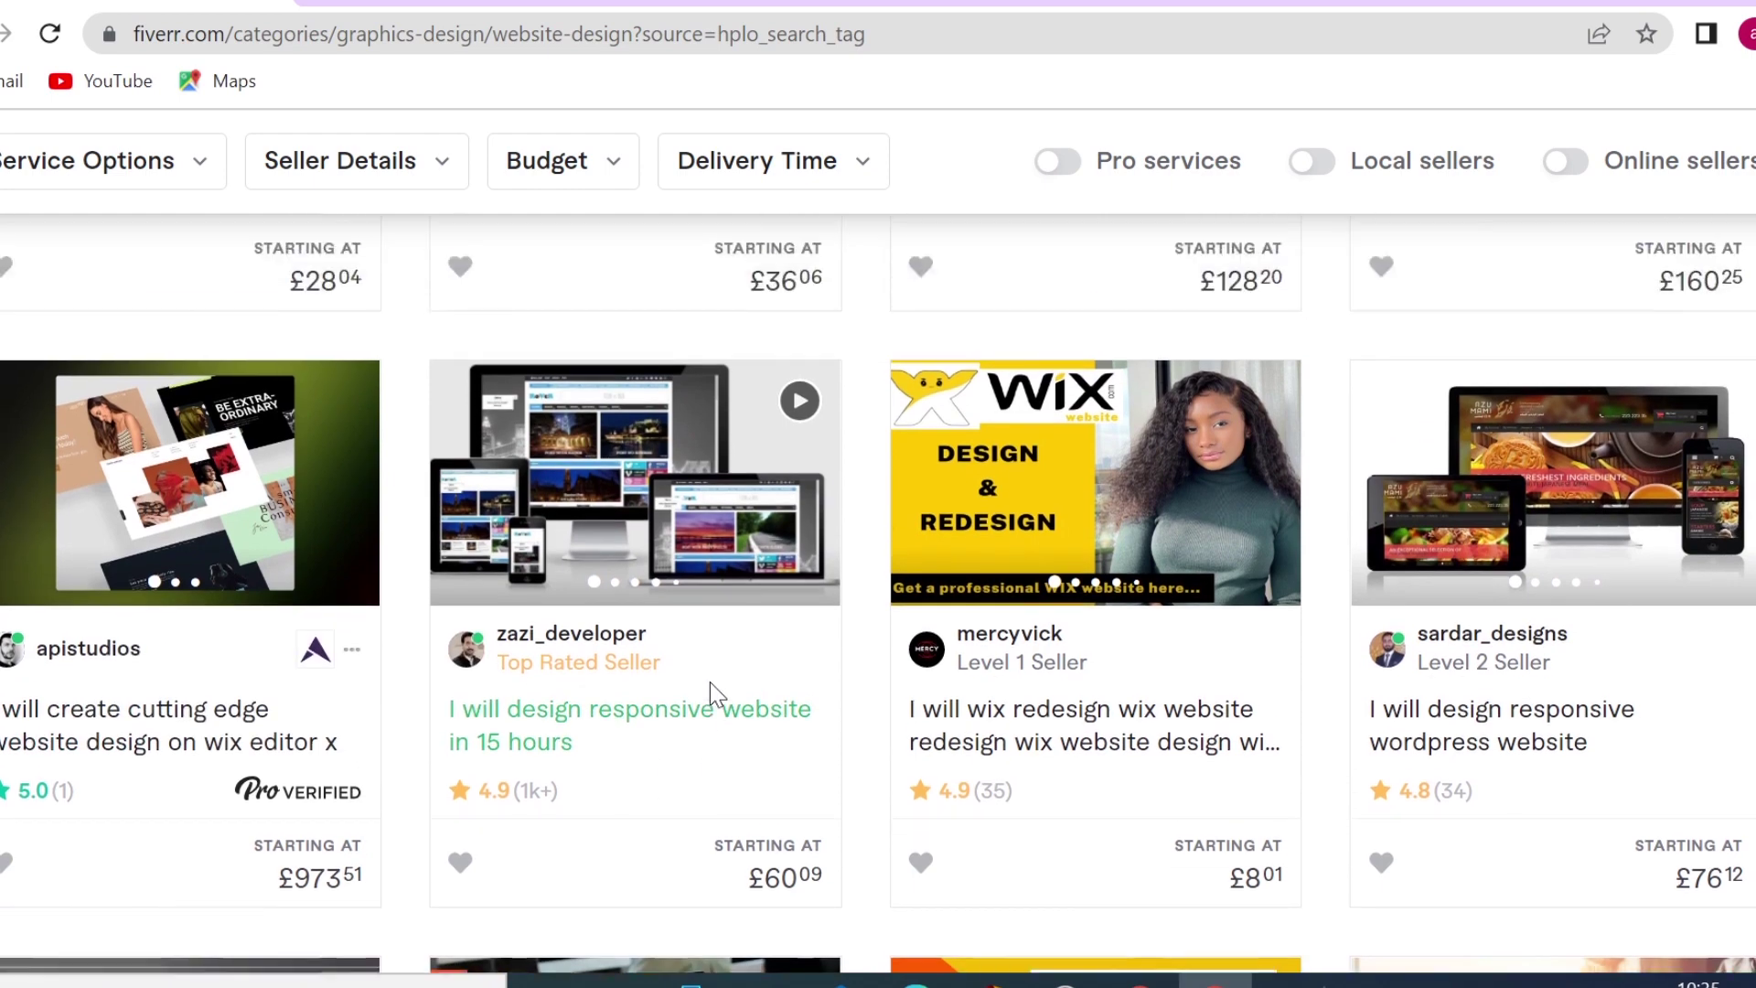
{"action": "scroll", "coordinate": [709, 683], "scroll_direction": "up", "scroll_amount": 3}
{"action": "scroll", "coordinate": [713, 695], "scroll_direction": "up", "scroll_amount": 3}
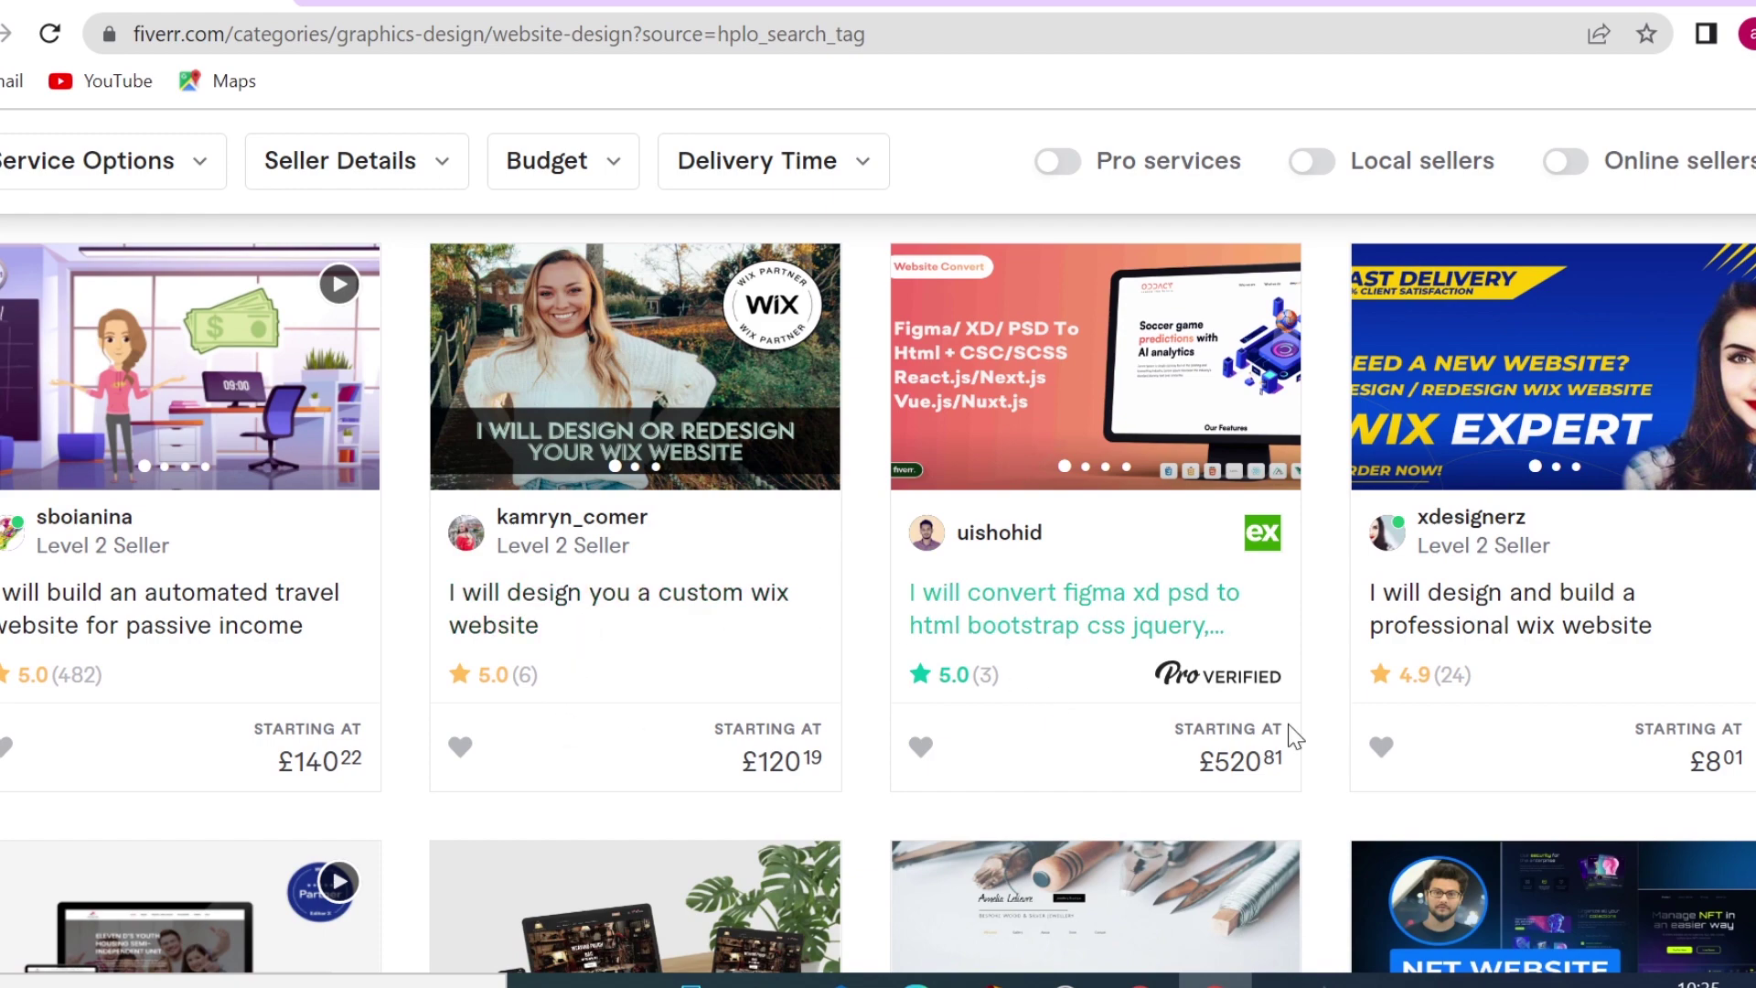
{"action": "scroll", "coordinate": [1166, 725], "scroll_direction": "up", "scroll_amount": 3}
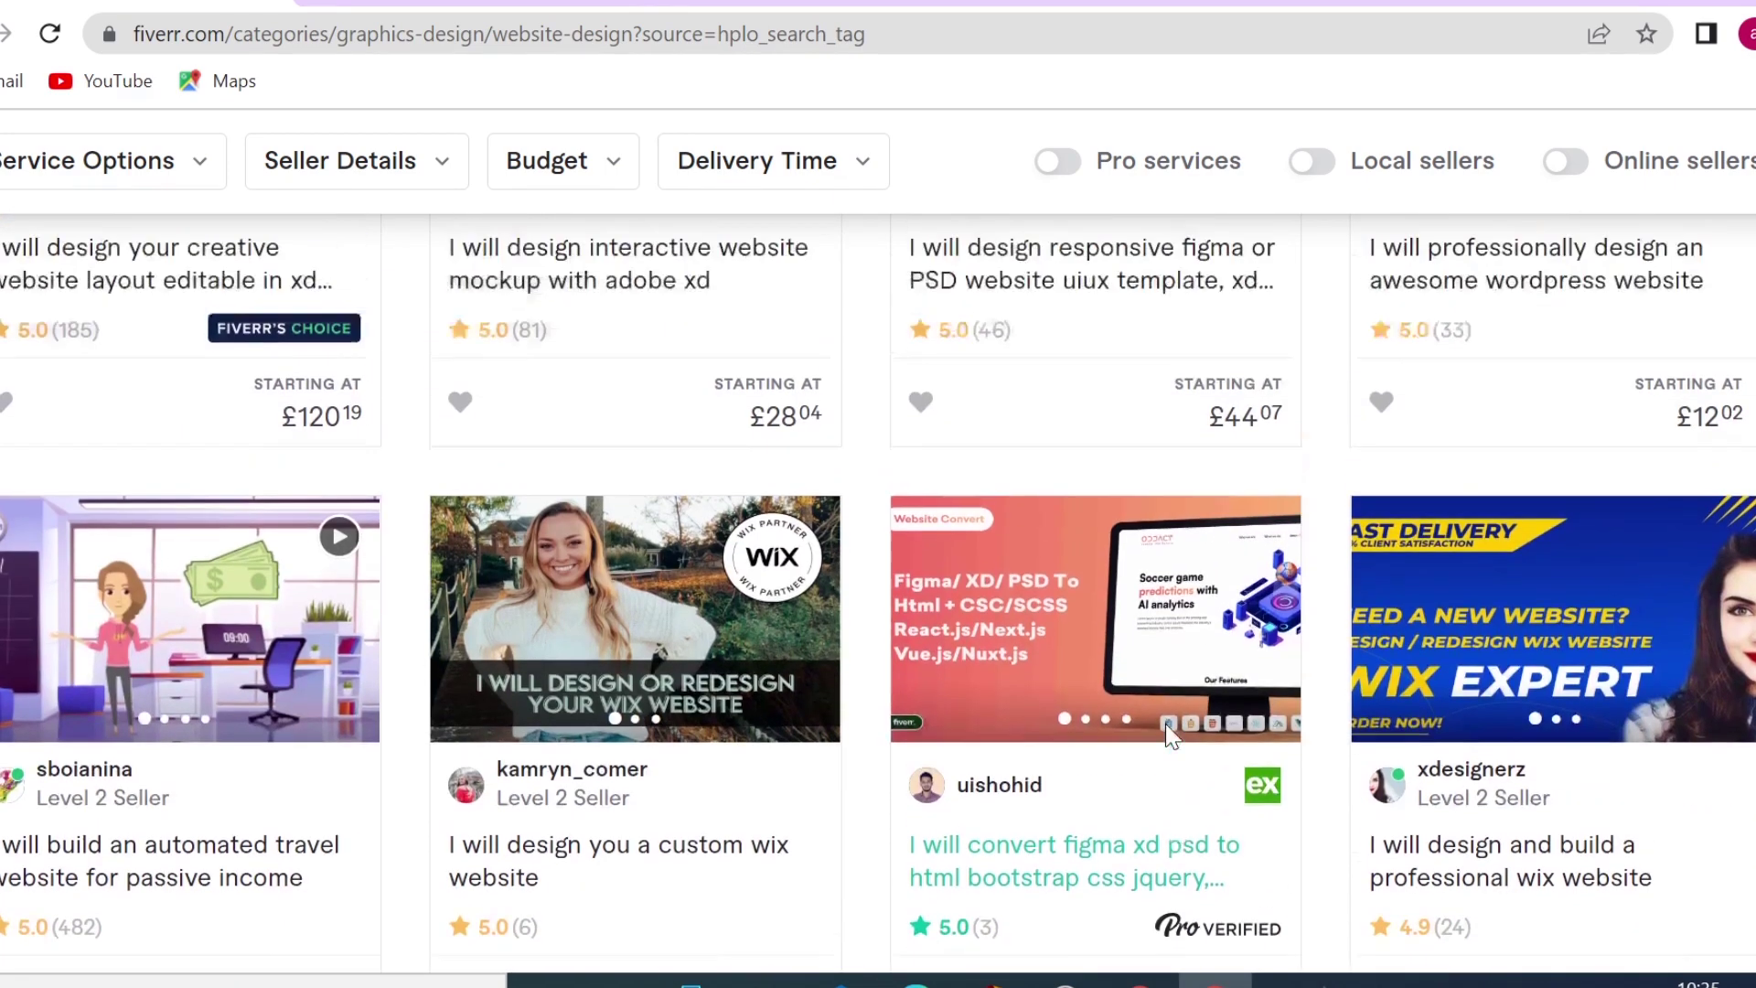
{"action": "scroll", "coordinate": [1165, 723], "scroll_direction": "up", "scroll_amount": 1}
{"action": "scroll", "coordinate": [1165, 723], "scroll_direction": "up", "scroll_amount": 2}
{"action": "scroll", "coordinate": [1165, 723], "scroll_direction": "up", "scroll_amount": 4}
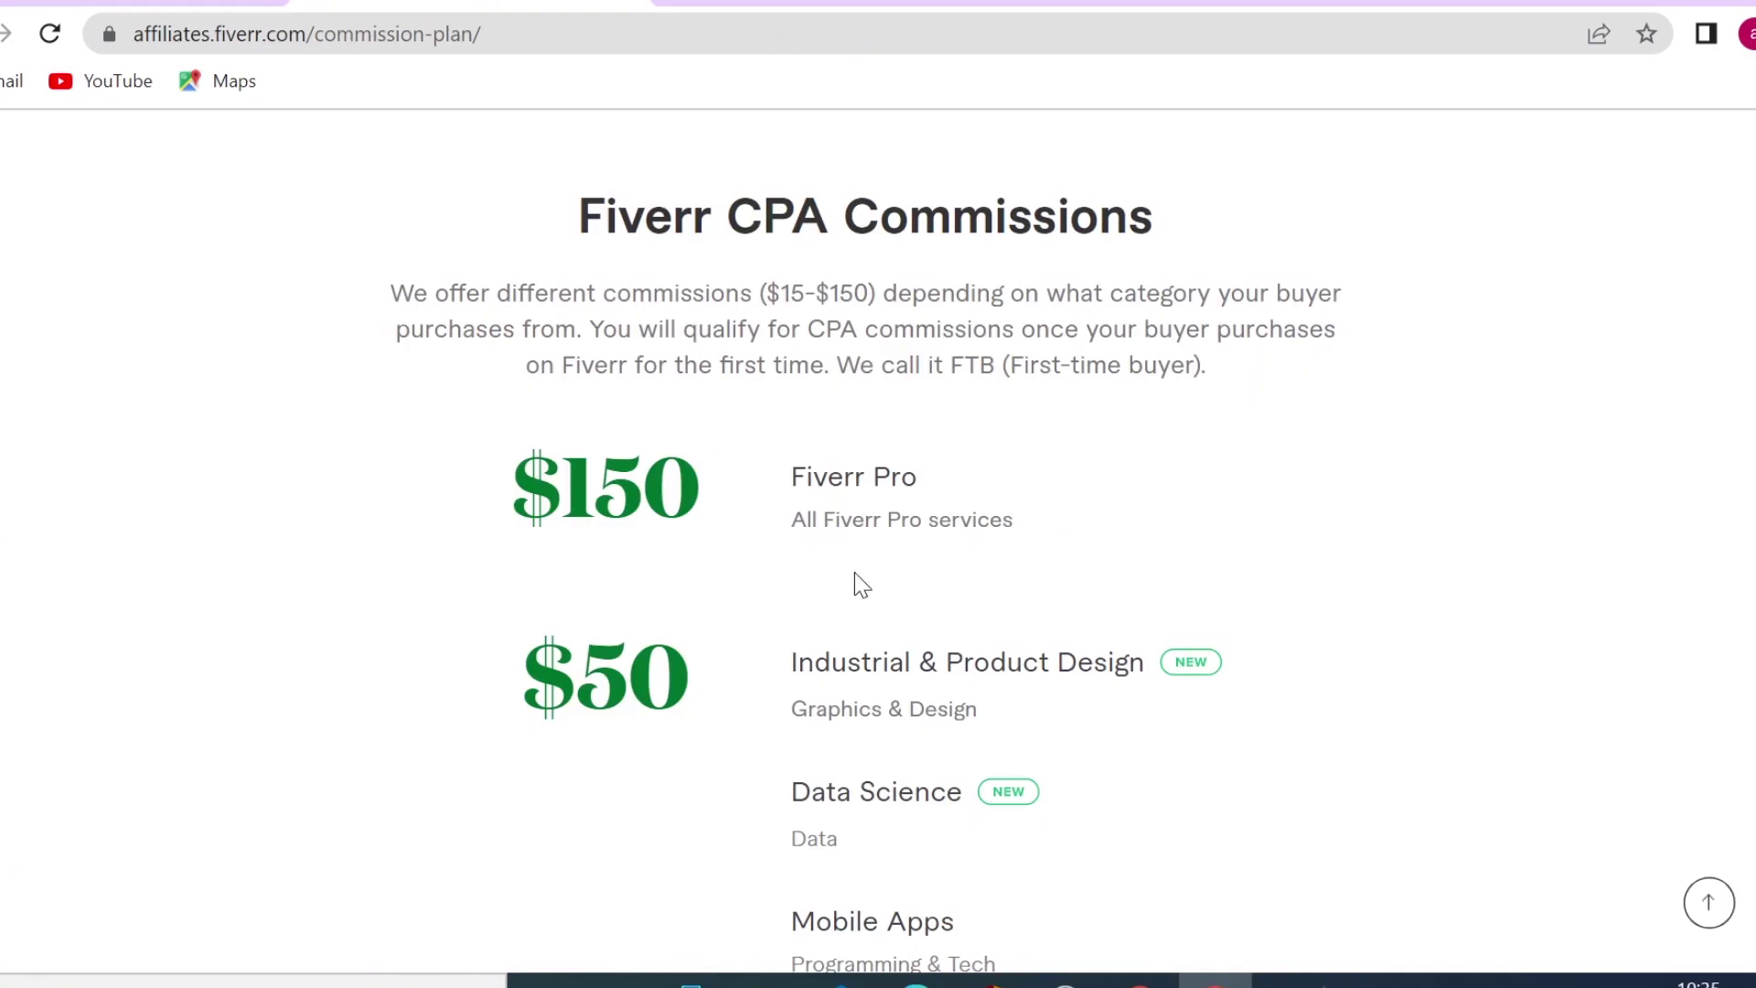
{"action": "scroll", "coordinate": [1267, 499], "scroll_direction": "down", "scroll_amount": 2}
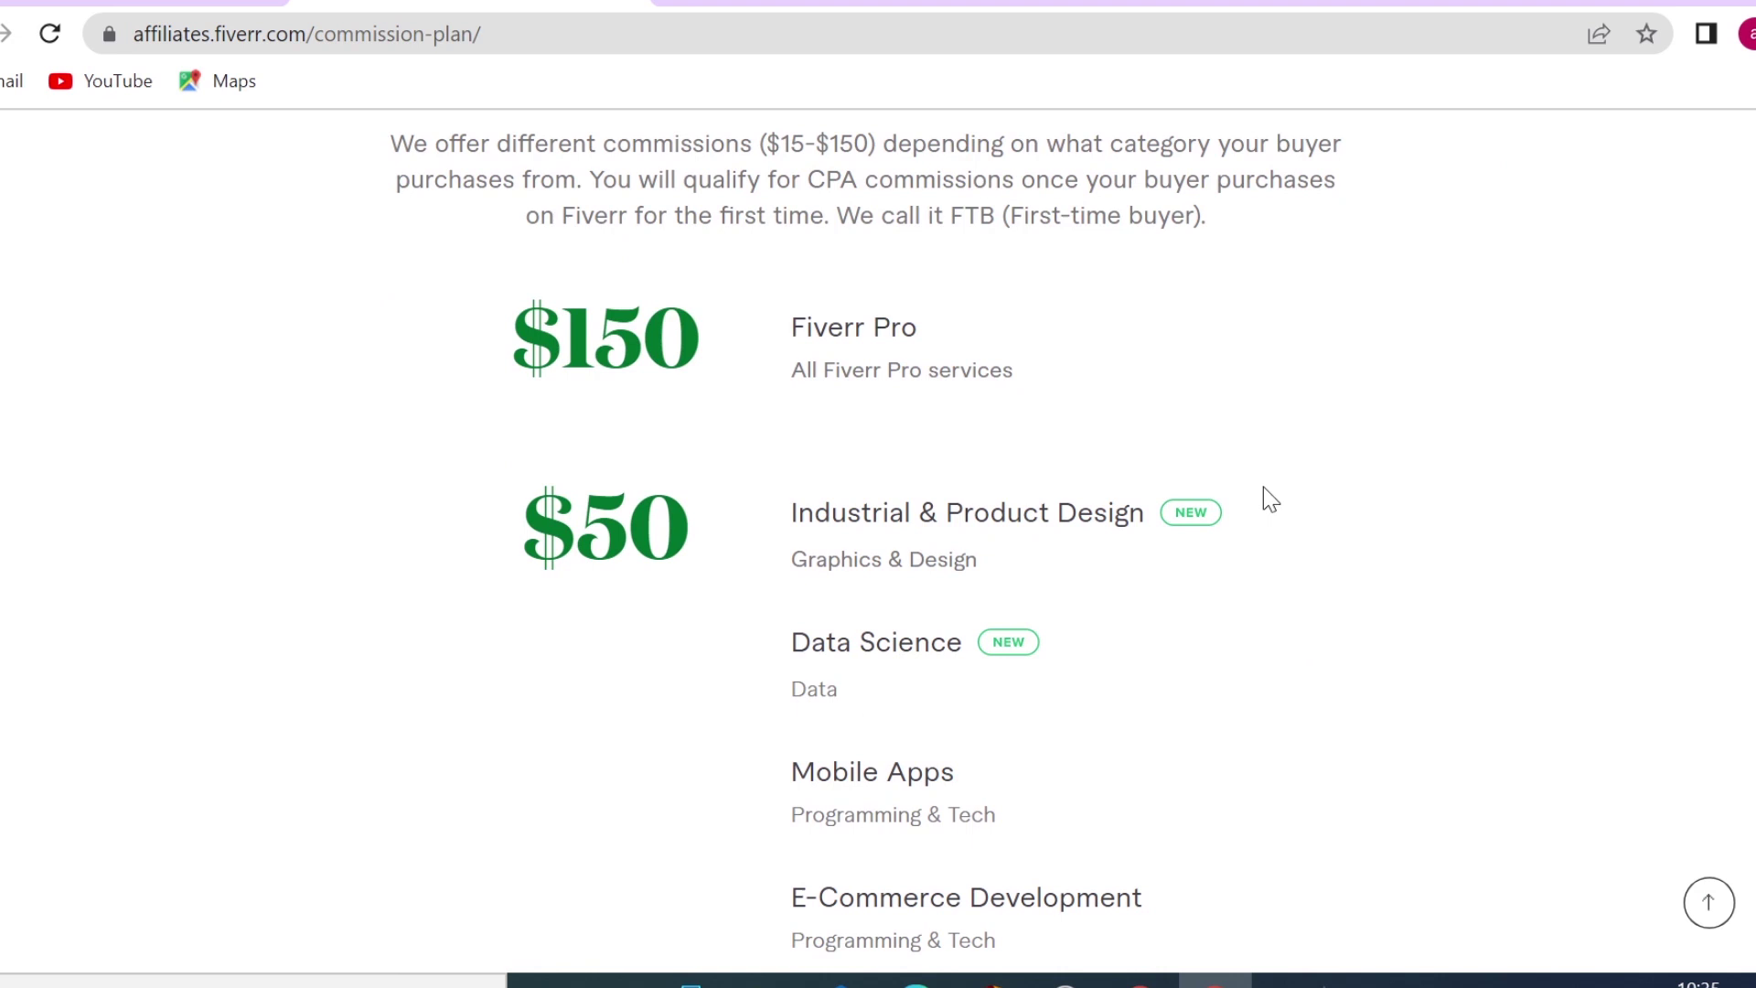
{"action": "scroll", "coordinate": [1286, 744], "scroll_direction": "down", "scroll_amount": 2}
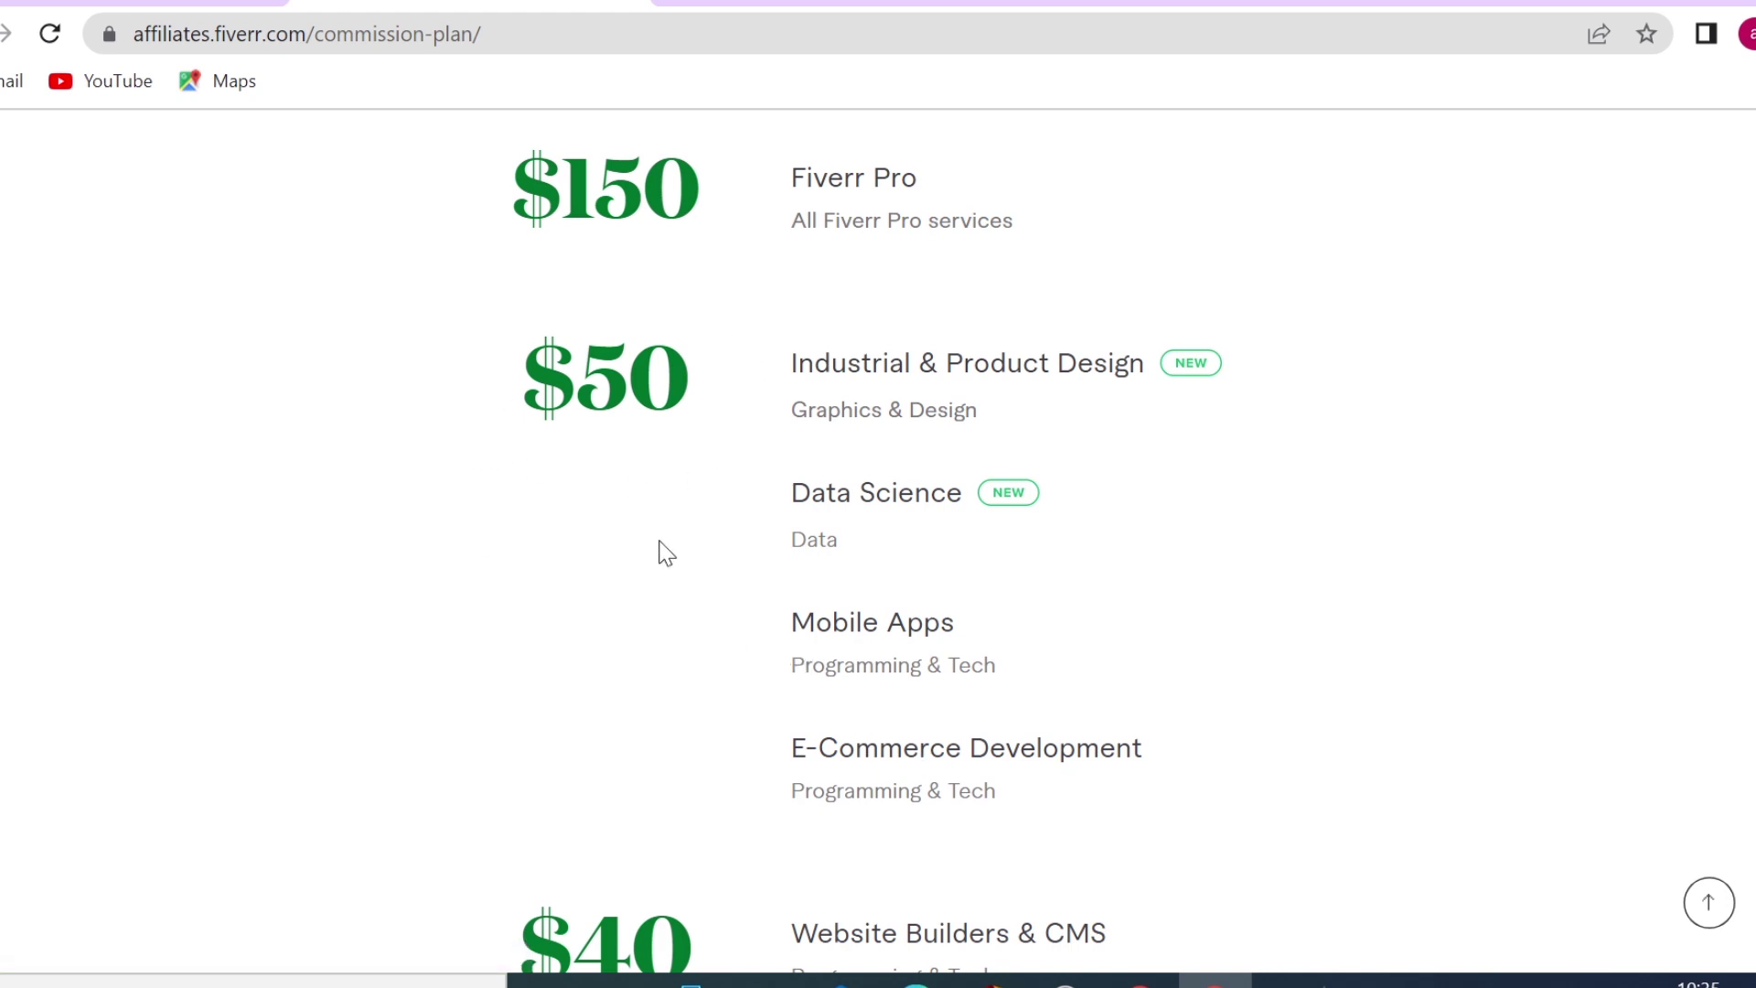
{"action": "scroll", "coordinate": [628, 580], "scroll_direction": "down", "scroll_amount": 2}
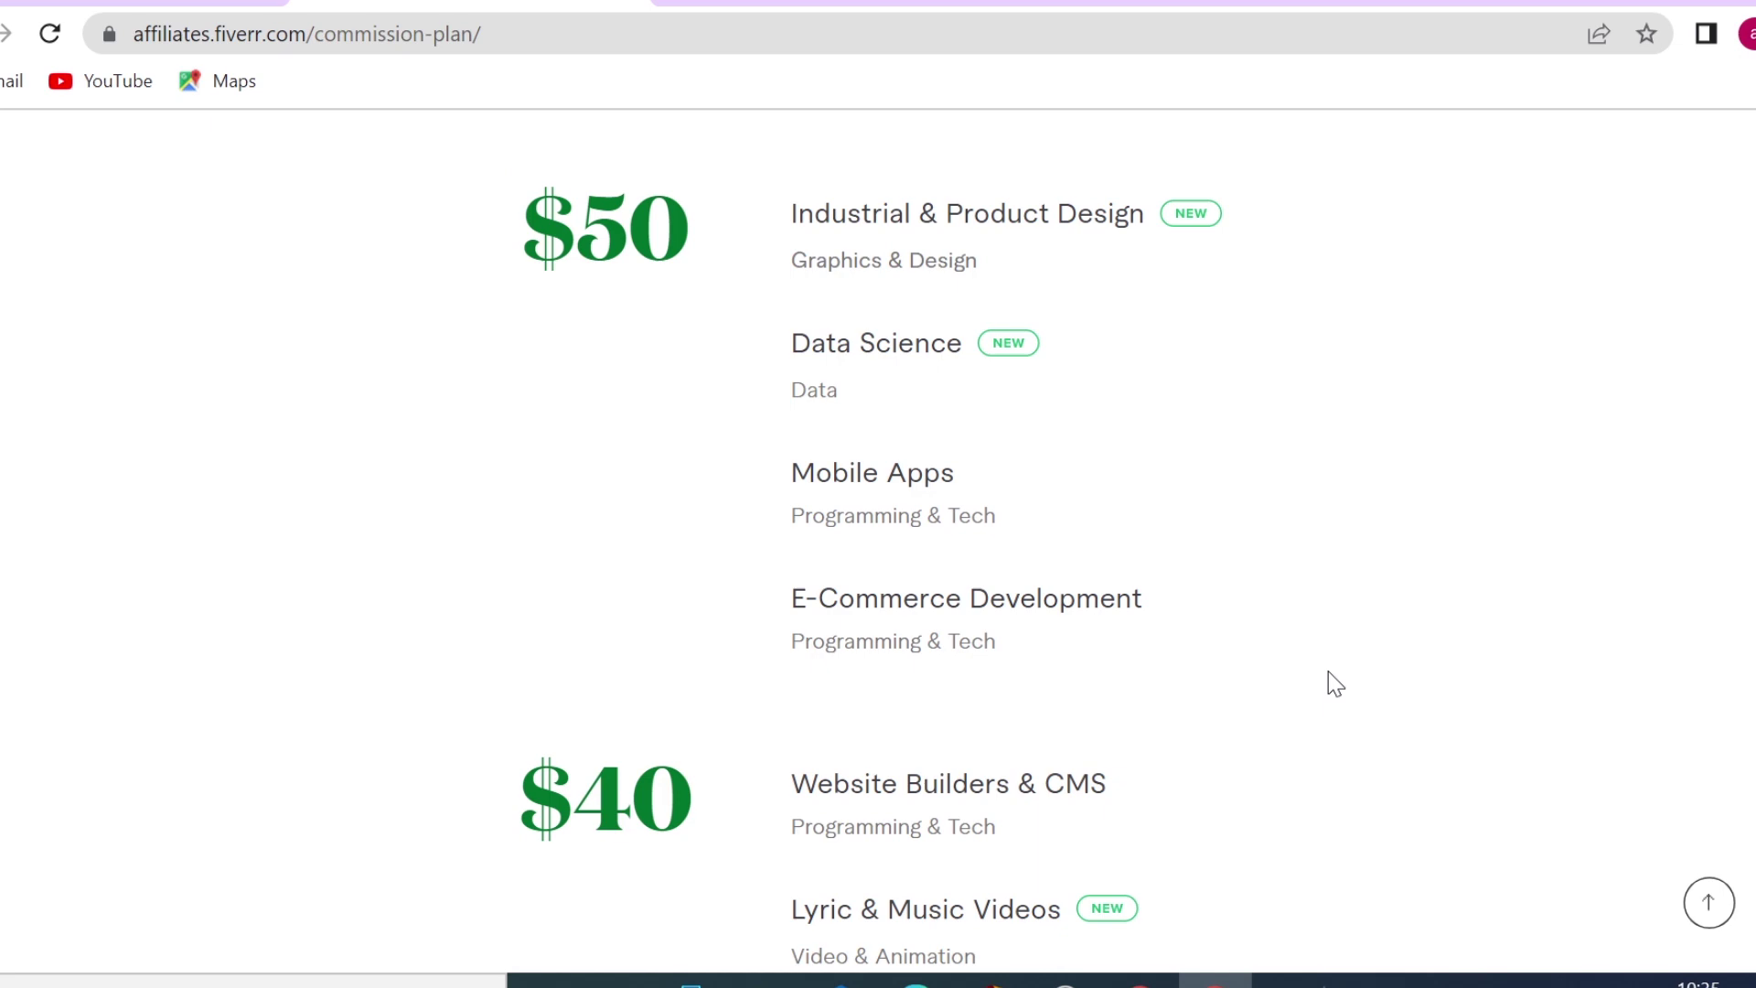
{"action": "scroll", "coordinate": [1328, 678], "scroll_direction": "down", "scroll_amount": 3}
{"action": "scroll", "coordinate": [1325, 678], "scroll_direction": "down", "scroll_amount": 1}
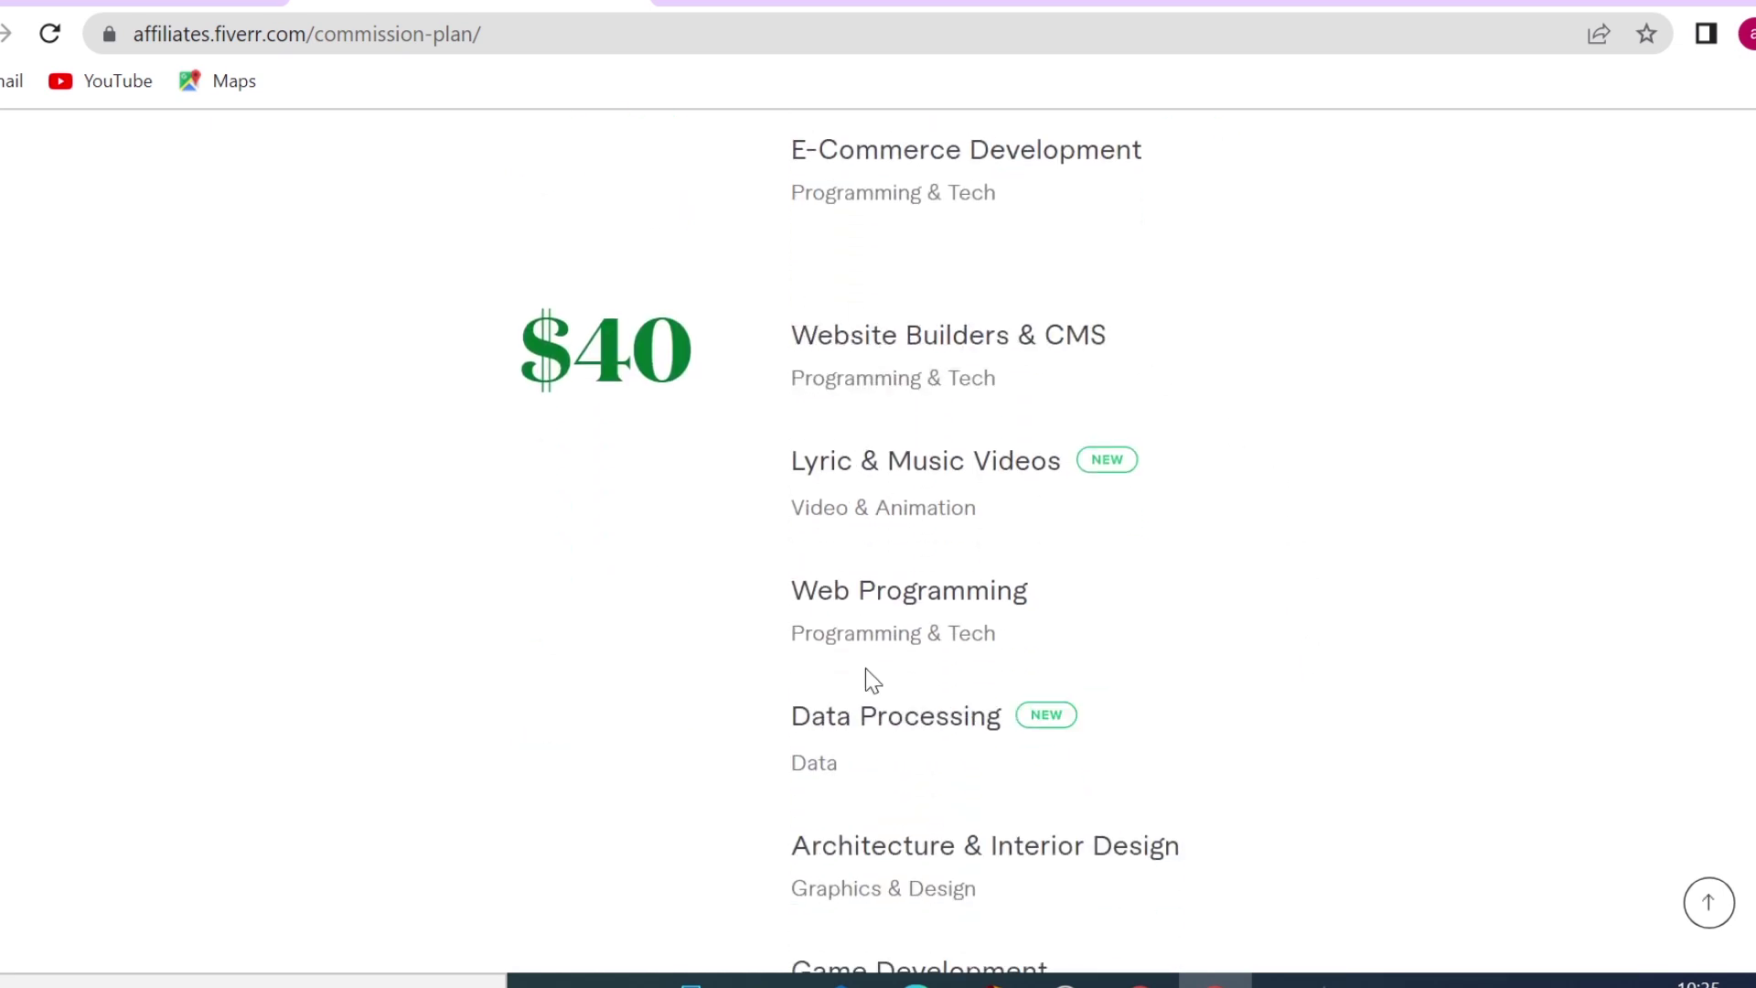
{"action": "scroll", "coordinate": [677, 499], "scroll_direction": "down", "scroll_amount": 1}
{"action": "scroll", "coordinate": [596, 545], "scroll_direction": "down", "scroll_amount": 5}
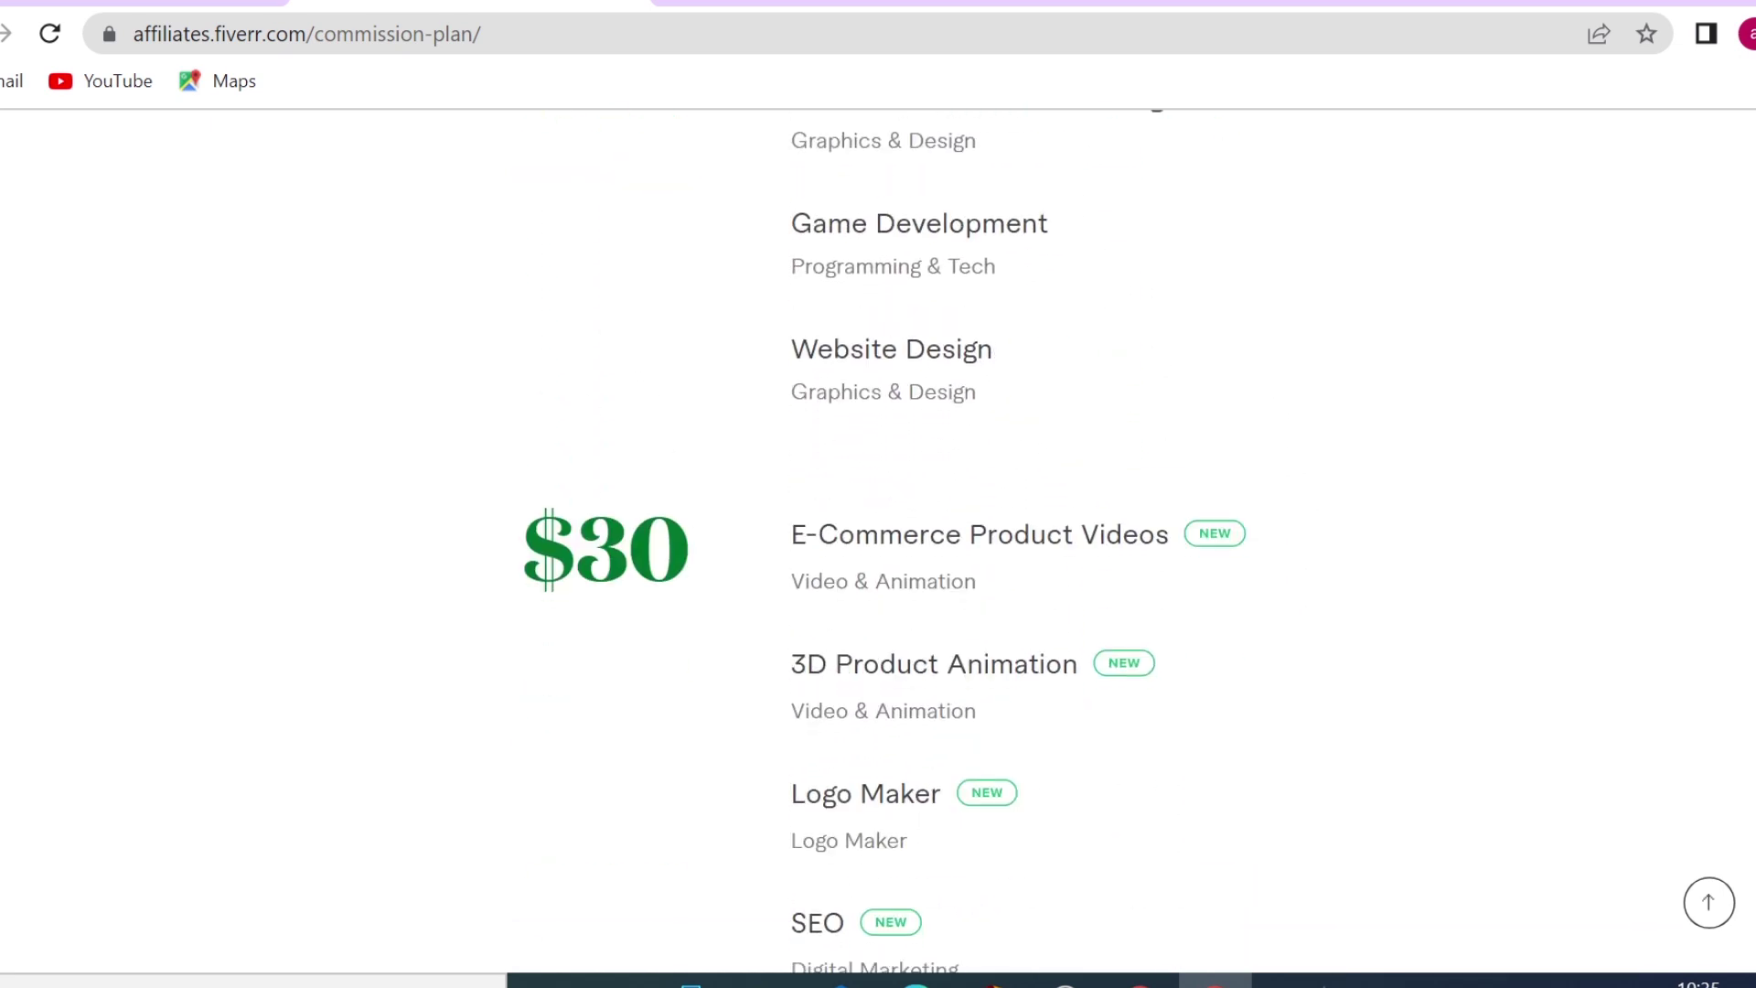
{"action": "scroll", "coordinate": [795, 718], "scroll_direction": "down", "scroll_amount": 8}
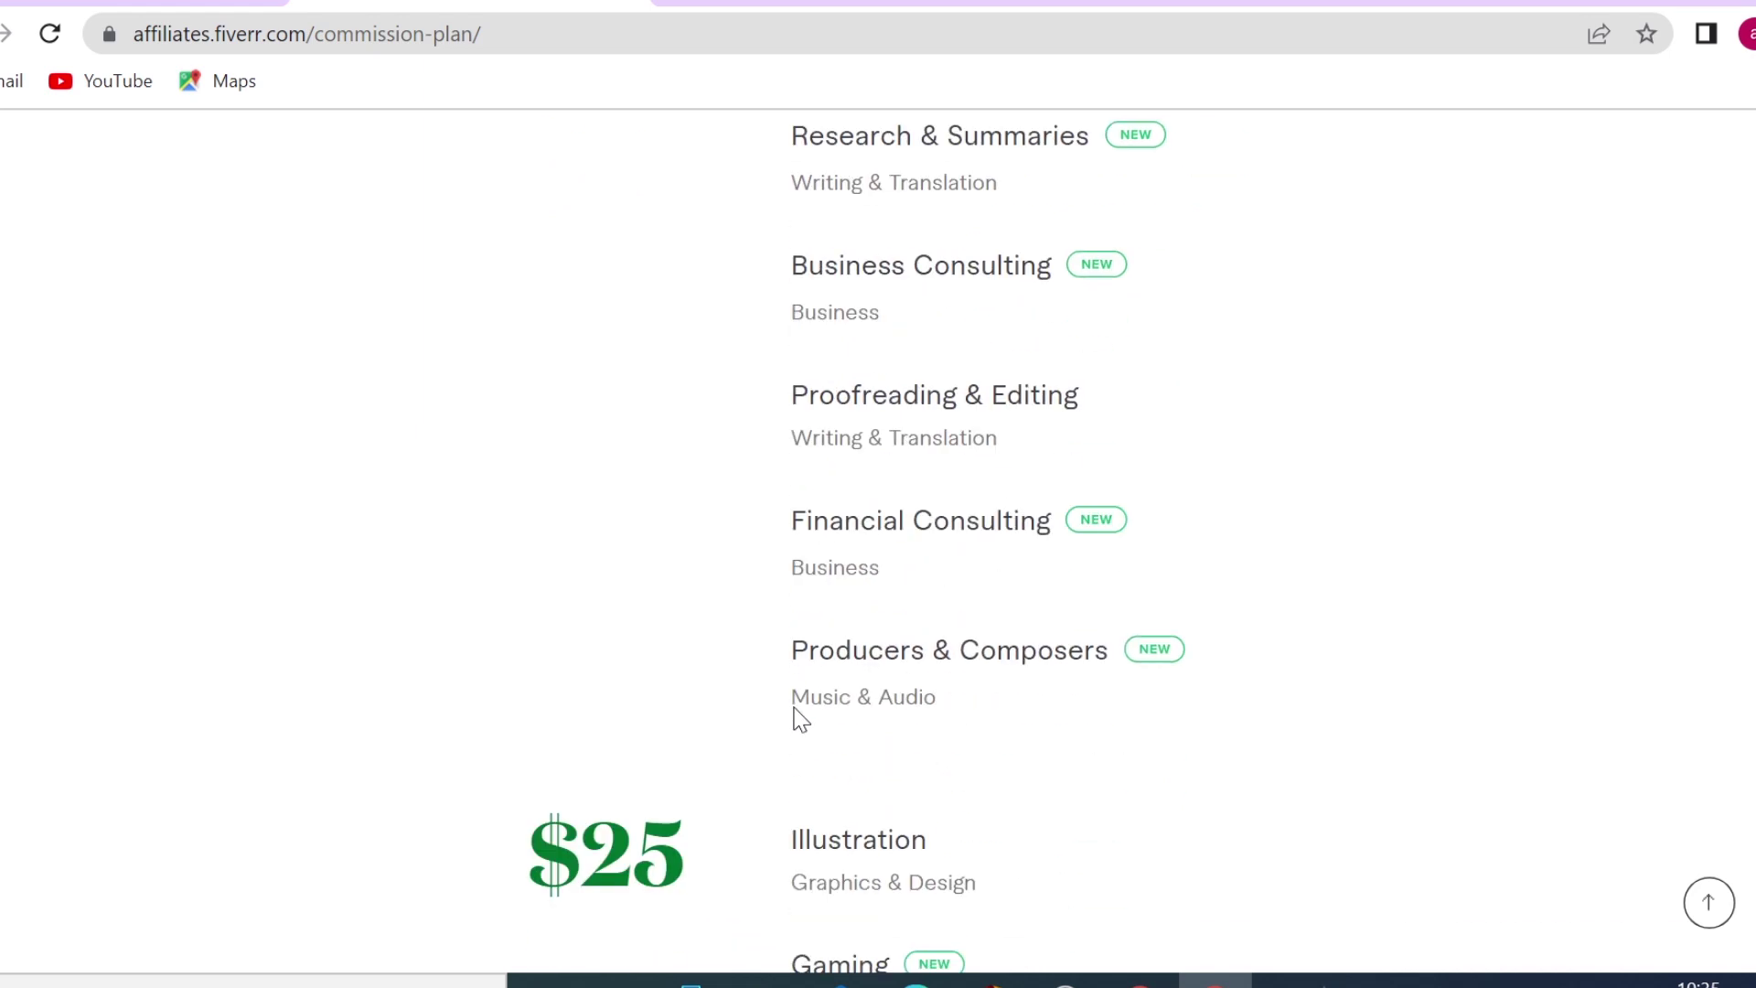
{"action": "scroll", "coordinate": [991, 760], "scroll_direction": "down", "scroll_amount": 3}
{"action": "scroll", "coordinate": [938, 498], "scroll_direction": "down", "scroll_amount": 1}
{"action": "scroll", "coordinate": [1012, 655], "scroll_direction": "down", "scroll_amount": 4}
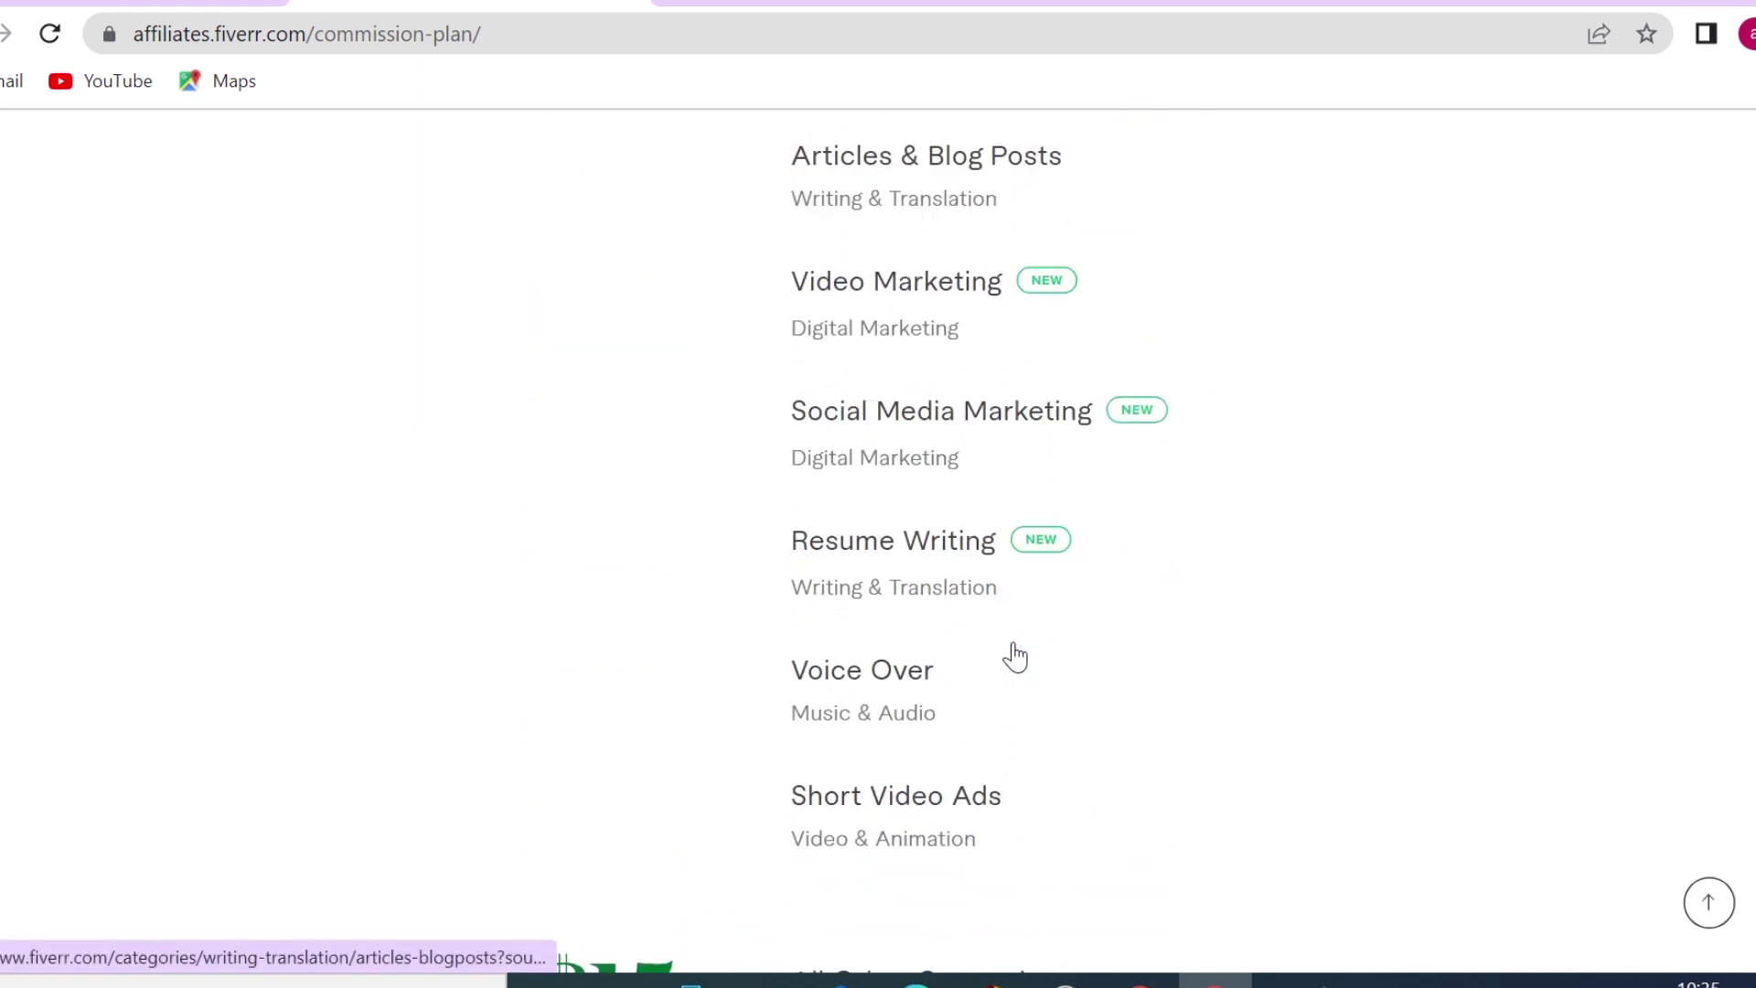
{"action": "scroll", "coordinate": [1016, 657], "scroll_direction": "down", "scroll_amount": 3}
{"action": "scroll", "coordinate": [1014, 655], "scroll_direction": "down", "scroll_amount": 4}
{"action": "scroll", "coordinate": [860, 522], "scroll_direction": "up", "scroll_amount": 2}
{"action": "scroll", "coordinate": [795, 622], "scroll_direction": "up", "scroll_amount": 1}
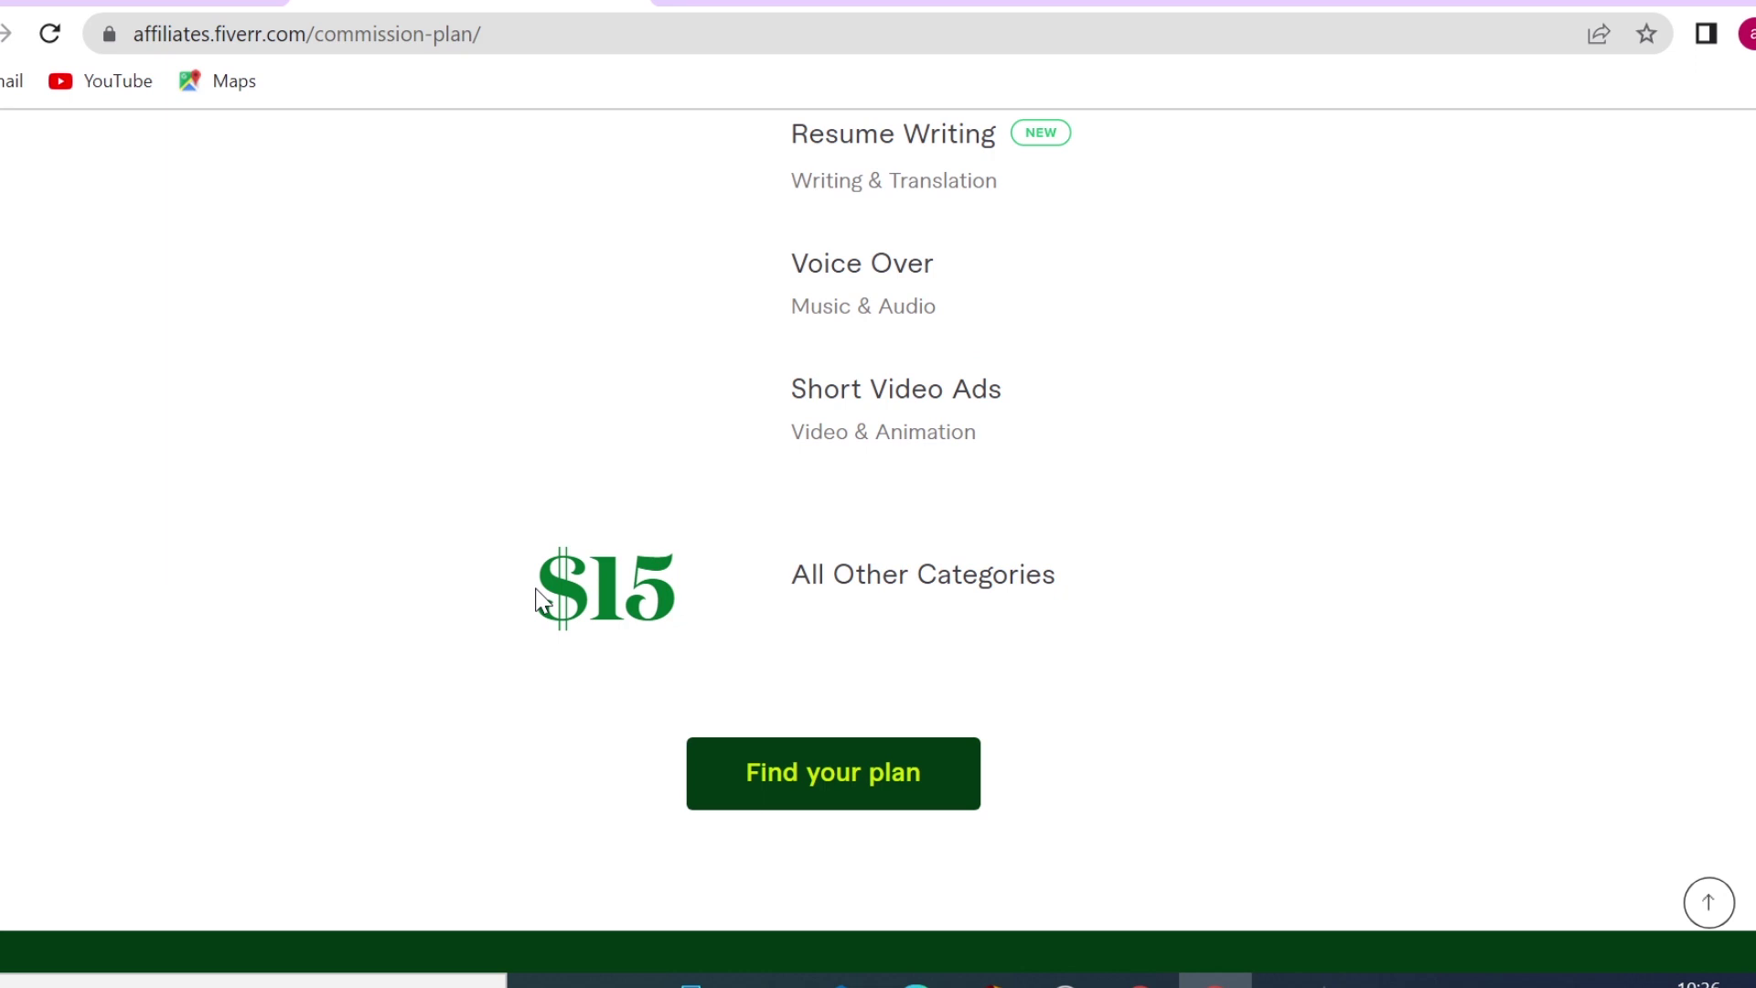
{"action": "scroll", "coordinate": [1271, 640], "scroll_direction": "up", "scroll_amount": 2}
{"action": "scroll", "coordinate": [1271, 640], "scroll_direction": "up", "scroll_amount": 5}
{"action": "scroll", "coordinate": [1271, 641], "scroll_direction": "up", "scroll_amount": 5}
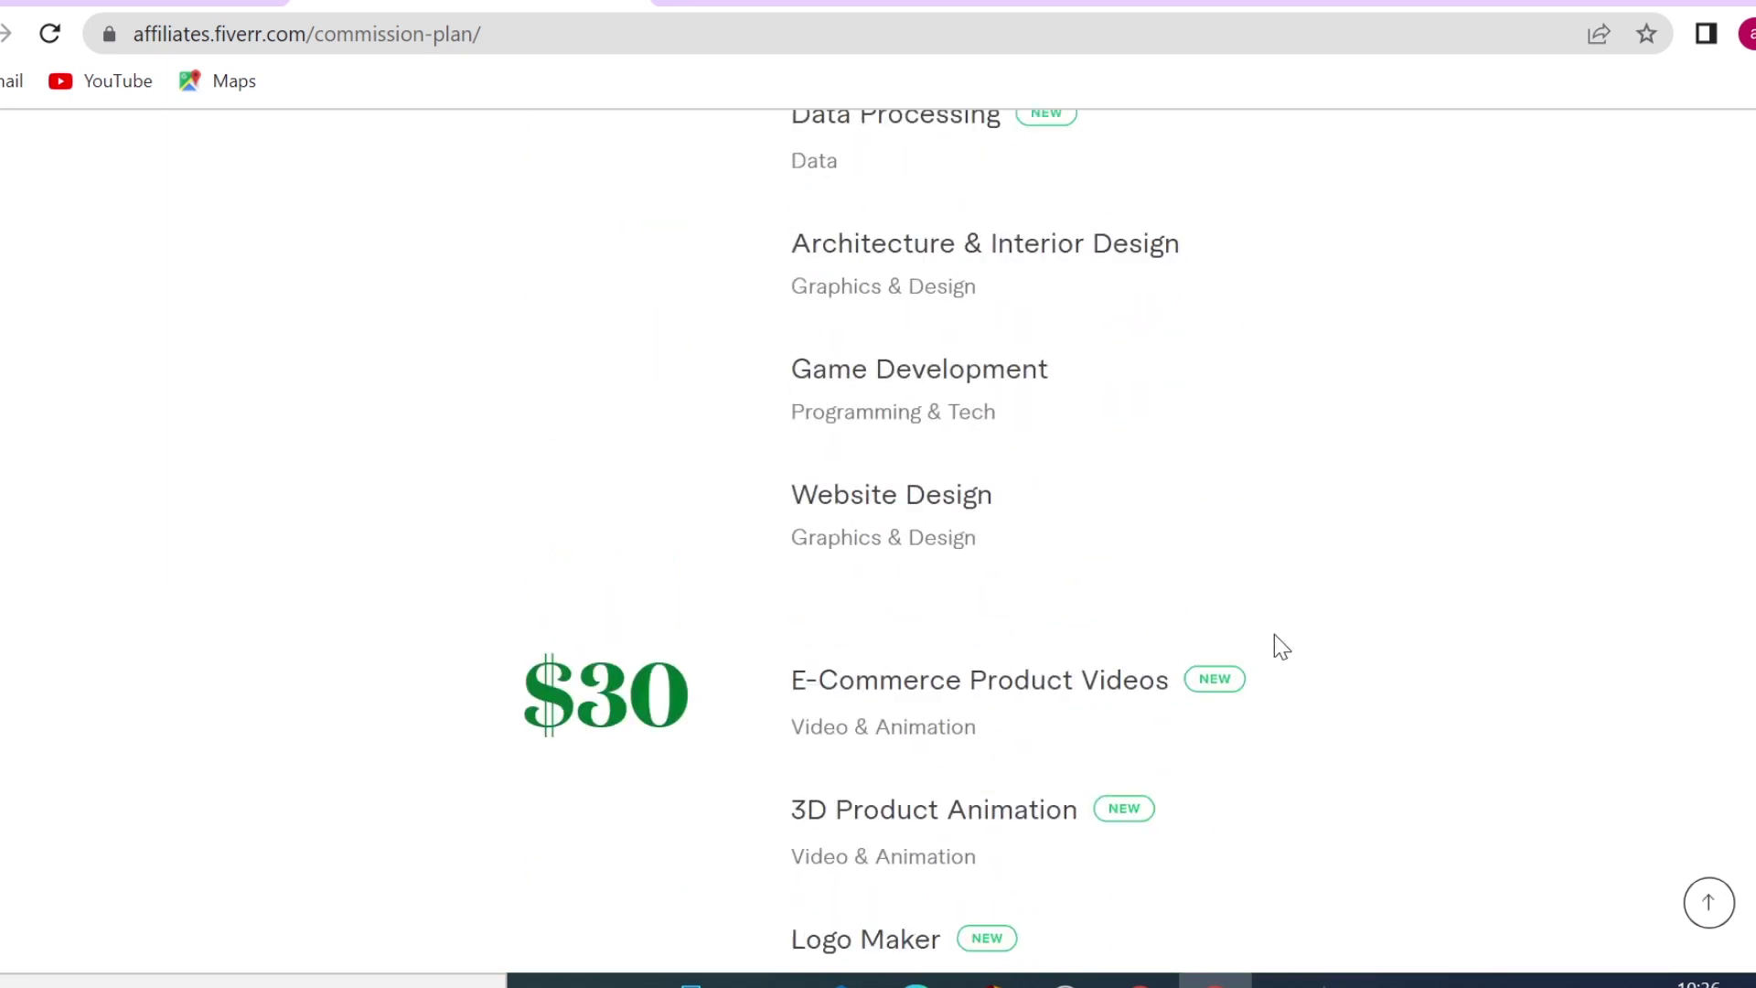
{"action": "scroll", "coordinate": [1272, 640], "scroll_direction": "up", "scroll_amount": 5}
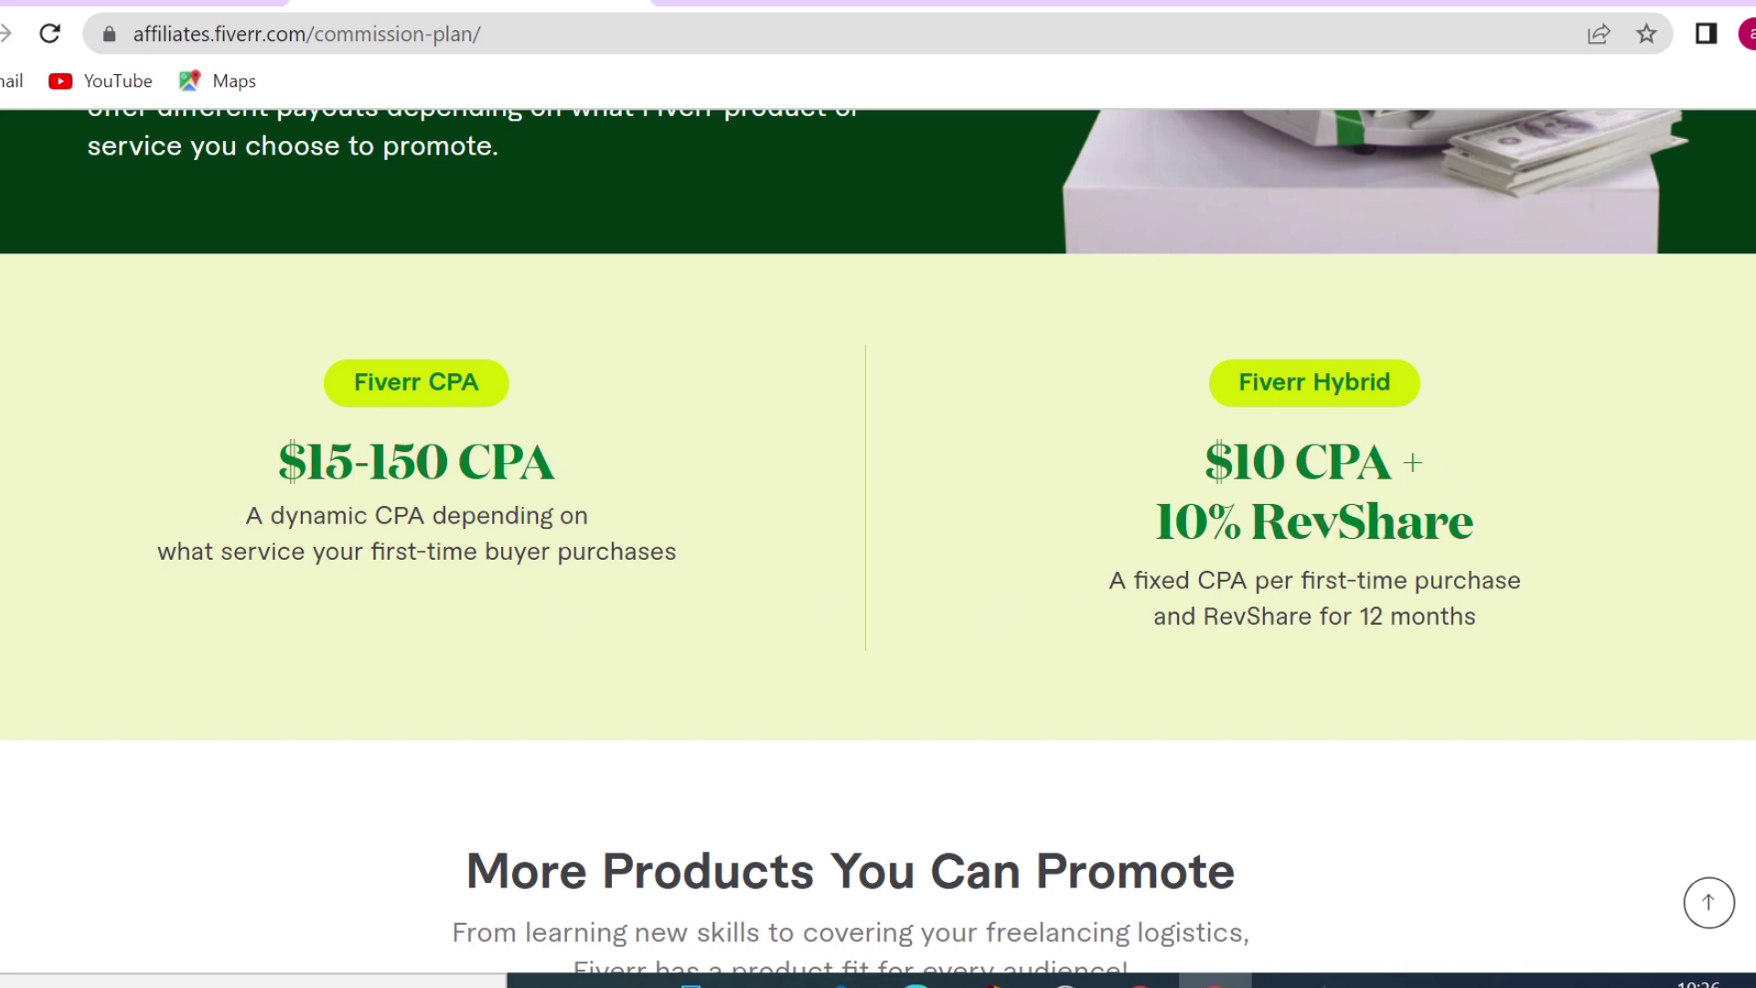
{"action": "scroll", "coordinate": [878, 512], "scroll_direction": "down", "scroll_amount": 5}
{"action": "scroll", "coordinate": [1362, 615], "scroll_direction": "down", "scroll_amount": 2}
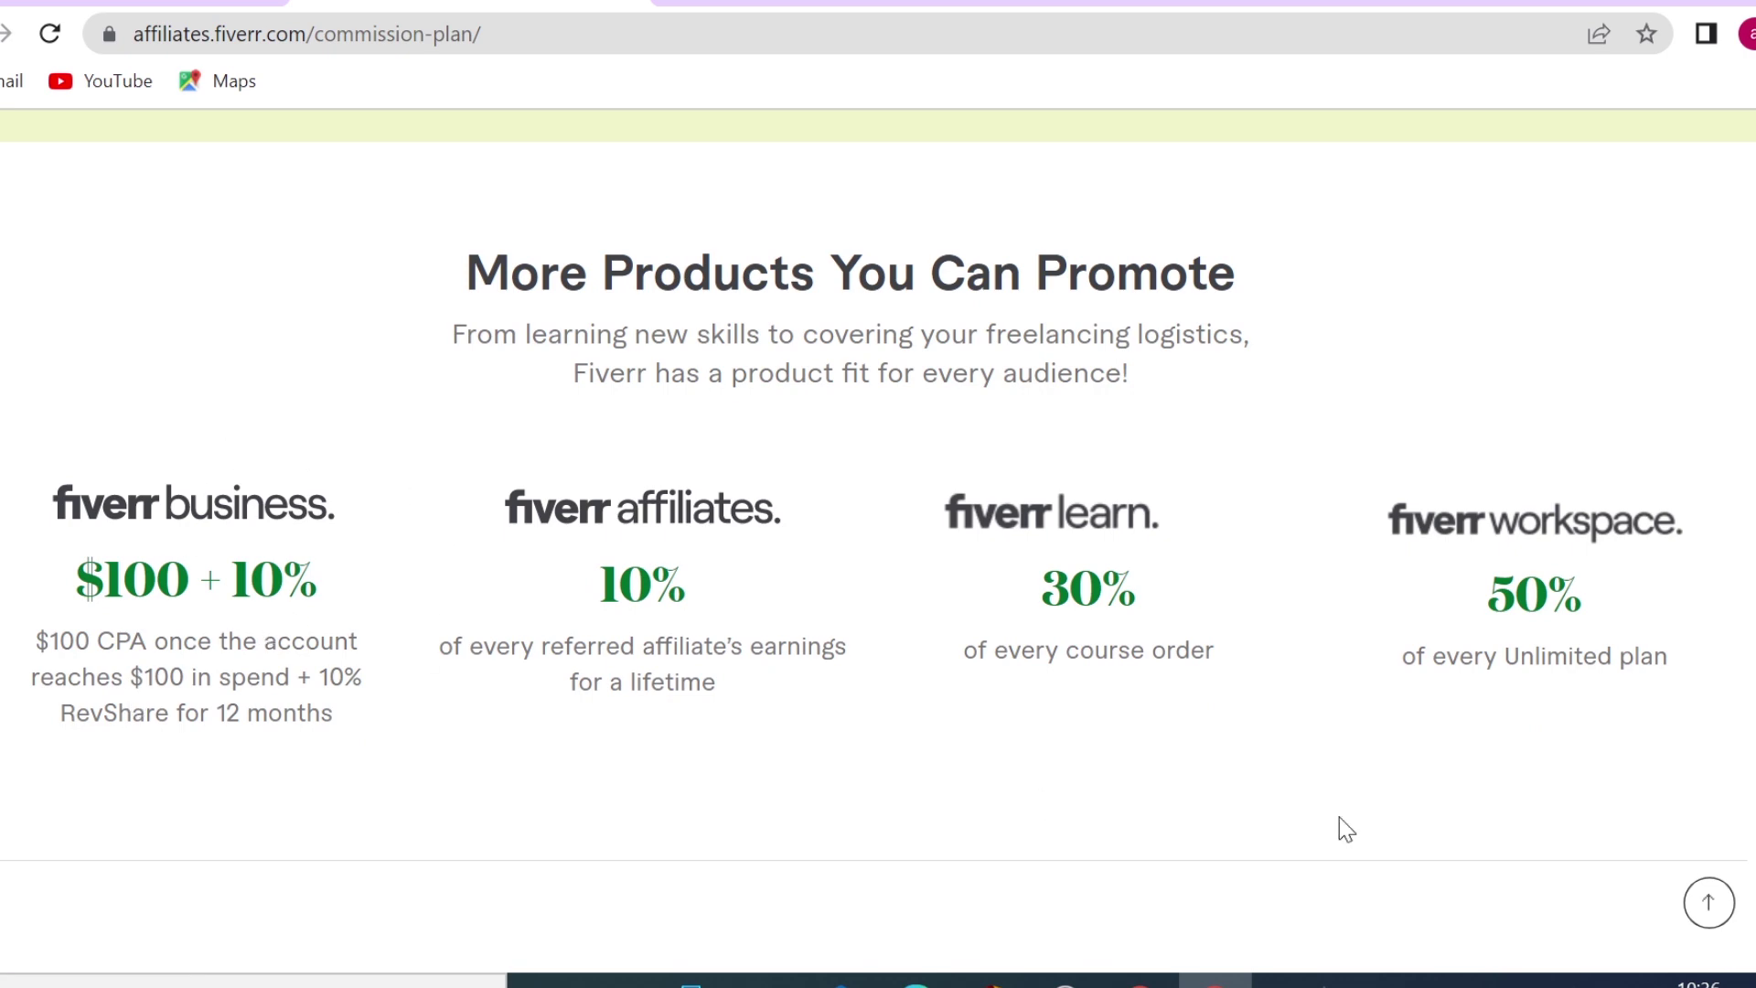
{"action": "scroll", "coordinate": [1339, 817], "scroll_direction": "up", "scroll_amount": 15}
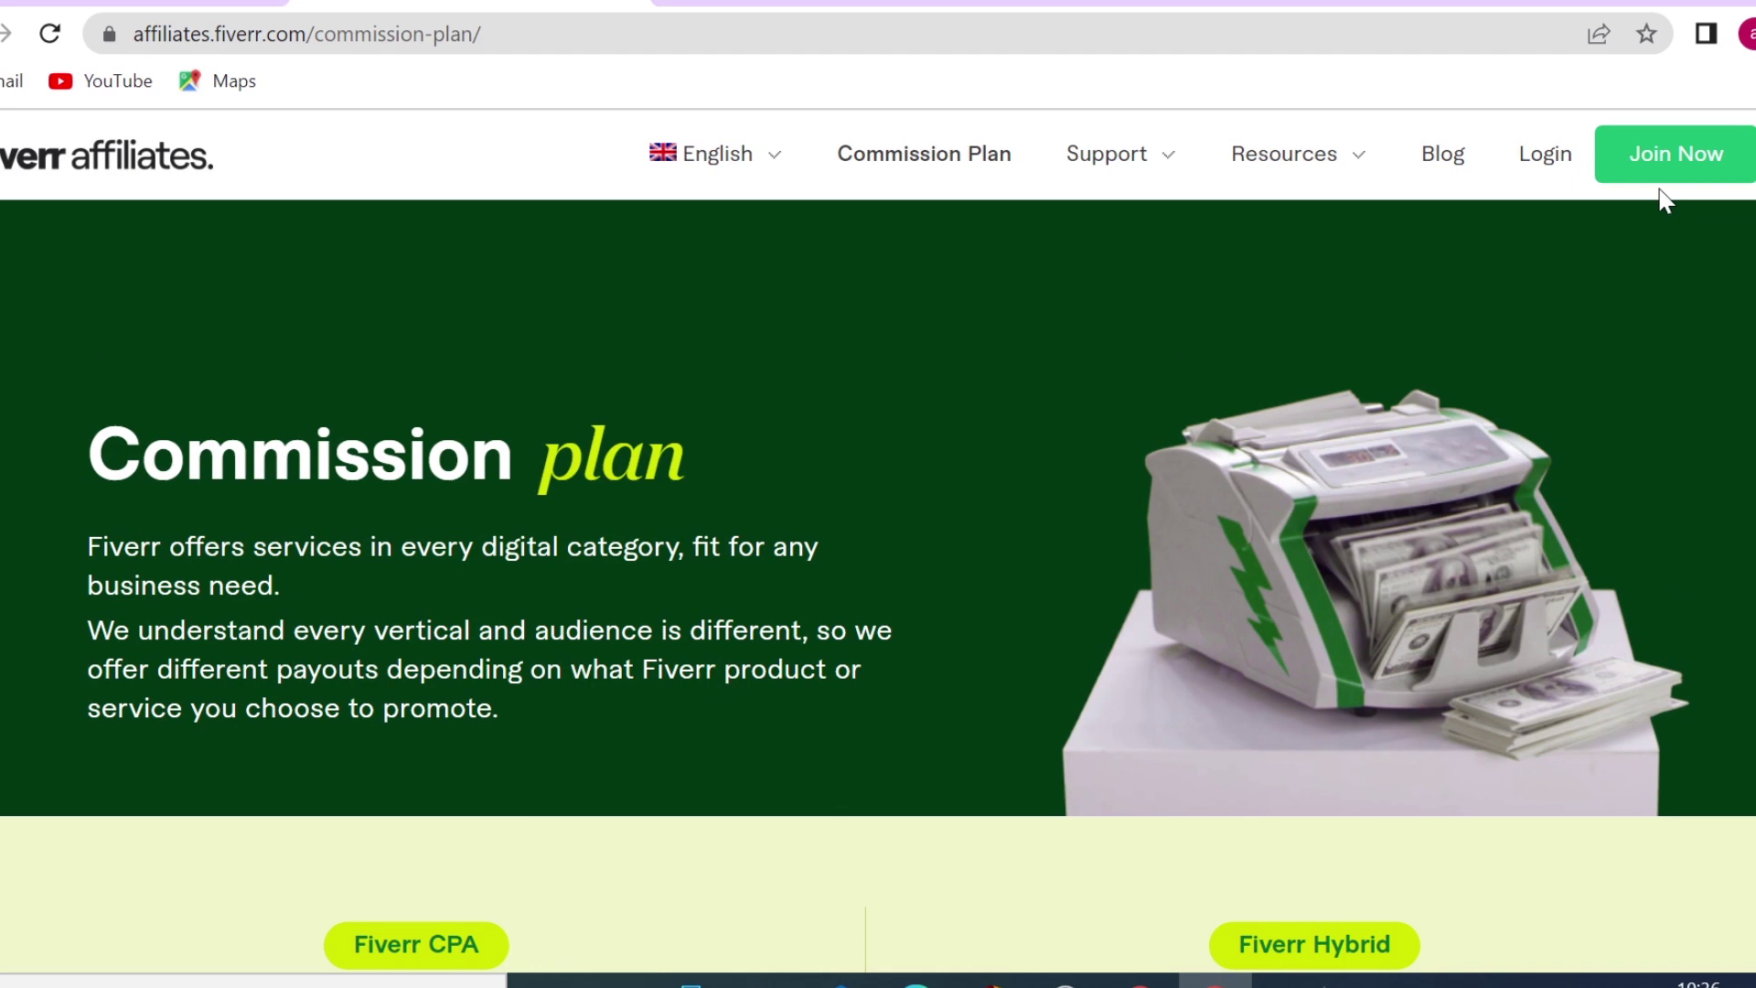
Step: Open the Join Now affiliate sign-up form and scroll through its fields
{"action": "left_click", "coordinate": [1664, 168]}
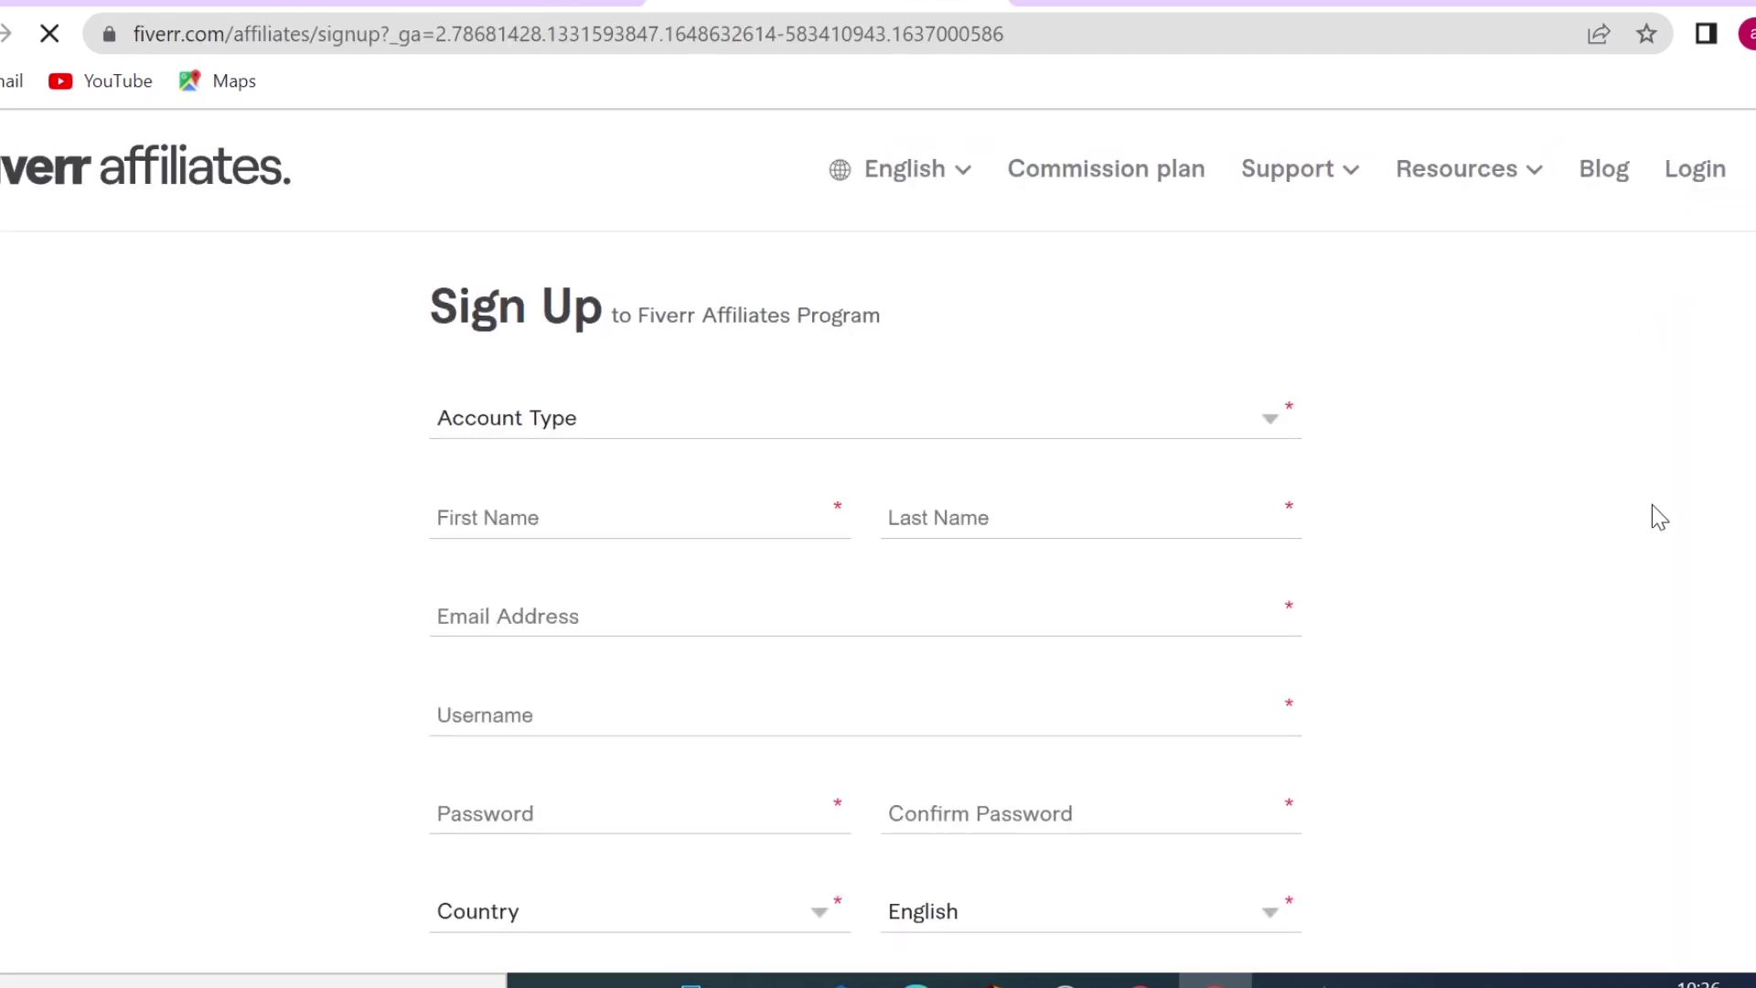
{"action": "scroll", "coordinate": [1500, 649], "scroll_direction": "down", "scroll_amount": 2}
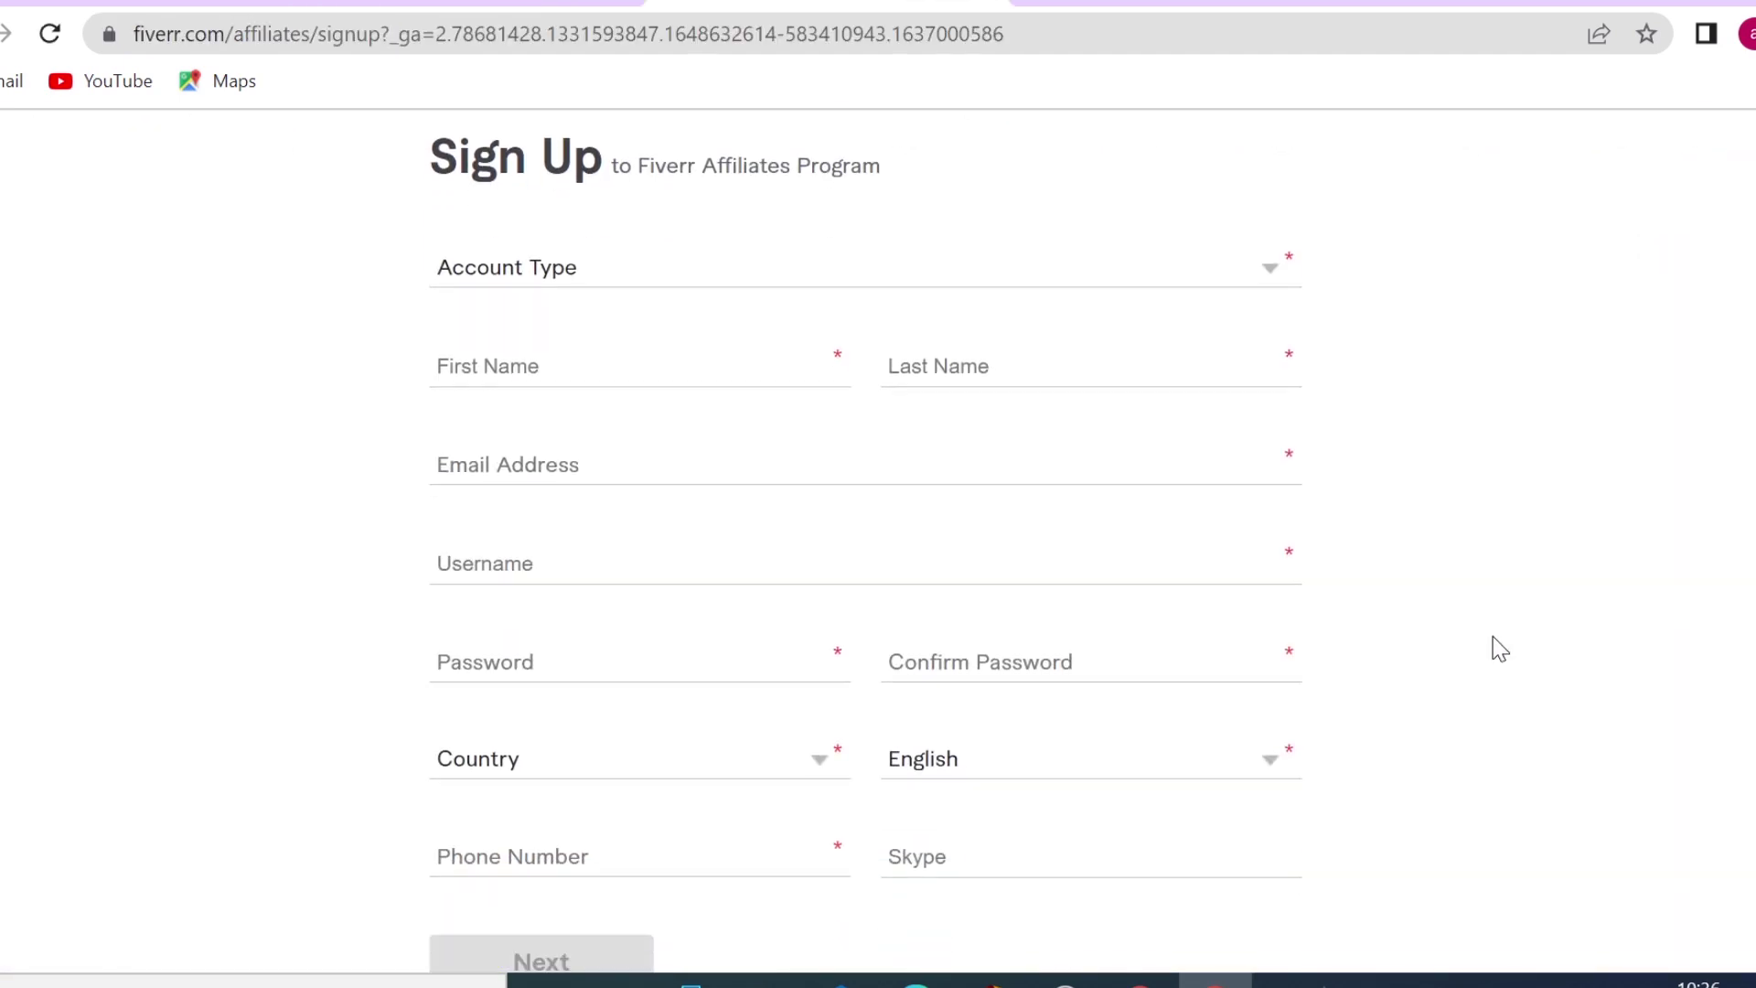
{"action": "scroll", "coordinate": [1500, 650], "scroll_direction": "down", "scroll_amount": 3}
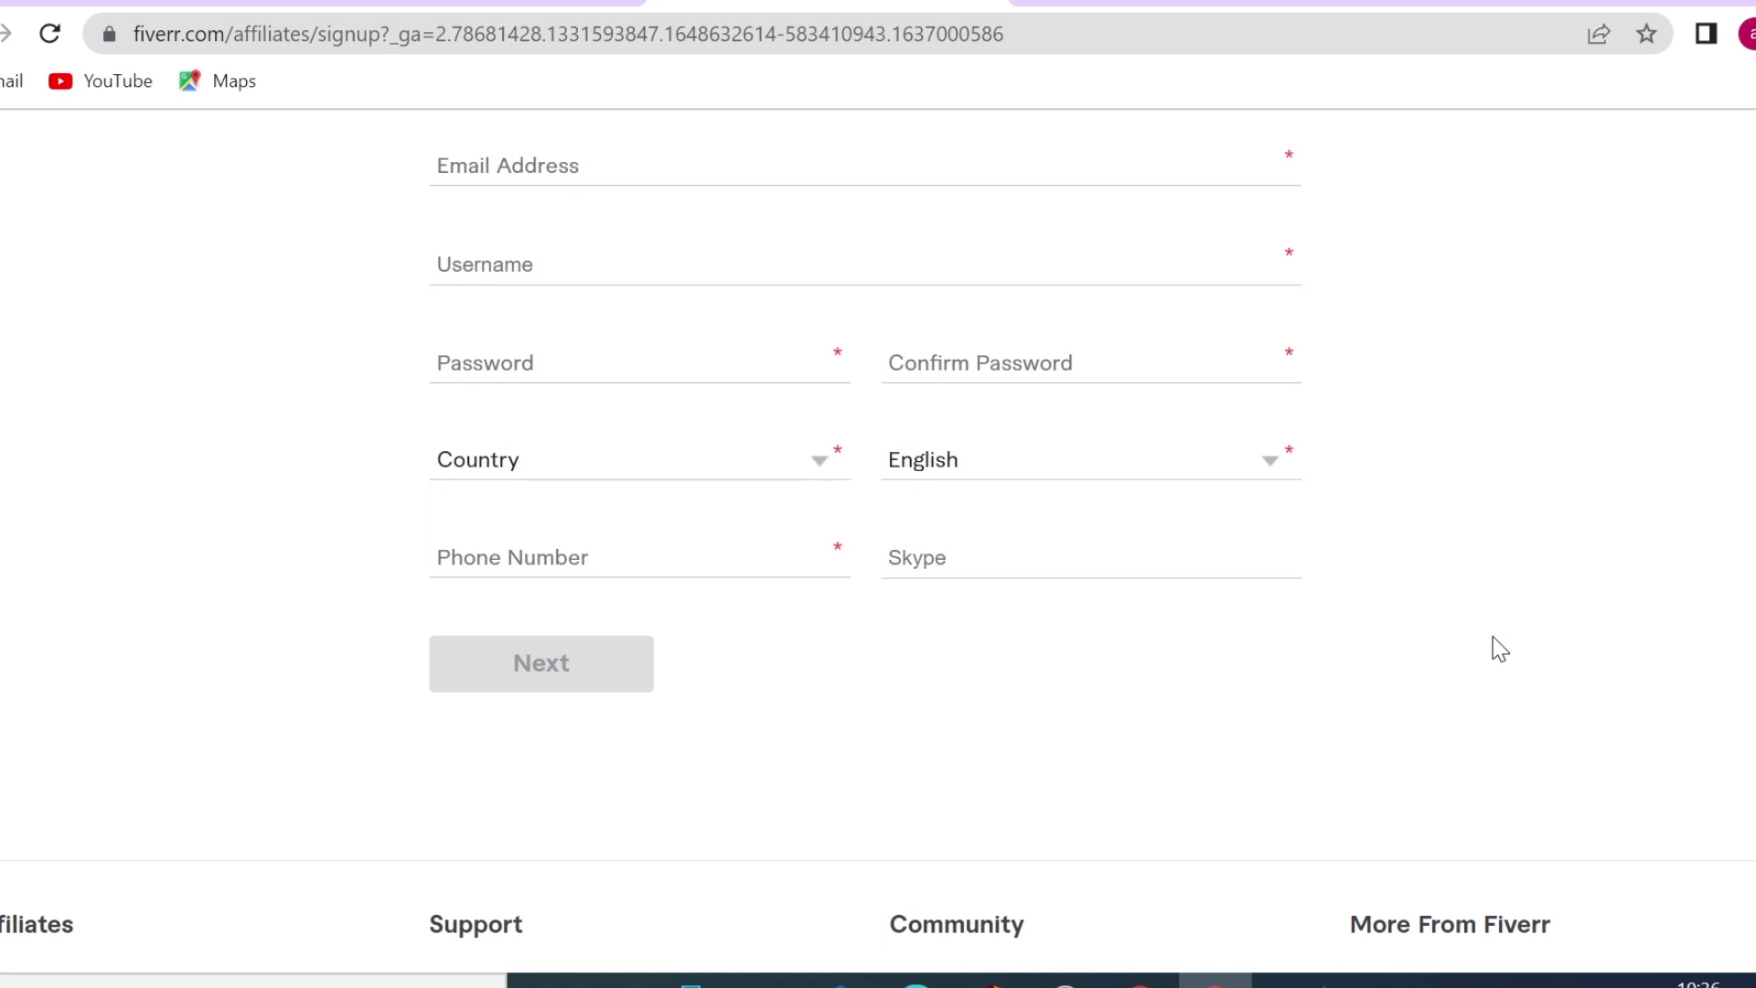
{"action": "scroll", "coordinate": [1500, 649], "scroll_direction": "up", "scroll_amount": 5}
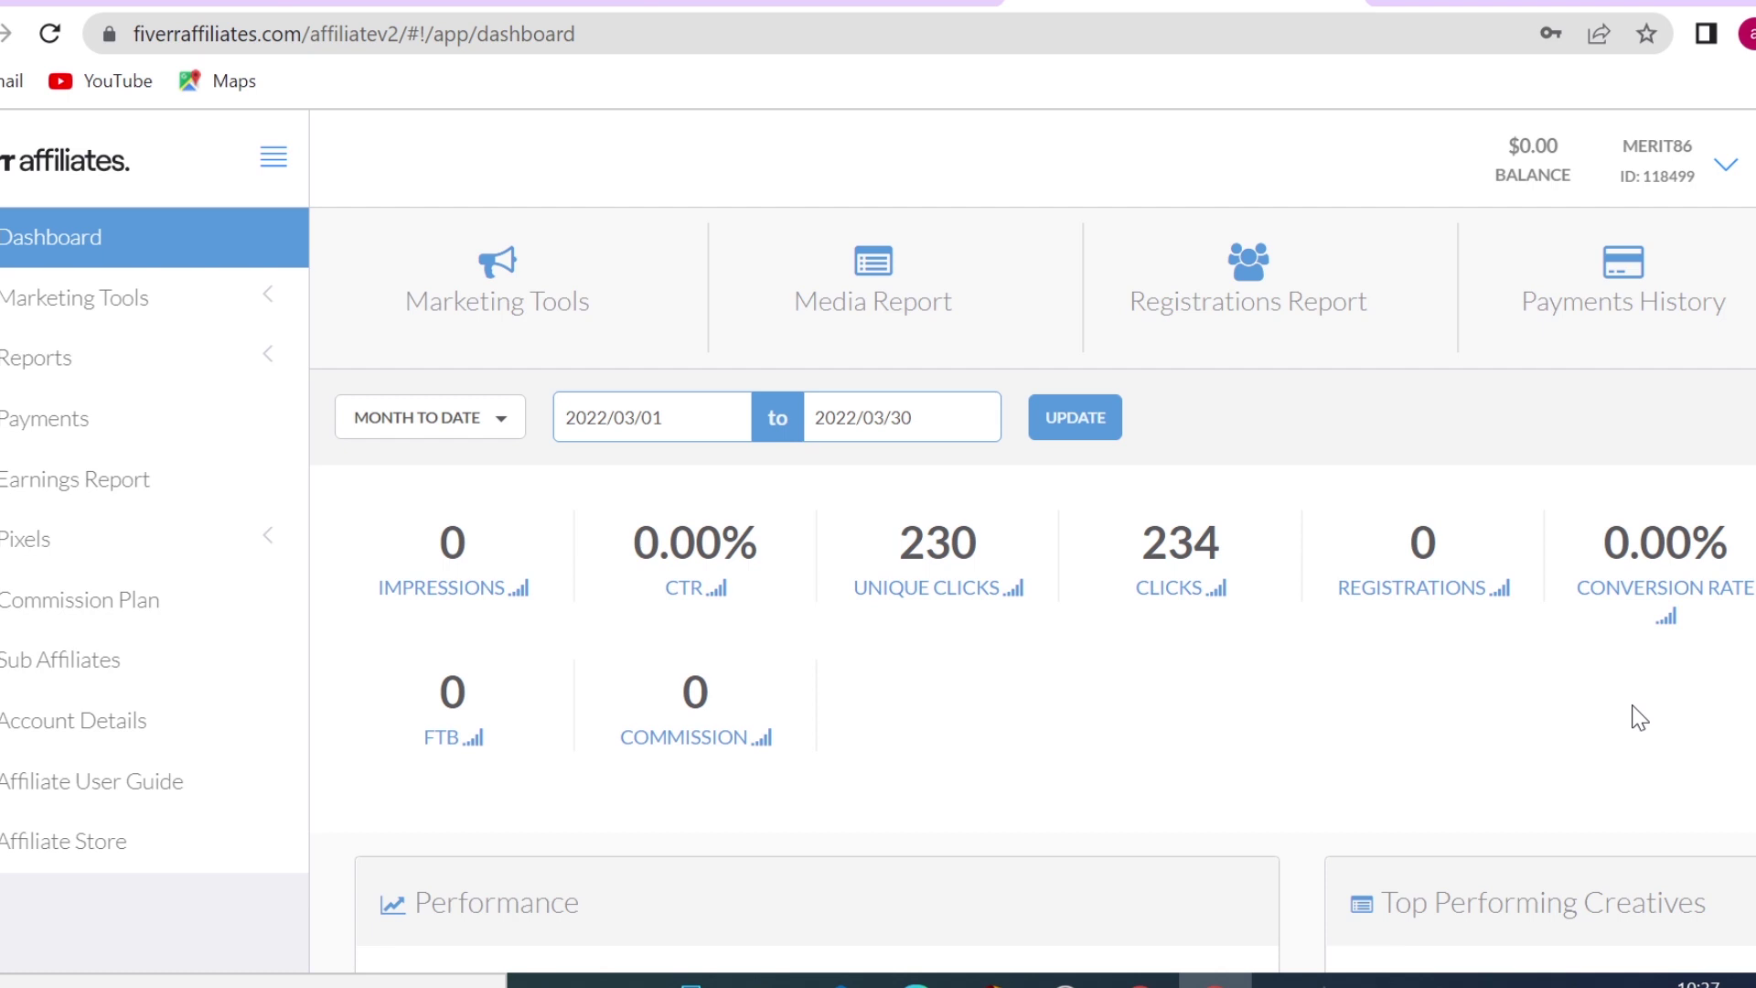
Step: Dismiss a stray context menu and expand Marketing Tools to list deep links and geo rotation groups
{"action": "right_click", "coordinate": [1632, 715]}
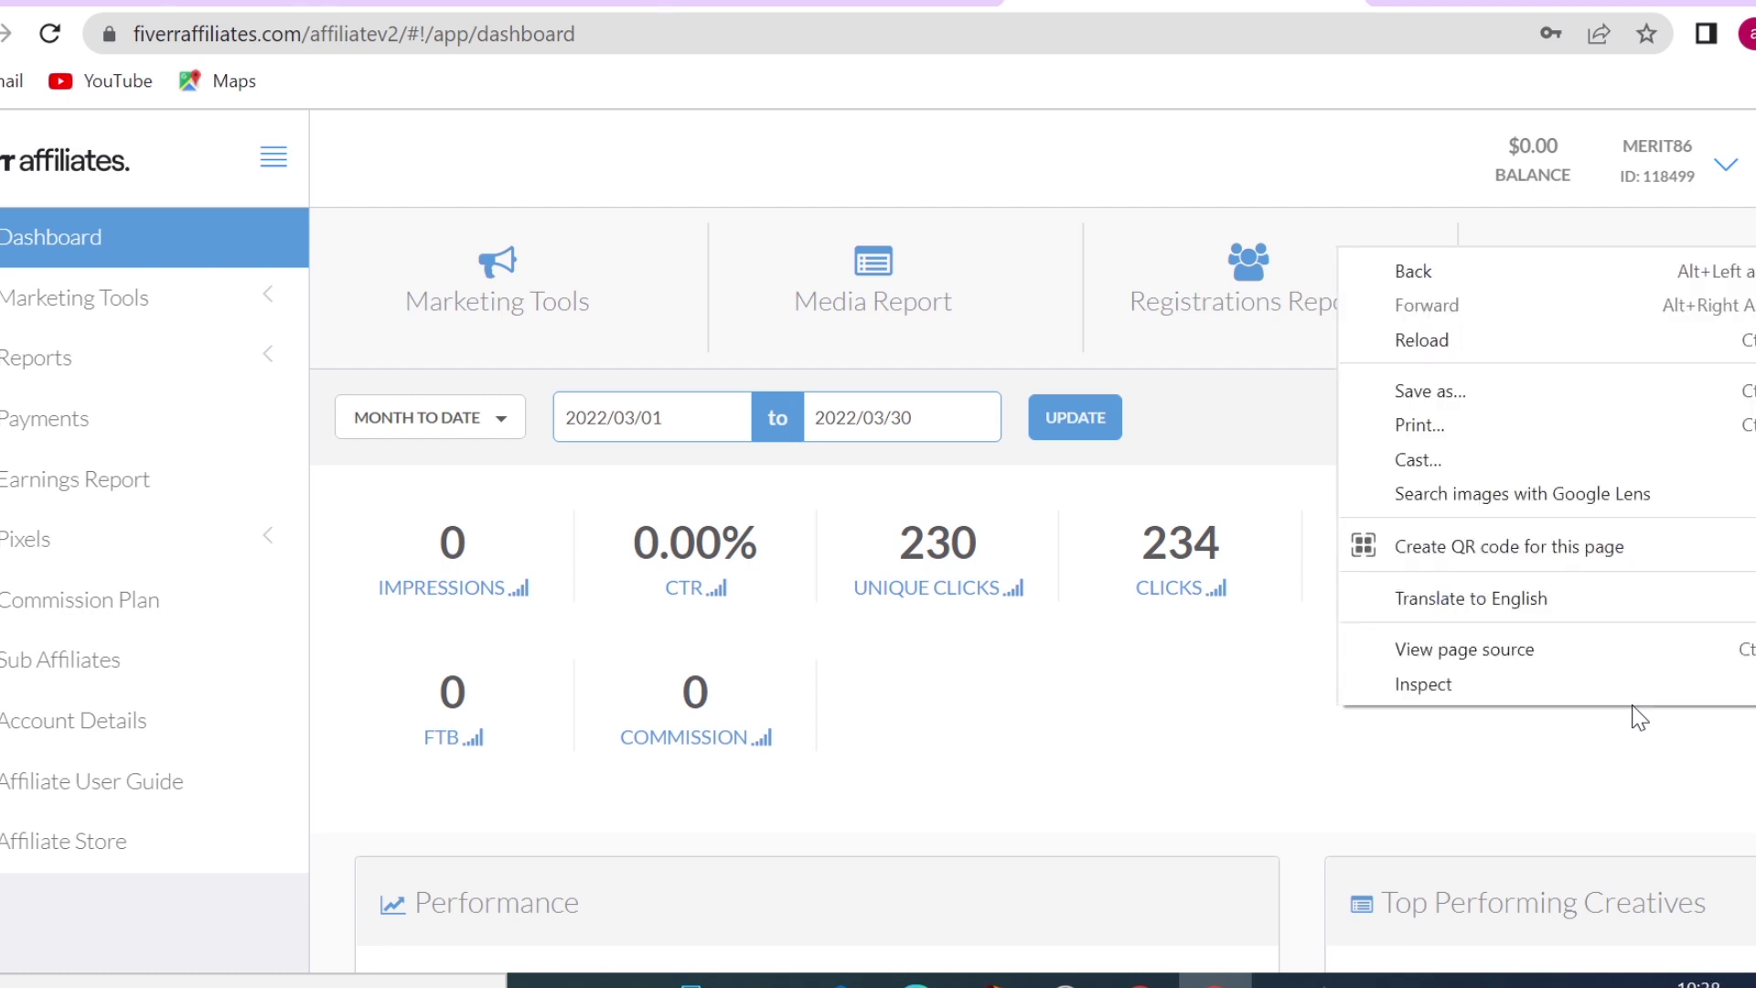
{"action": "left_click", "coordinate": [1030, 779]}
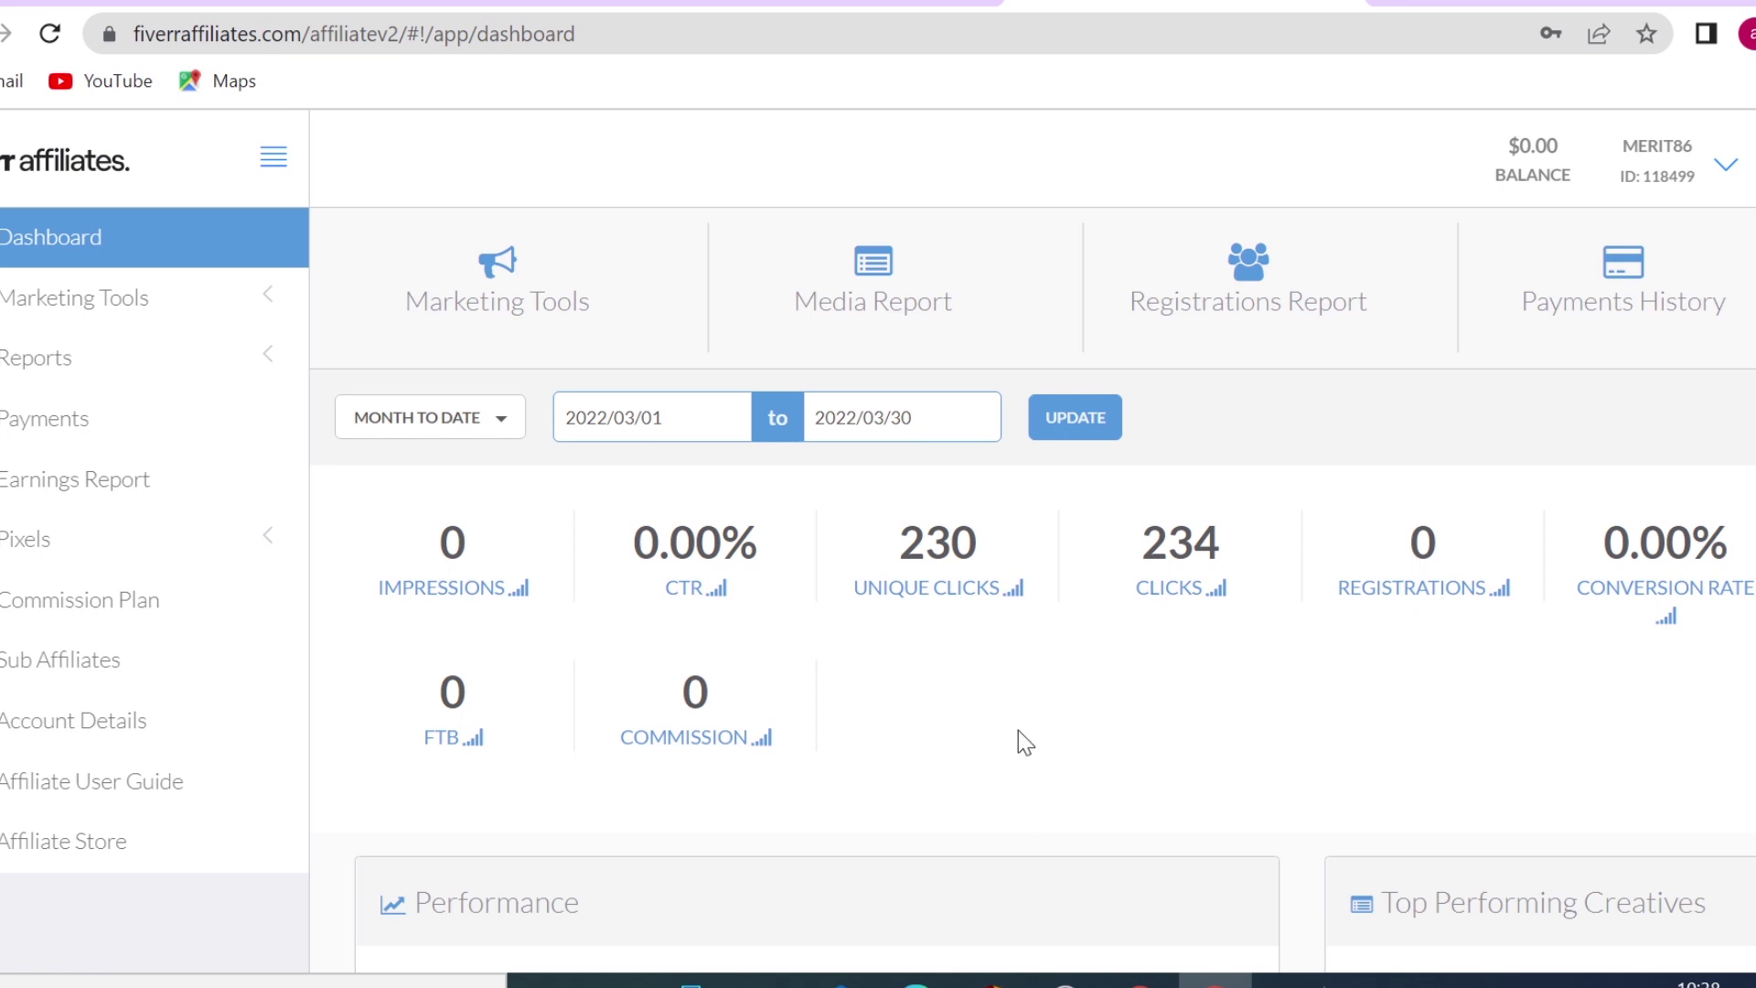
{"action": "left_click", "coordinate": [105, 300]}
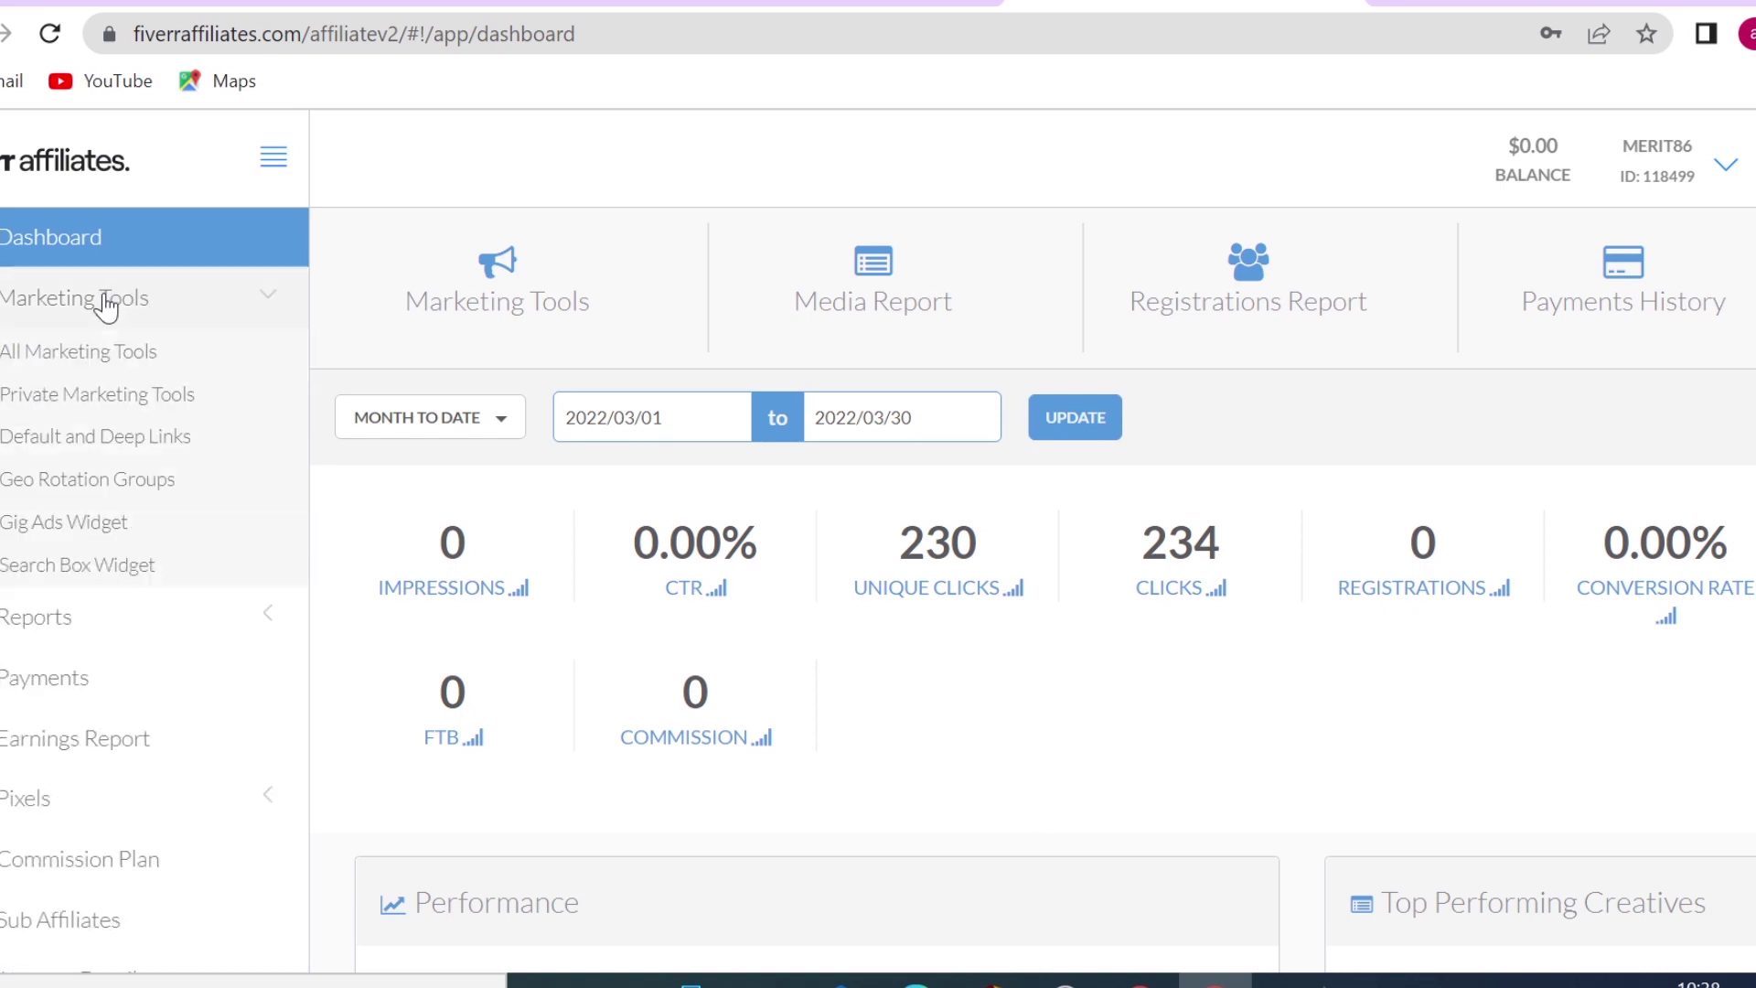
{"action": "left_click", "coordinate": [88, 499]}
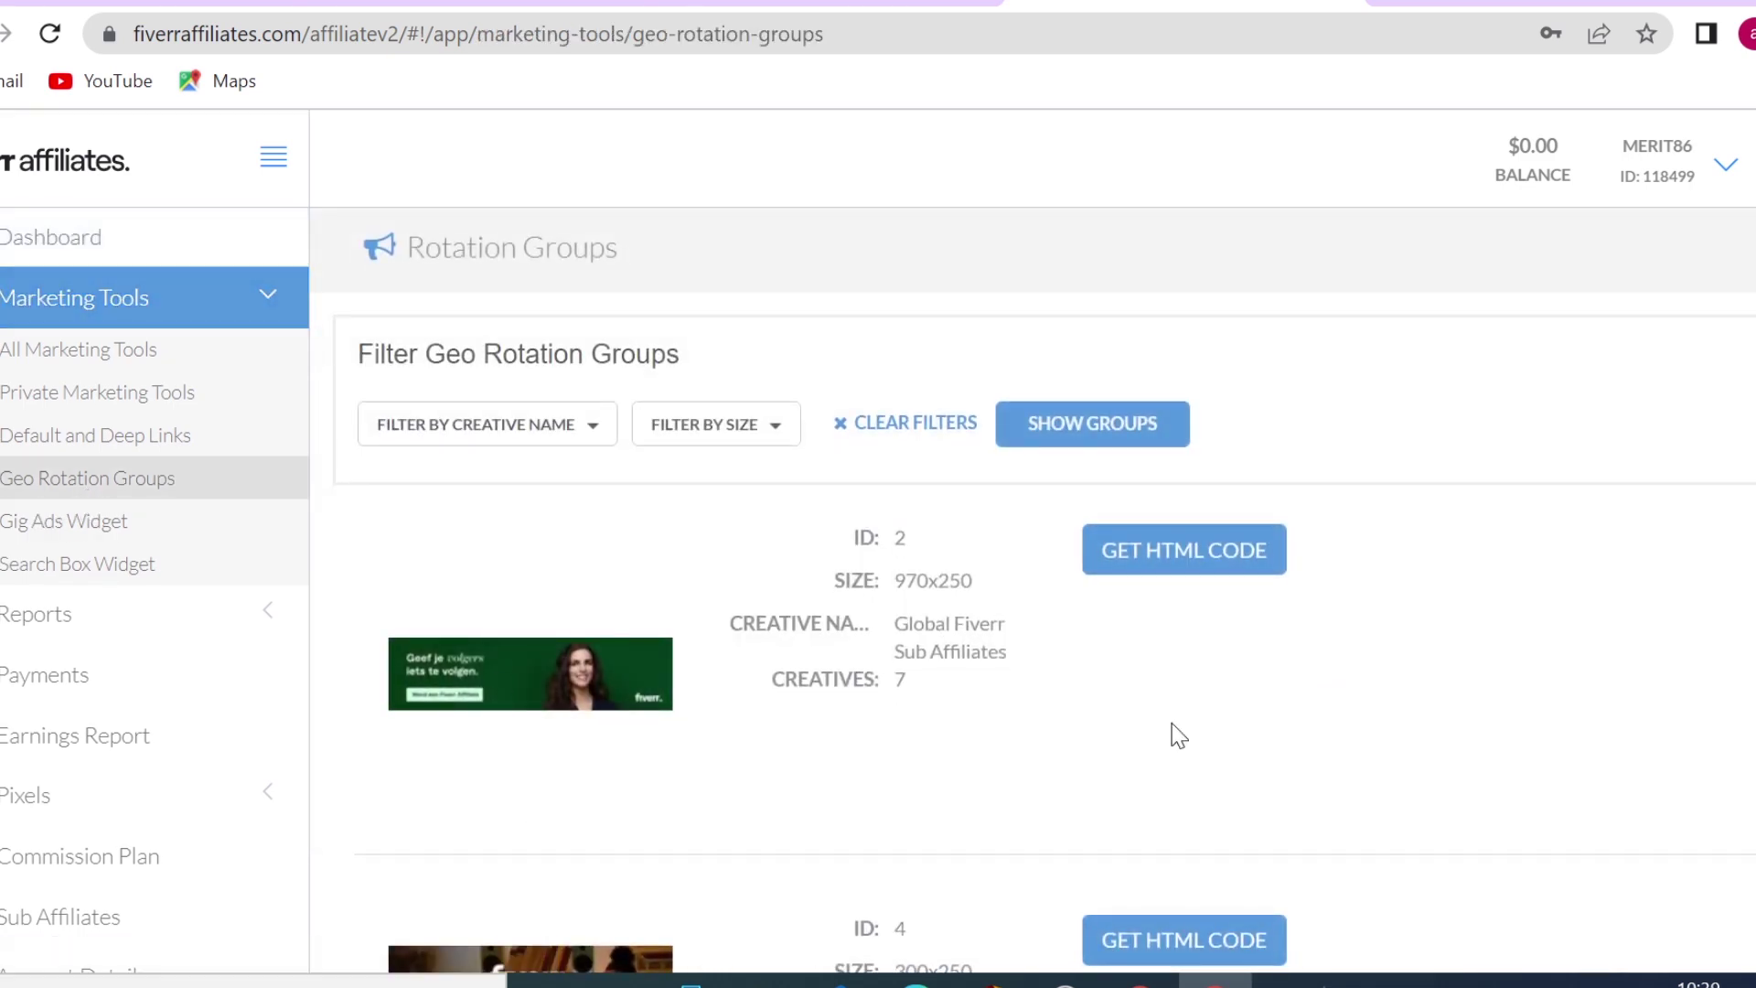
{"action": "scroll", "coordinate": [1390, 750], "scroll_direction": "down", "scroll_amount": 2}
{"action": "scroll", "coordinate": [1397, 752], "scroll_direction": "down", "scroll_amount": 1}
{"action": "scroll", "coordinate": [1397, 753], "scroll_direction": "down", "scroll_amount": 3}
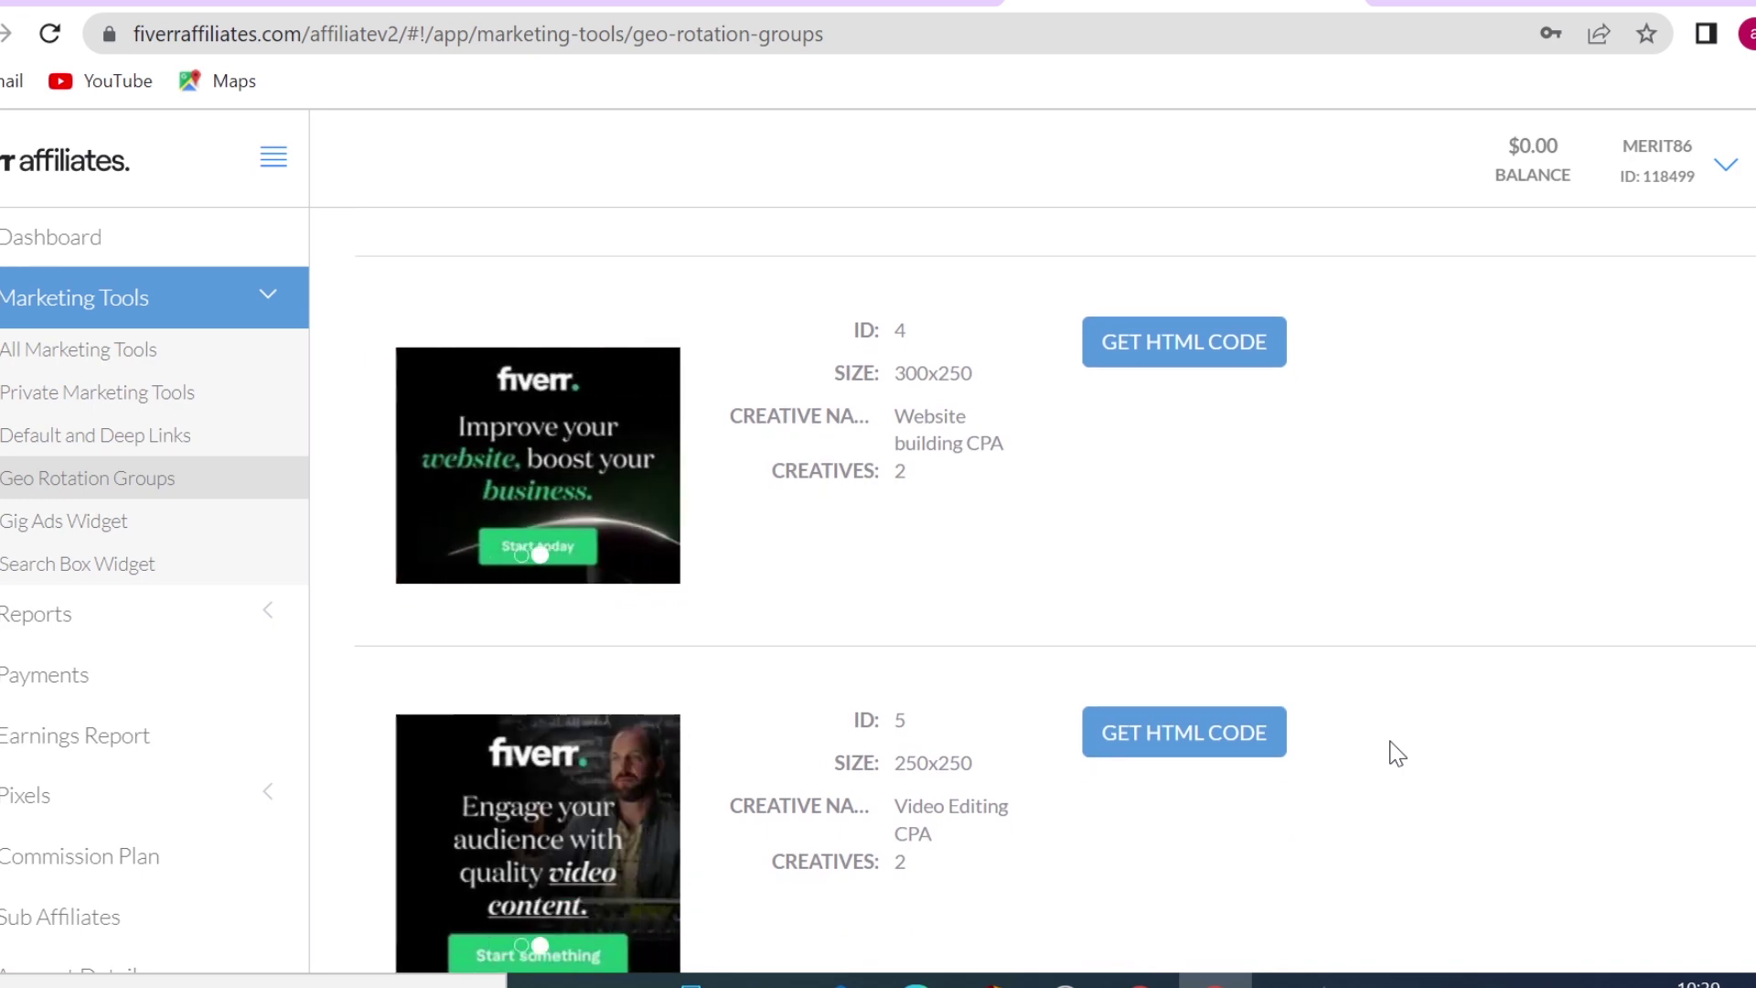
{"action": "scroll", "coordinate": [1396, 753], "scroll_direction": "down", "scroll_amount": 1}
{"action": "scroll", "coordinate": [1396, 752], "scroll_direction": "down", "scroll_amount": 2}
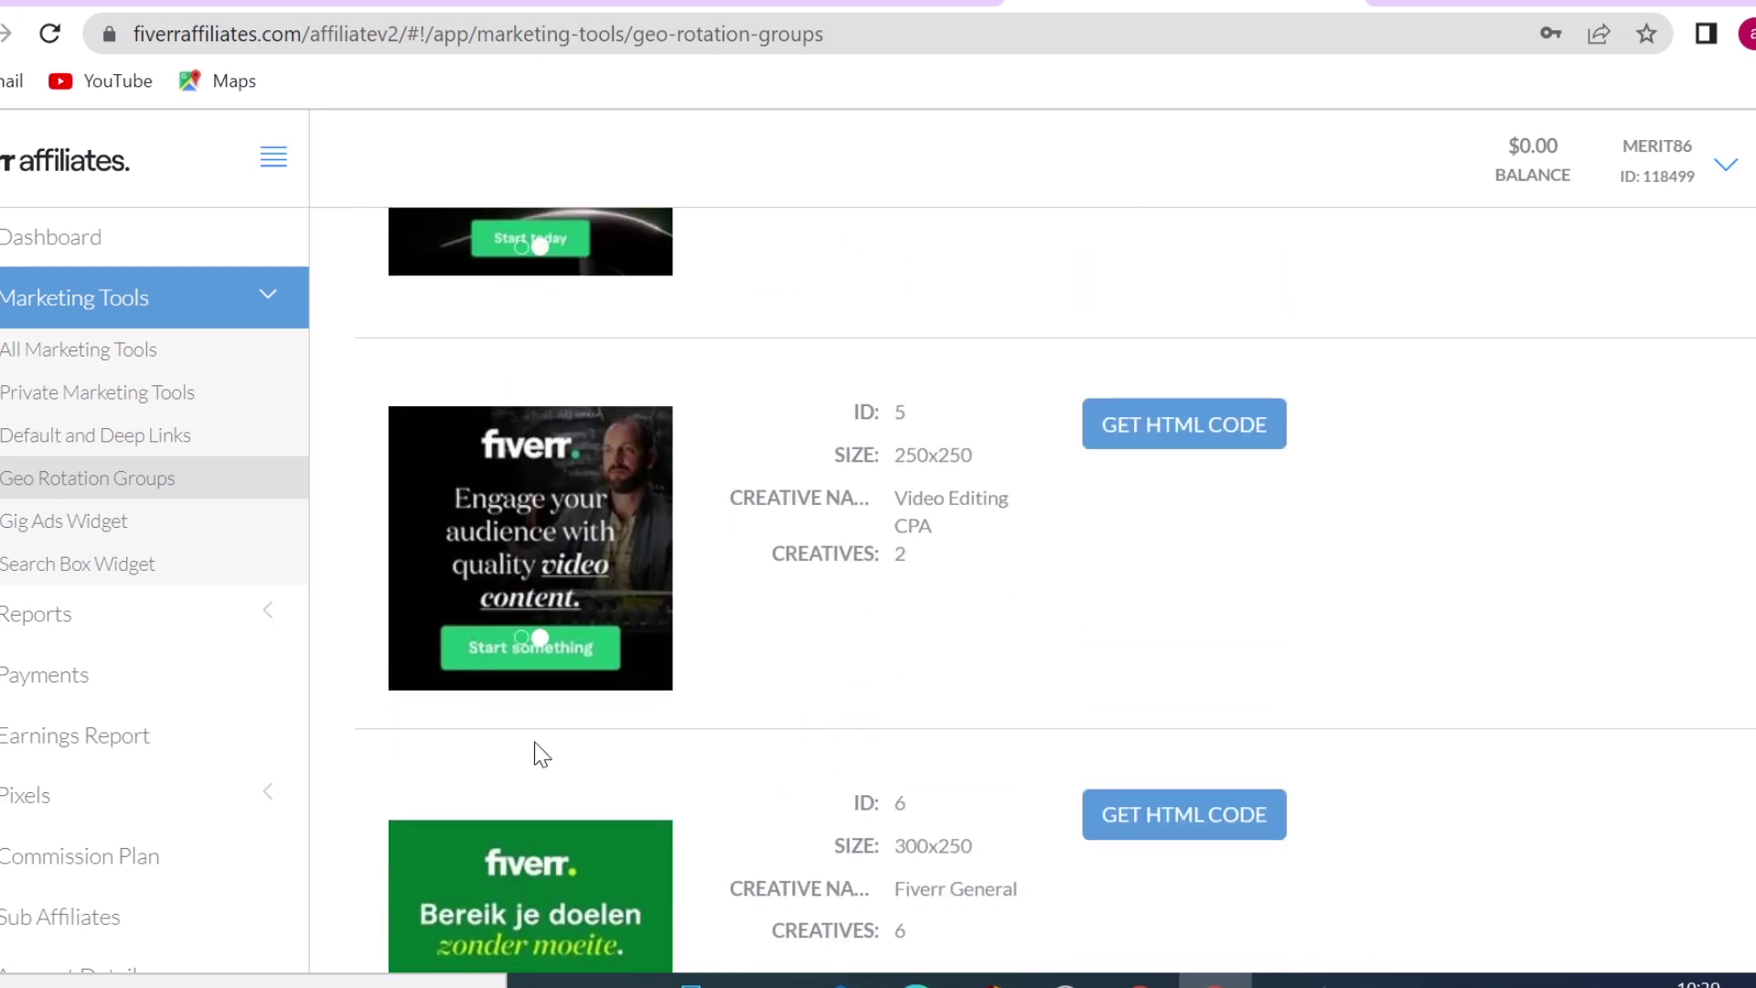
{"action": "scroll", "coordinate": [537, 753], "scroll_direction": "down", "scroll_amount": 3}
{"action": "scroll", "coordinate": [712, 746], "scroll_direction": "down", "scroll_amount": 5}
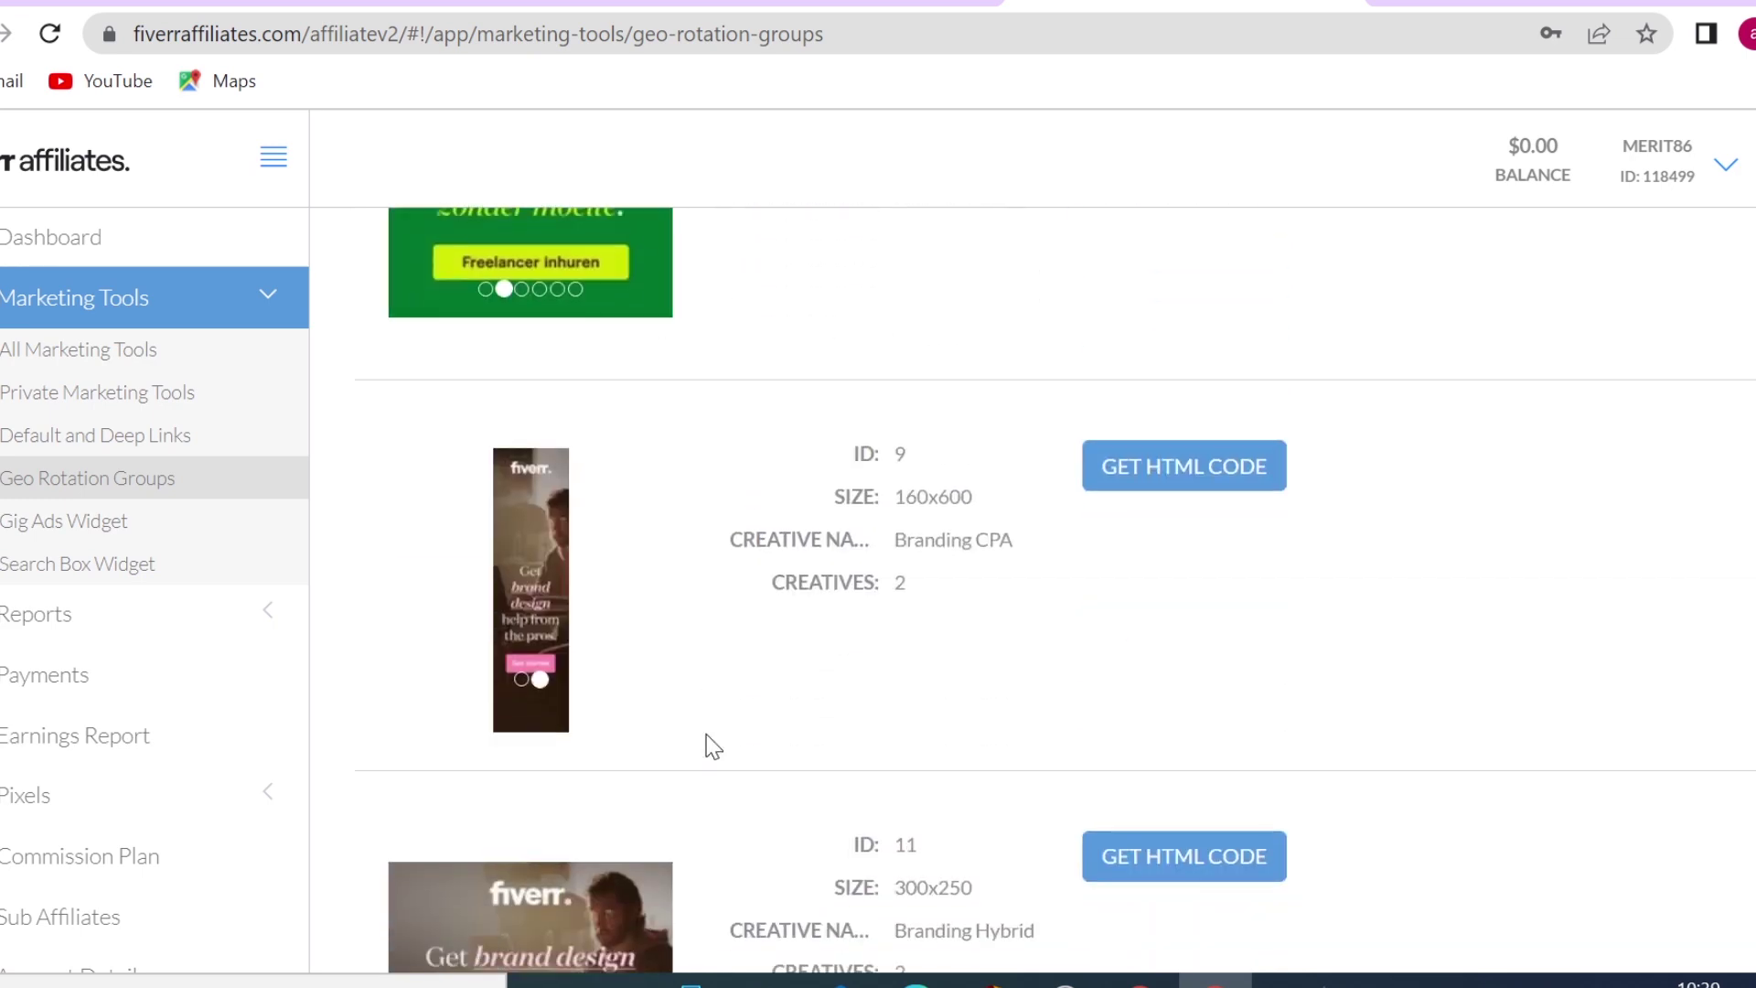
{"action": "scroll", "coordinate": [712, 745], "scroll_direction": "down", "scroll_amount": 2}
{"action": "scroll", "coordinate": [712, 746], "scroll_direction": "down", "scroll_amount": 4}
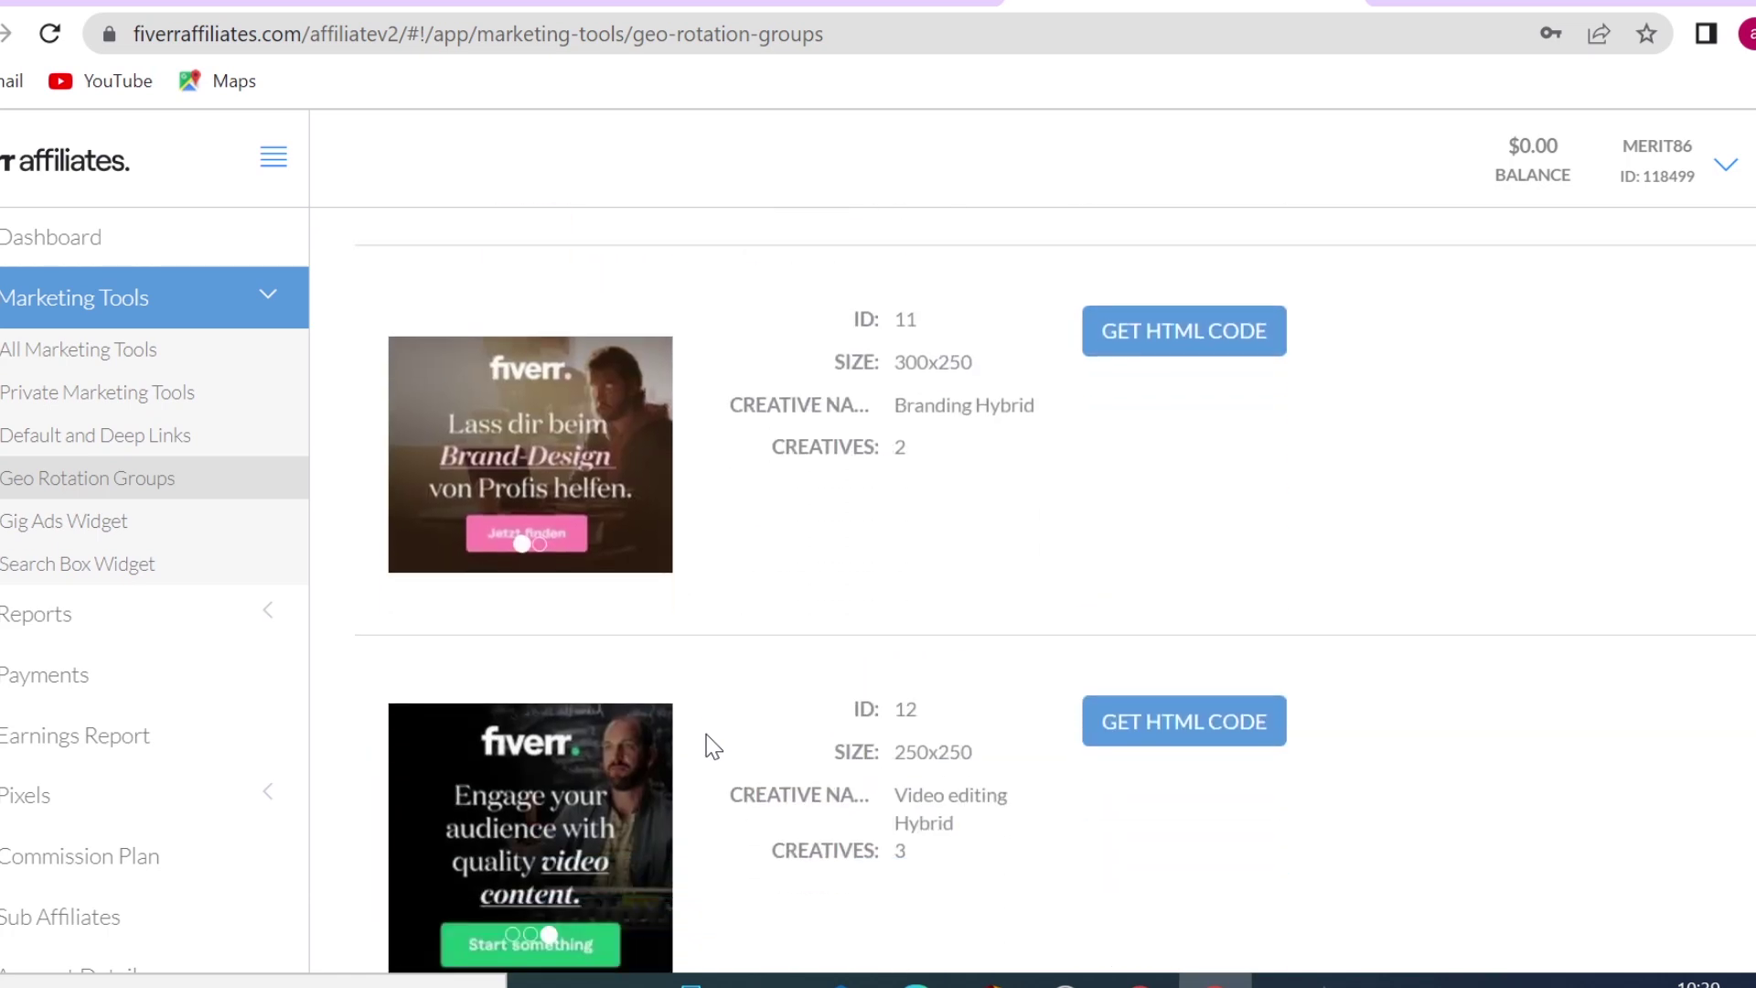
{"action": "scroll", "coordinate": [713, 746], "scroll_direction": "down", "scroll_amount": 5}
{"action": "scroll", "coordinate": [713, 746], "scroll_direction": "down", "scroll_amount": 1}
{"action": "scroll", "coordinate": [713, 745], "scroll_direction": "down", "scroll_amount": 2}
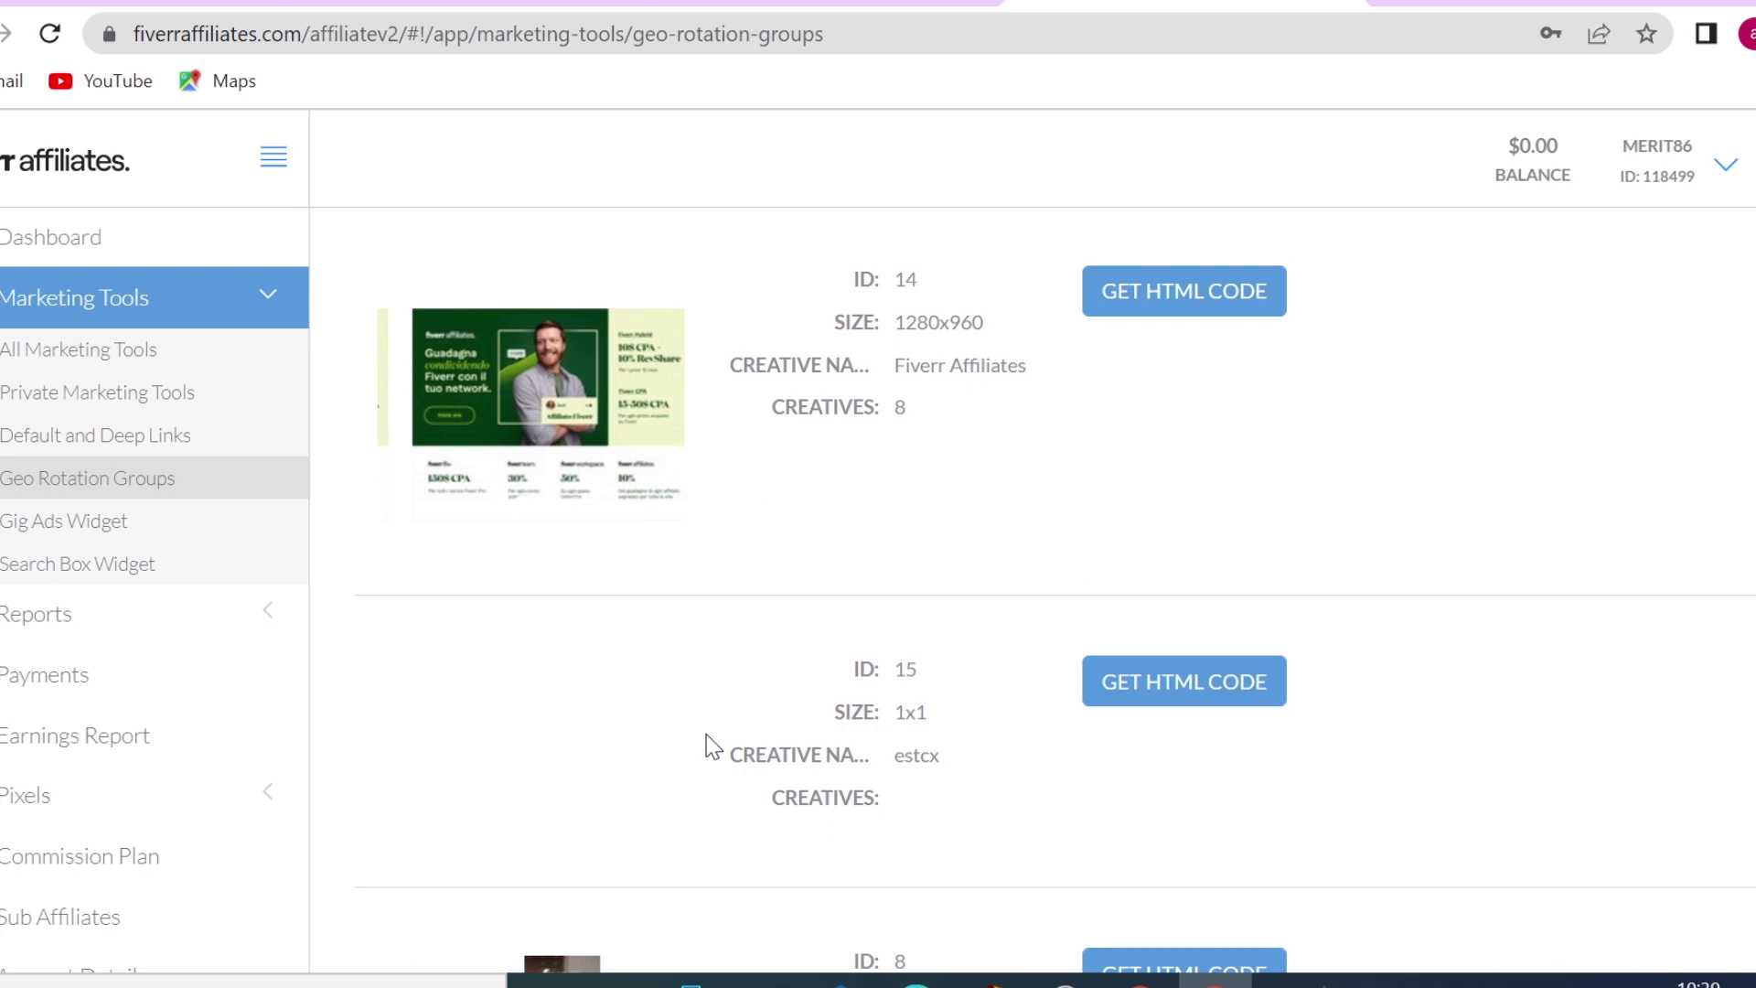
{"action": "scroll", "coordinate": [729, 618], "scroll_direction": "down", "scroll_amount": 3}
{"action": "scroll", "coordinate": [728, 627], "scroll_direction": "down", "scroll_amount": 3}
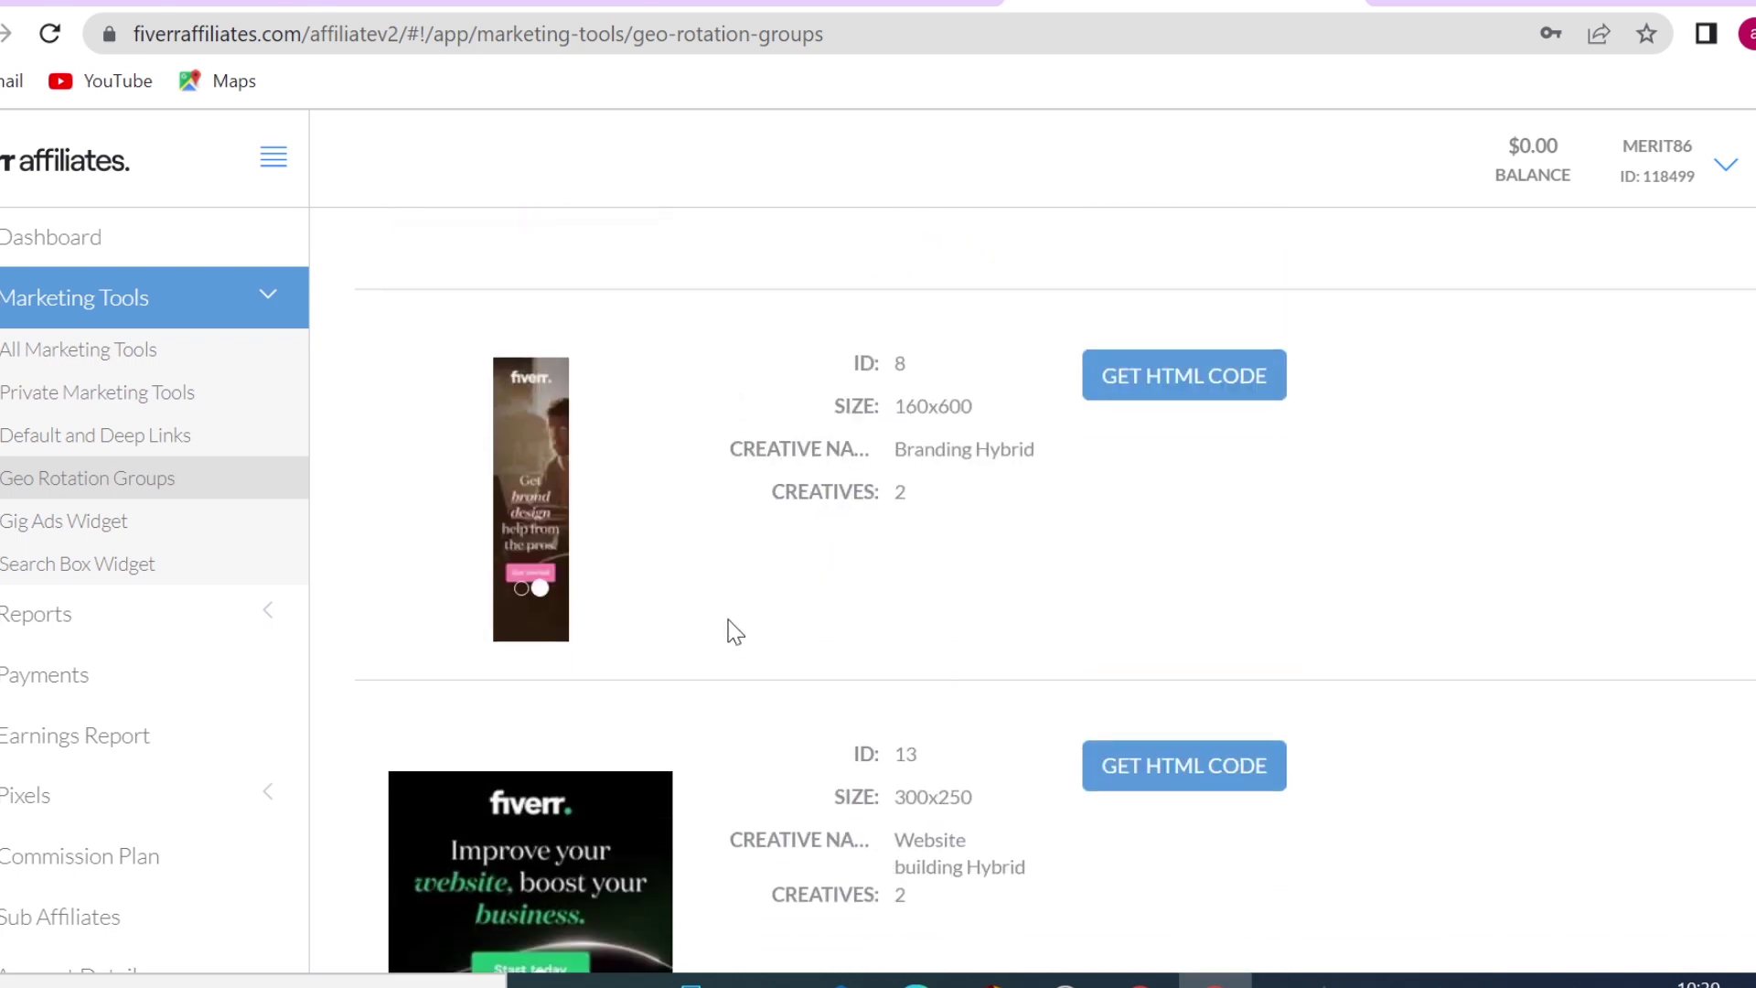
{"action": "scroll", "coordinate": [713, 644], "scroll_direction": "down", "scroll_amount": 4}
{"action": "scroll", "coordinate": [713, 645], "scroll_direction": "down", "scroll_amount": 2}
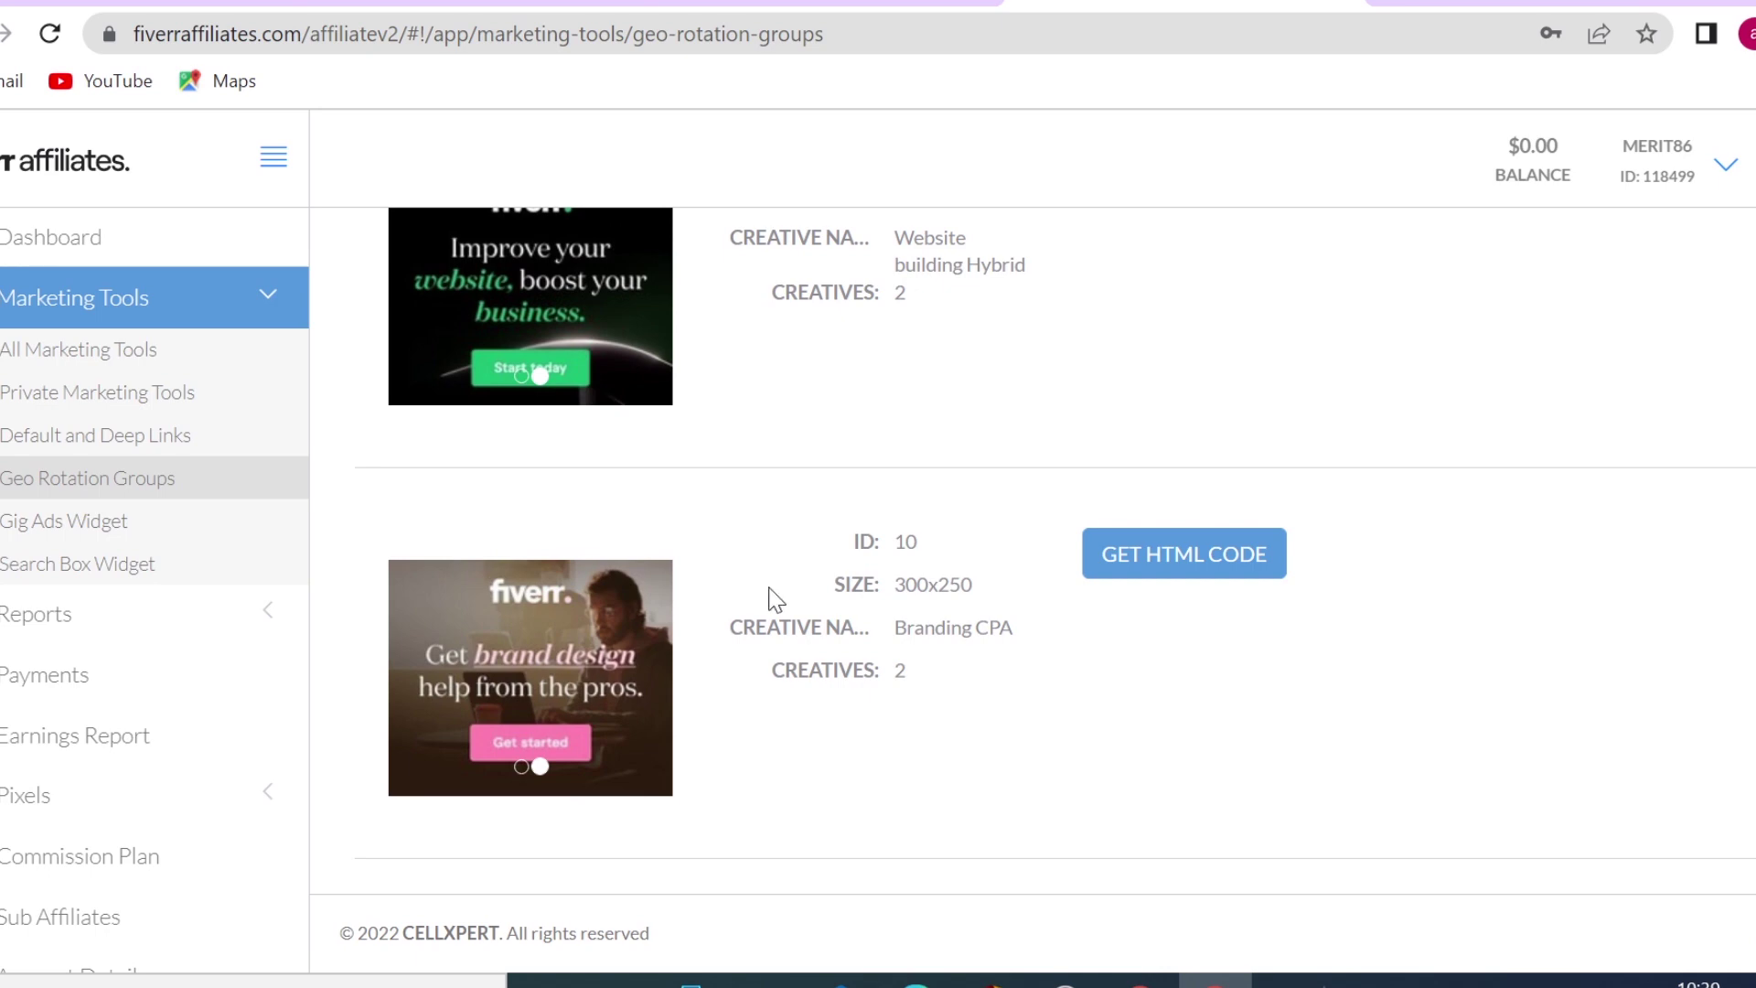
{"action": "scroll", "coordinate": [1407, 667], "scroll_direction": "up", "scroll_amount": 3}
{"action": "scroll", "coordinate": [1407, 666], "scroll_direction": "up", "scroll_amount": 5}
{"action": "scroll", "coordinate": [1405, 667], "scroll_direction": "up", "scroll_amount": 5}
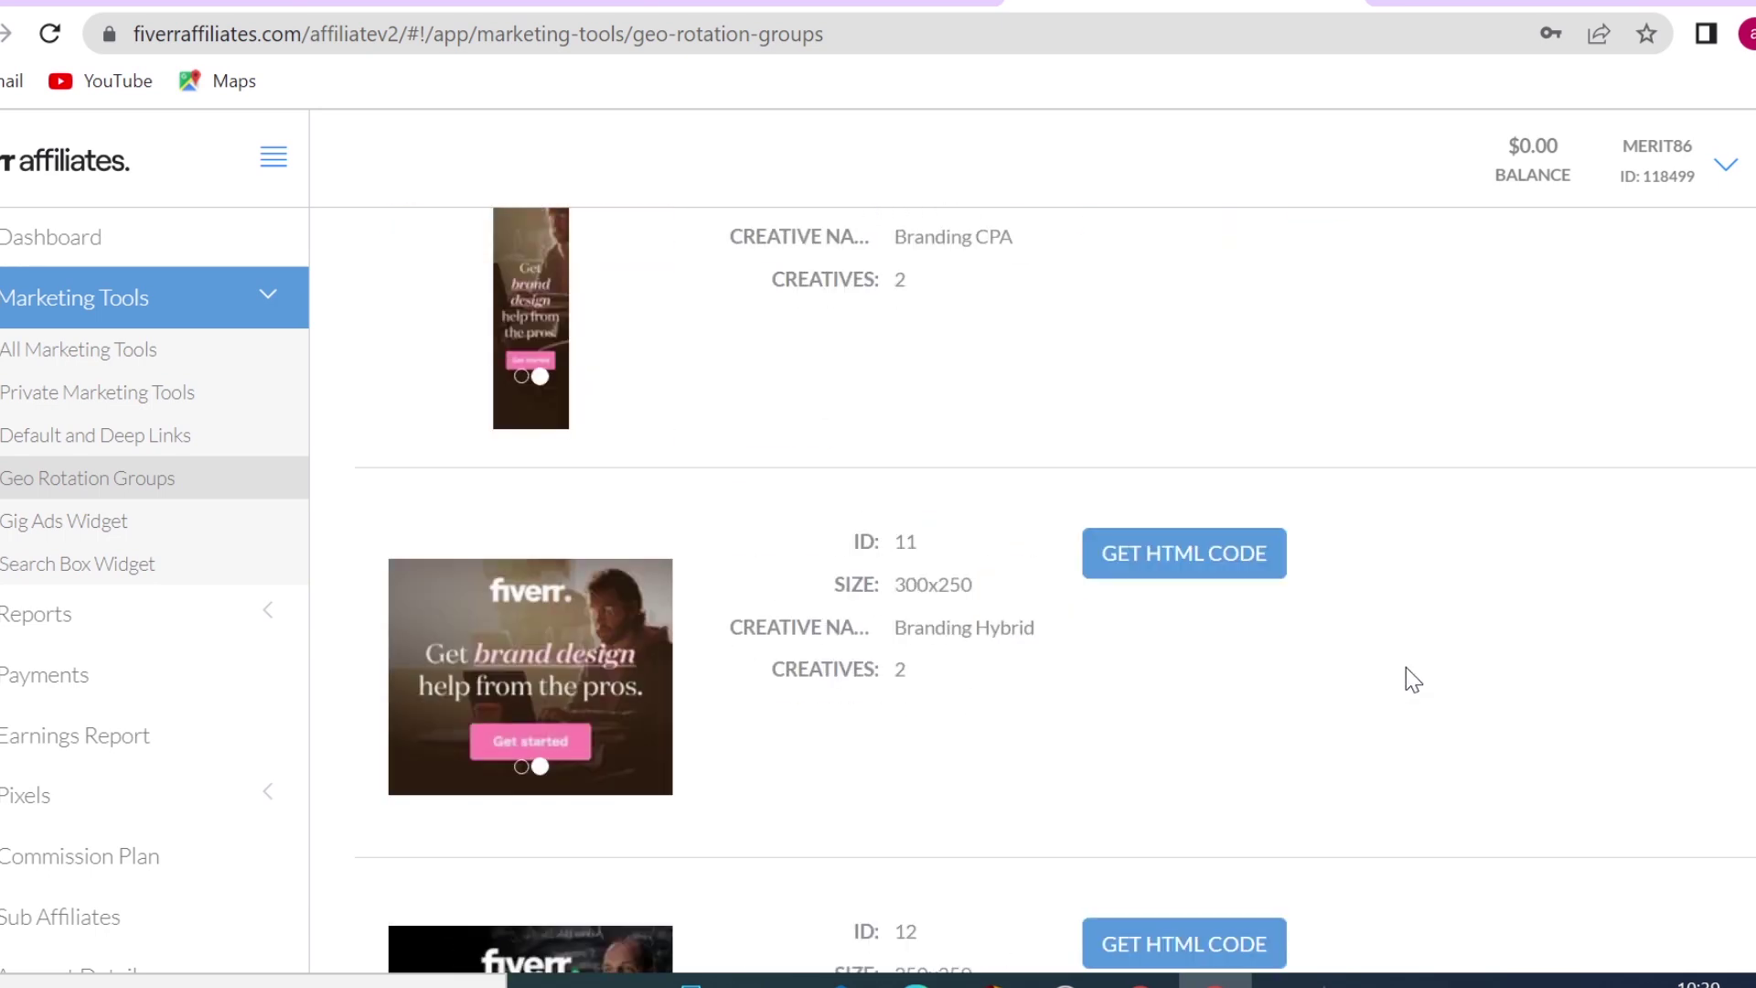
{"action": "scroll", "coordinate": [1405, 666], "scroll_direction": "up", "scroll_amount": 5}
{"action": "scroll", "coordinate": [1405, 667], "scroll_direction": "up", "scroll_amount": 3}
{"action": "scroll", "coordinate": [1404, 667], "scroll_direction": "up", "scroll_amount": 5}
{"action": "scroll", "coordinate": [1407, 667], "scroll_direction": "up", "scroll_amount": 3}
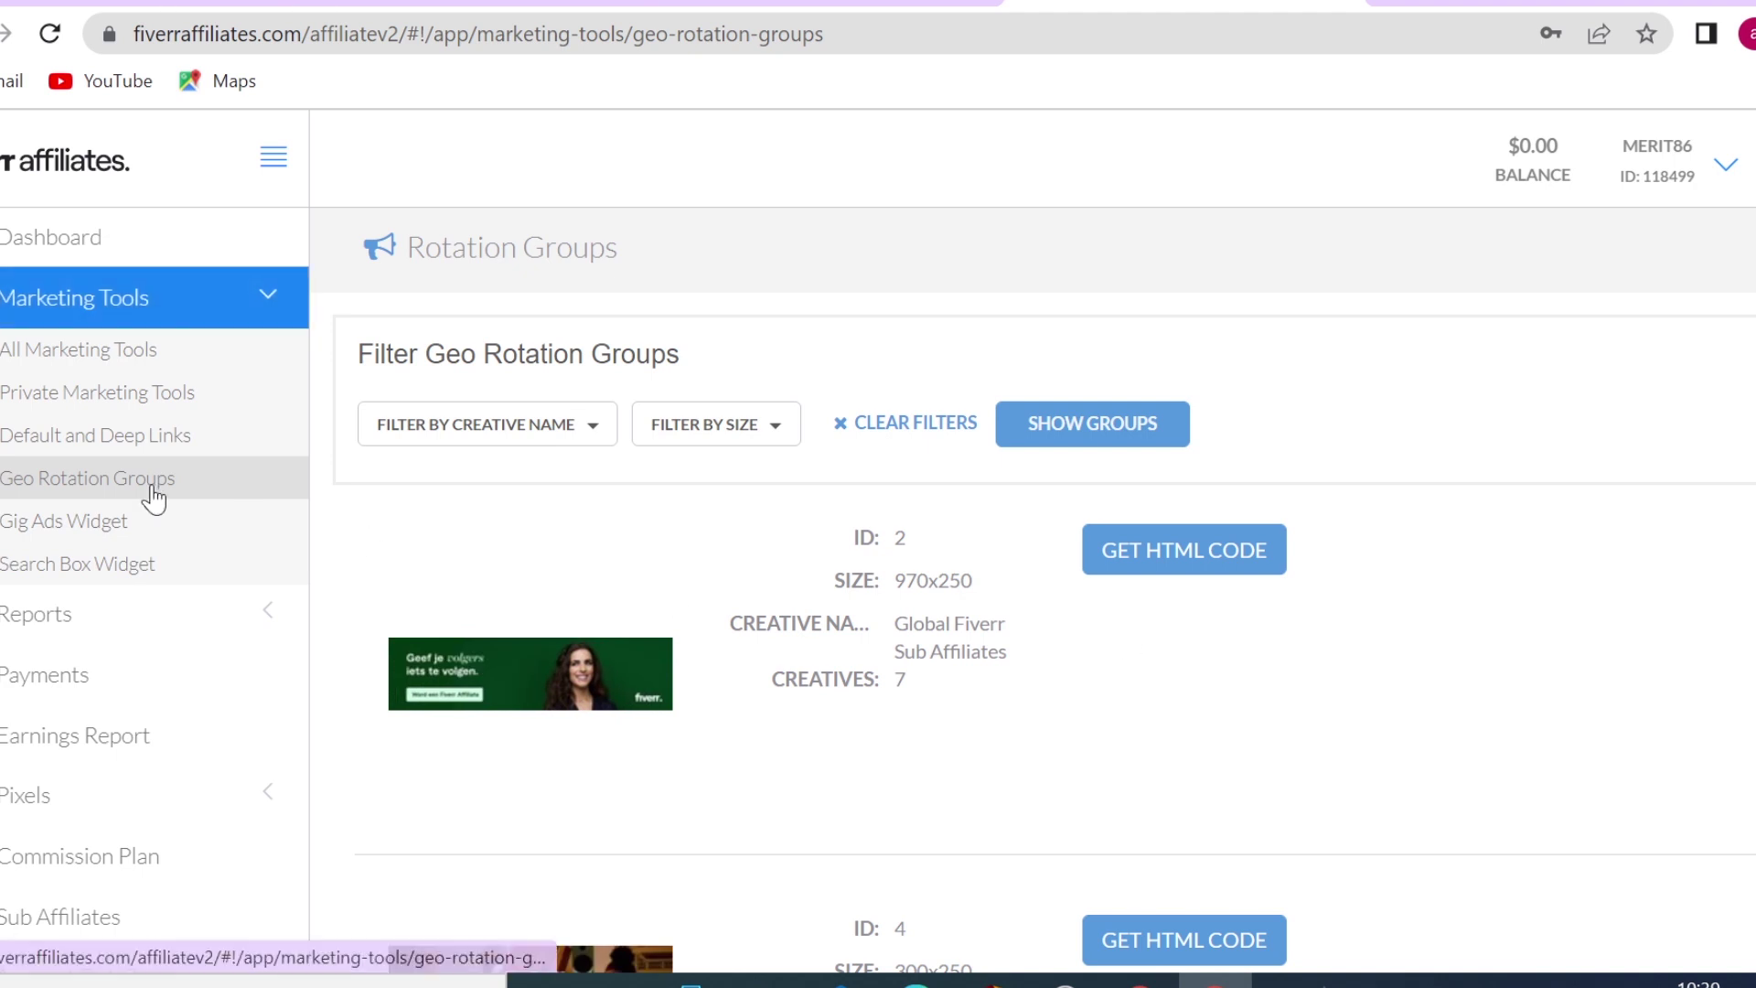
Step: In the Gig Ads Widget, choose Business as category and Market Research as subcategory
{"action": "left_click", "coordinate": [70, 544]}
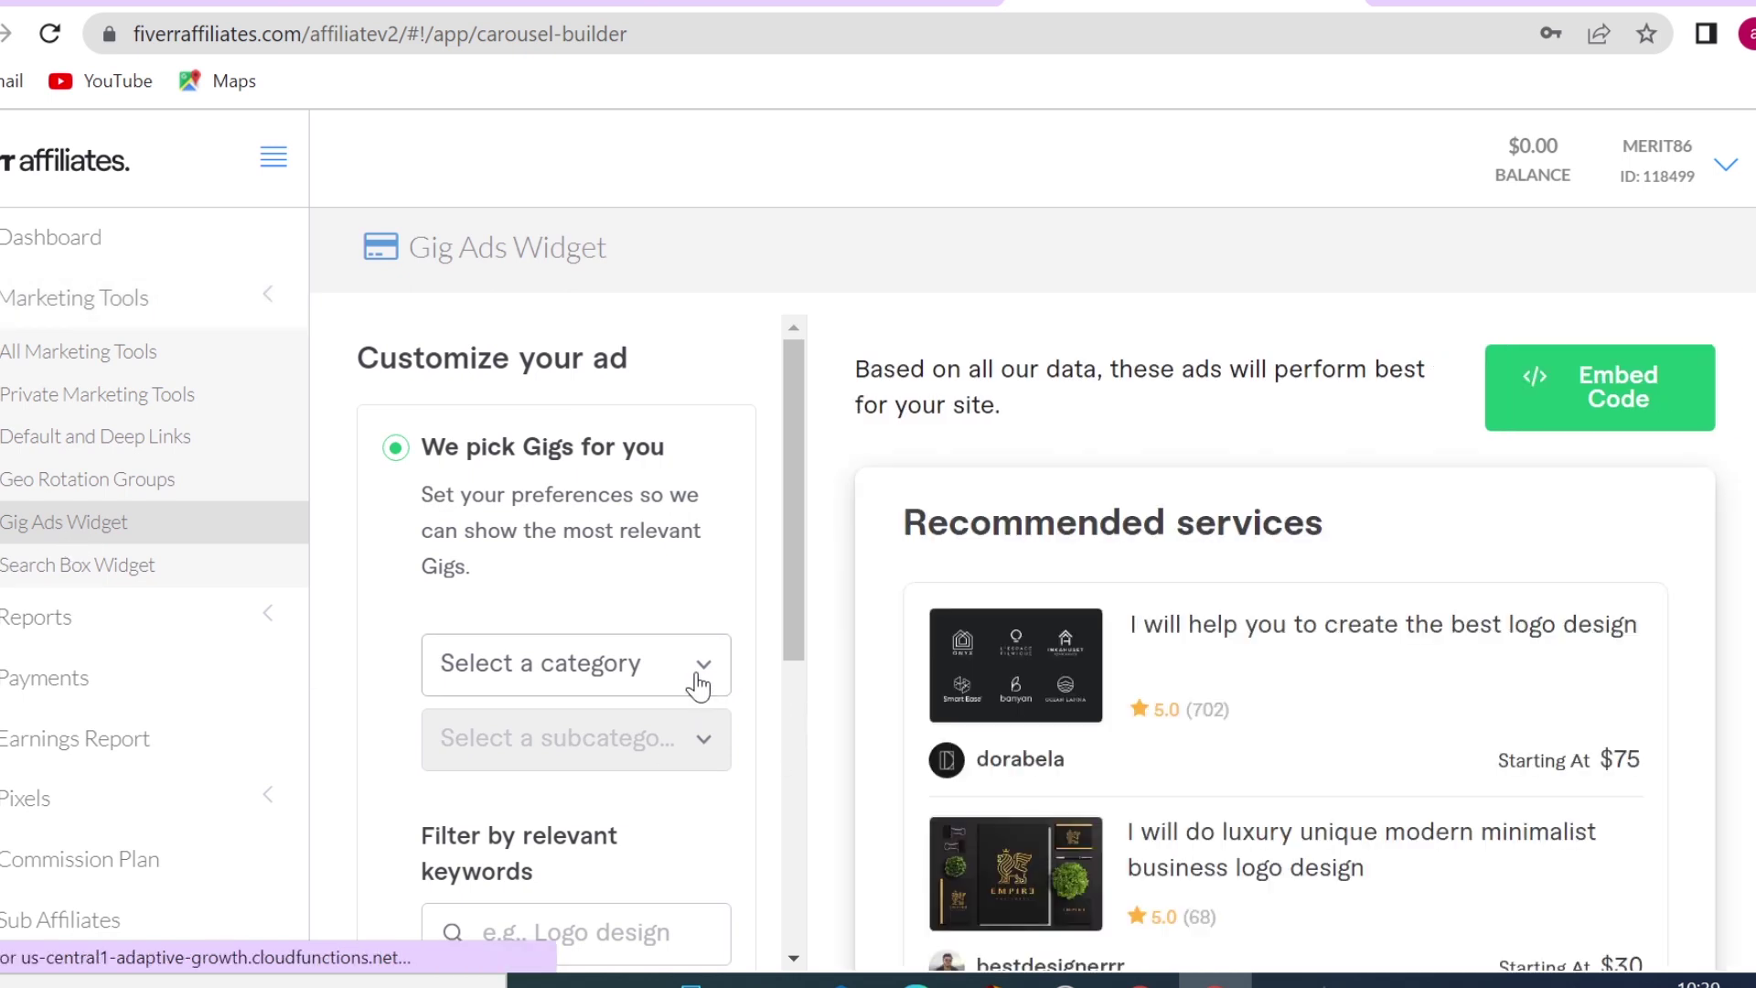
{"action": "left_click", "coordinate": [701, 684]}
{"action": "scroll", "coordinate": [718, 432], "scroll_direction": "down", "scroll_amount": 1}
{"action": "scroll", "coordinate": [699, 494], "scroll_direction": "down", "scroll_amount": 3}
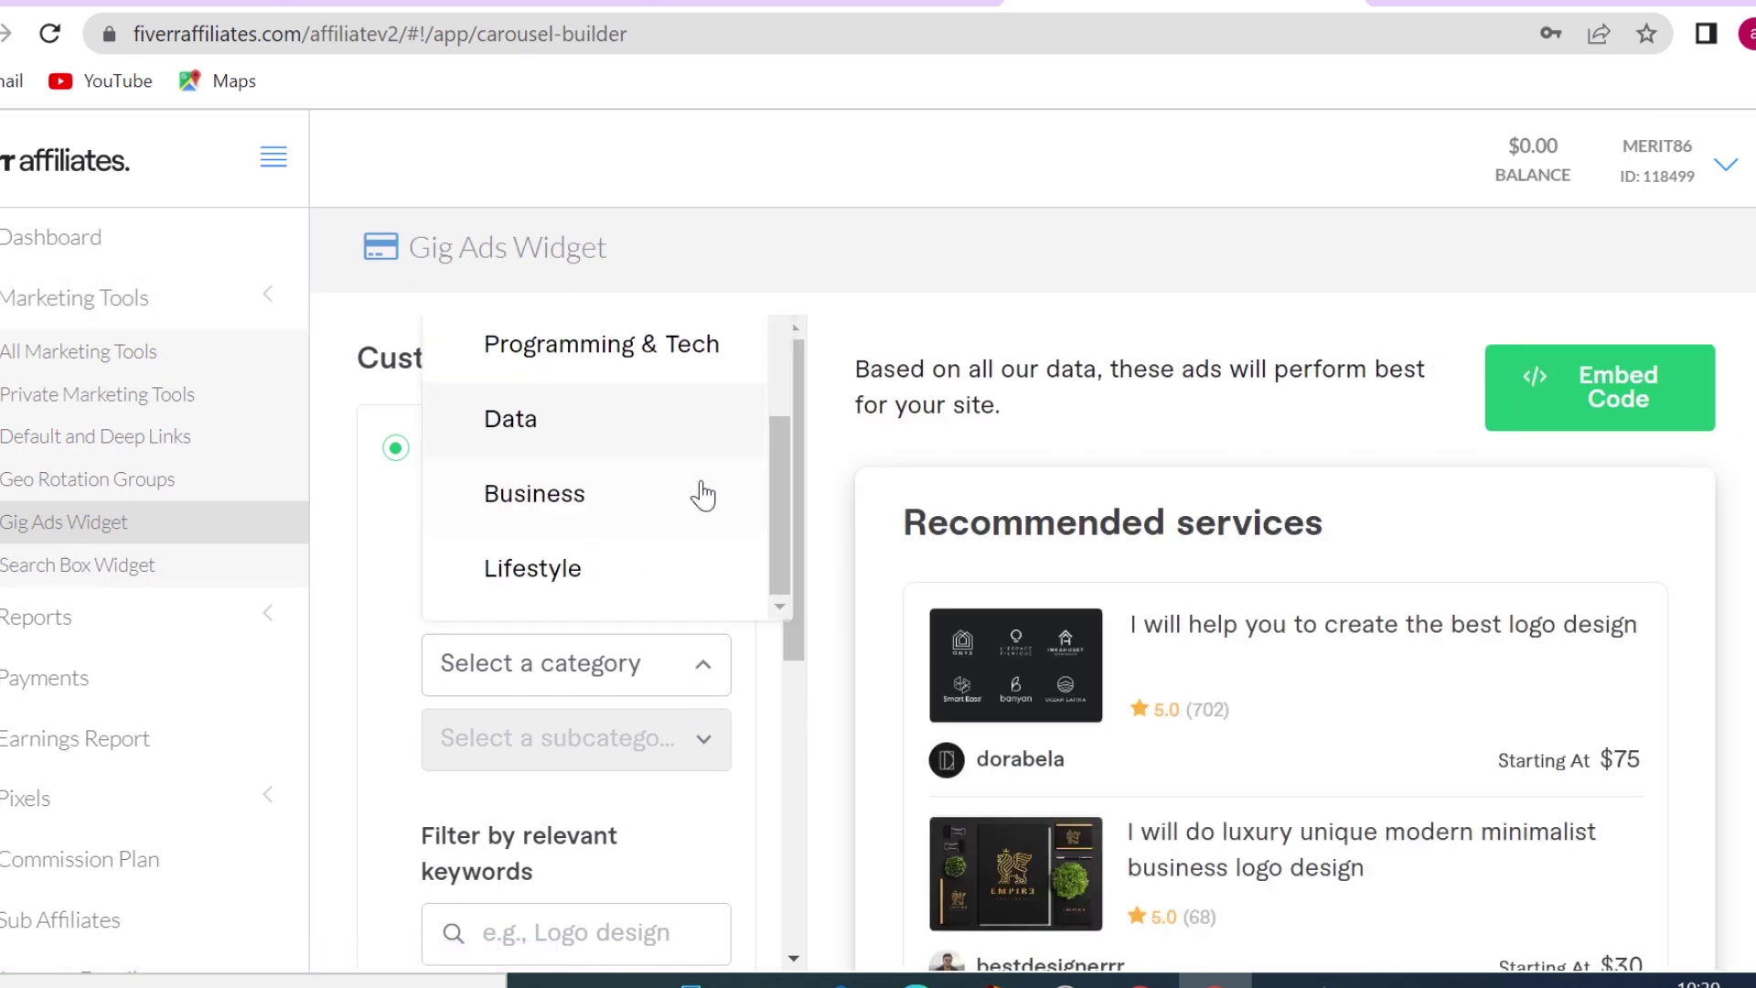
{"action": "left_click", "coordinate": [549, 495]}
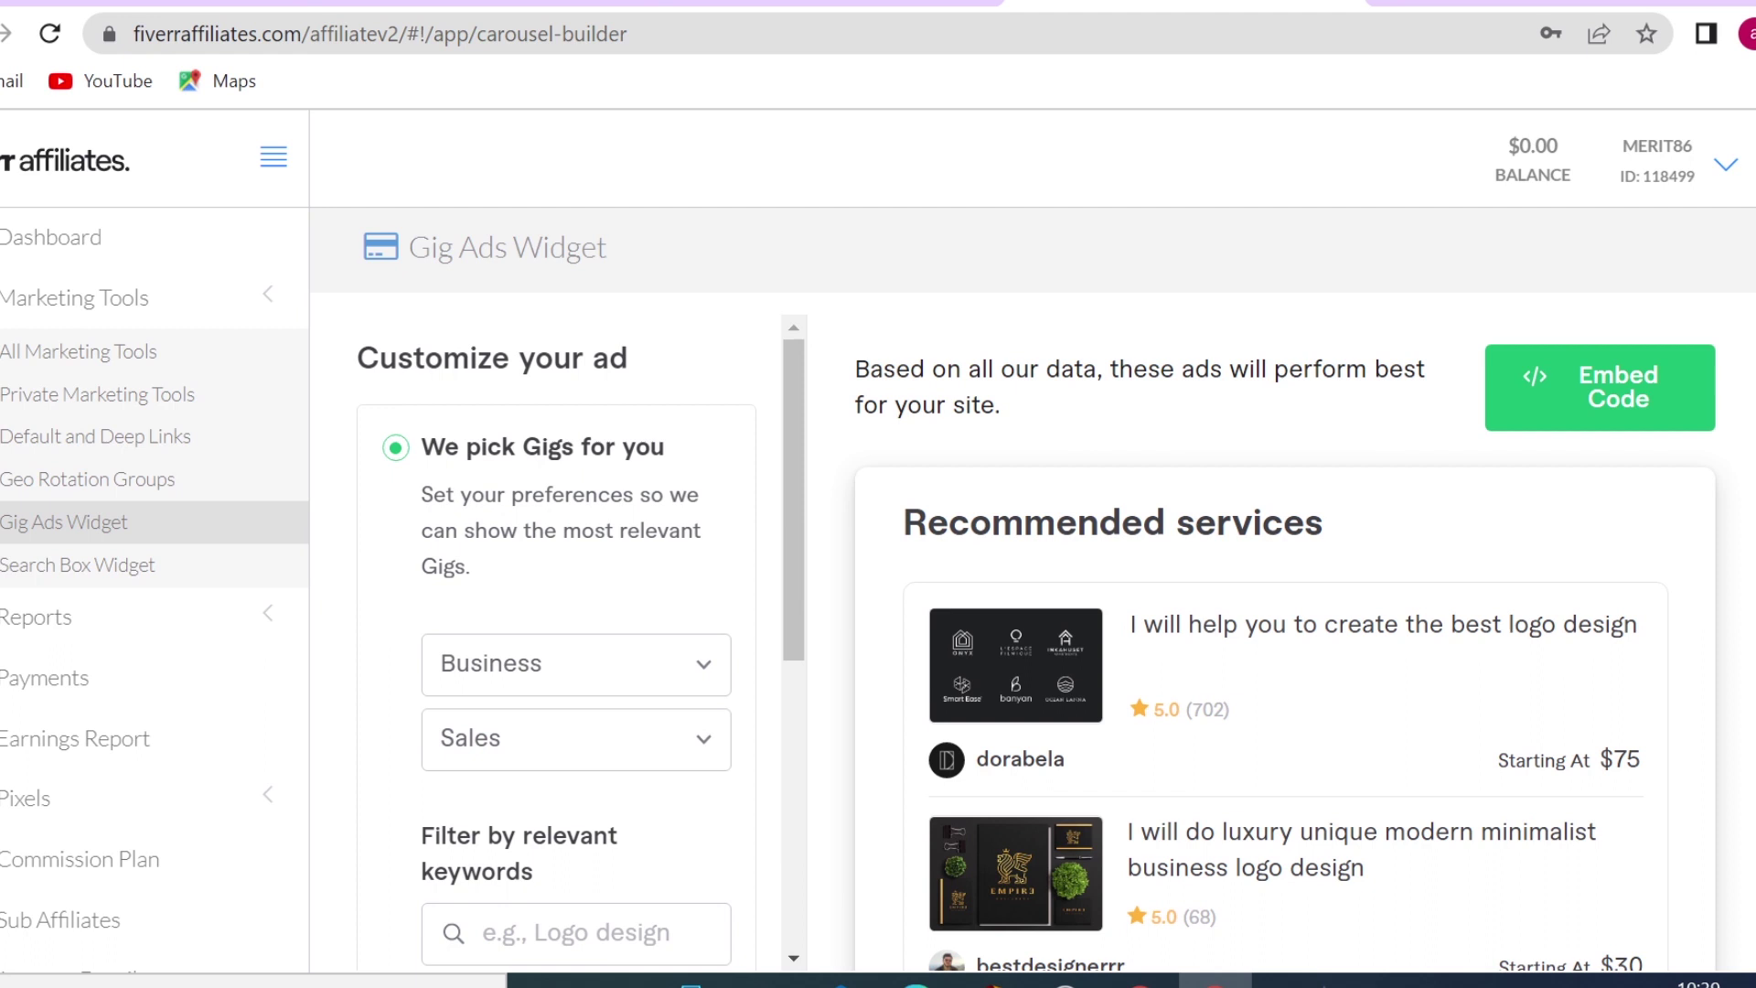
{"action": "left_click", "coordinate": [720, 756]}
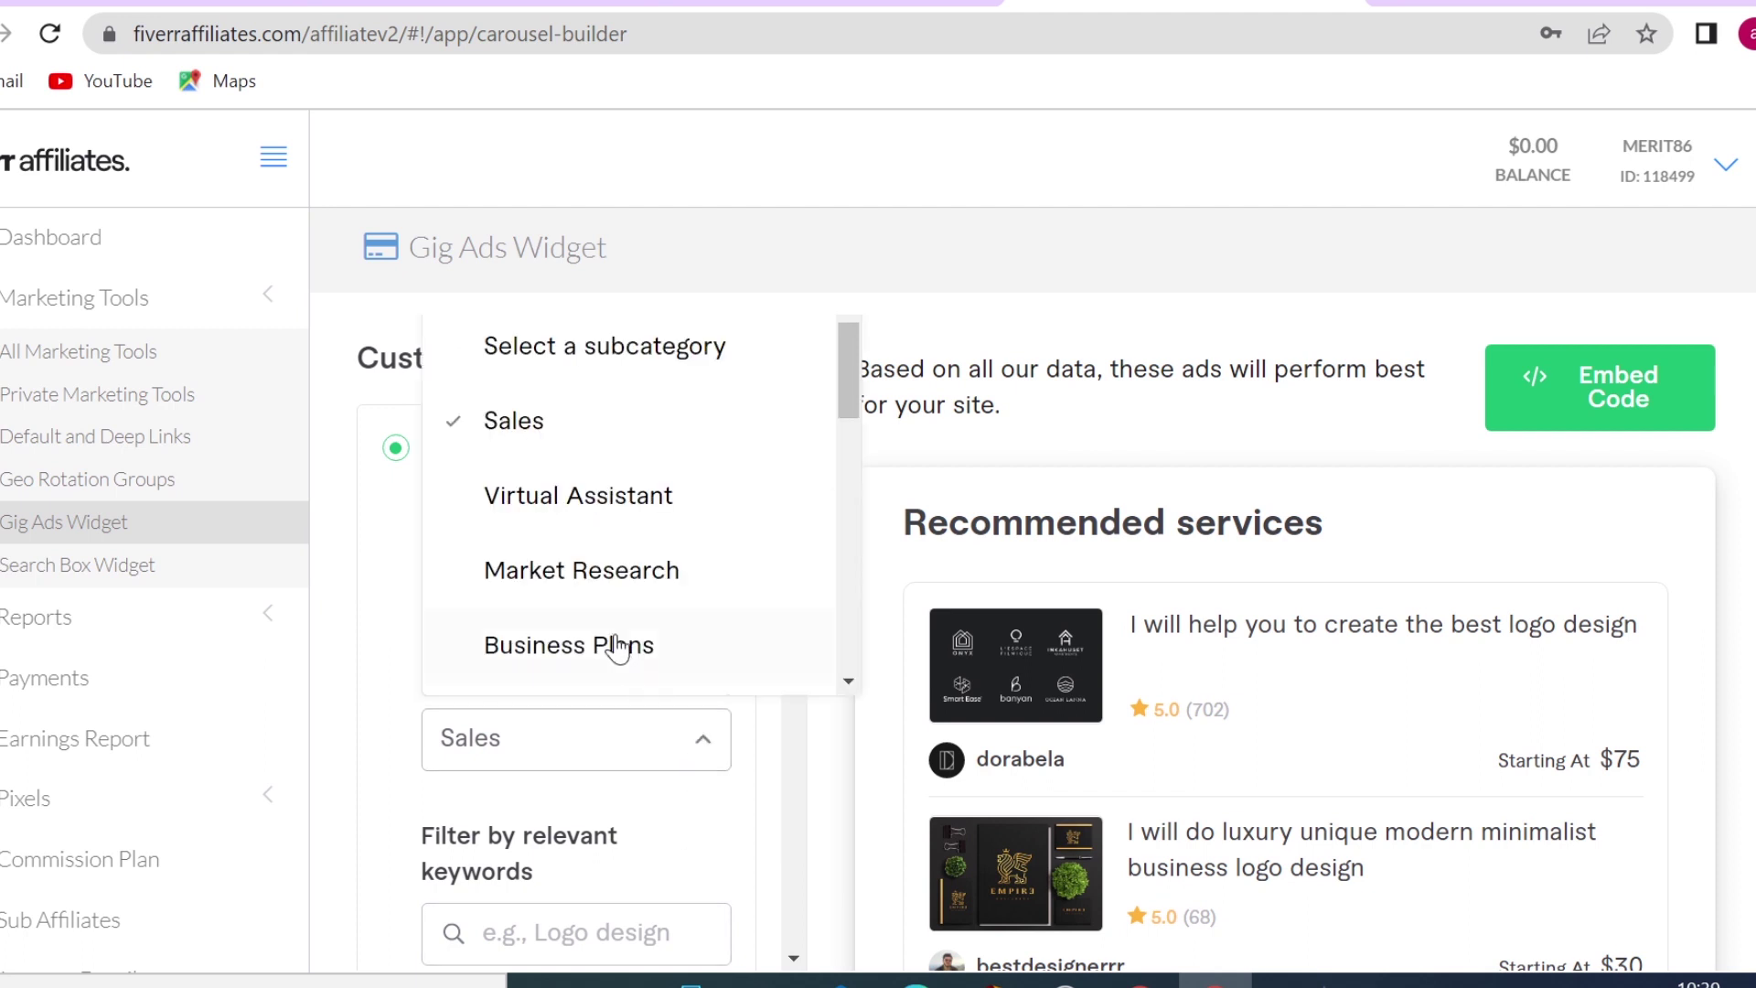
{"action": "left_click", "coordinate": [604, 574]}
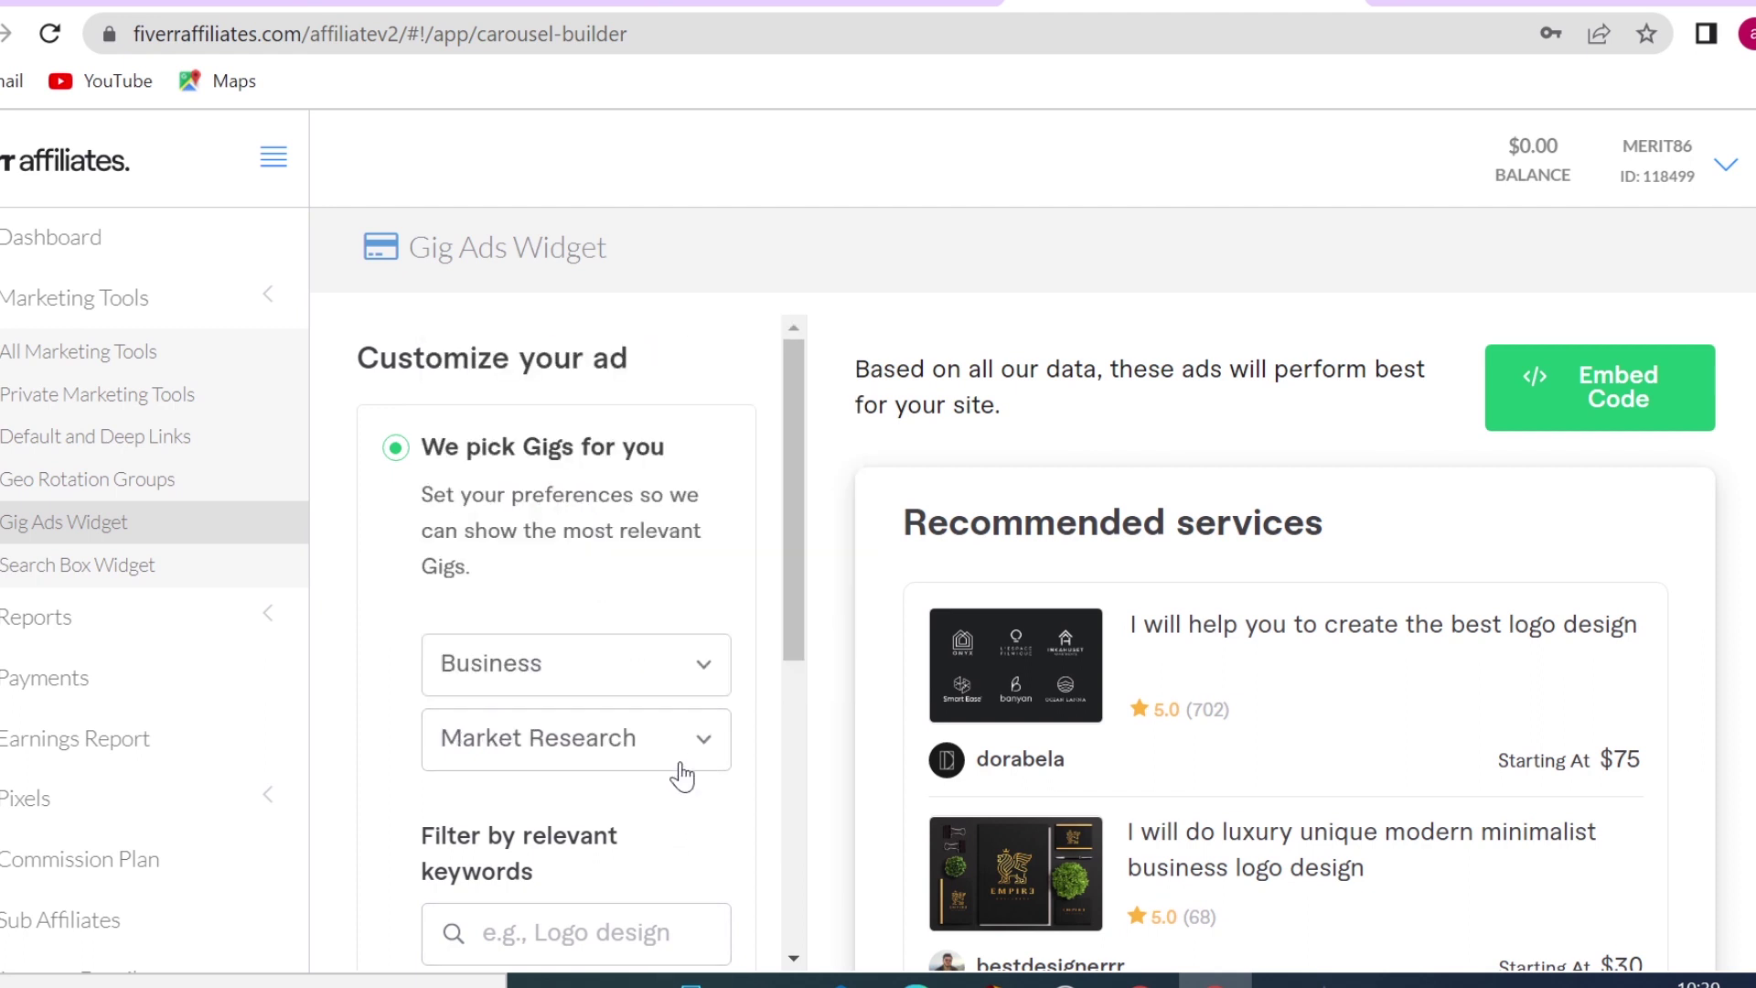
Step: Apply the selection and look over the previewed market-research gigs with ratings and prices
{"action": "scroll", "coordinate": [682, 773], "scroll_direction": "down", "scroll_amount": 3}
{"action": "scroll", "coordinate": [682, 773], "scroll_direction": "down", "scroll_amount": 3}
{"action": "scroll", "coordinate": [677, 770], "scroll_direction": "down", "scroll_amount": 5}
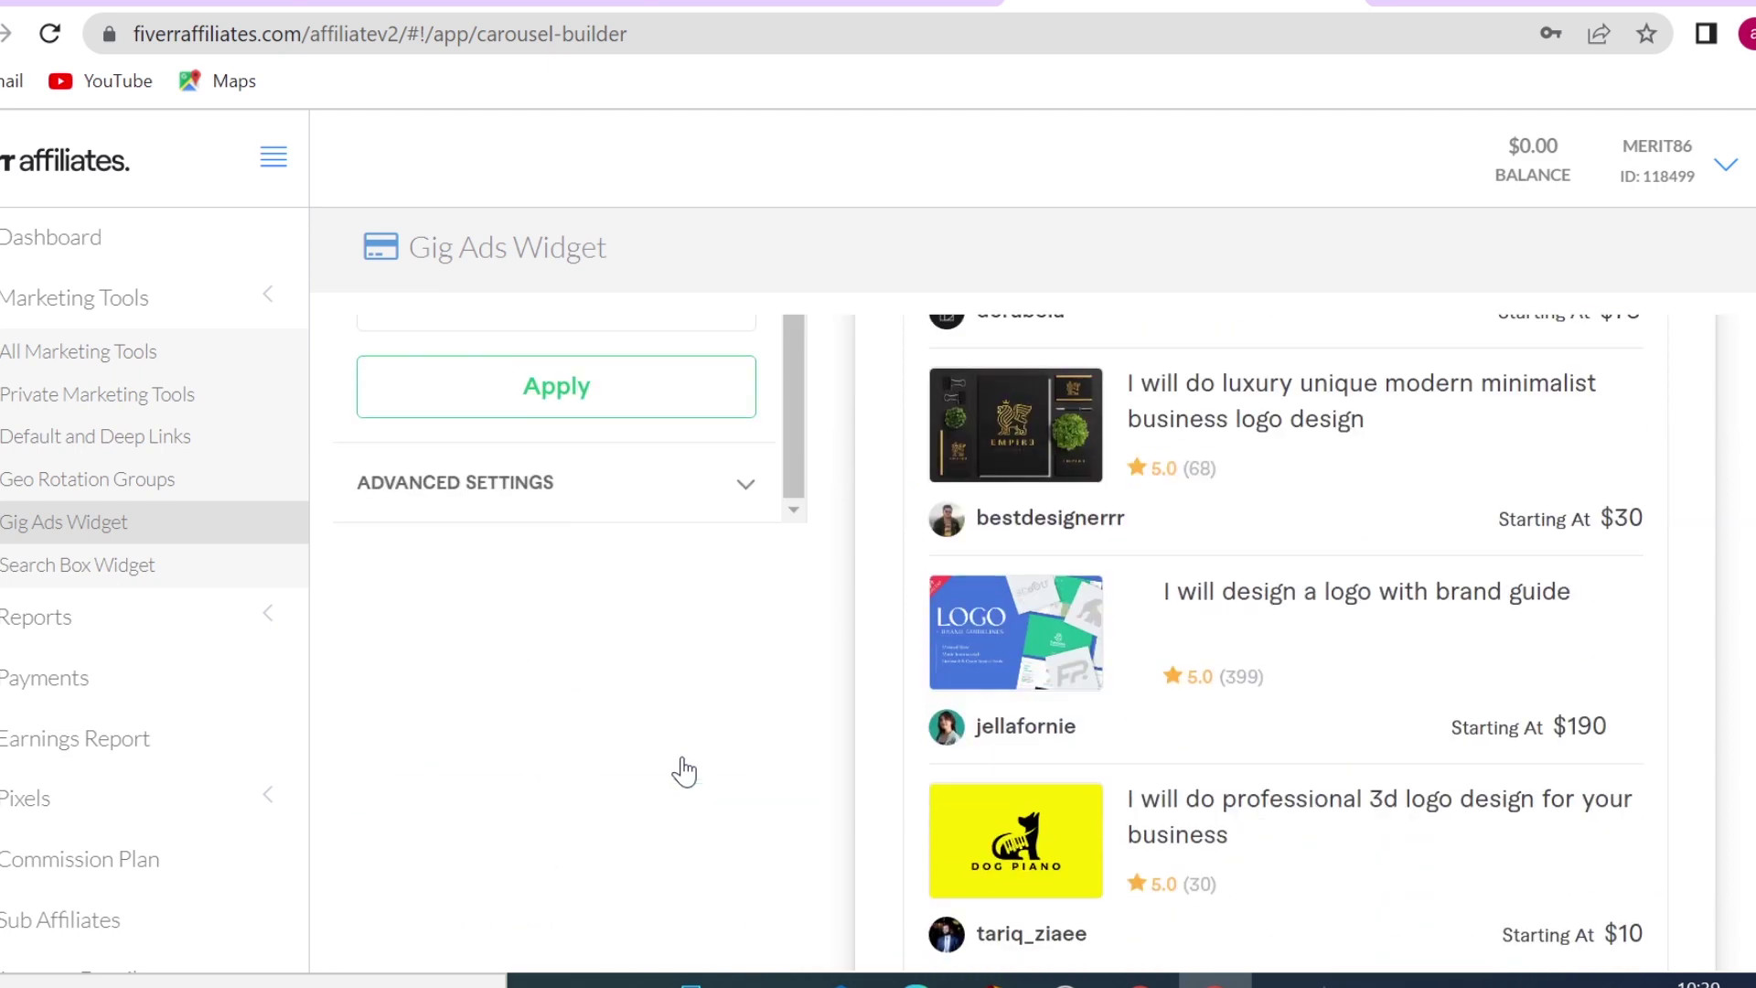
{"action": "left_click", "coordinate": [584, 404]}
{"action": "scroll", "coordinate": [898, 560], "scroll_direction": "up", "scroll_amount": 1}
{"action": "scroll", "coordinate": [1719, 759], "scroll_direction": "up", "scroll_amount": 4}
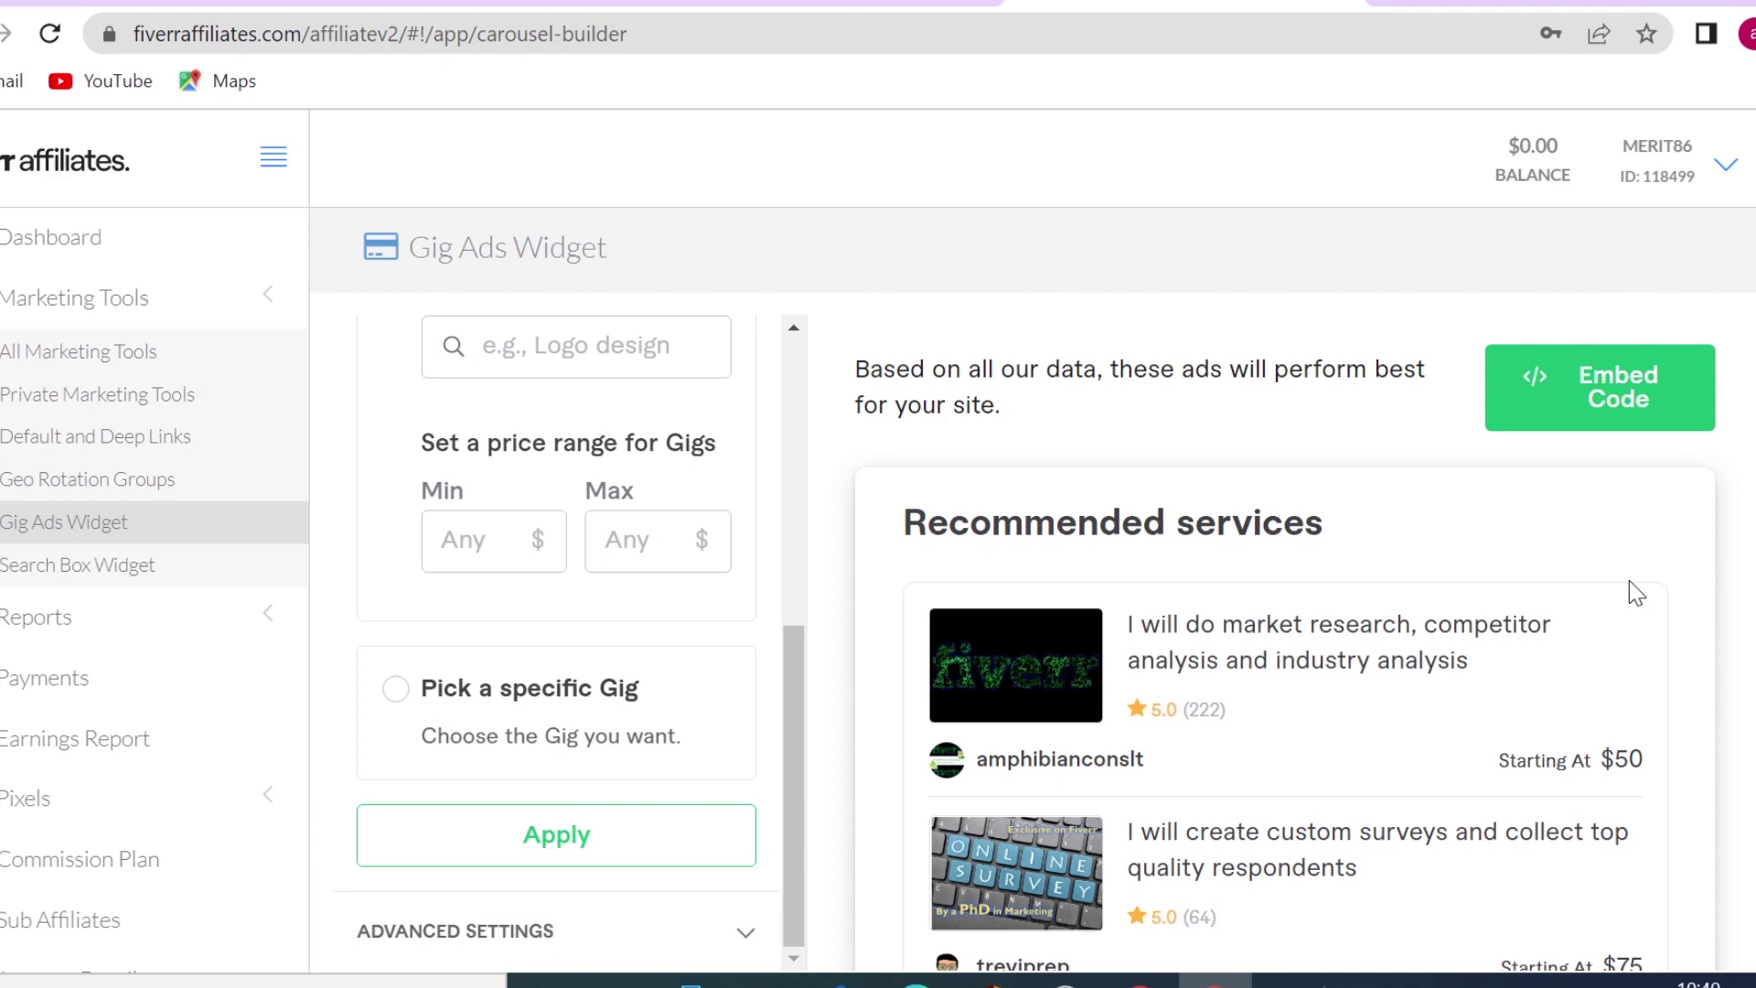
{"action": "scroll", "coordinate": [1631, 592], "scroll_direction": "down", "scroll_amount": 2}
{"action": "scroll", "coordinate": [1636, 594], "scroll_direction": "down", "scroll_amount": 6}
{"action": "scroll", "coordinate": [1605, 878], "scroll_direction": "up", "scroll_amount": 3}
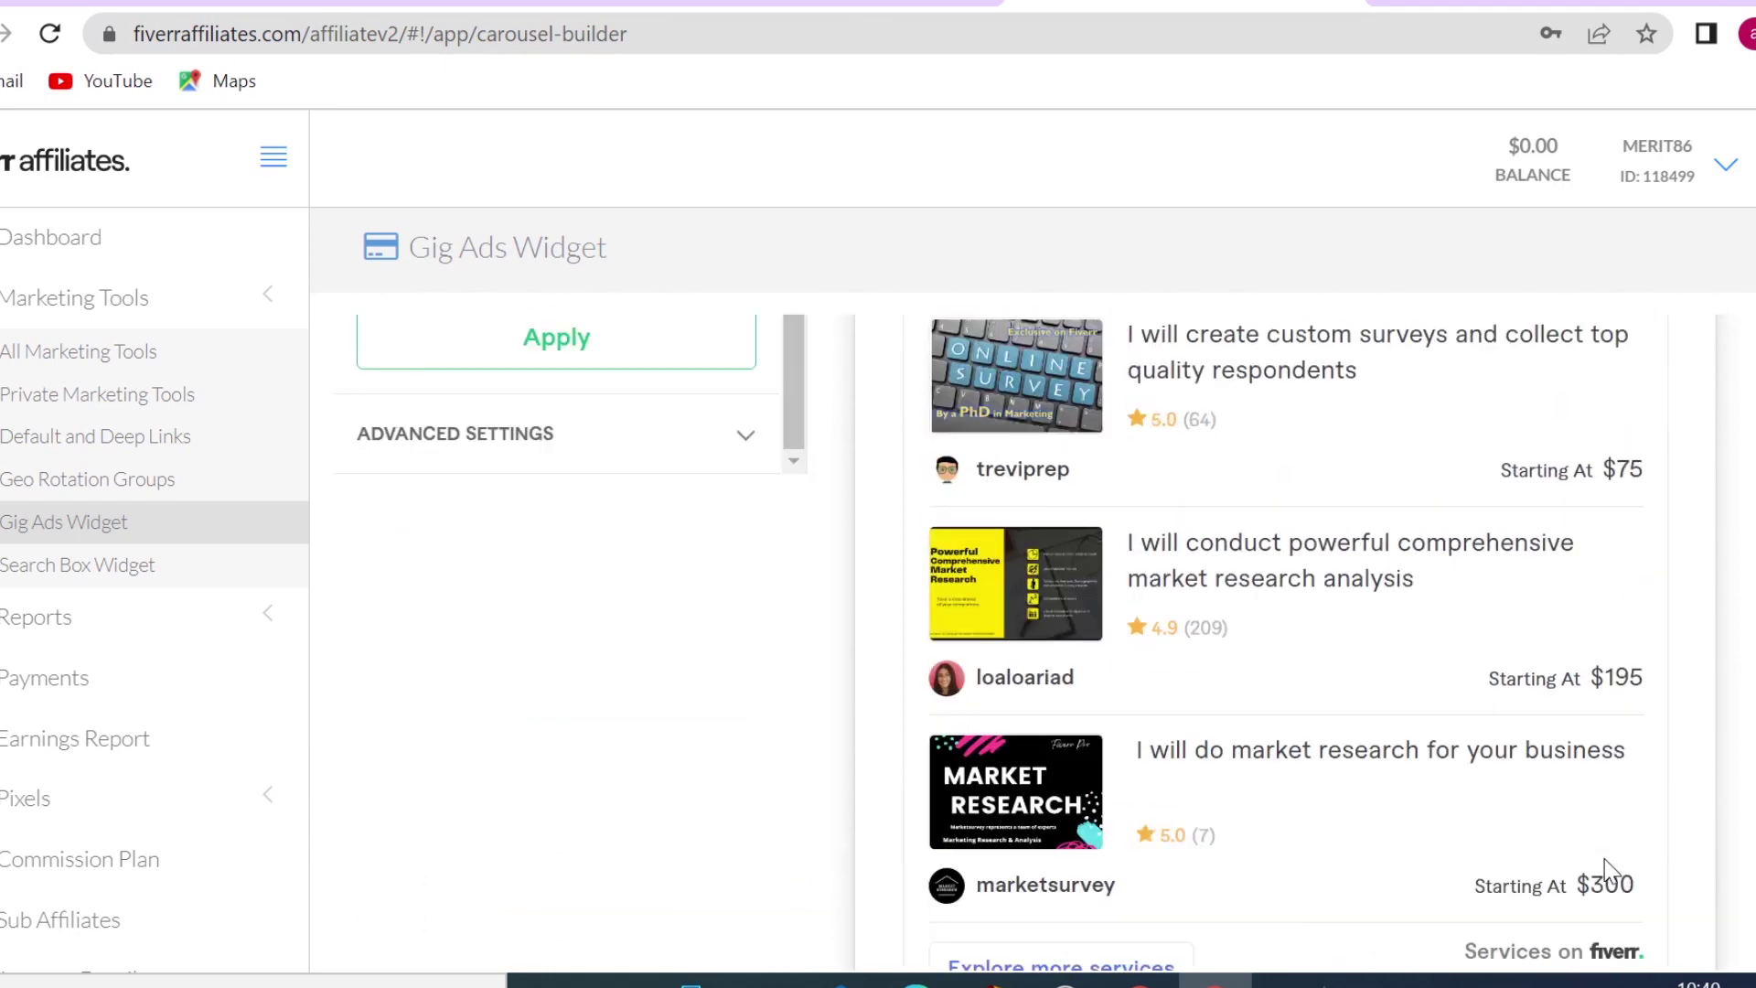
{"action": "scroll", "coordinate": [1610, 869], "scroll_direction": "up", "scroll_amount": 4}
{"action": "scroll", "coordinate": [1677, 660], "scroll_direction": "up", "scroll_amount": 2}
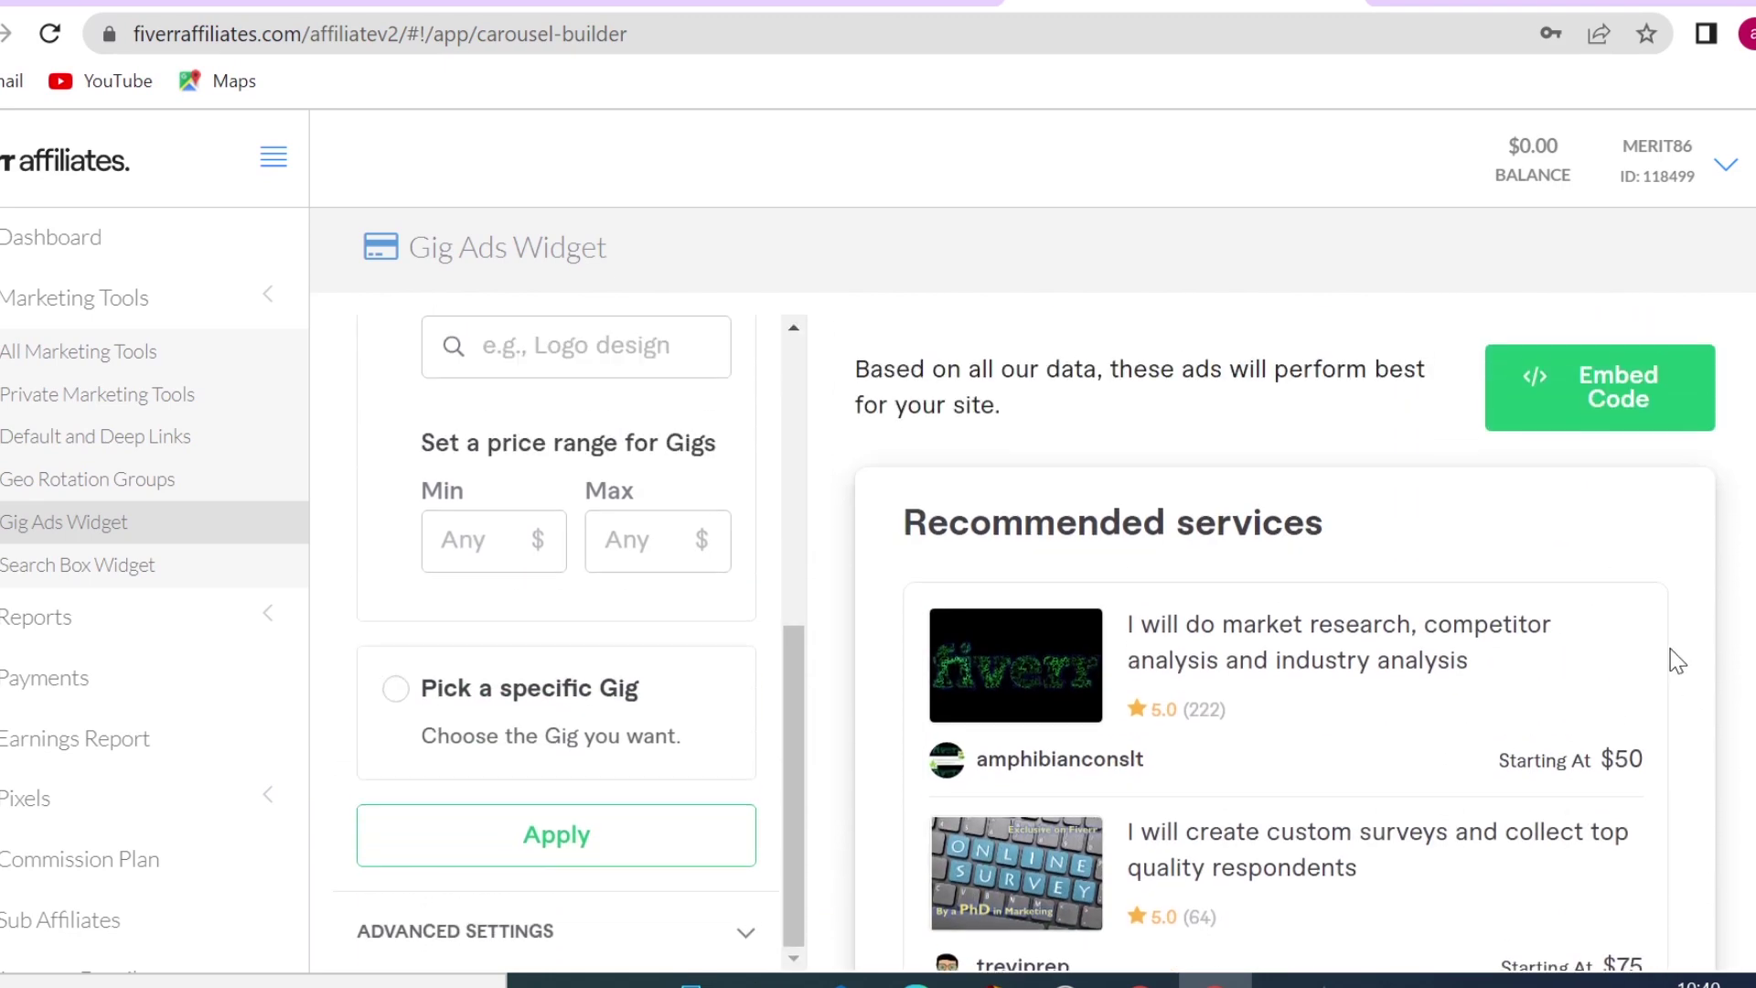
Step: View the default links for CPA, Hybrid, Learn and Business, then return to Website Design listings
{"action": "left_click", "coordinate": [55, 439]}
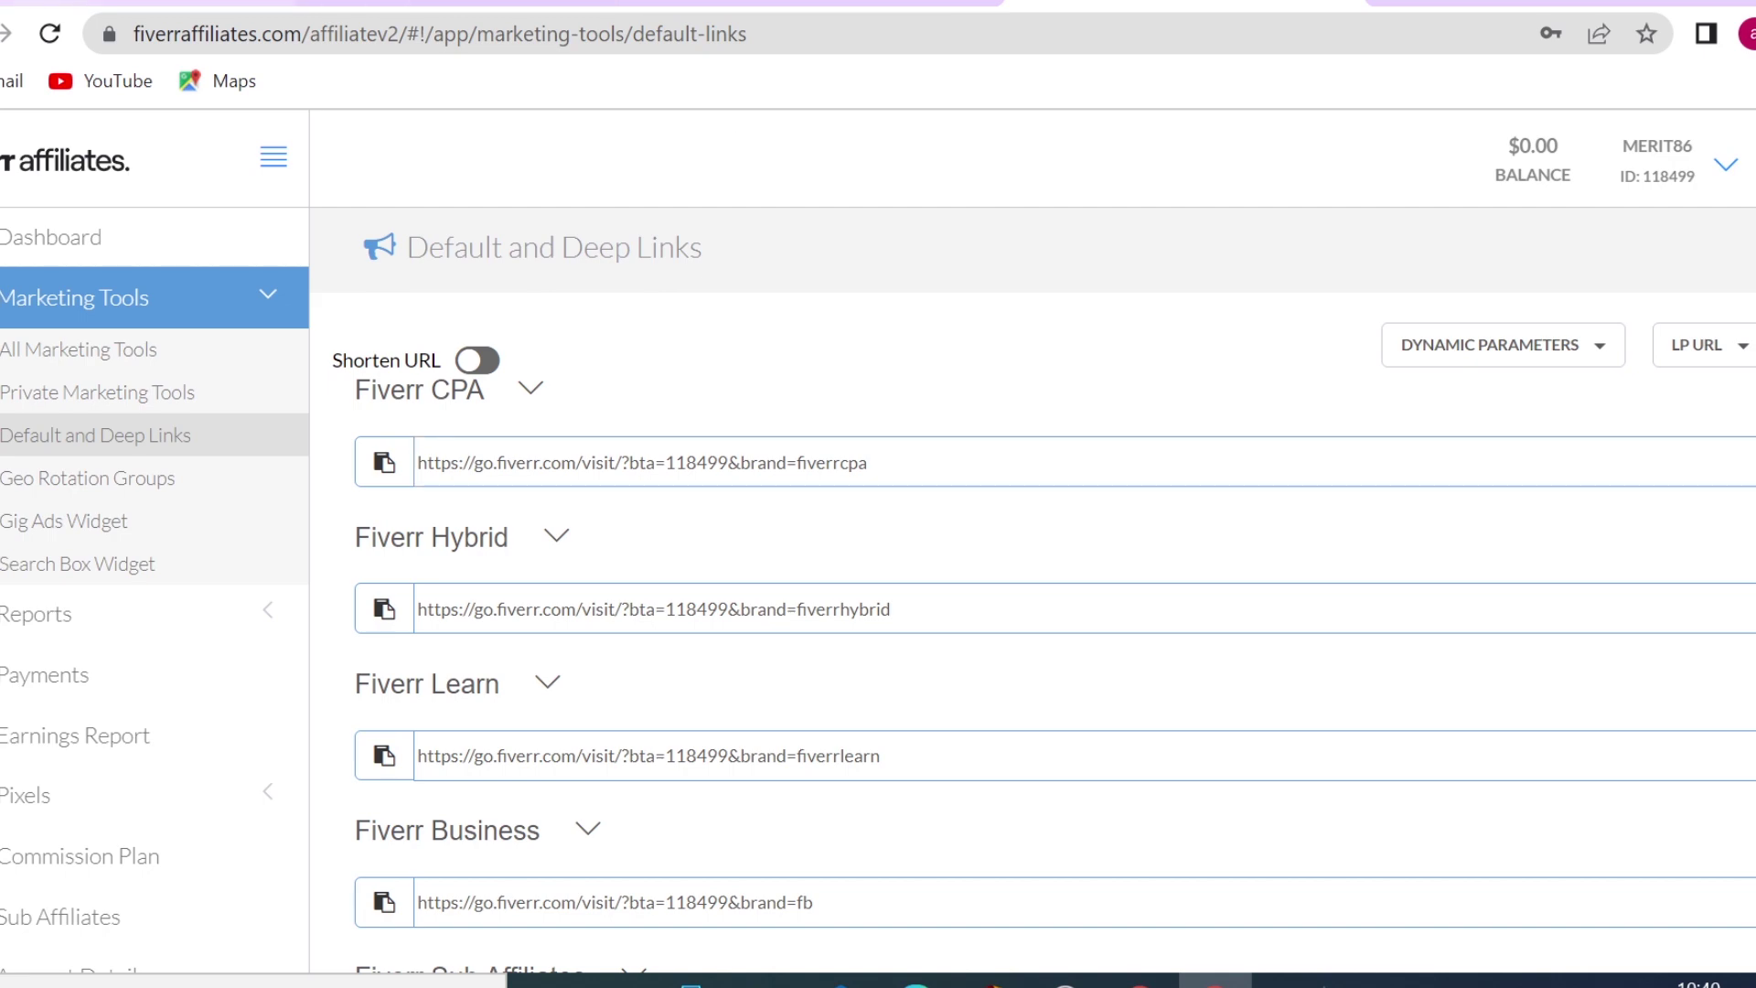
{"action": "left_click", "coordinate": [146, 2]}
{"action": "scroll", "coordinate": [878, 549], "scroll_direction": "up", "scroll_amount": 8}
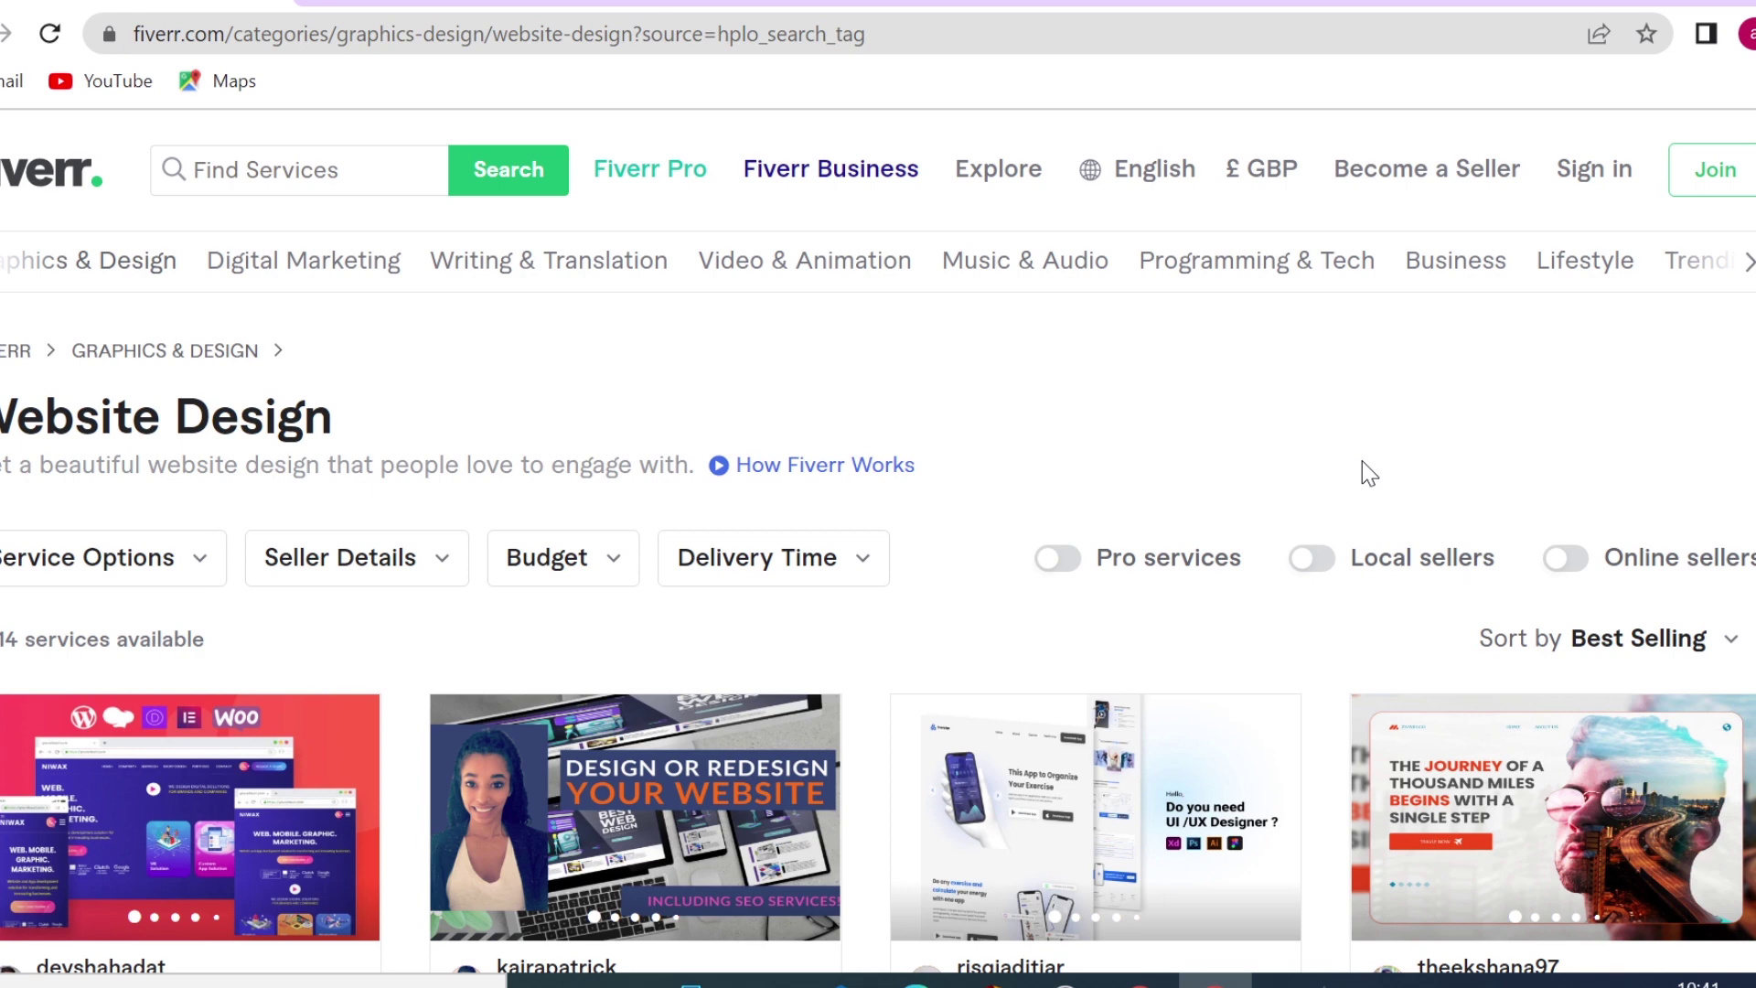
Step: Search Fiverr for 'Instagram growth', browse the results and open an organic Instagram page-growth gig
{"action": "left_click", "coordinate": [293, 170]}
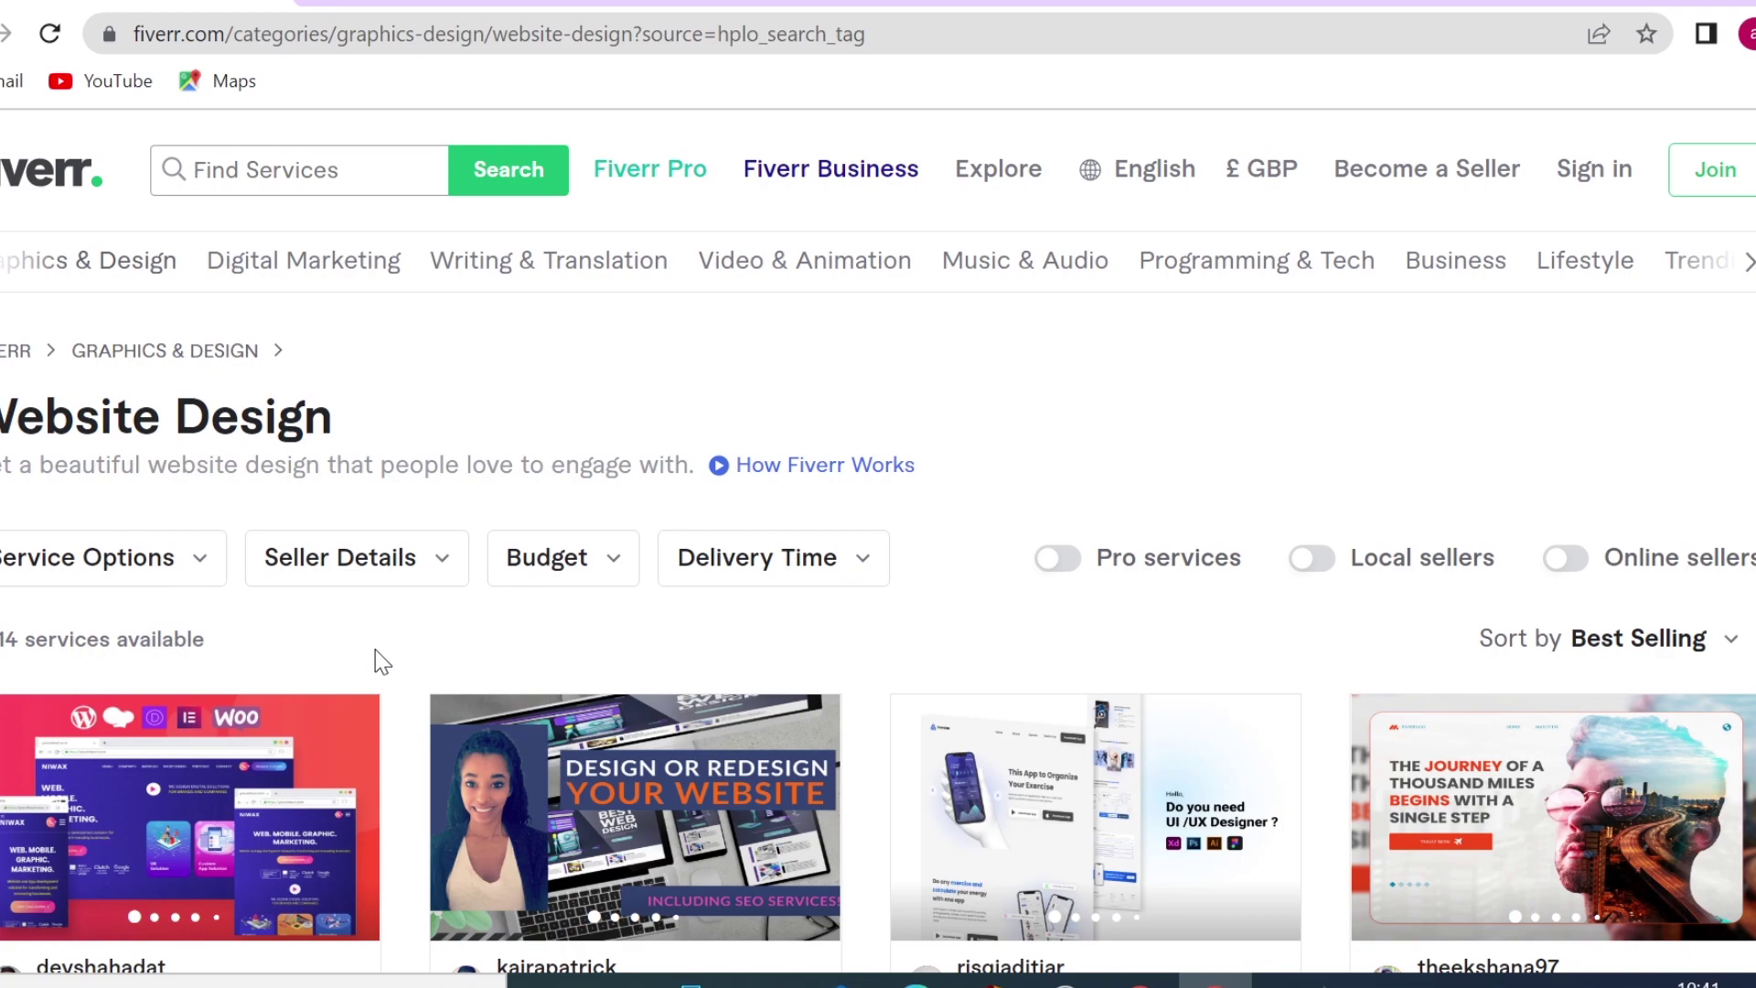
{"action": "scroll", "coordinate": [930, 430], "scroll_direction": "down", "scroll_amount": 3}
{"action": "scroll", "coordinate": [930, 430], "scroll_direction": "down", "scroll_amount": 2}
{"action": "scroll", "coordinate": [930, 439], "scroll_direction": "down", "scroll_amount": 2}
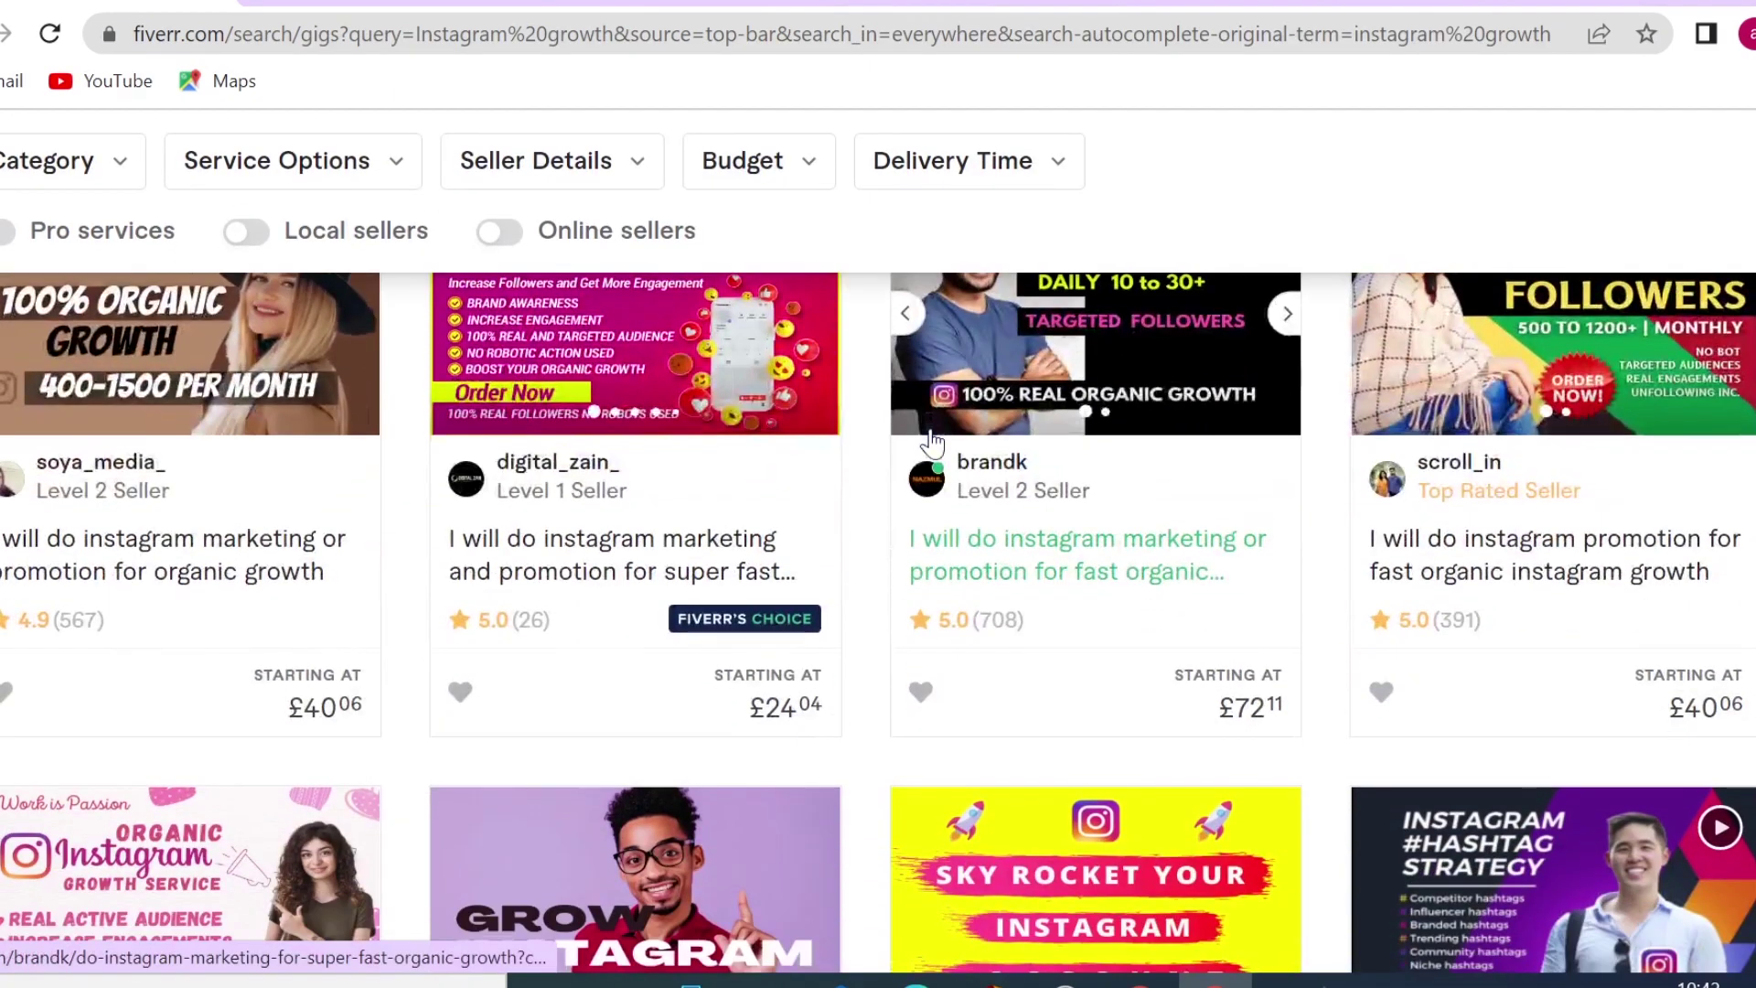
{"action": "scroll", "coordinate": [931, 439], "scroll_direction": "down", "scroll_amount": 4}
{"action": "scroll", "coordinate": [932, 442], "scroll_direction": "down", "scroll_amount": 2}
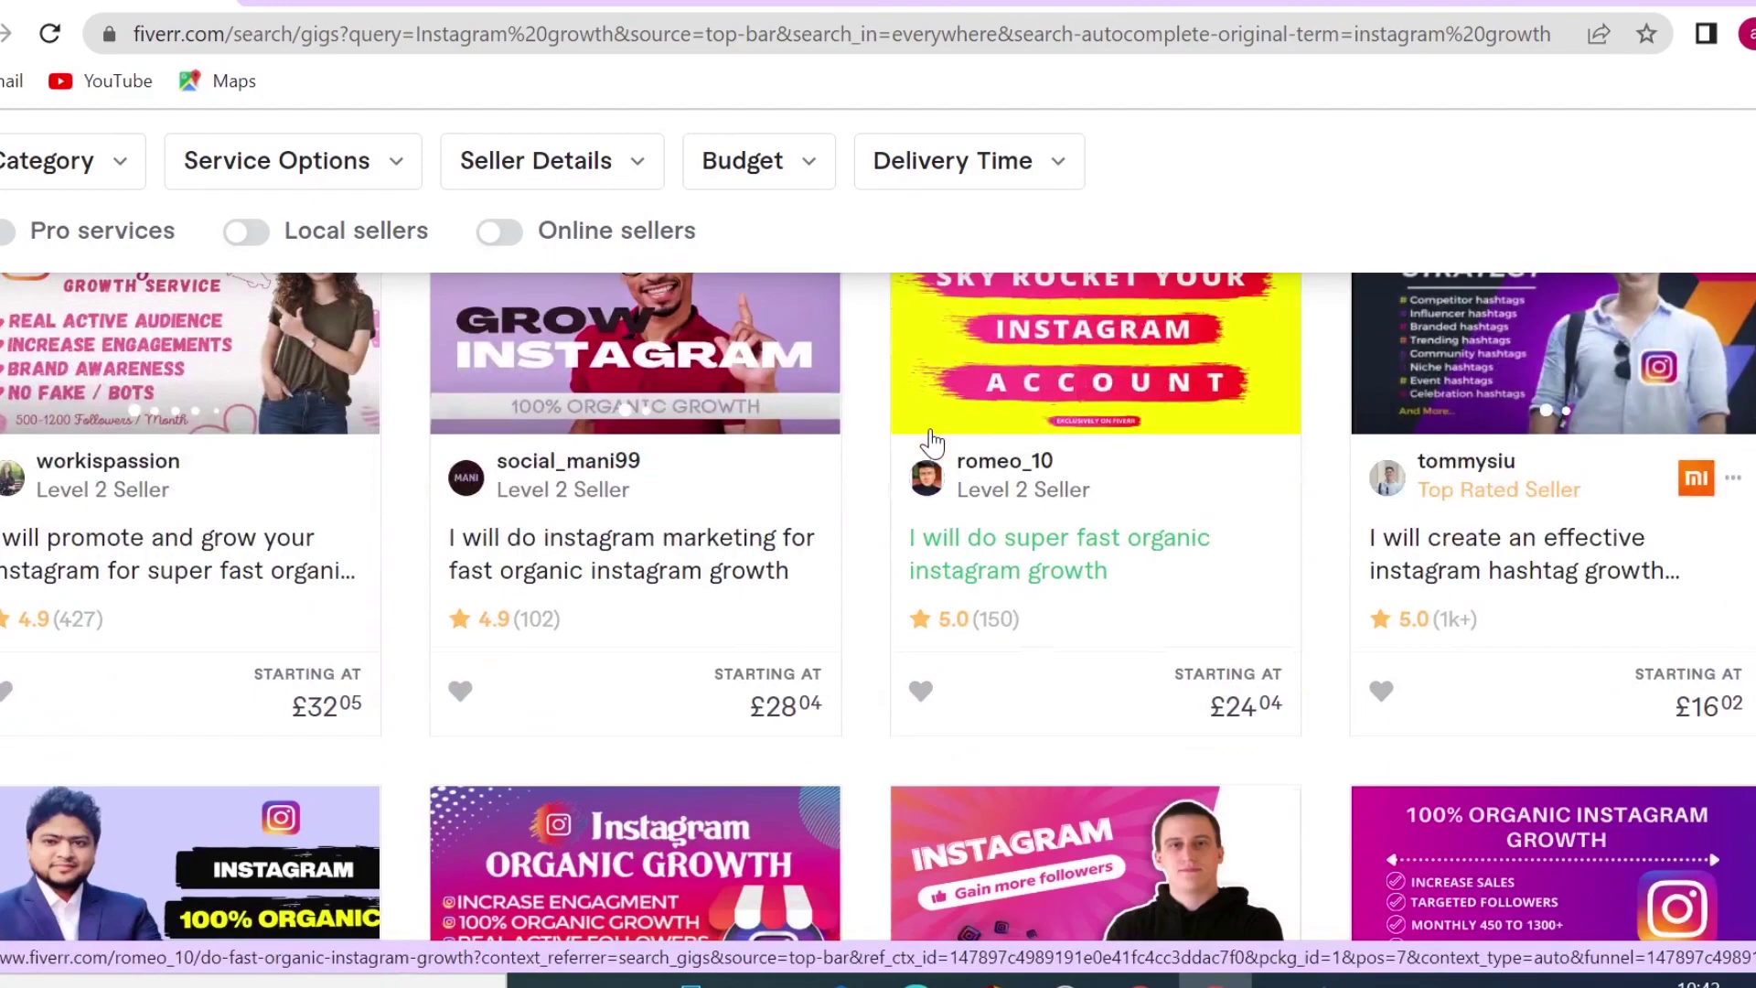
{"action": "scroll", "coordinate": [931, 437], "scroll_direction": "down", "scroll_amount": 5}
{"action": "scroll", "coordinate": [931, 437], "scroll_direction": "down", "scroll_amount": 3}
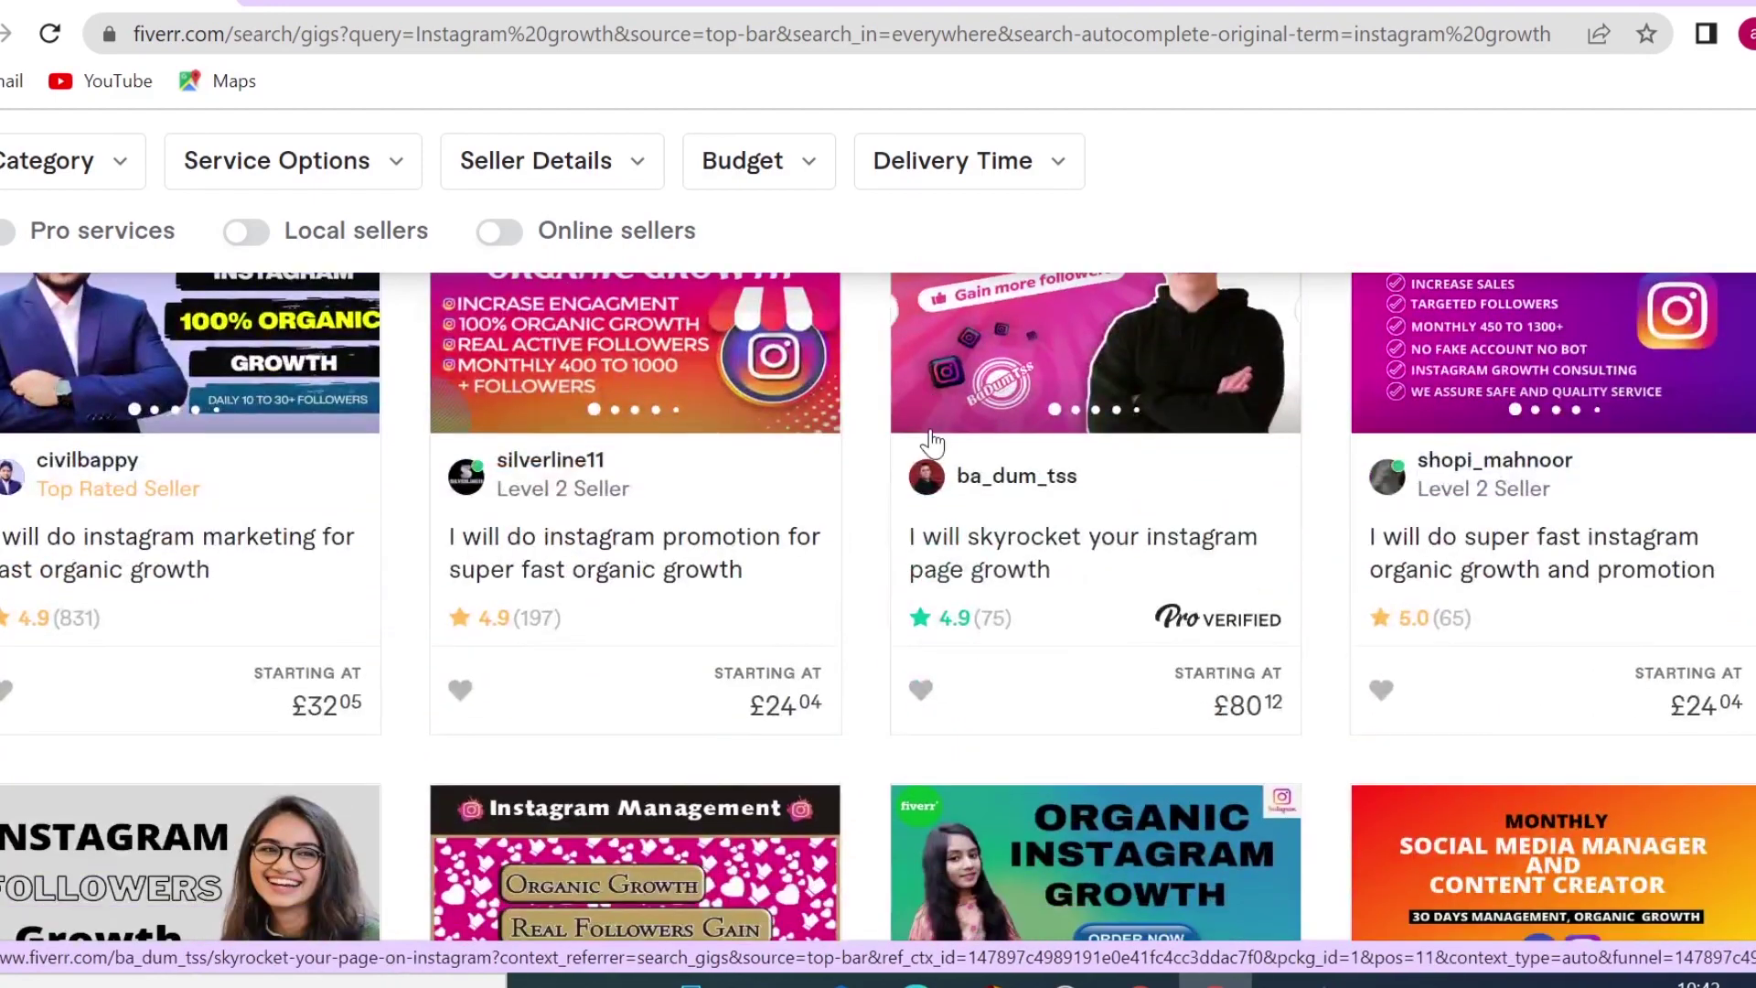
{"action": "scroll", "coordinate": [931, 439], "scroll_direction": "up", "scroll_amount": 2}
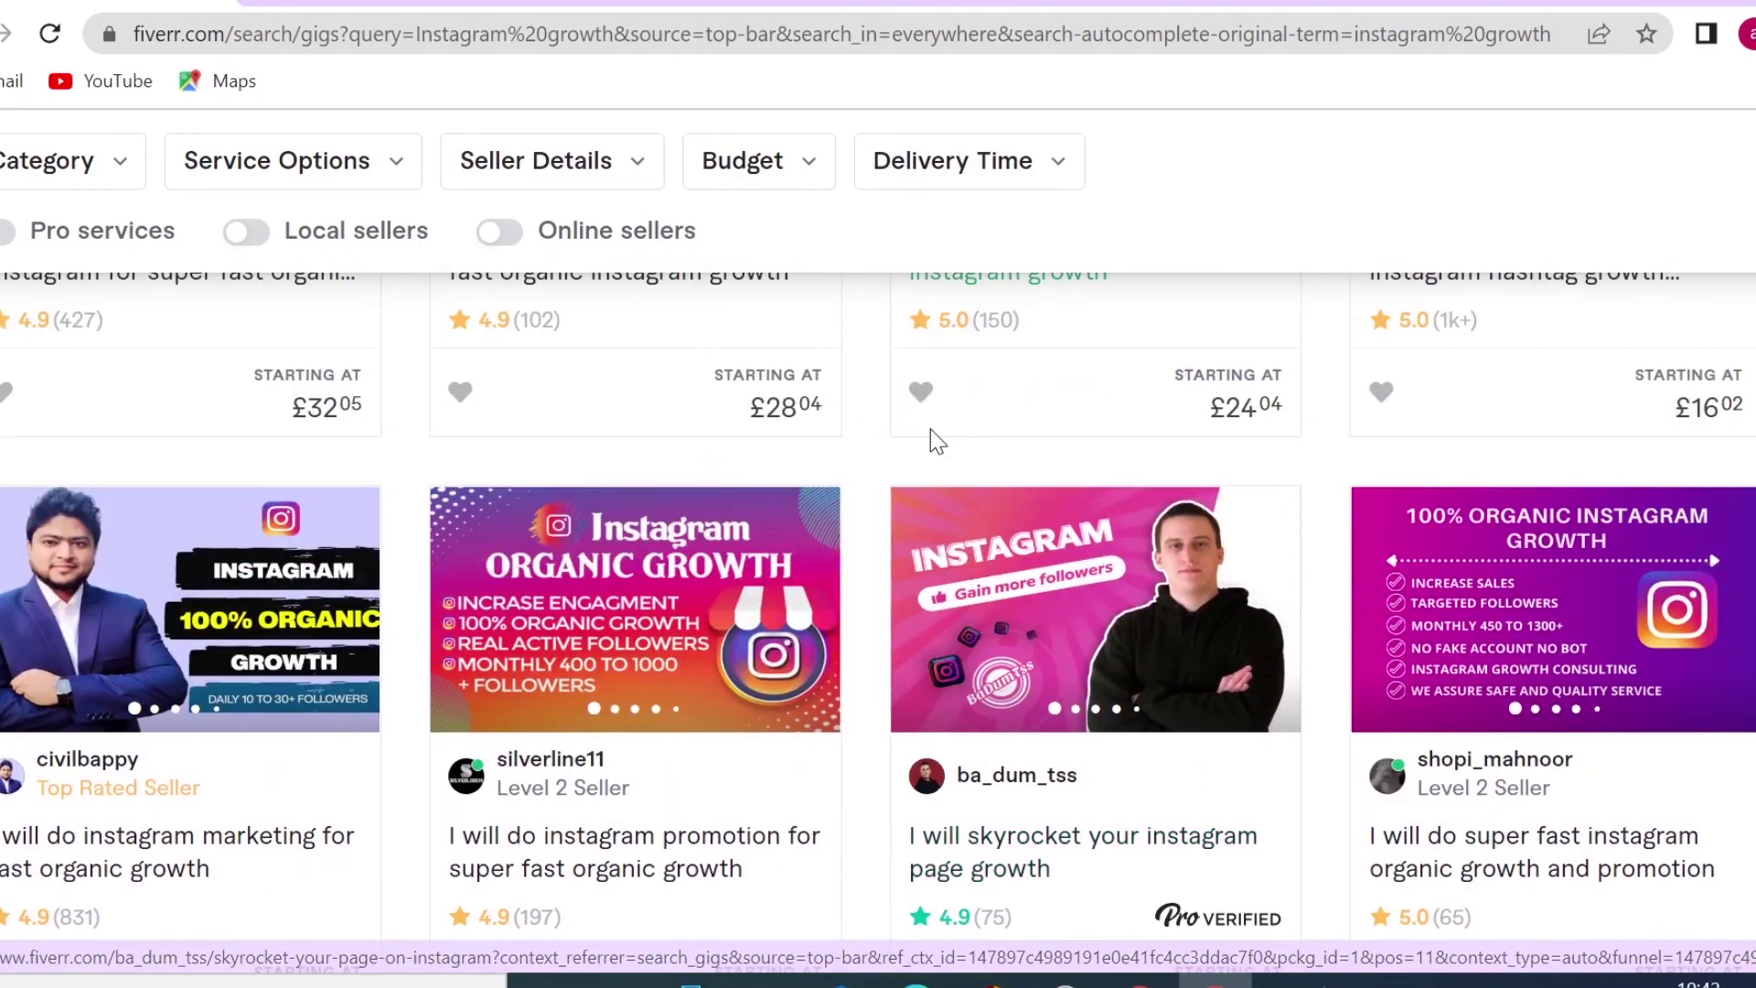
{"action": "scroll", "coordinate": [930, 440], "scroll_direction": "down", "scroll_amount": 5}
{"action": "scroll", "coordinate": [930, 439], "scroll_direction": "down", "scroll_amount": 5}
{"action": "scroll", "coordinate": [930, 430], "scroll_direction": "down", "scroll_amount": 3}
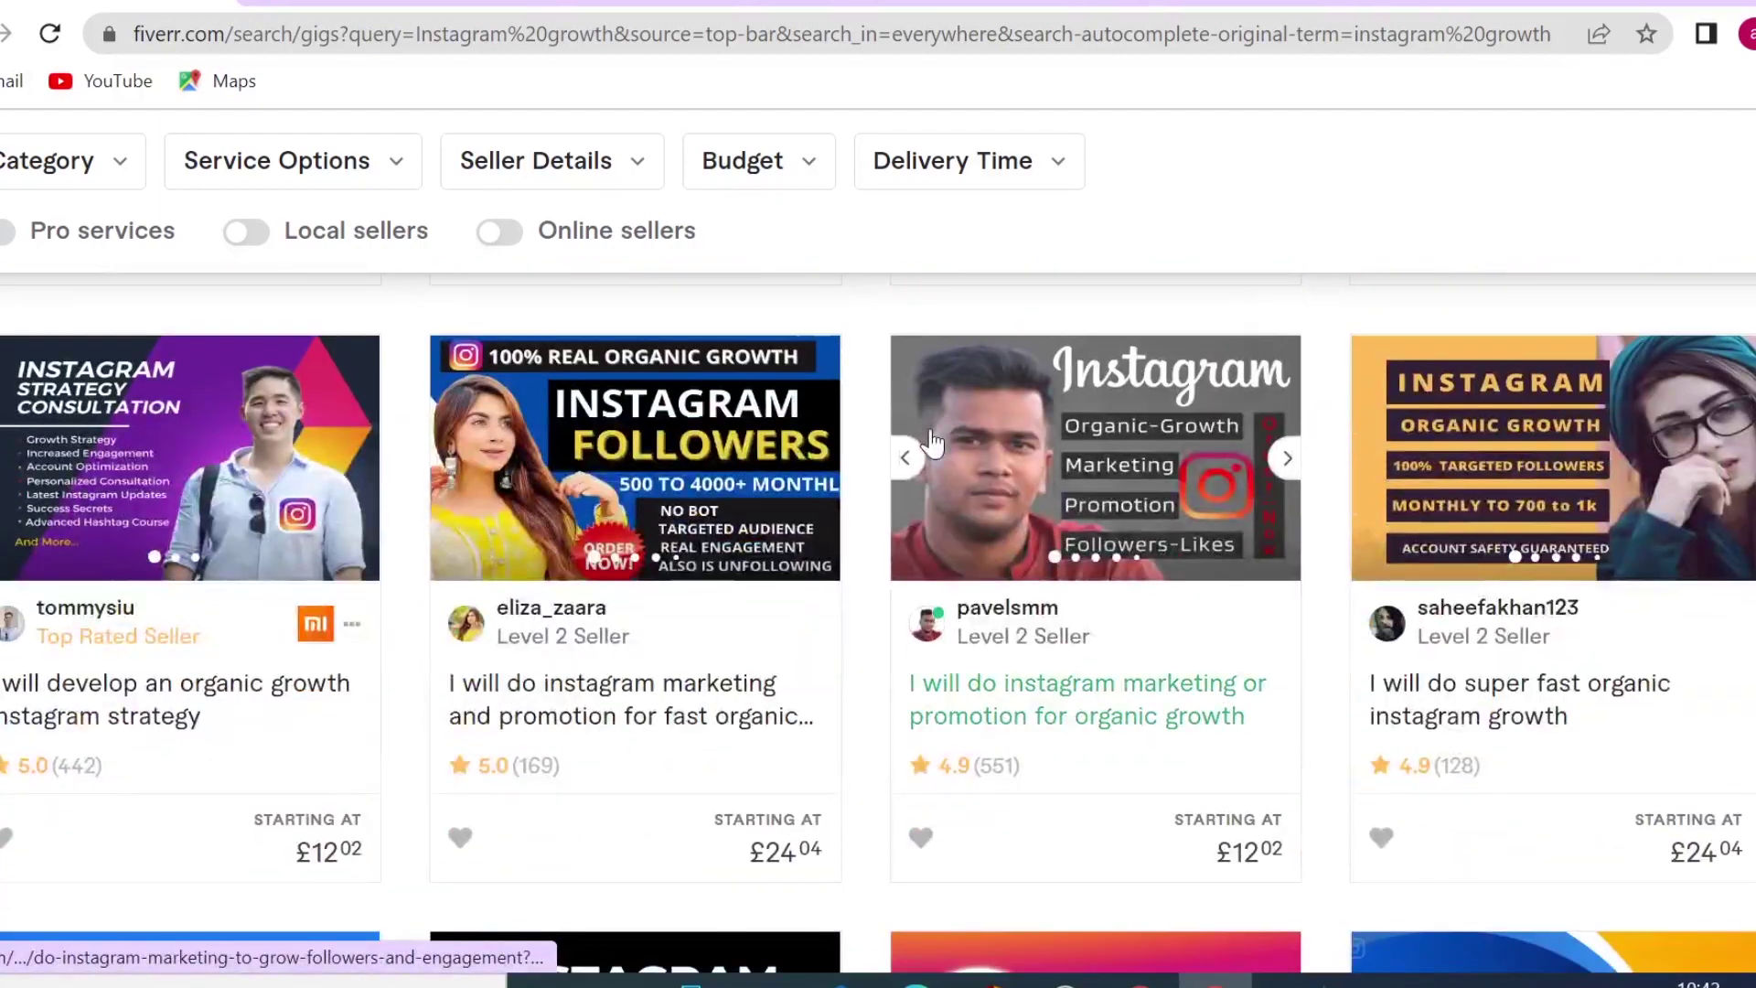
{"action": "scroll", "coordinate": [930, 430], "scroll_direction": "down", "scroll_amount": 5}
{"action": "scroll", "coordinate": [930, 430], "scroll_direction": "down", "scroll_amount": 1}
{"action": "scroll", "coordinate": [932, 441], "scroll_direction": "down", "scroll_amount": 4}
{"action": "scroll", "coordinate": [933, 441], "scroll_direction": "down", "scroll_amount": 5}
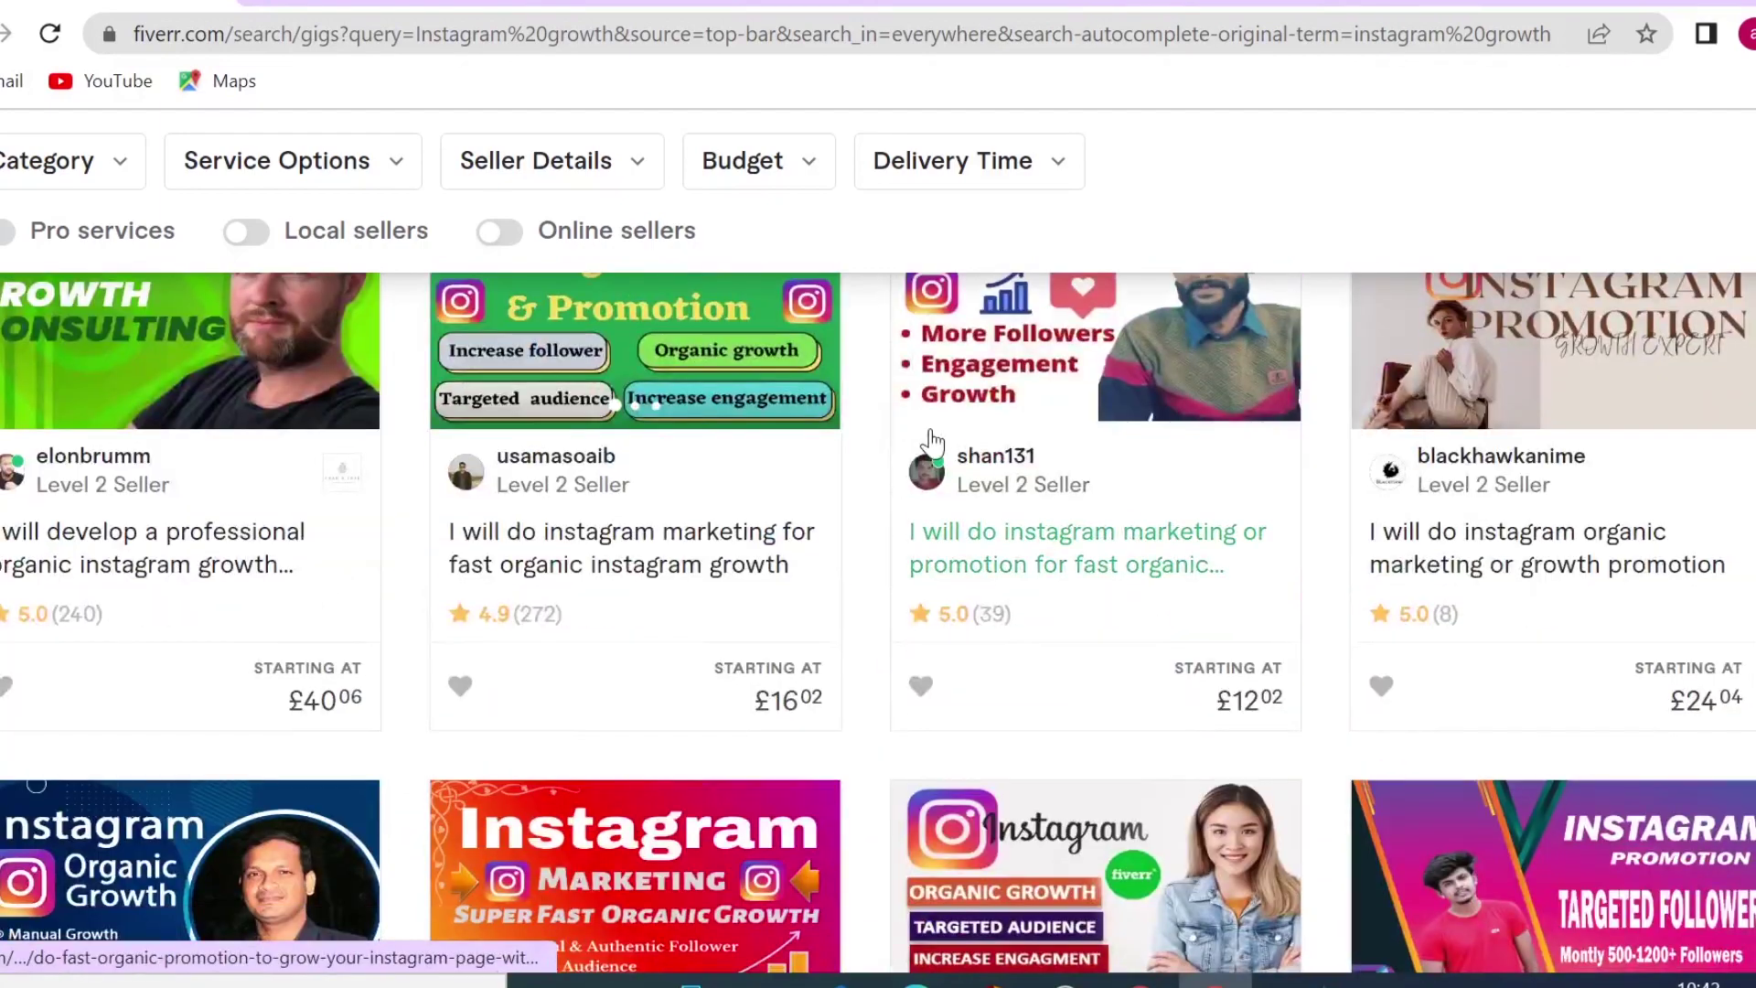
{"action": "scroll", "coordinate": [933, 441], "scroll_direction": "down", "scroll_amount": 3}
{"action": "scroll", "coordinate": [933, 441], "scroll_direction": "down", "scroll_amount": 4}
{"action": "scroll", "coordinate": [933, 441], "scroll_direction": "down", "scroll_amount": 5}
{"action": "scroll", "coordinate": [933, 441], "scroll_direction": "down", "scroll_amount": 5}
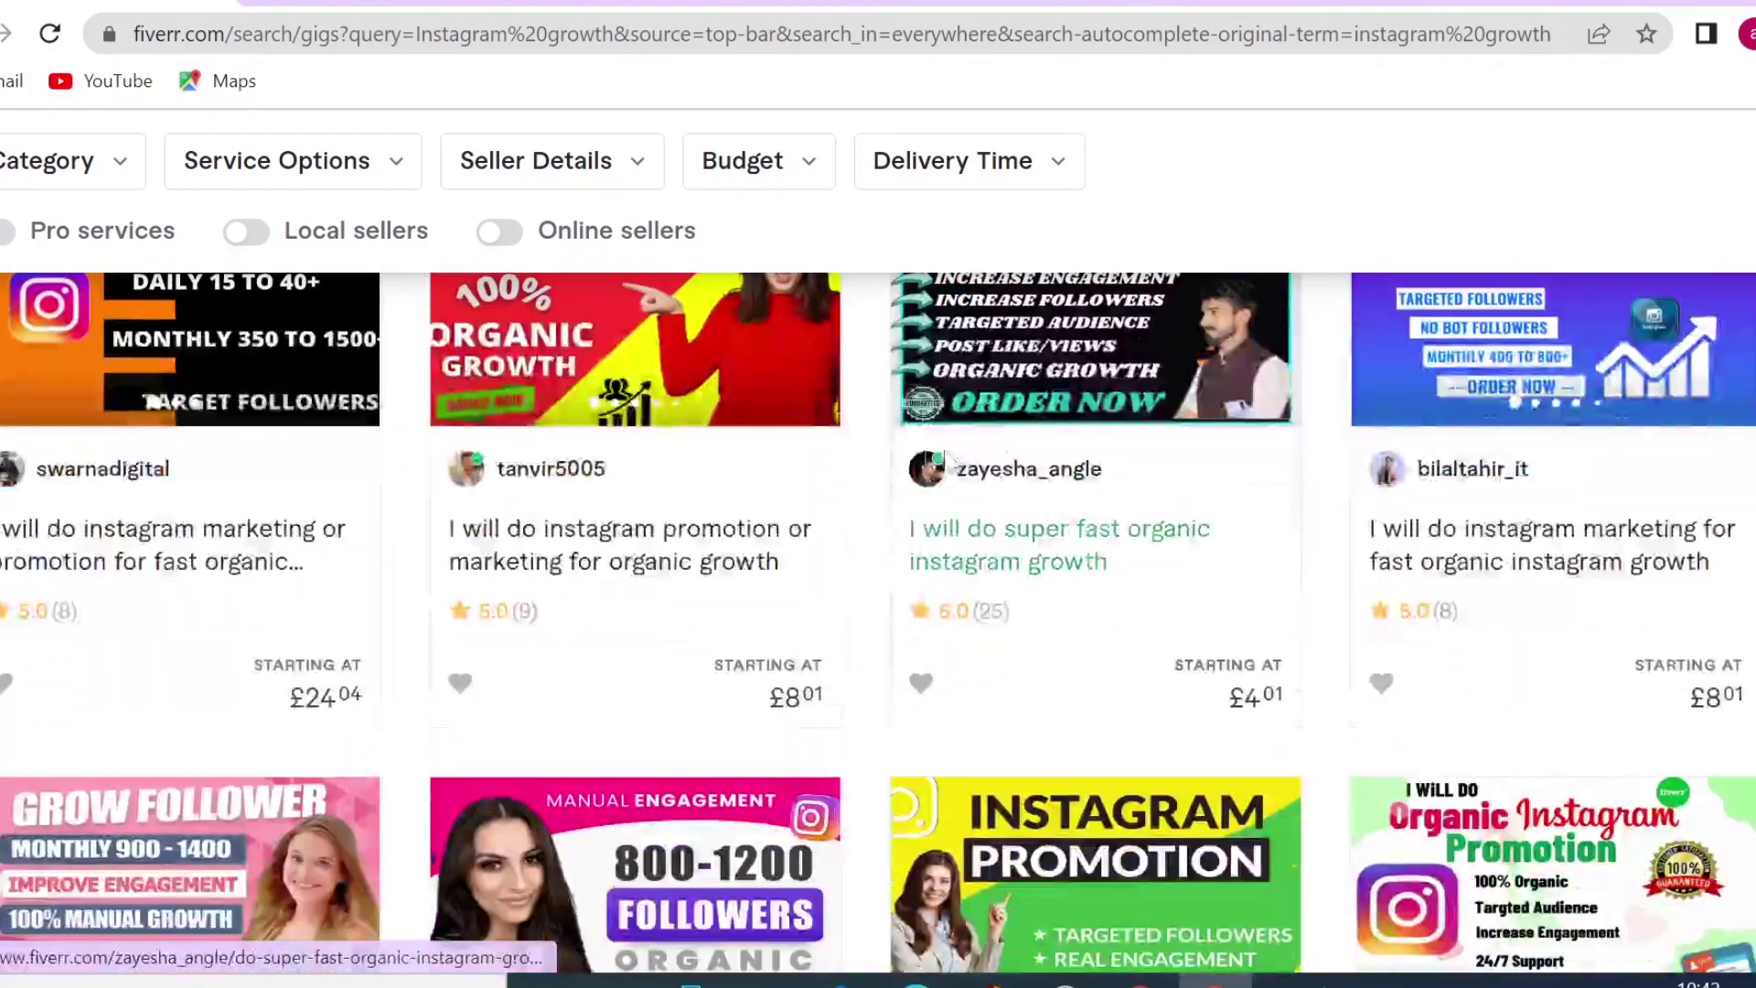
{"action": "left_click", "coordinate": [1290, 3]}
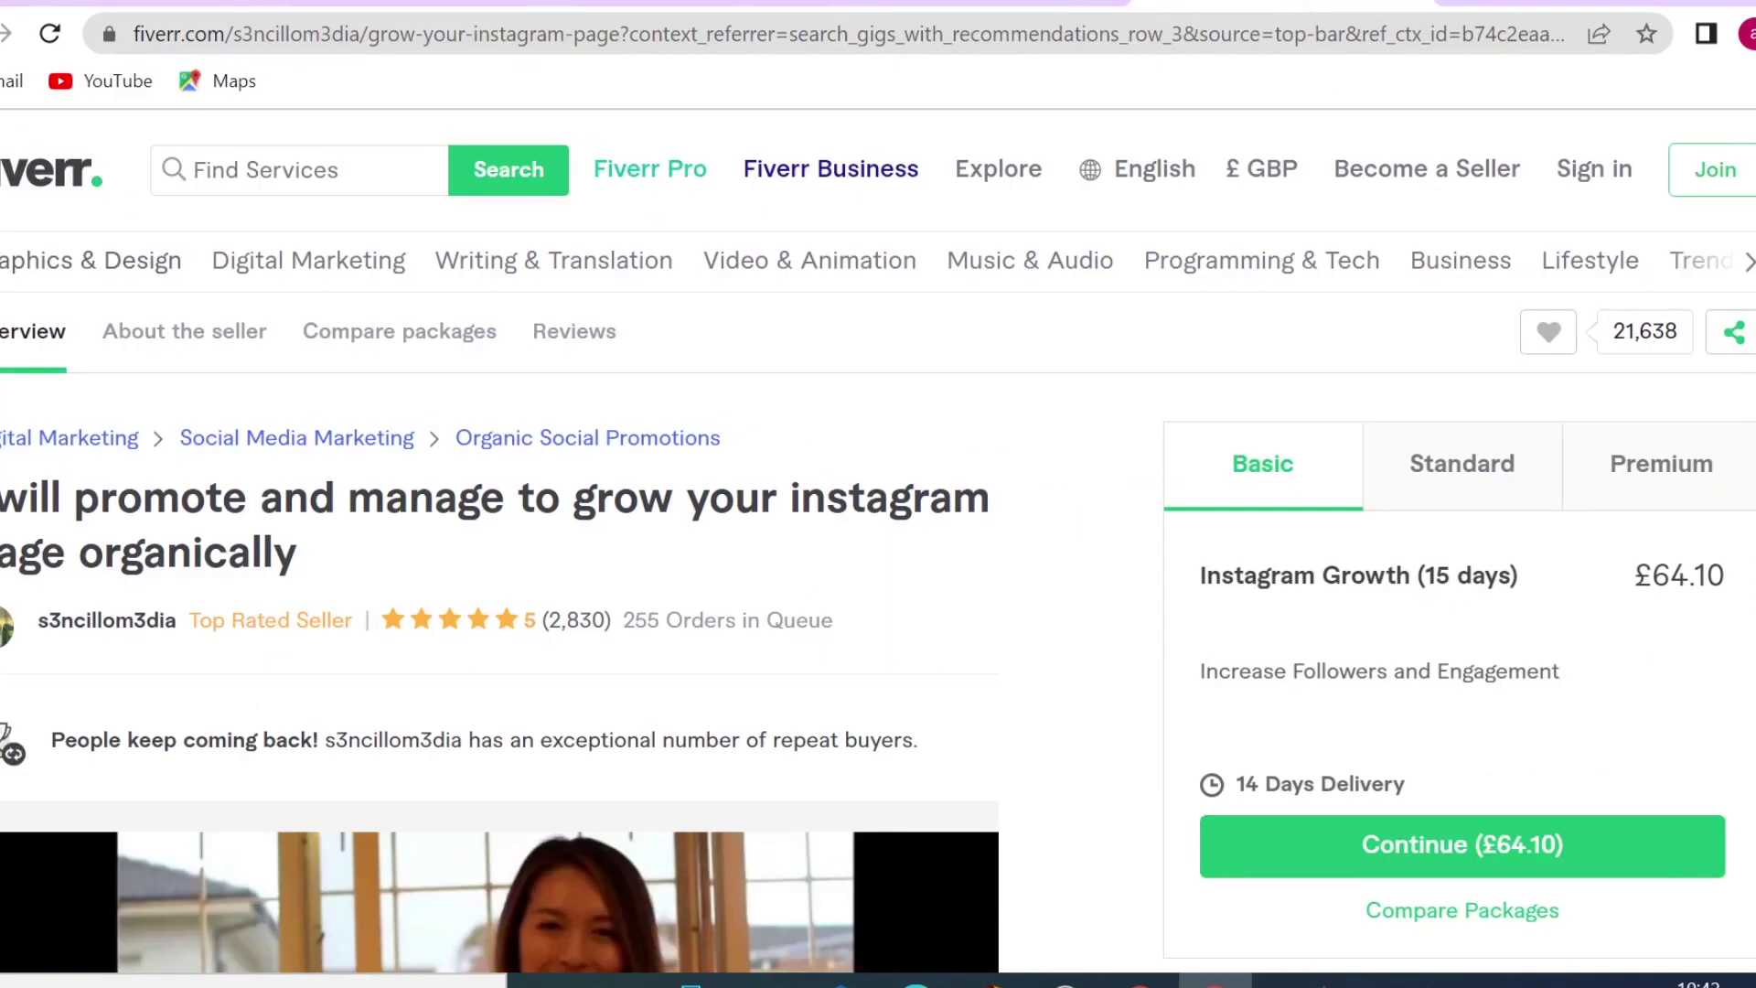
{"action": "scroll", "coordinate": [1736, 419], "scroll_direction": "down", "scroll_amount": 2}
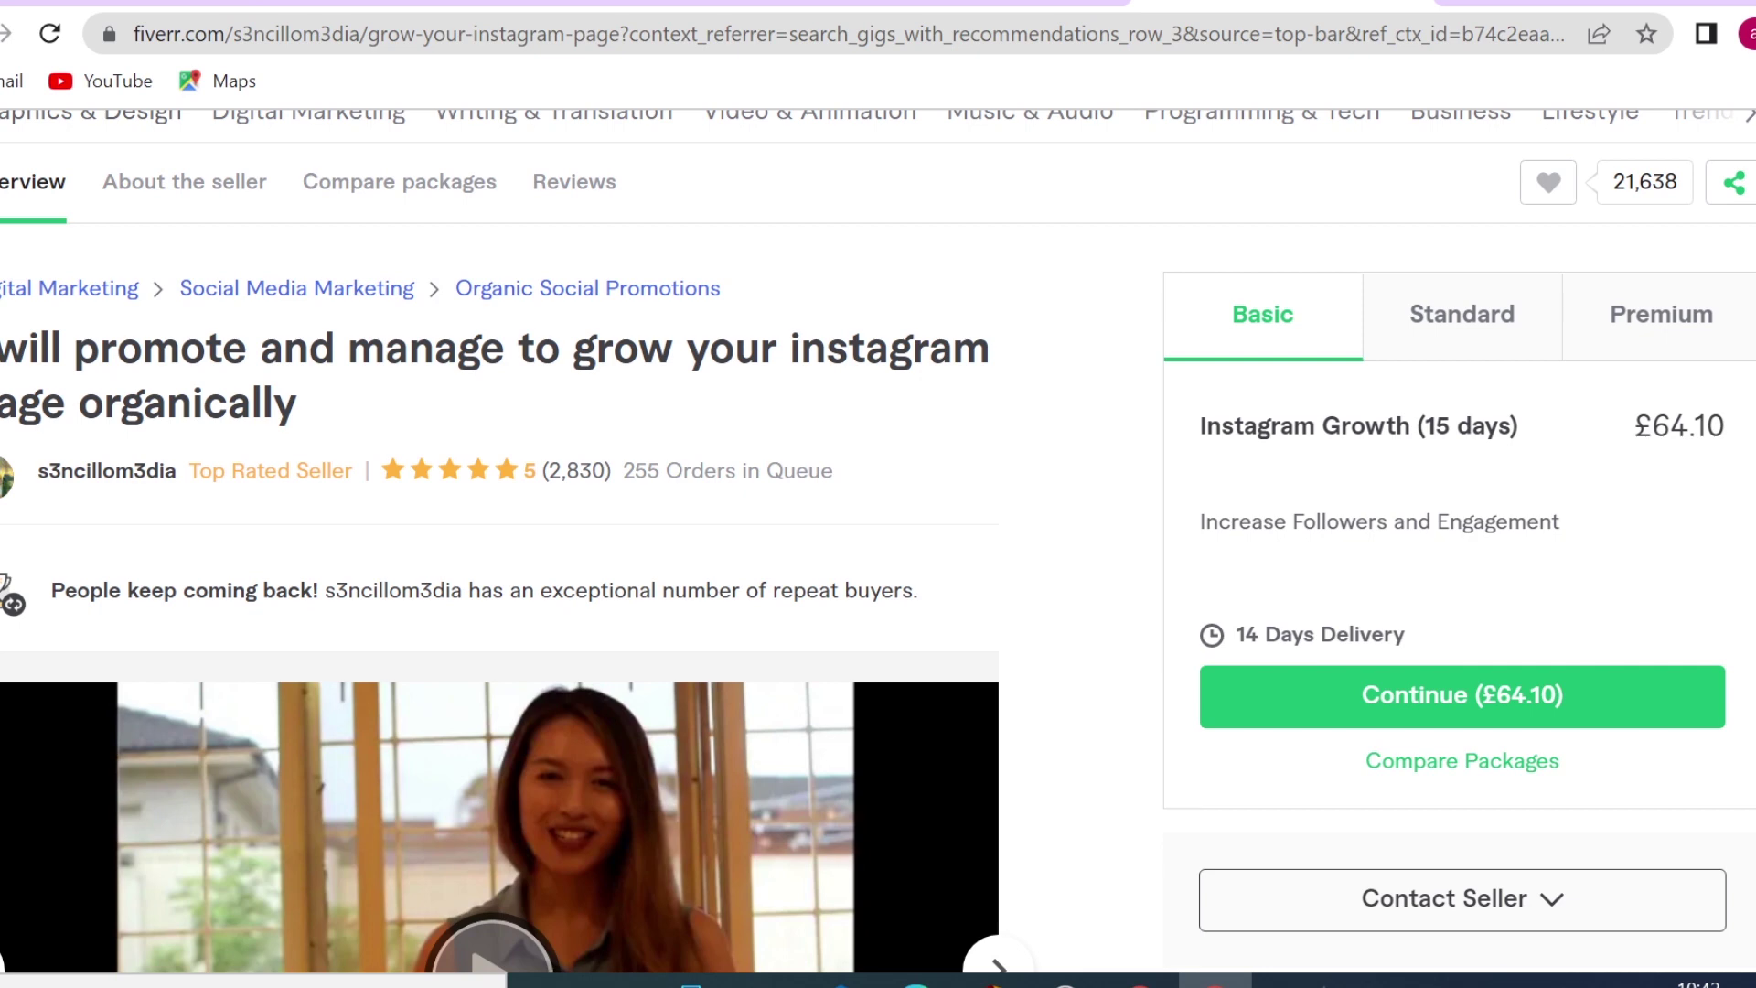
{"action": "left_click_drag", "start_coordinate": [1424, 426], "coordinate": [1474, 426]}
{"action": "left_click", "coordinate": [1478, 426]}
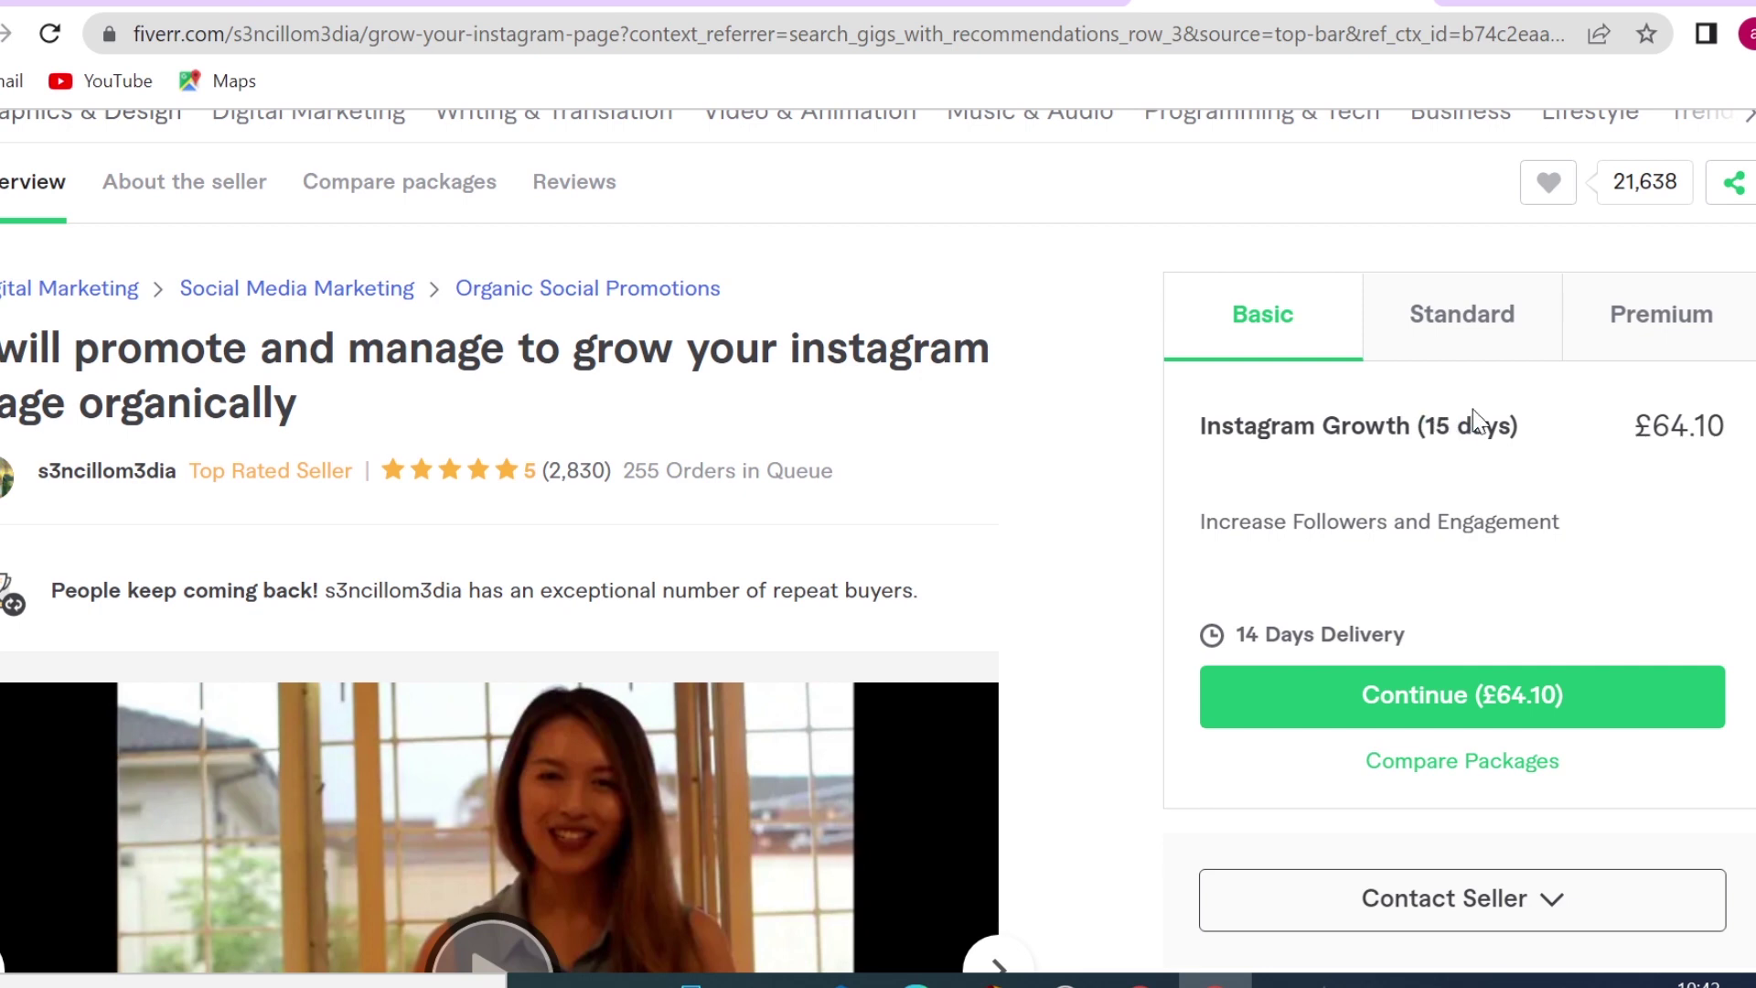
{"action": "left_click", "coordinate": [1644, 340]}
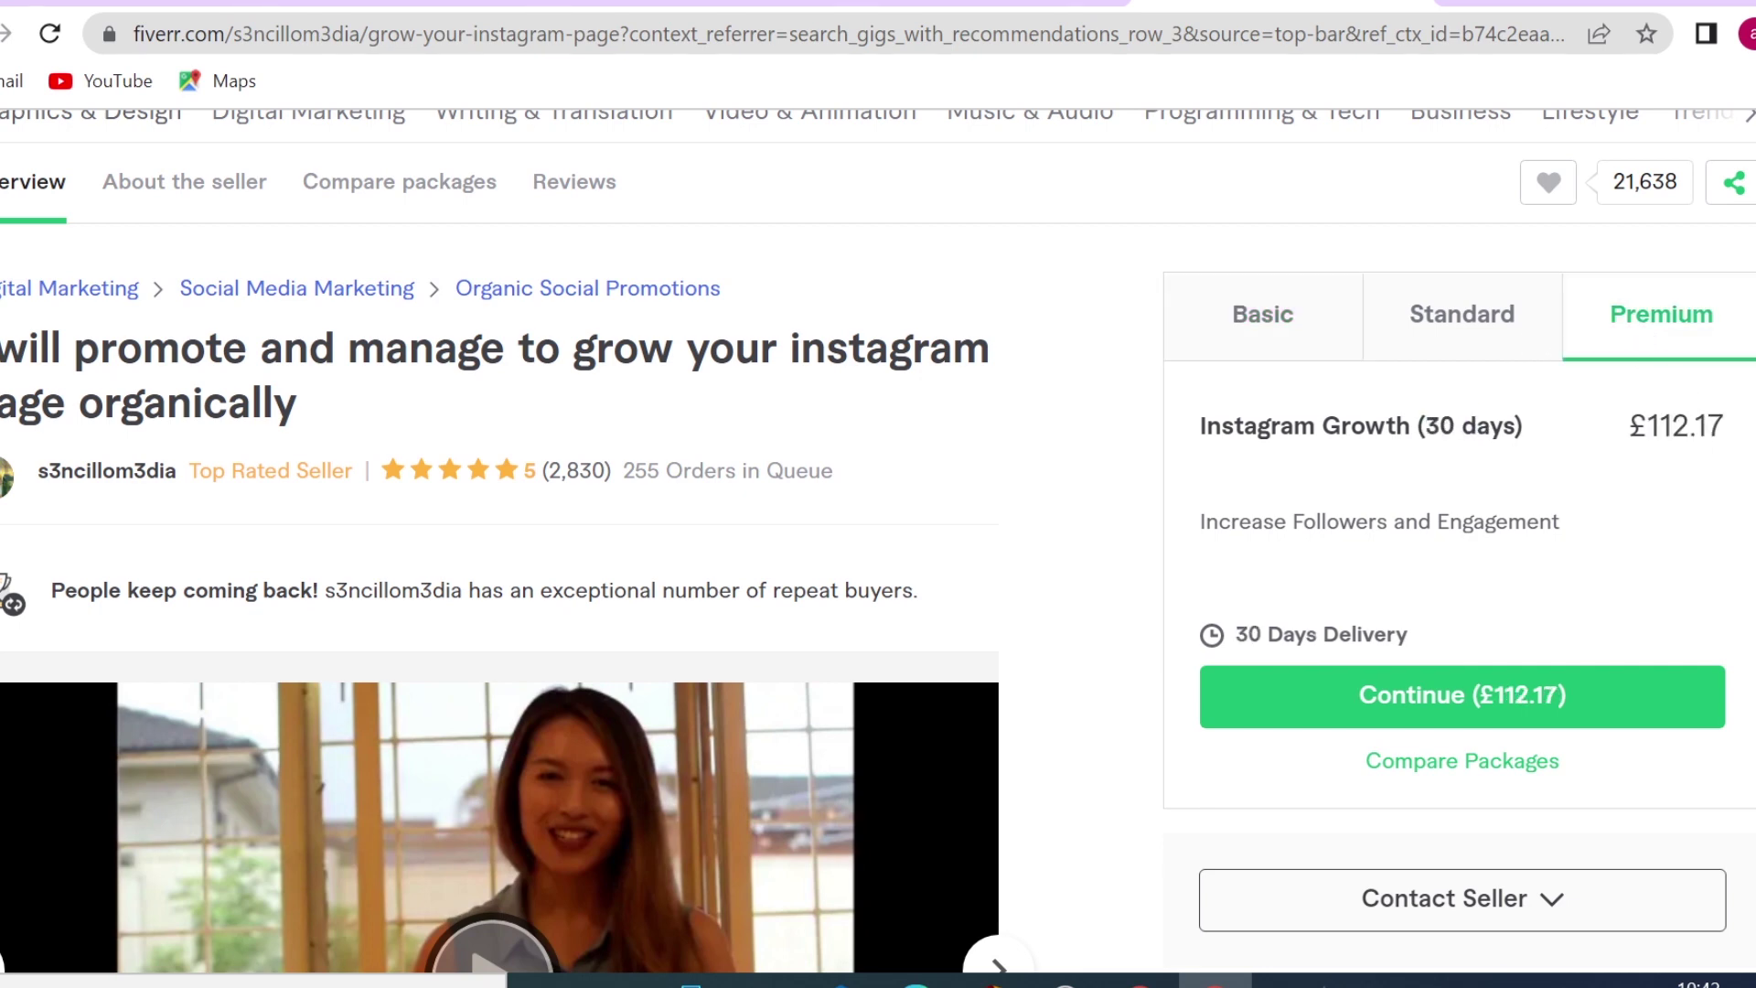
{"action": "left_click", "coordinate": [1264, 322]}
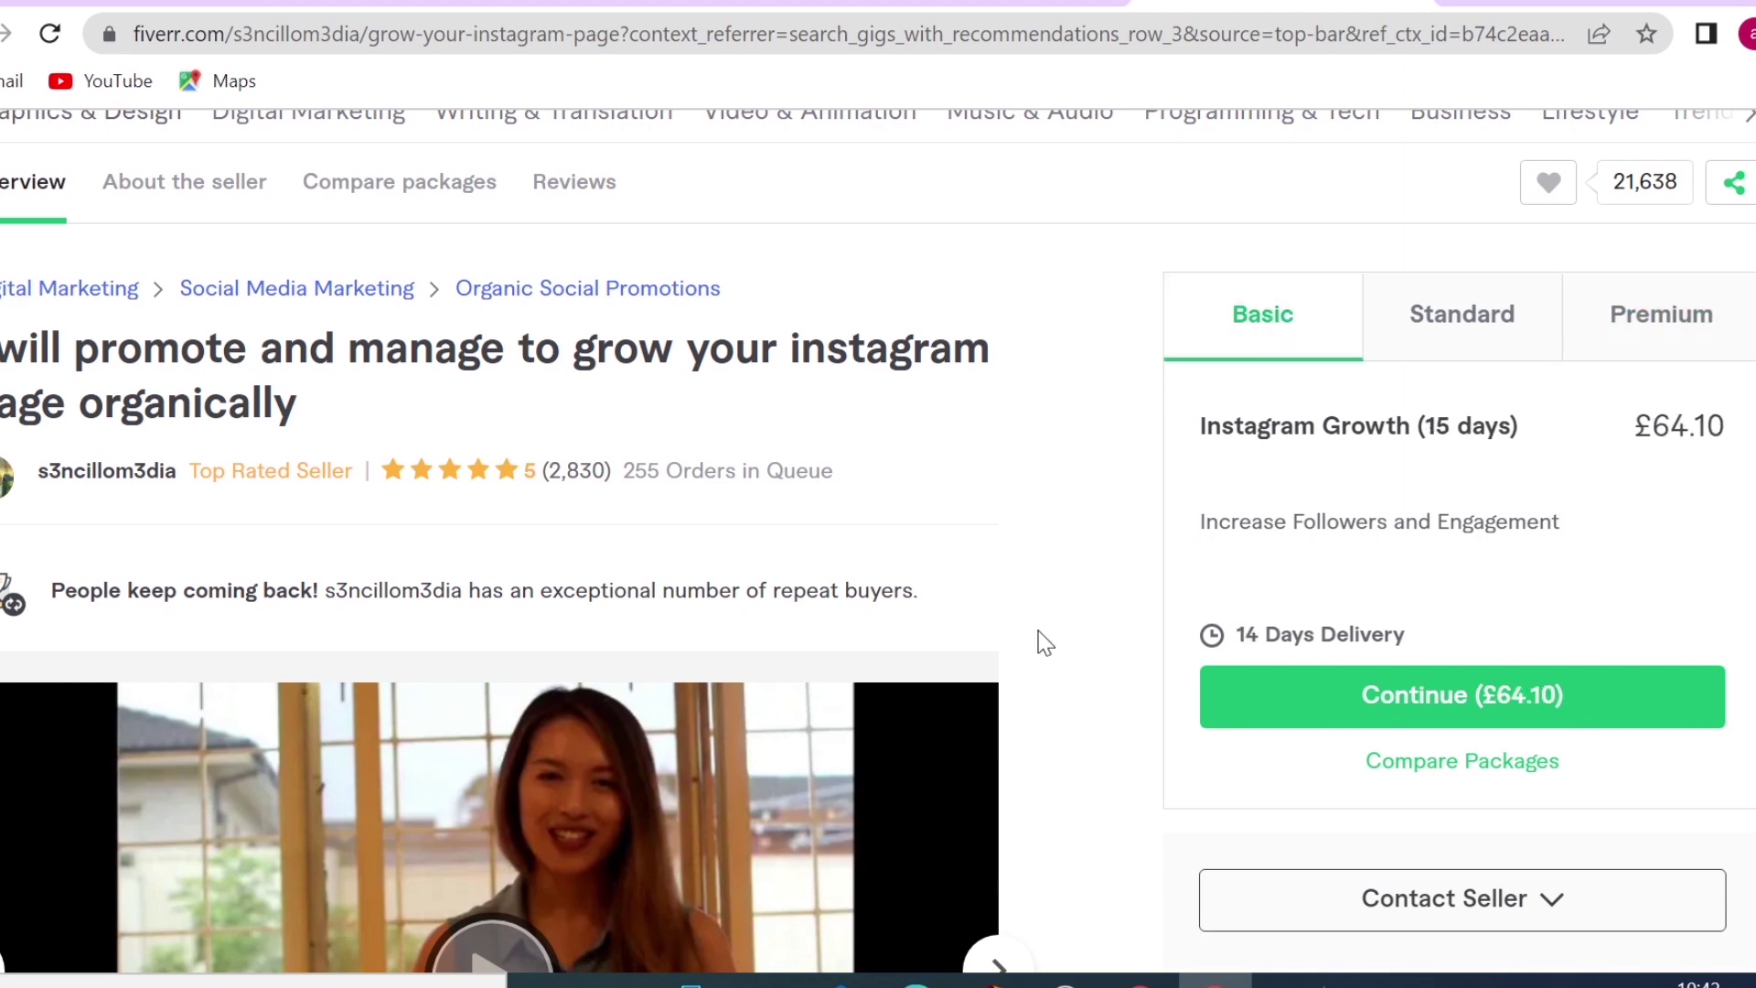
{"action": "scroll", "coordinate": [1043, 642], "scroll_direction": "down", "scroll_amount": 2}
{"action": "scroll", "coordinate": [1043, 642], "scroll_direction": "down", "scroll_amount": 2}
{"action": "scroll", "coordinate": [1040, 640], "scroll_direction": "up", "scroll_amount": 3}
{"action": "left_click_drag", "start_coordinate": [622, 472], "coordinate": [683, 471]}
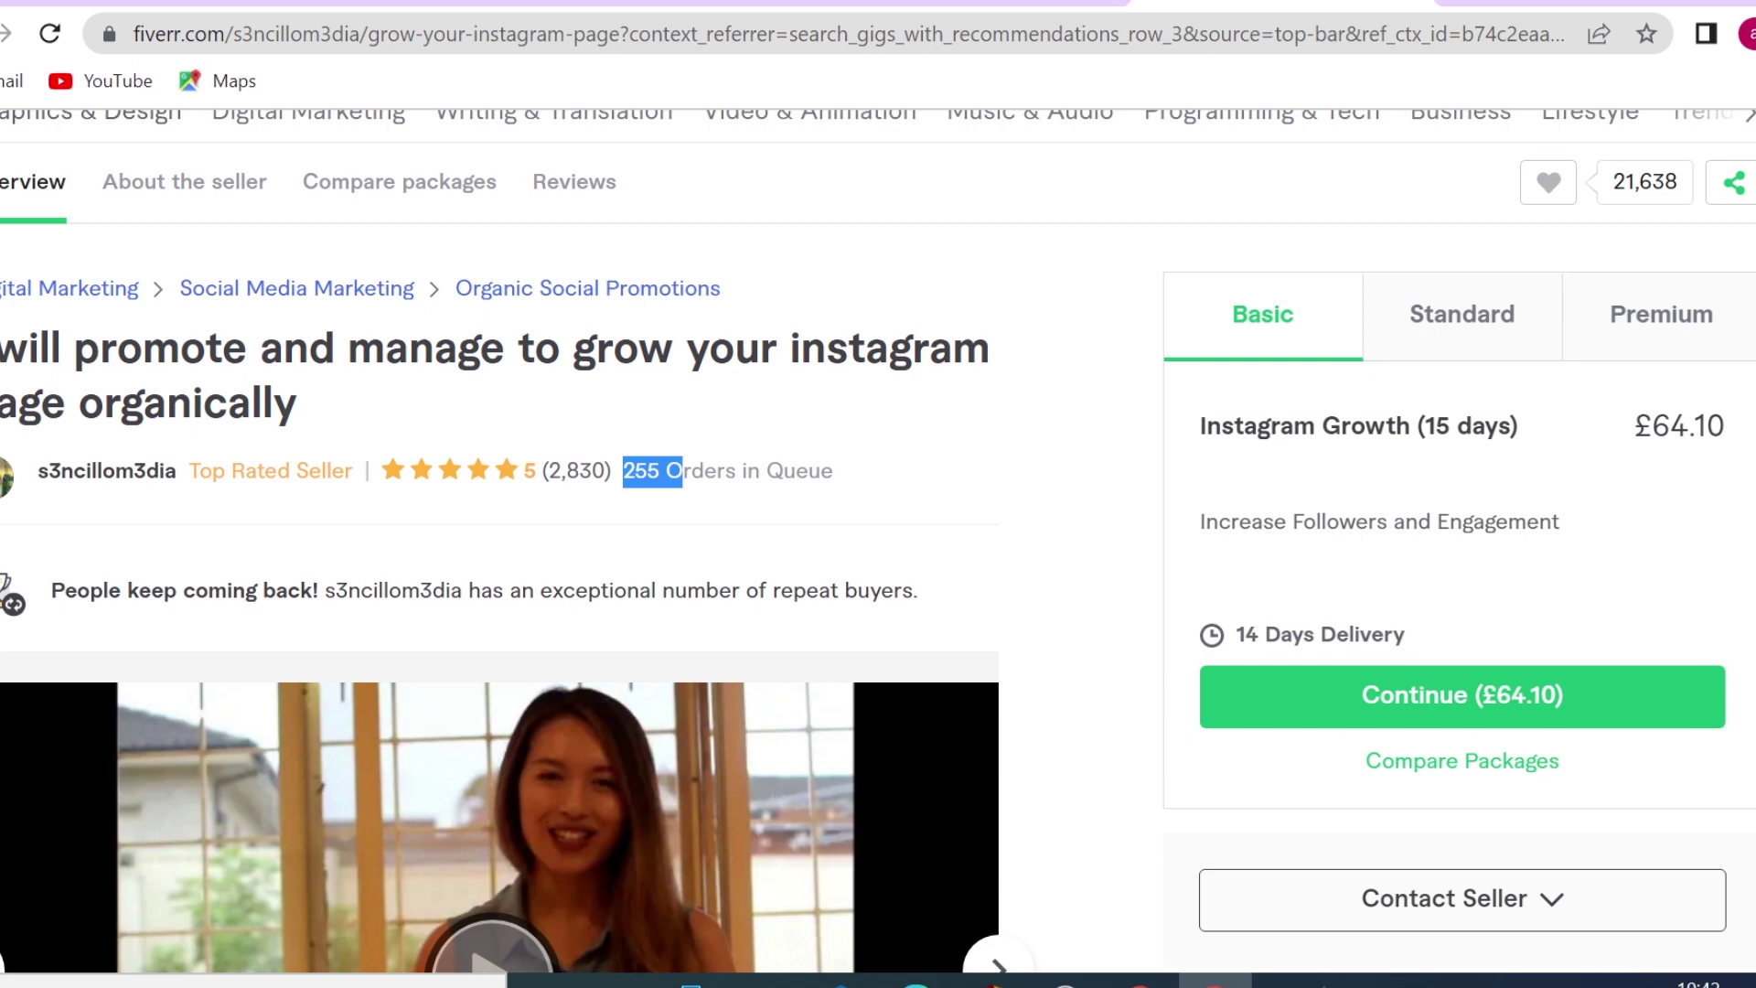
{"action": "left_click", "coordinate": [681, 472]}
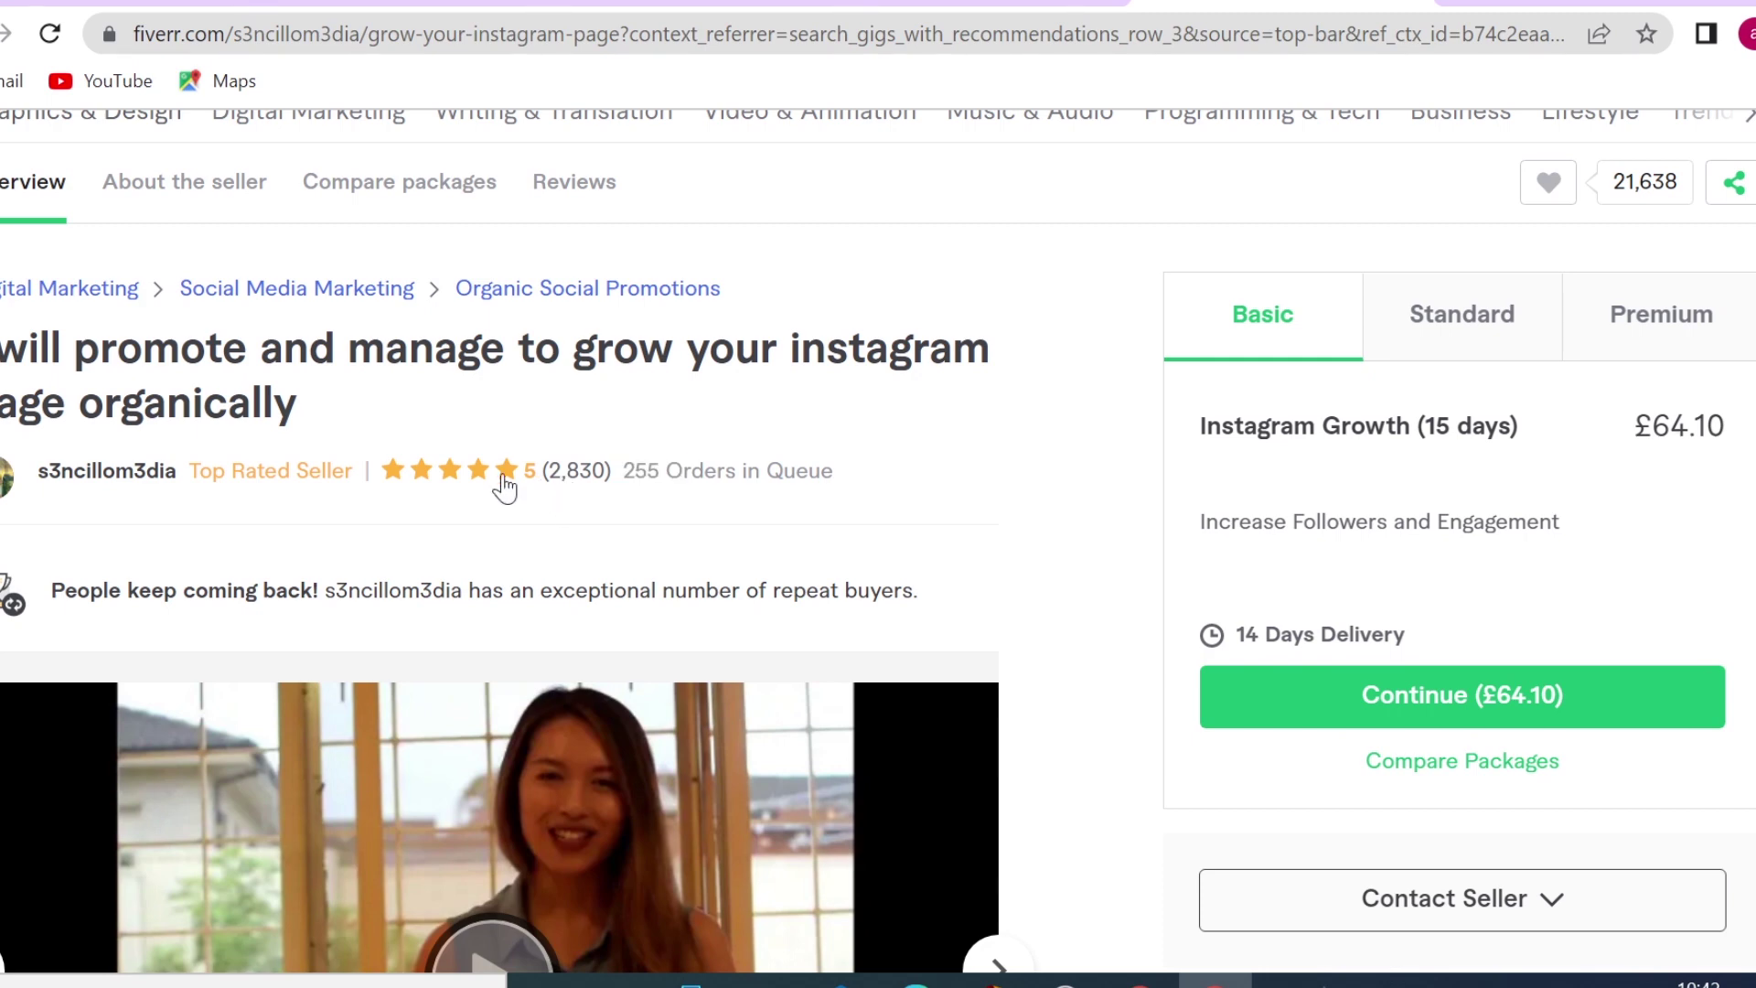
{"action": "scroll", "coordinate": [508, 479], "scroll_direction": "down", "scroll_amount": 2}
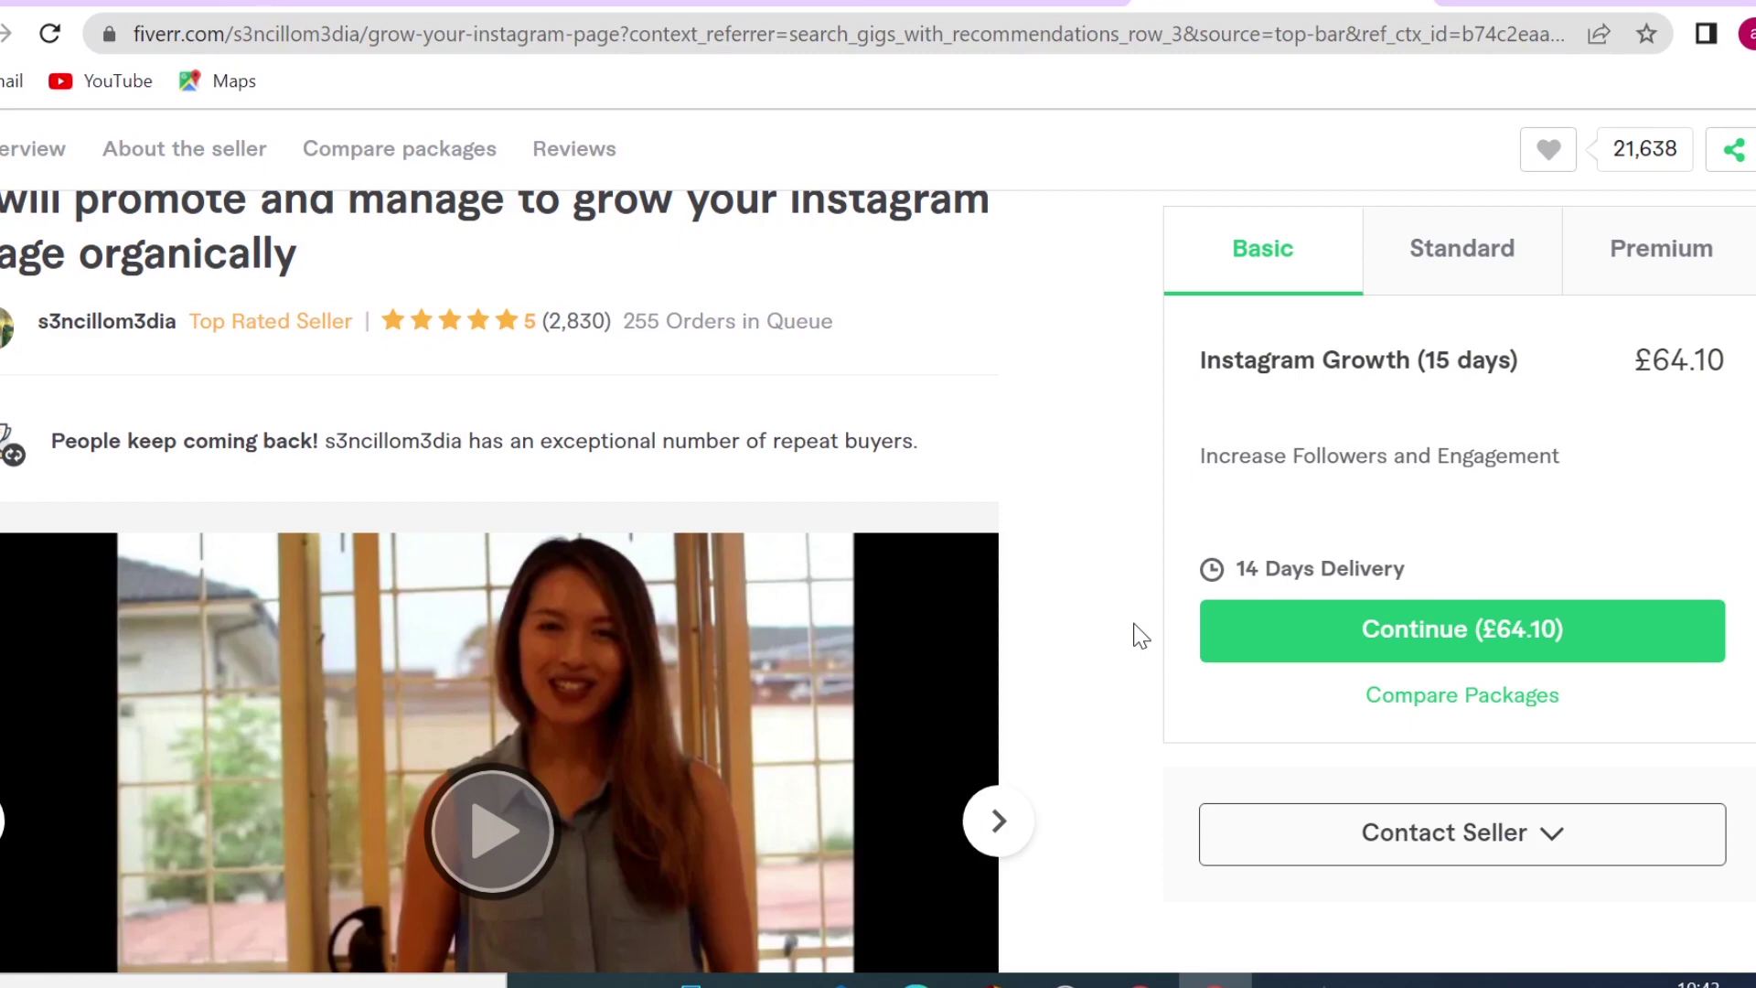
{"action": "scroll", "coordinate": [1137, 629], "scroll_direction": "up", "scroll_amount": 2}
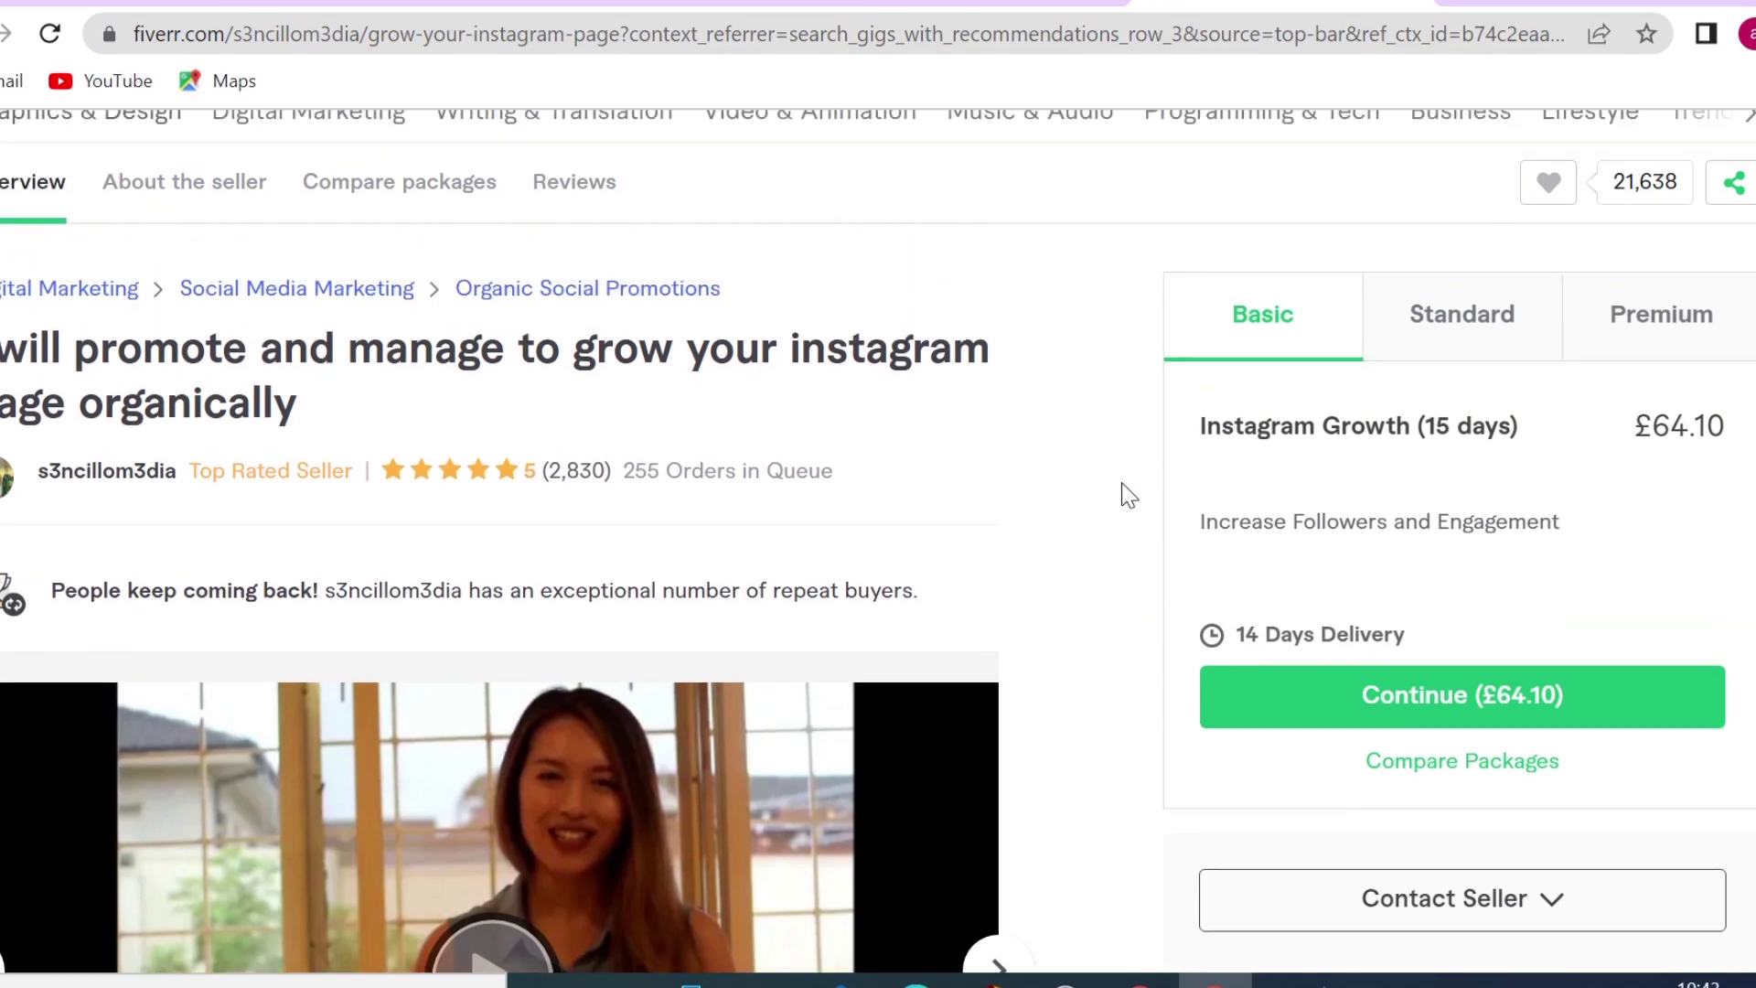
{"action": "scroll", "coordinate": [1137, 656], "scroll_direction": "down", "scroll_amount": 5}
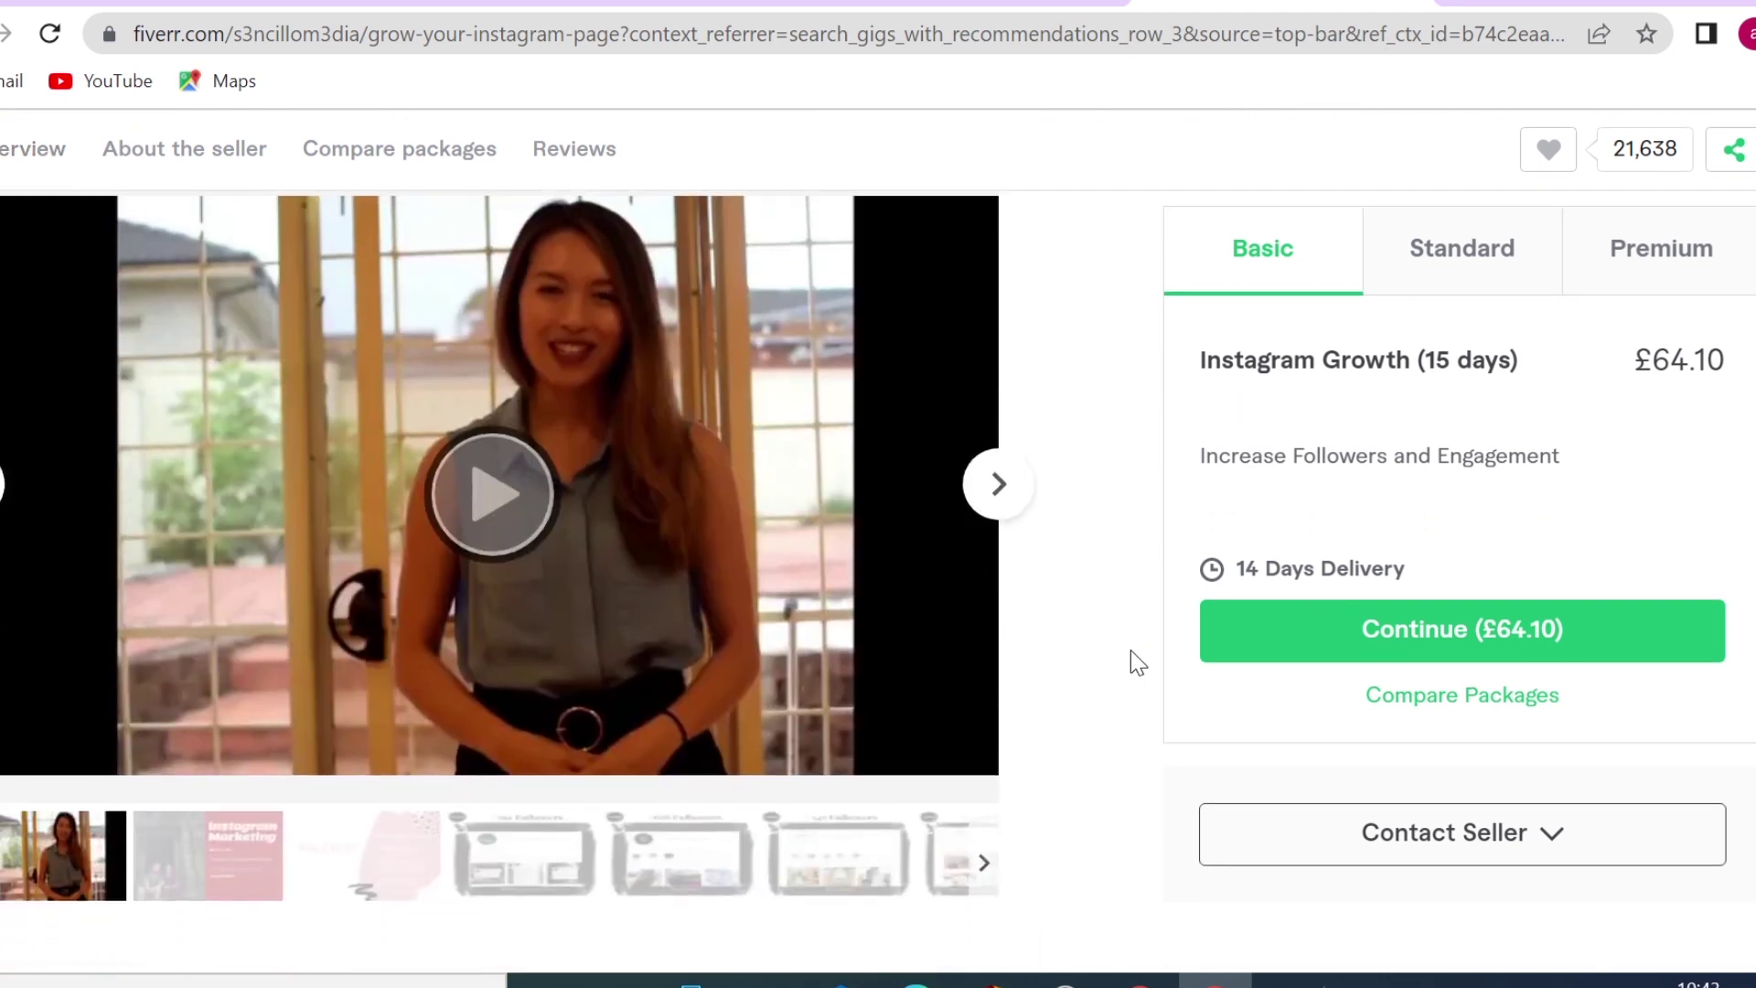
{"action": "scroll", "coordinate": [1137, 658], "scroll_direction": "down", "scroll_amount": 4}
{"action": "scroll", "coordinate": [1130, 650], "scroll_direction": "down", "scroll_amount": 2}
{"action": "scroll", "coordinate": [1130, 651], "scroll_direction": "down", "scroll_amount": 1}
{"action": "scroll", "coordinate": [1130, 651], "scroll_direction": "down", "scroll_amount": 3}
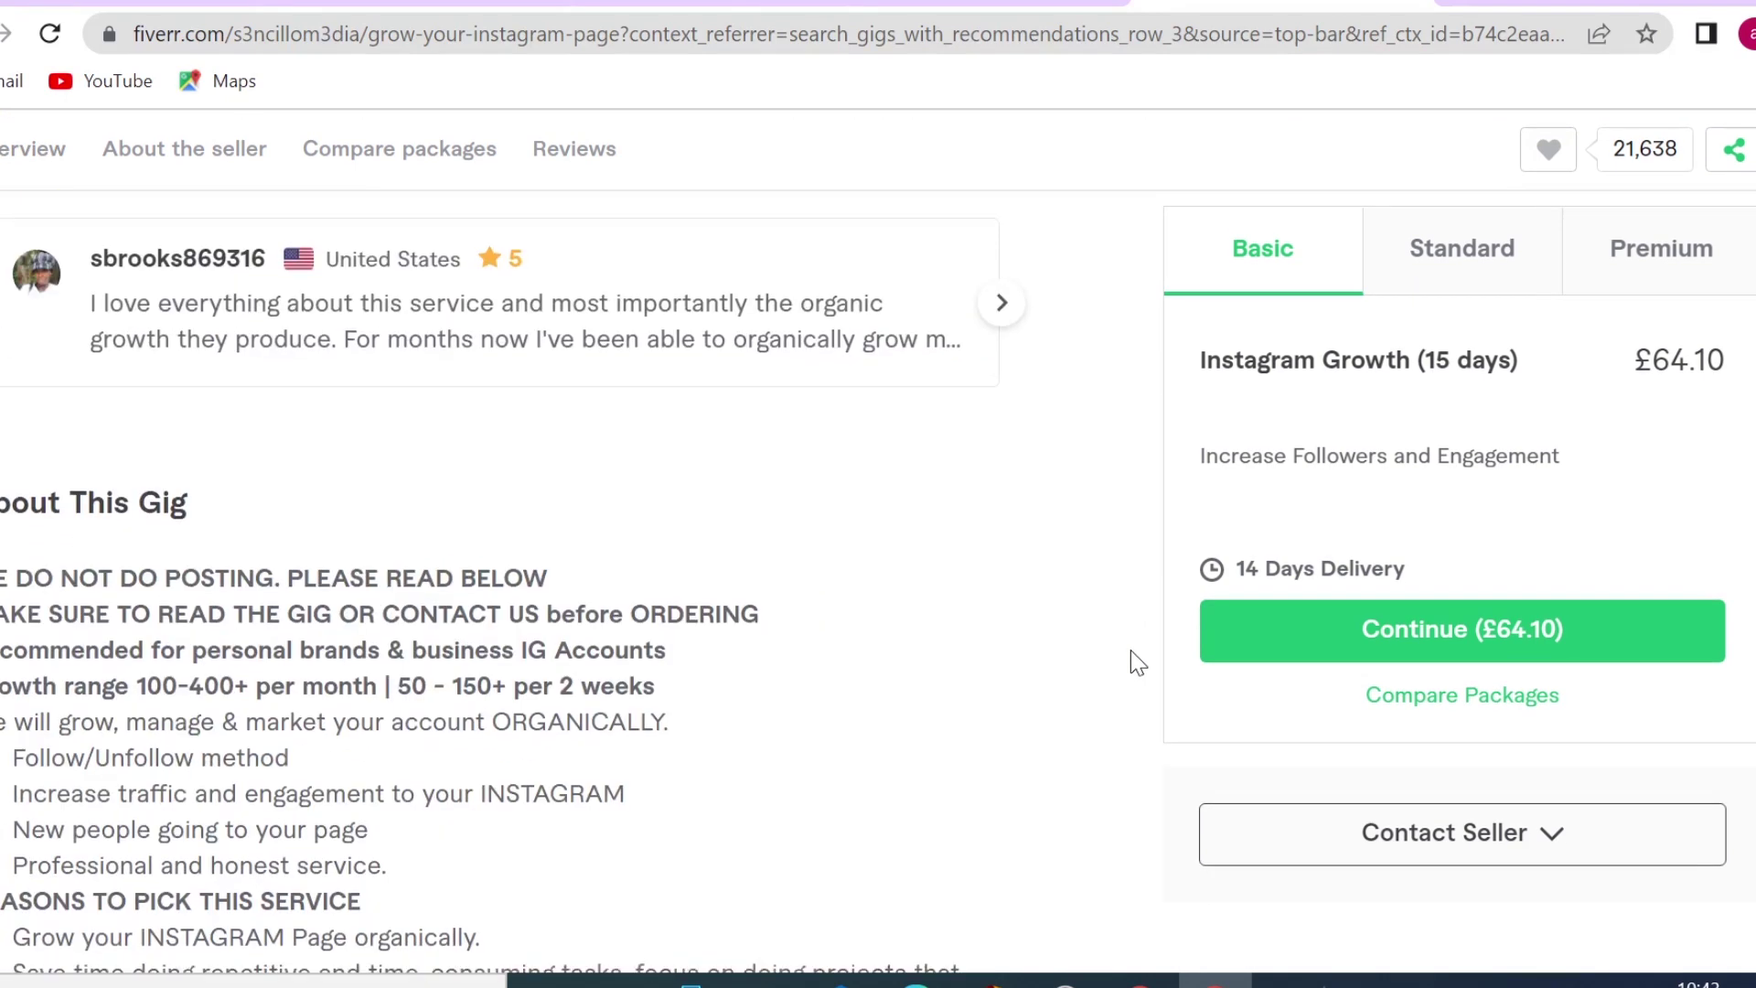
{"action": "scroll", "coordinate": [1130, 650], "scroll_direction": "down", "scroll_amount": 2}
{"action": "scroll", "coordinate": [1130, 650], "scroll_direction": "down", "scroll_amount": 2}
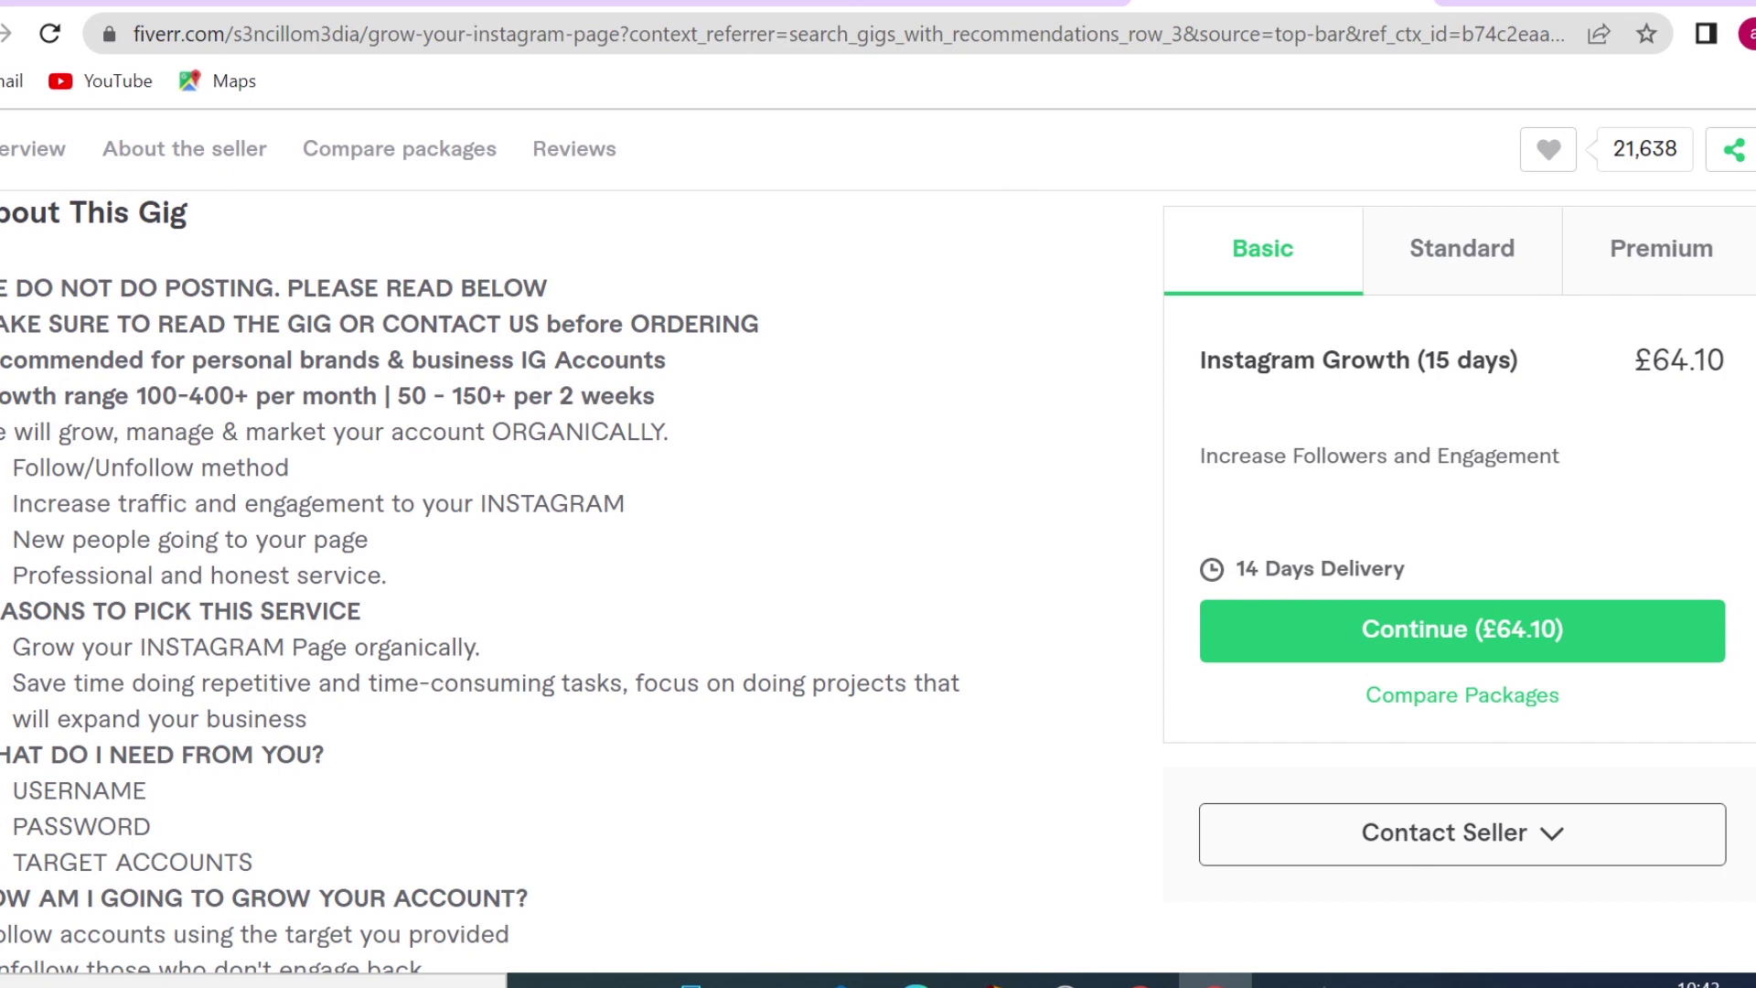
{"action": "left_click_drag", "start_coordinate": [4, 279], "coordinate": [653, 819]}
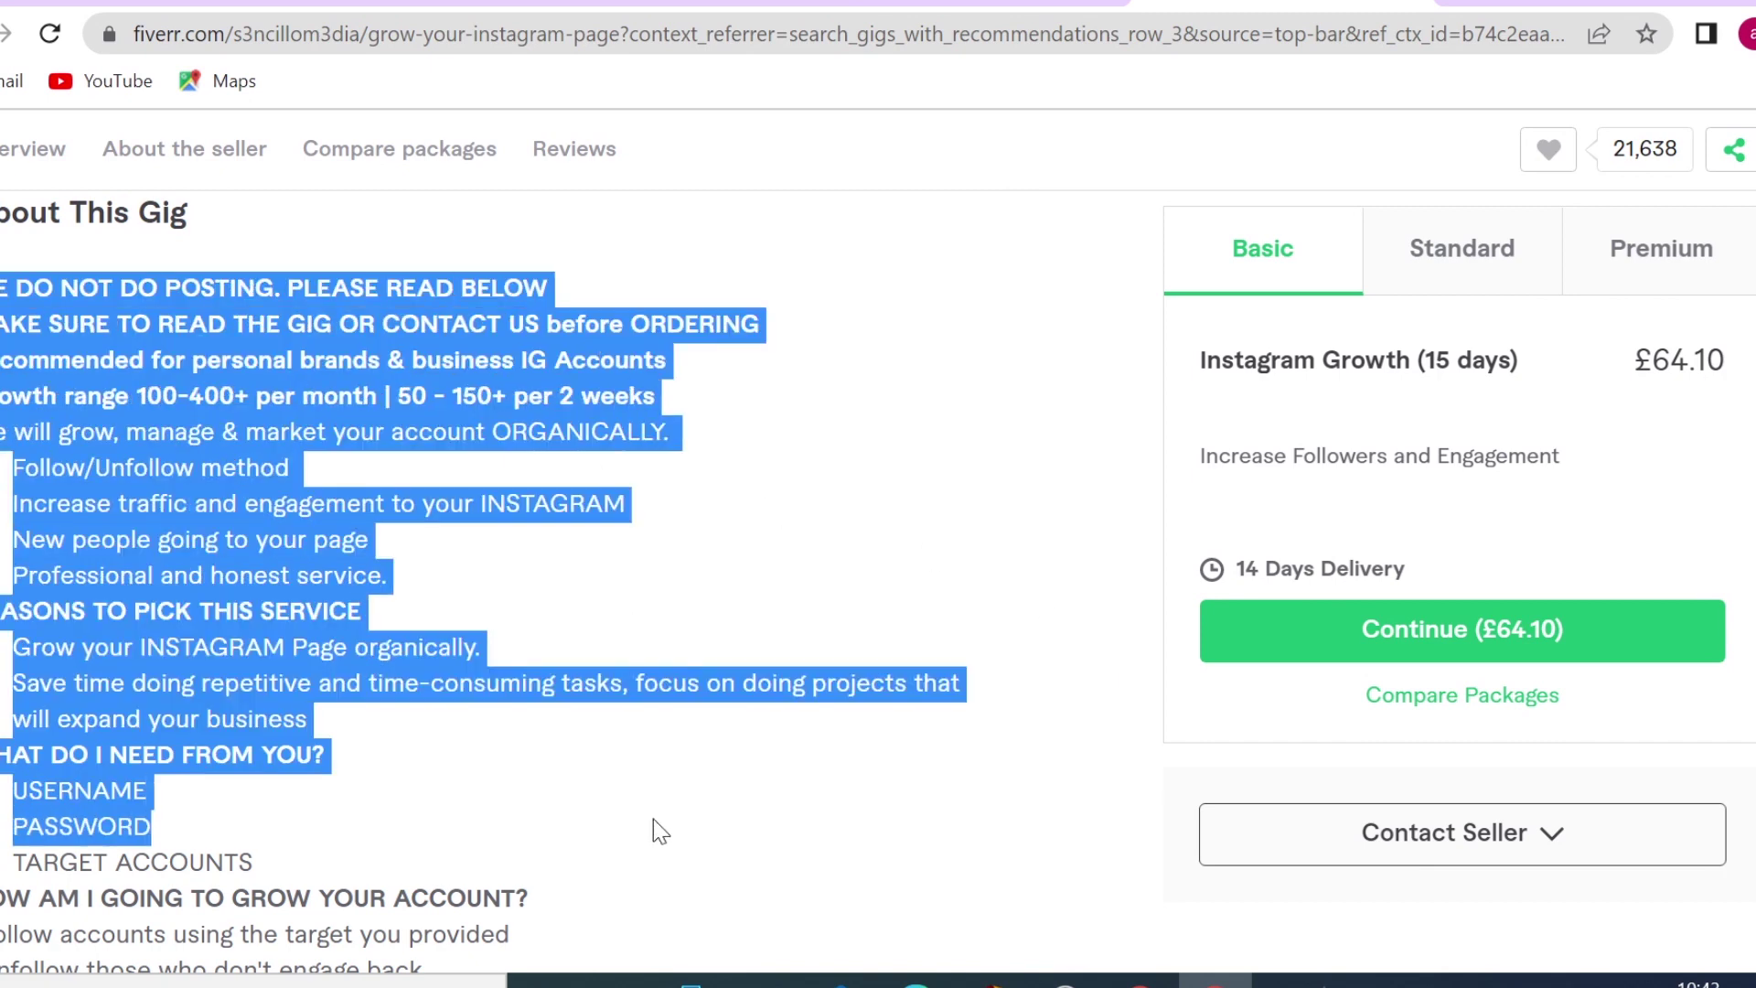
{"action": "left_click", "coordinate": [832, 748]}
{"action": "scroll", "coordinate": [833, 748], "scroll_direction": "down", "scroll_amount": 8}
{"action": "scroll", "coordinate": [915, 732], "scroll_direction": "down", "scroll_amount": 8}
{"action": "scroll", "coordinate": [1097, 723], "scroll_direction": "down", "scroll_amount": 8}
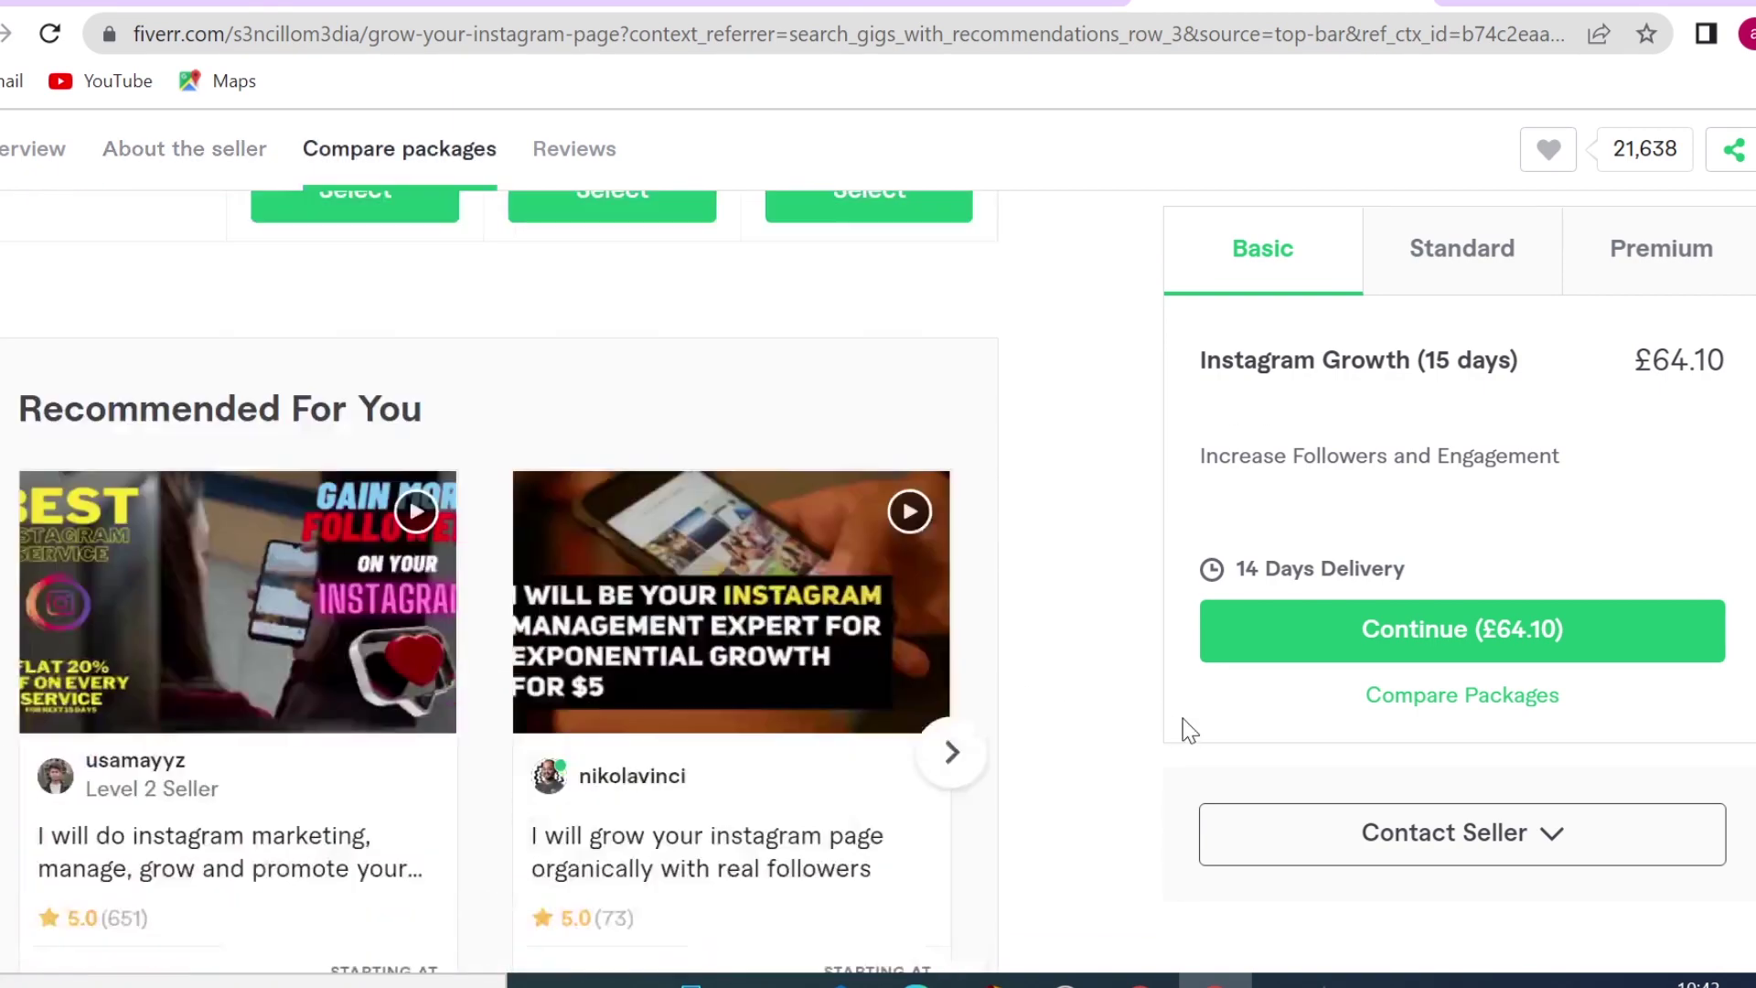
{"action": "scroll", "coordinate": [1244, 725], "scroll_direction": "down", "scroll_amount": 8}
{"action": "scroll", "coordinate": [1336, 736], "scroll_direction": "down", "scroll_amount": 5}
{"action": "scroll", "coordinate": [929, 815], "scroll_direction": "down", "scroll_amount": 2}
{"action": "scroll", "coordinate": [411, 529], "scroll_direction": "up", "scroll_amount": 10}
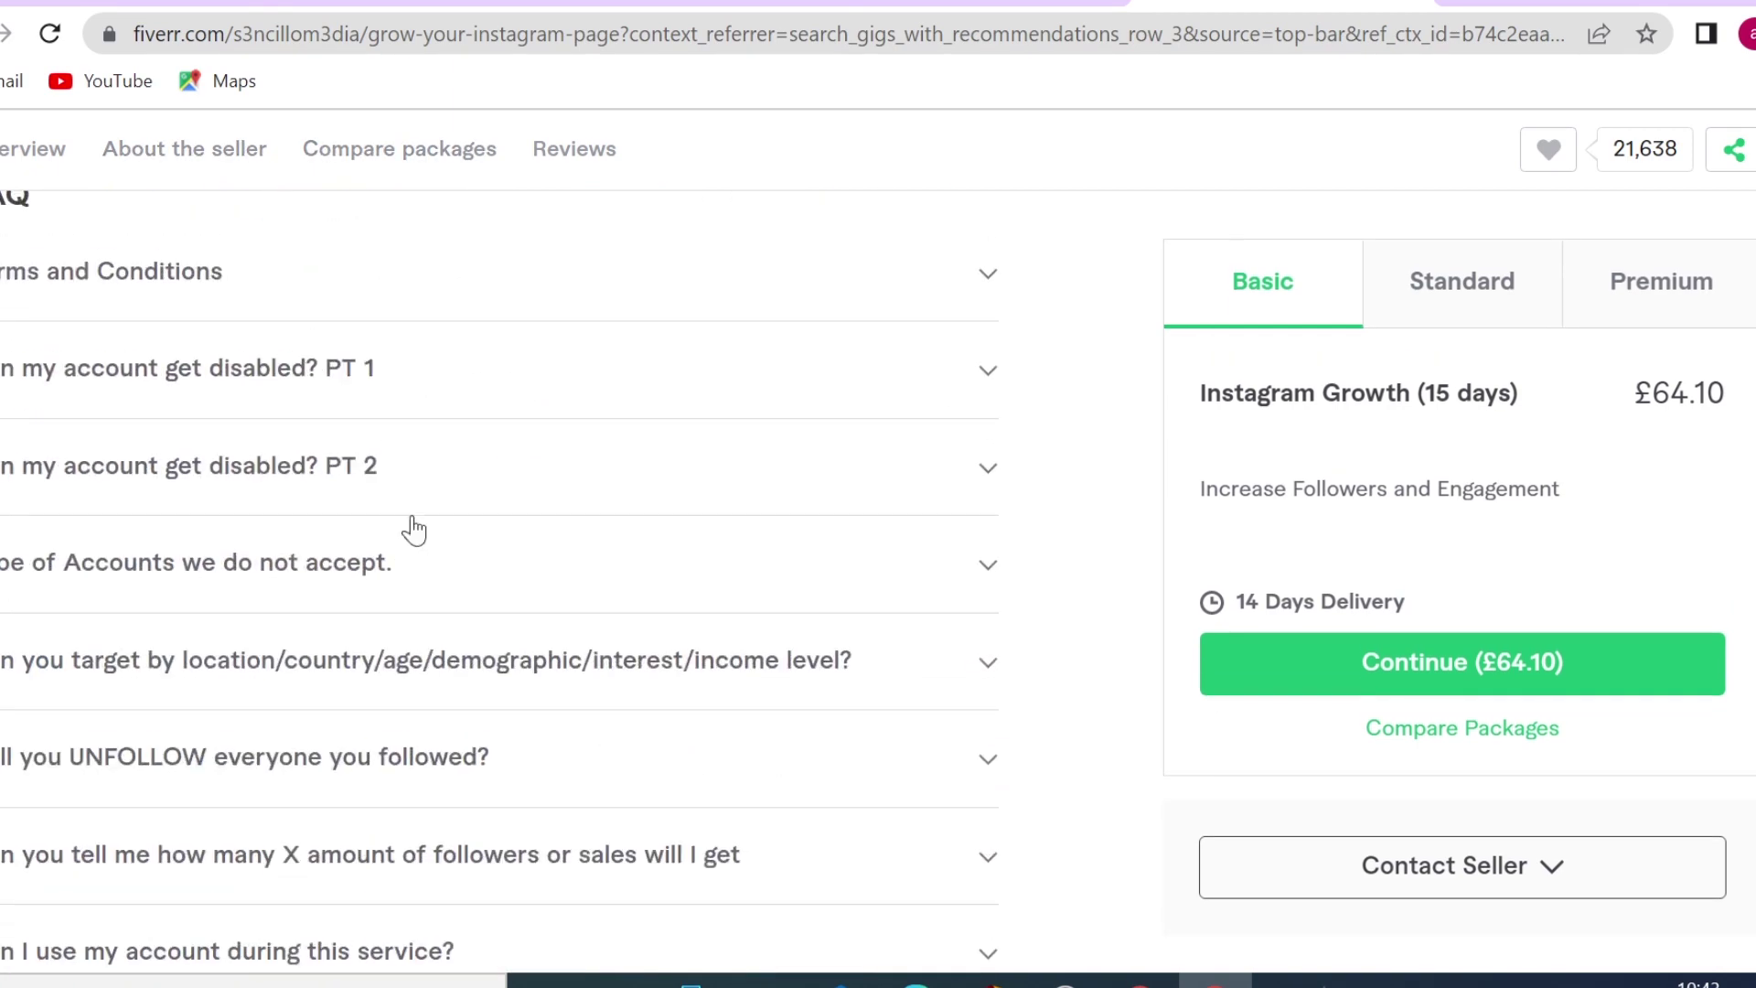
{"action": "scroll", "coordinate": [398, 755], "scroll_direction": "down", "scroll_amount": 9}
{"action": "scroll", "coordinate": [398, 755], "scroll_direction": "down", "scroll_amount": 1}
{"action": "scroll", "coordinate": [439, 750], "scroll_direction": "down", "scroll_amount": 8}
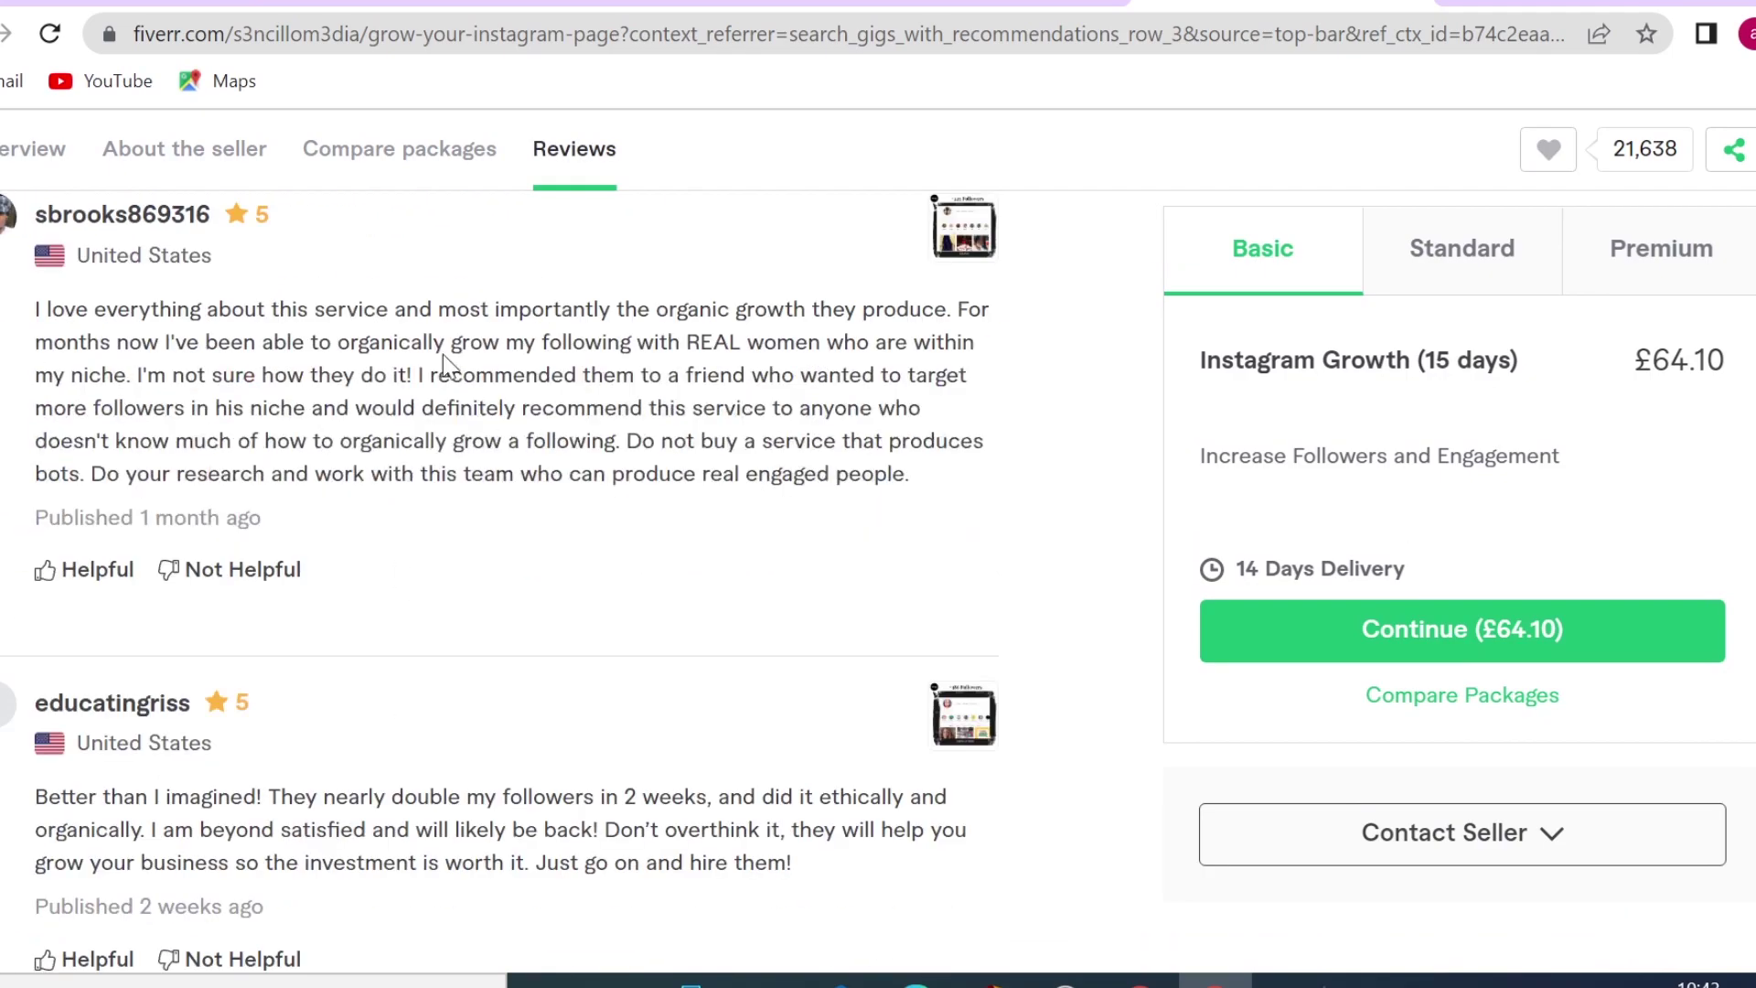
{"action": "scroll", "coordinate": [475, 750], "scroll_direction": "down", "scroll_amount": 8}
{"action": "scroll", "coordinate": [508, 746], "scroll_direction": "down", "scroll_amount": 8}
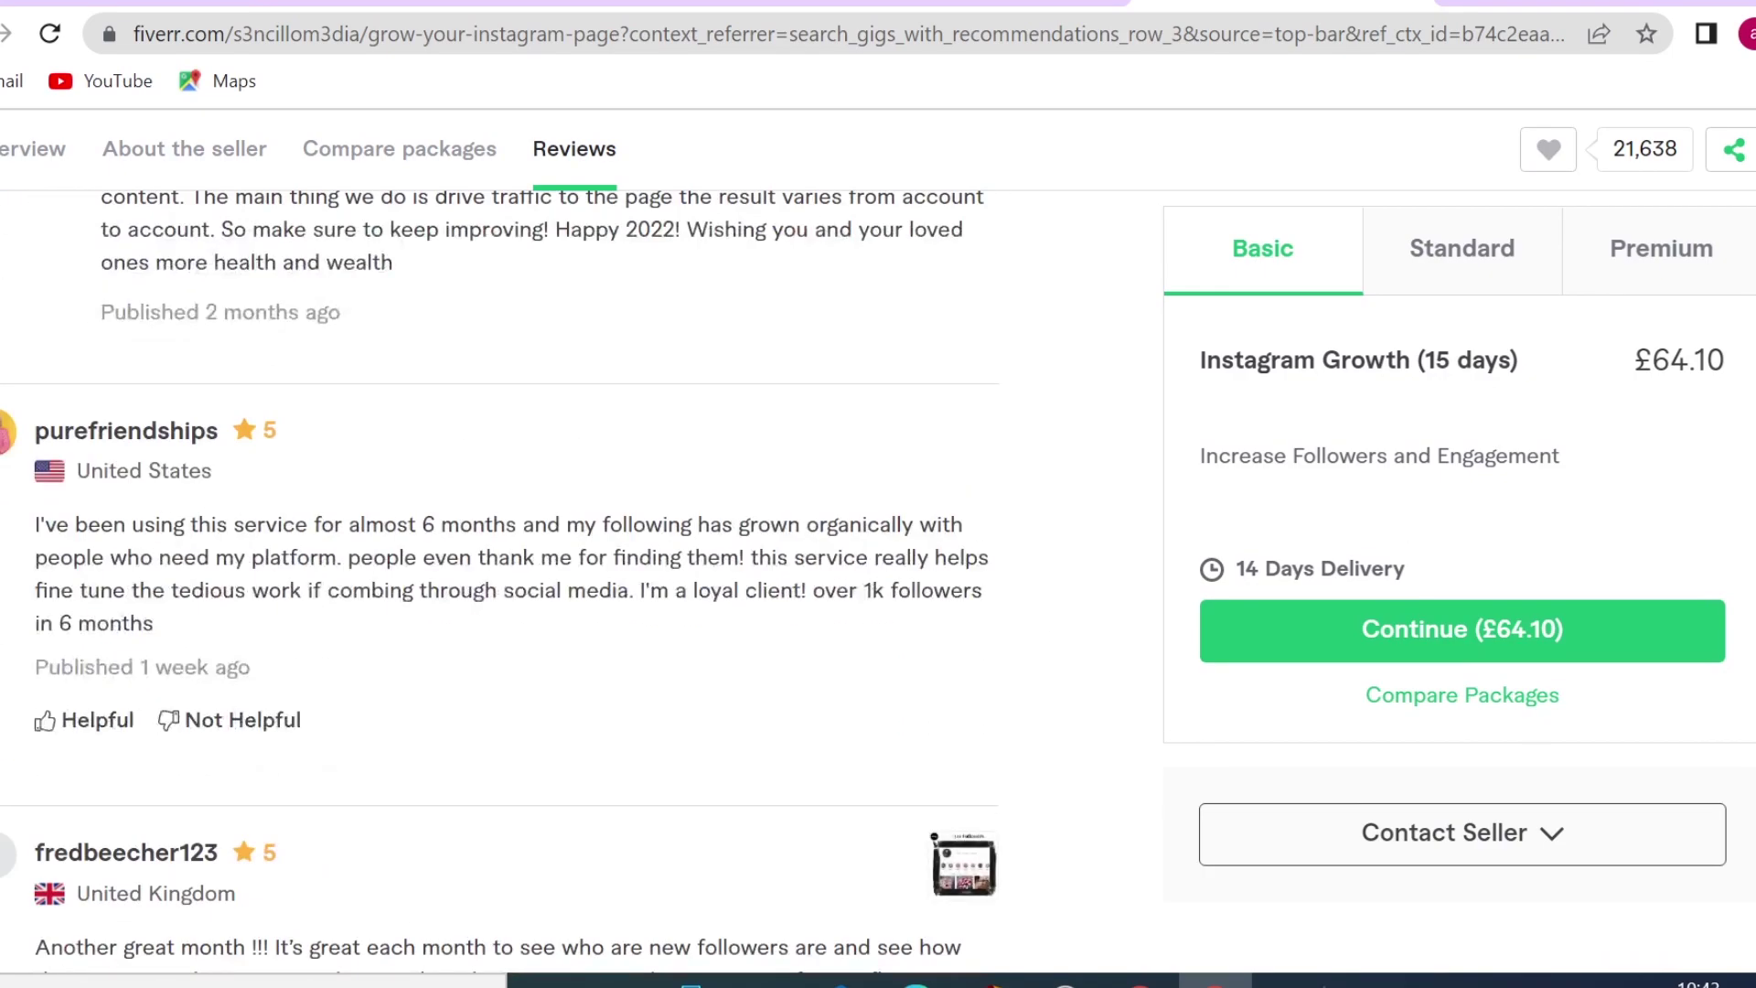
{"action": "scroll", "coordinate": [499, 548], "scroll_direction": "up", "scroll_amount": 15}
{"action": "scroll", "coordinate": [499, 549], "scroll_direction": "up", "scroll_amount": 10}
{"action": "scroll", "coordinate": [499, 548], "scroll_direction": "up", "scroll_amount": 6}
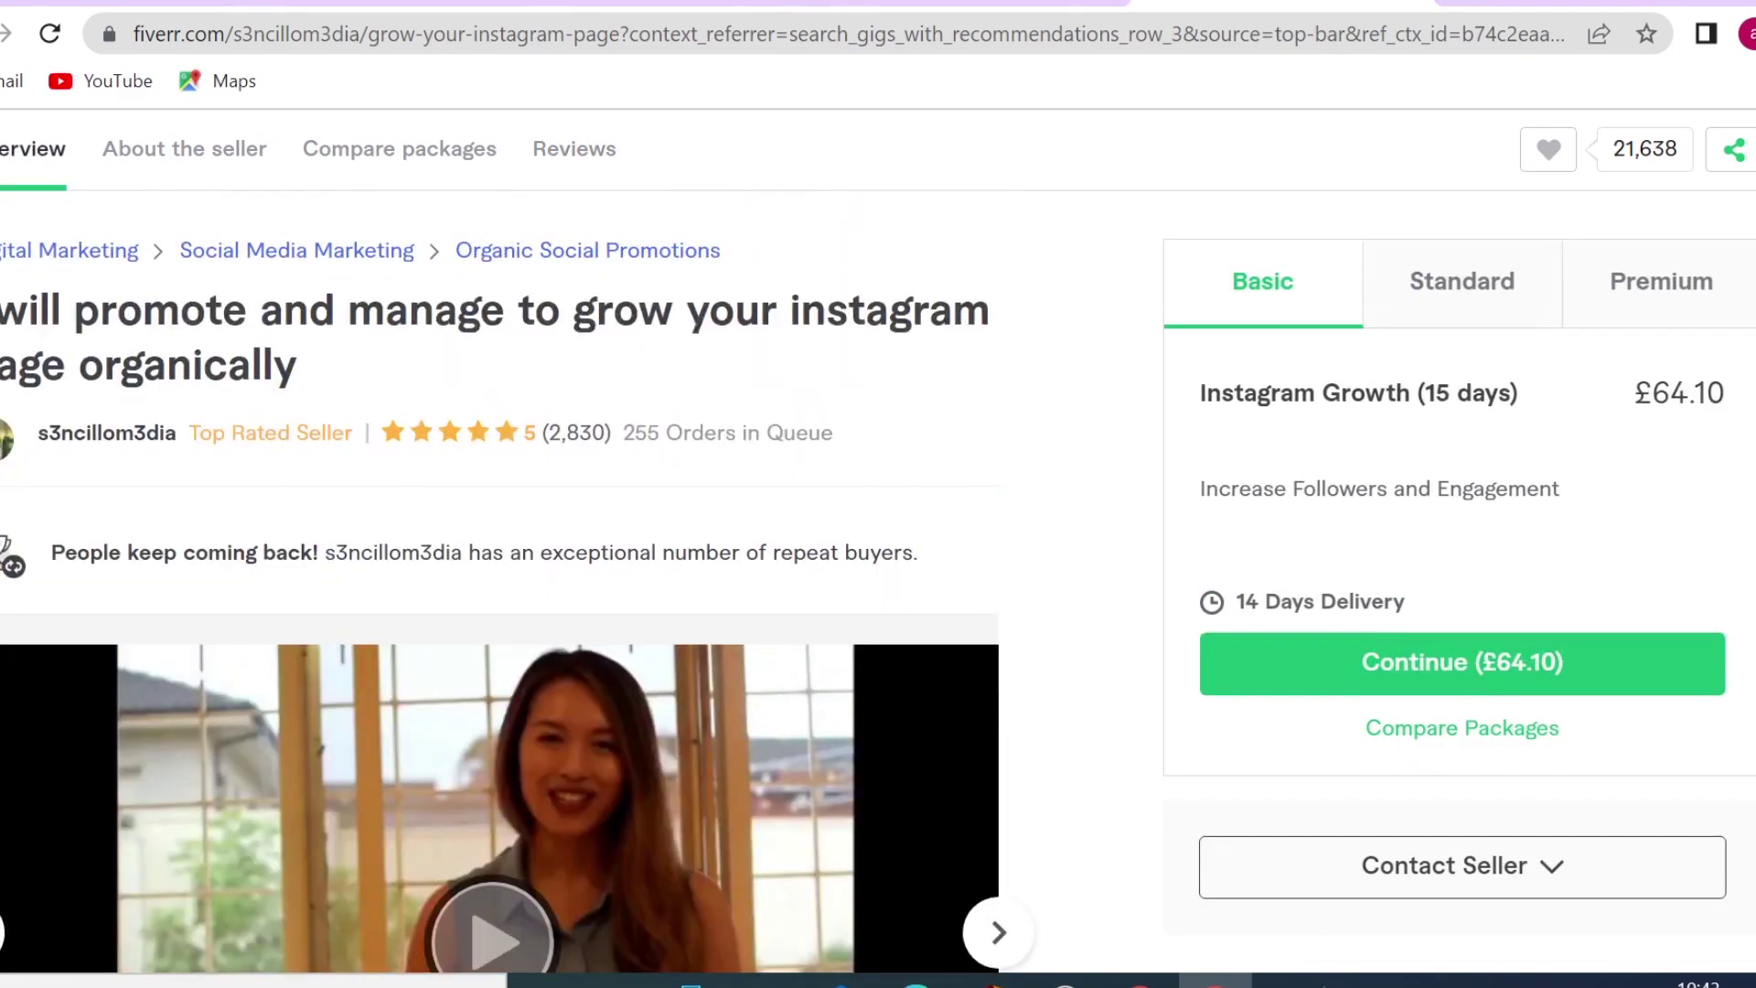
{"action": "scroll", "coordinate": [499, 549], "scroll_direction": "up", "scroll_amount": 3}
{"action": "scroll", "coordinate": [961, 784], "scroll_direction": "down", "scroll_amount": 3}
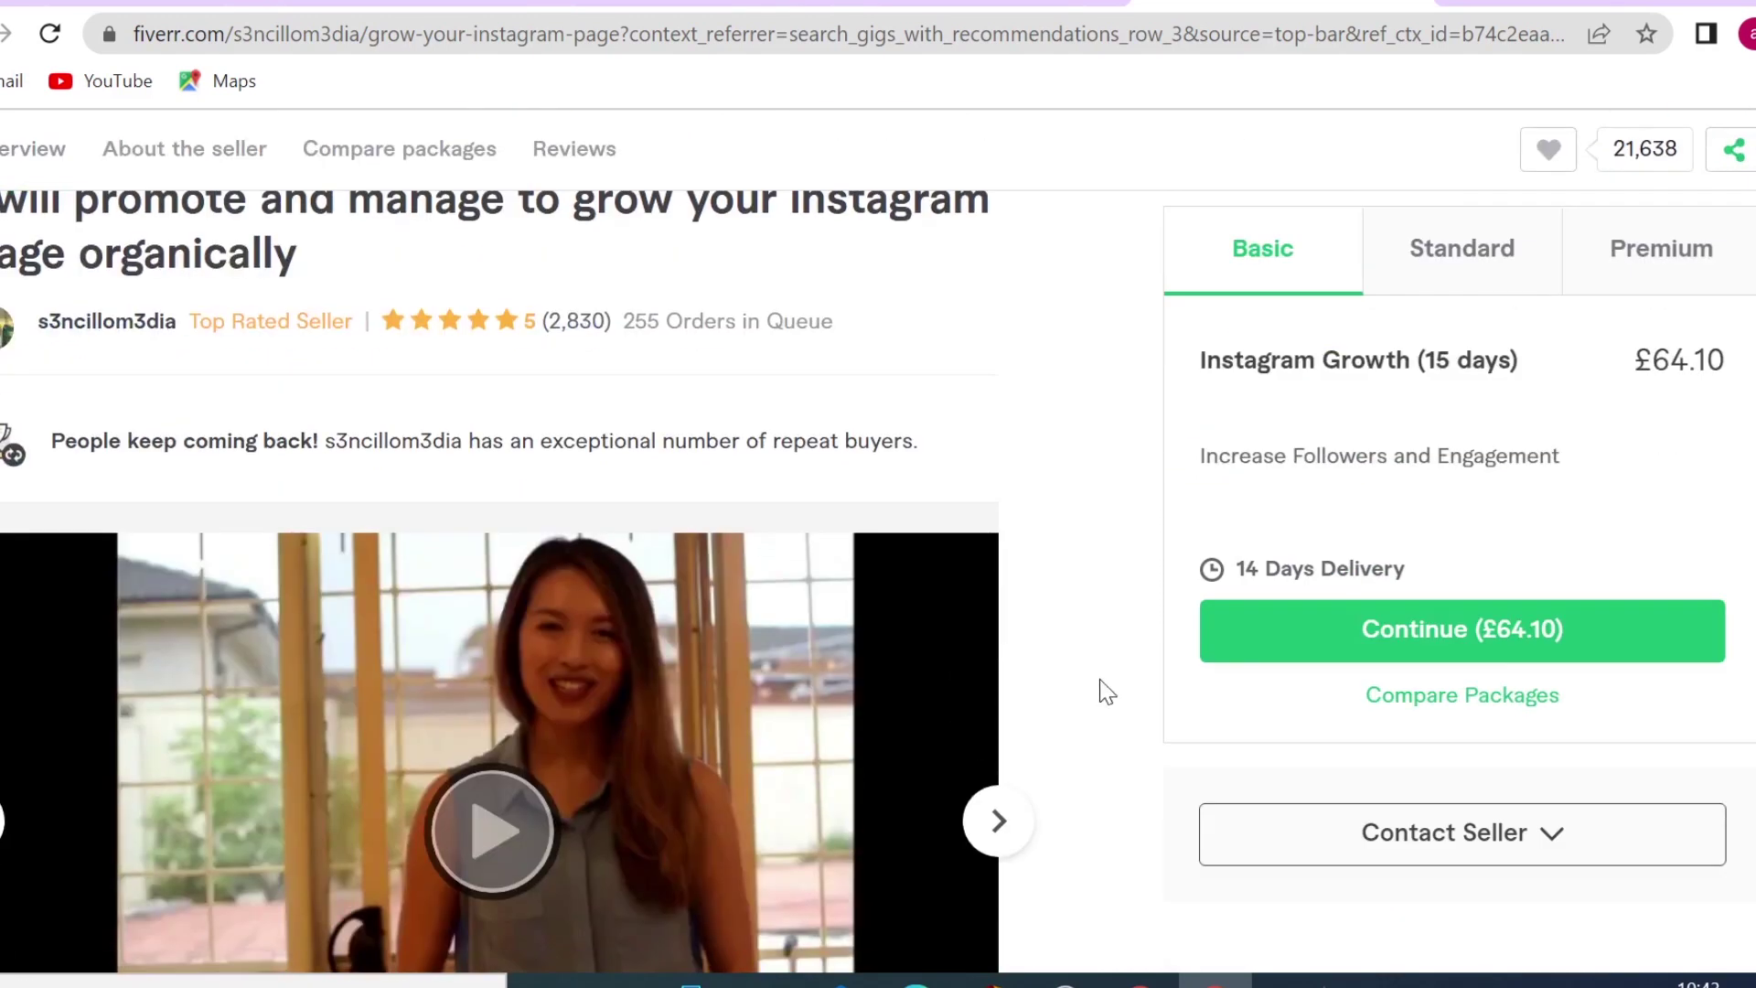
{"action": "scroll", "coordinate": [1101, 689], "scroll_direction": "down", "scroll_amount": 2}
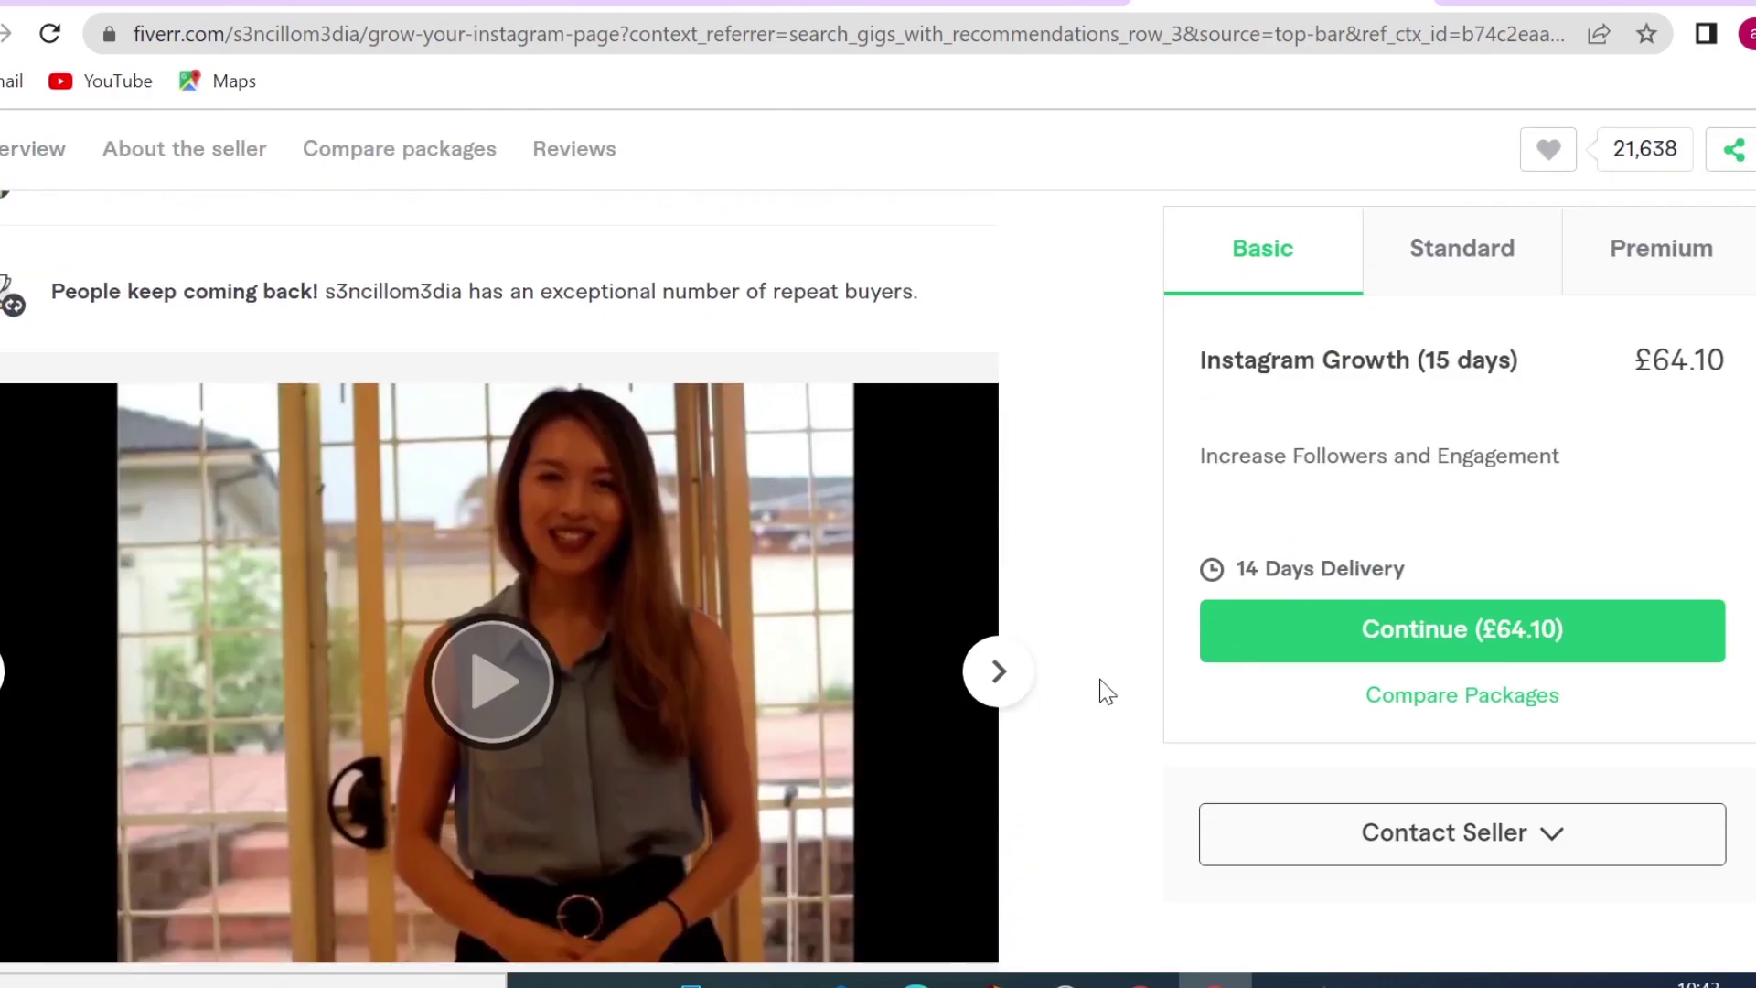
{"action": "scroll", "coordinate": [1106, 690], "scroll_direction": "down", "scroll_amount": 3}
{"action": "scroll", "coordinate": [1107, 692], "scroll_direction": "up", "scroll_amount": 3}
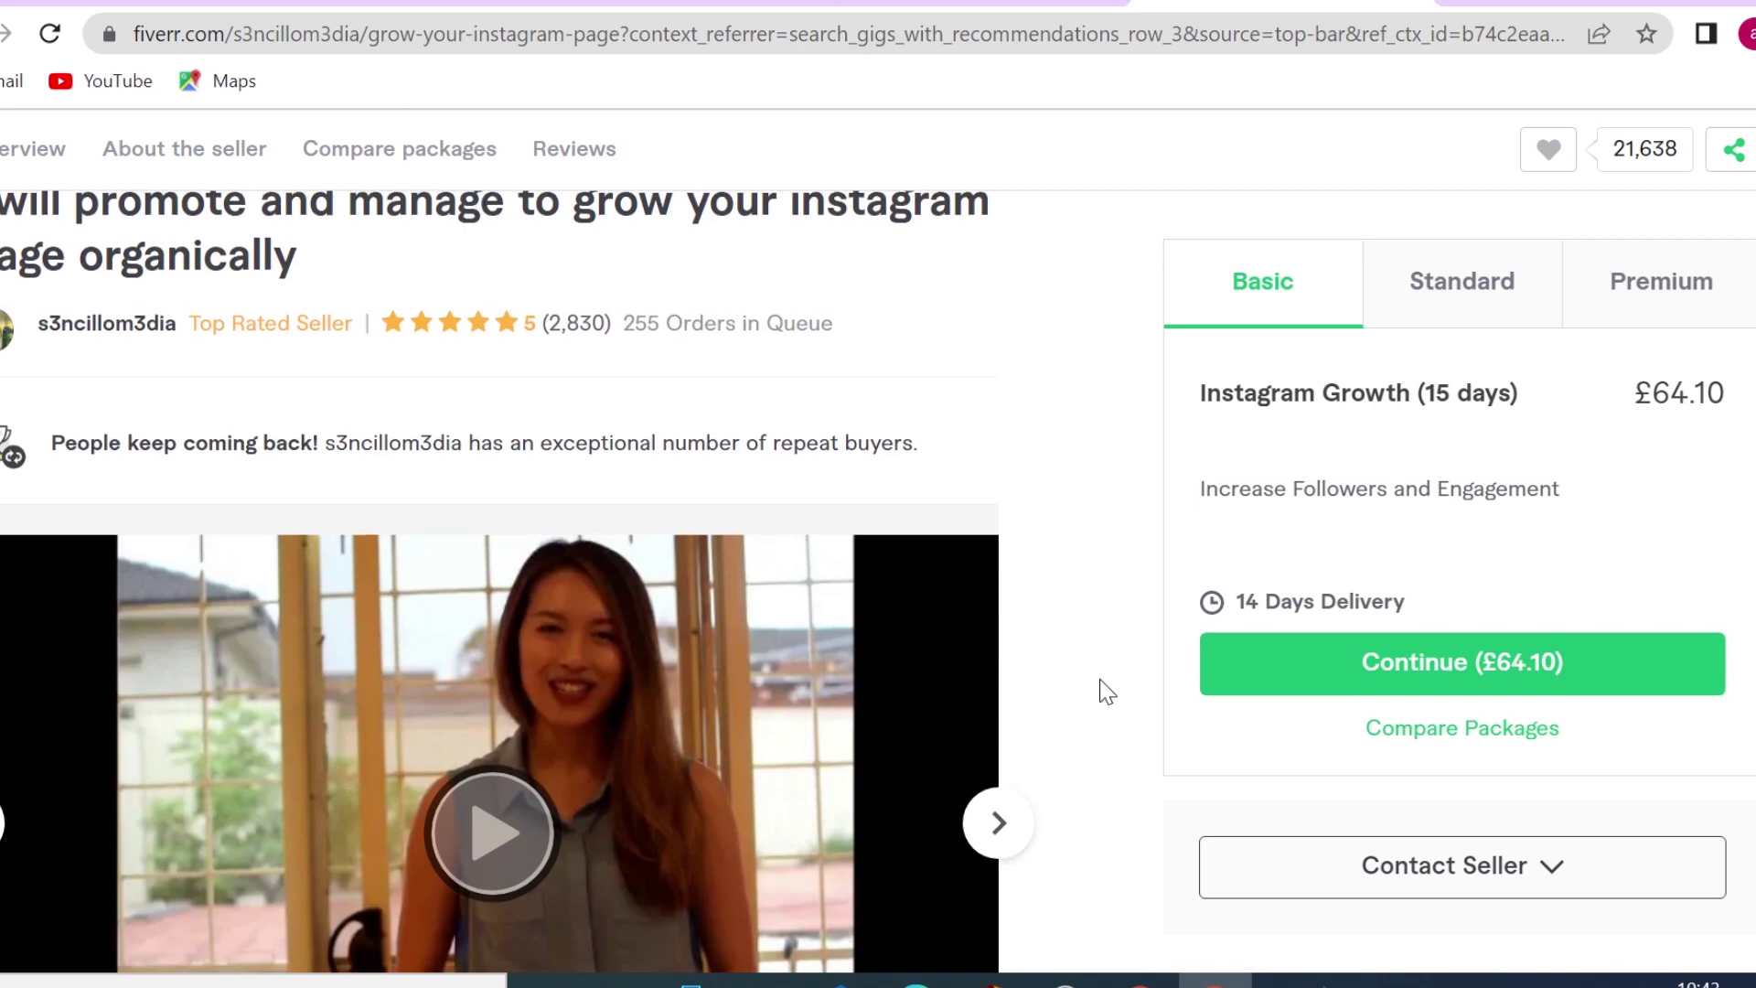
Step: Copy the gig address up to 'page?', without its tracking parameters
{"action": "scroll", "coordinate": [1102, 681], "scroll_direction": "up", "scroll_amount": 2}
{"action": "left_click", "coordinate": [574, 34]}
{"action": "left_click", "coordinate": [574, 34]}
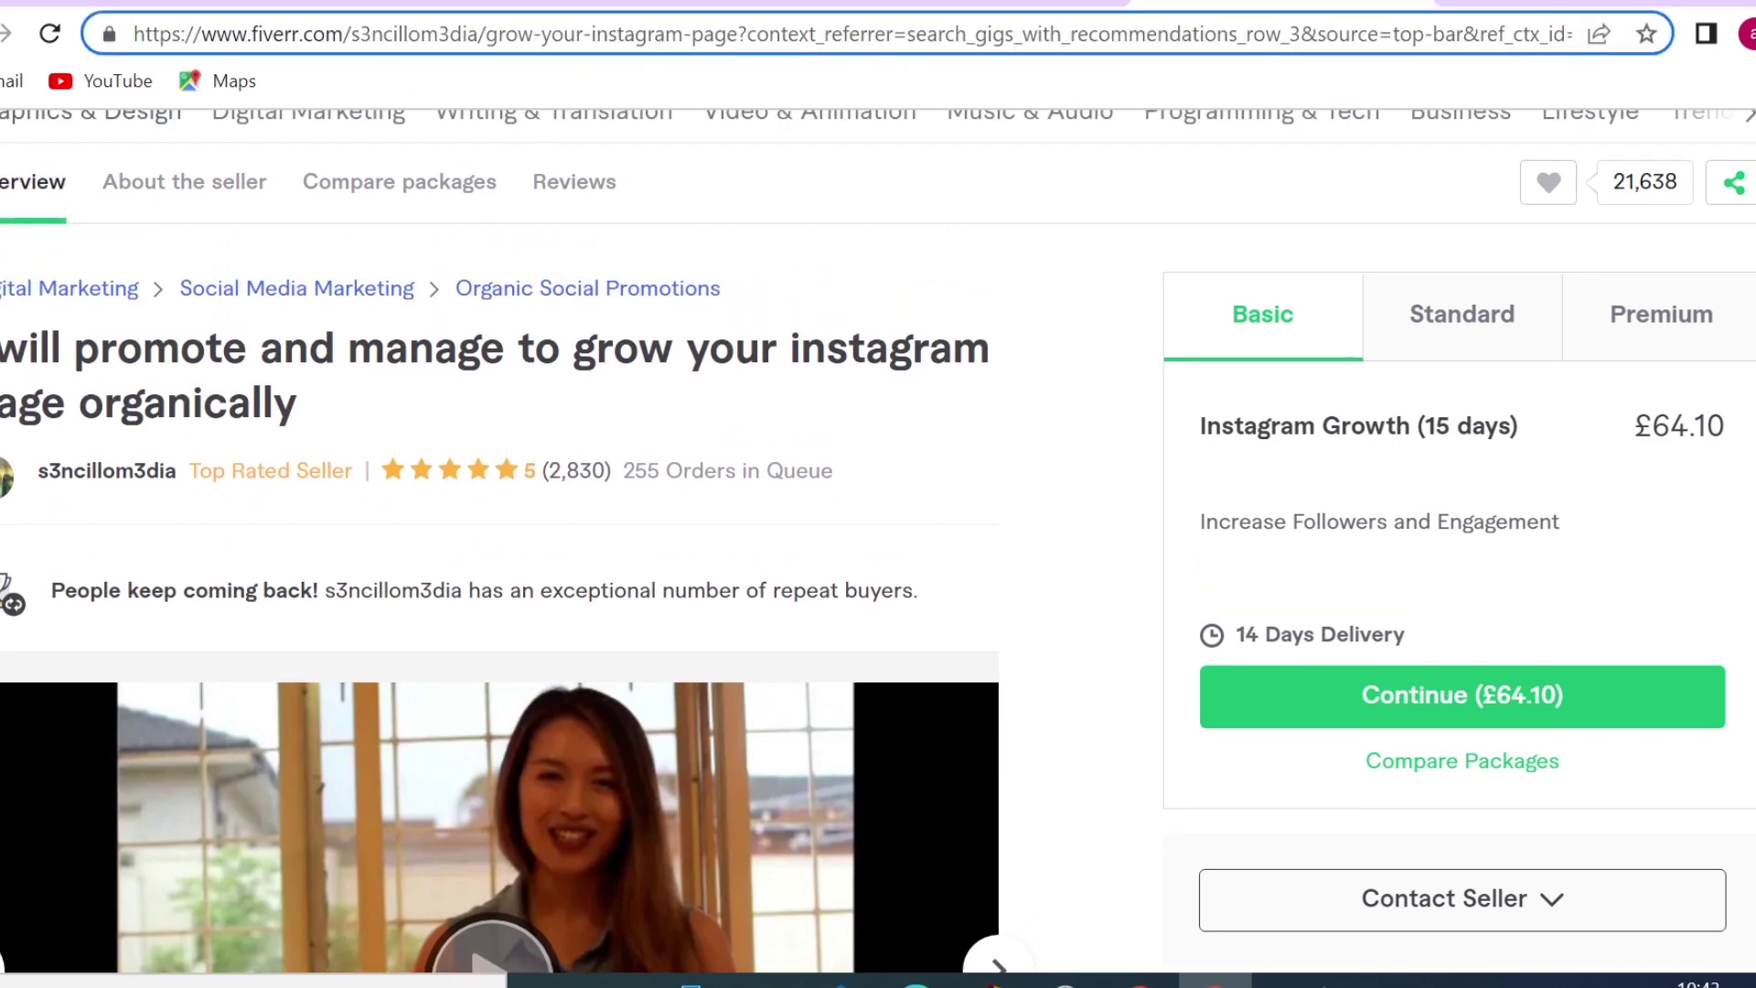
{"action": "left_click_drag", "start_coordinate": [748, 34], "coordinate": [132, 37]}
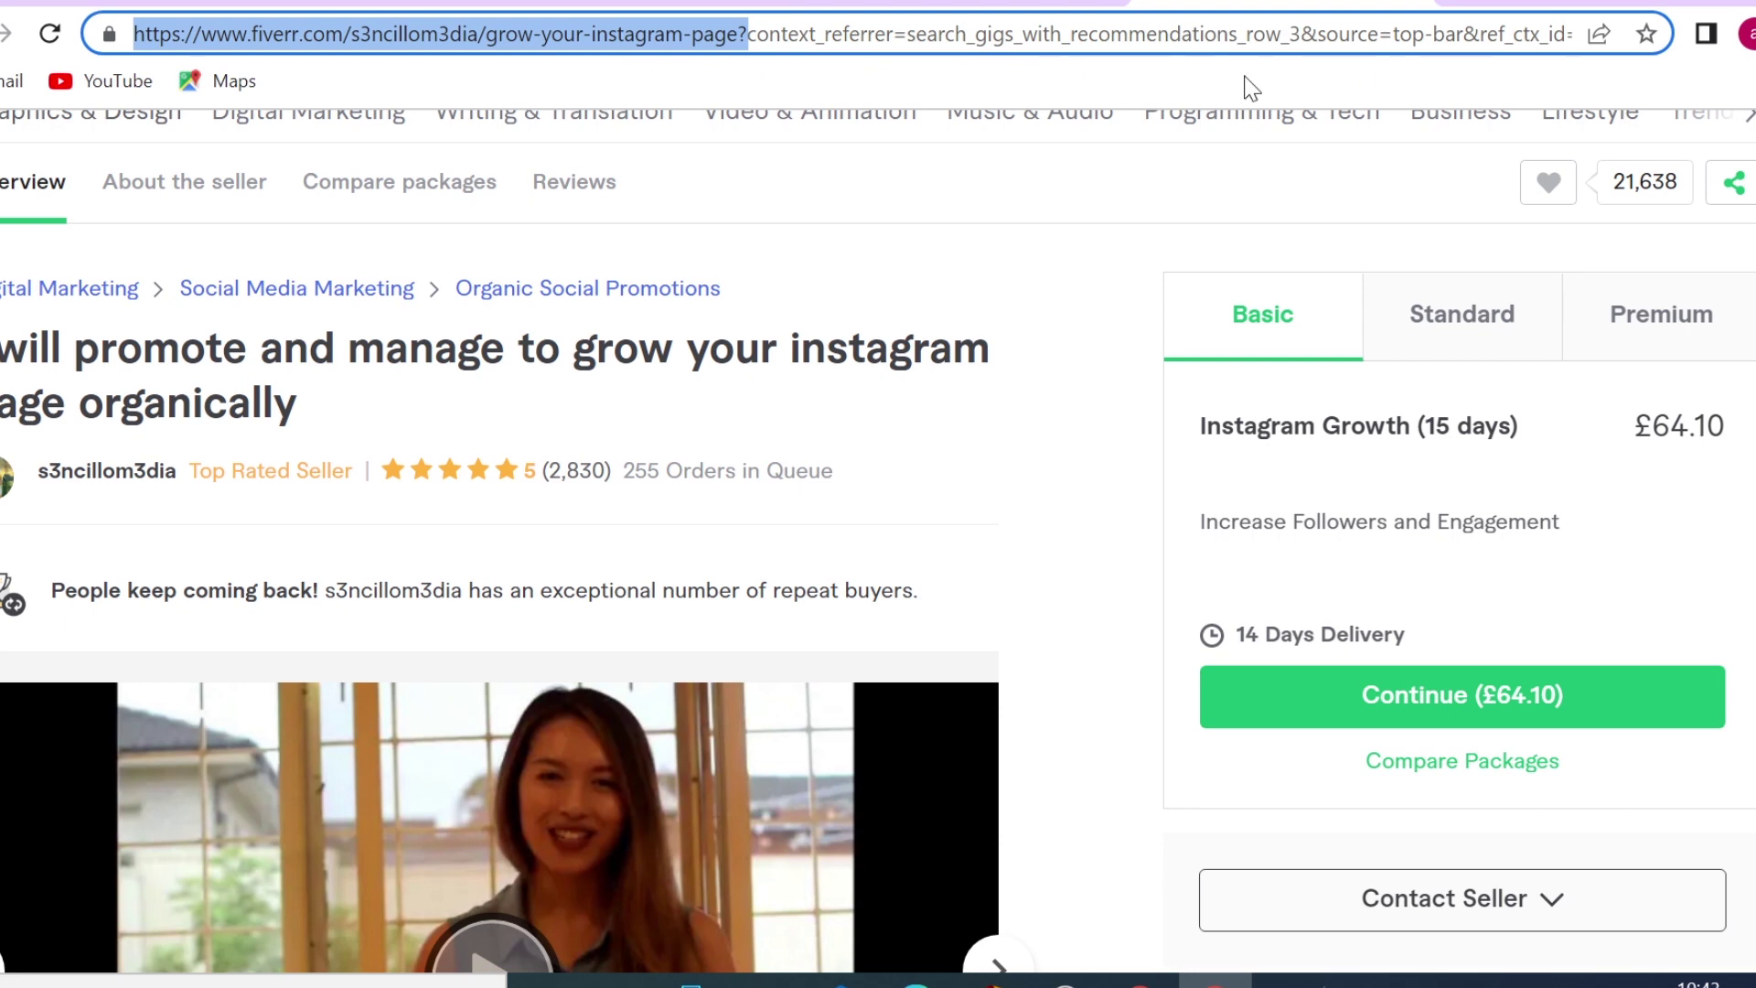
{"action": "right_click", "coordinate": [381, 35]}
{"action": "left_click", "coordinate": [465, 199]}
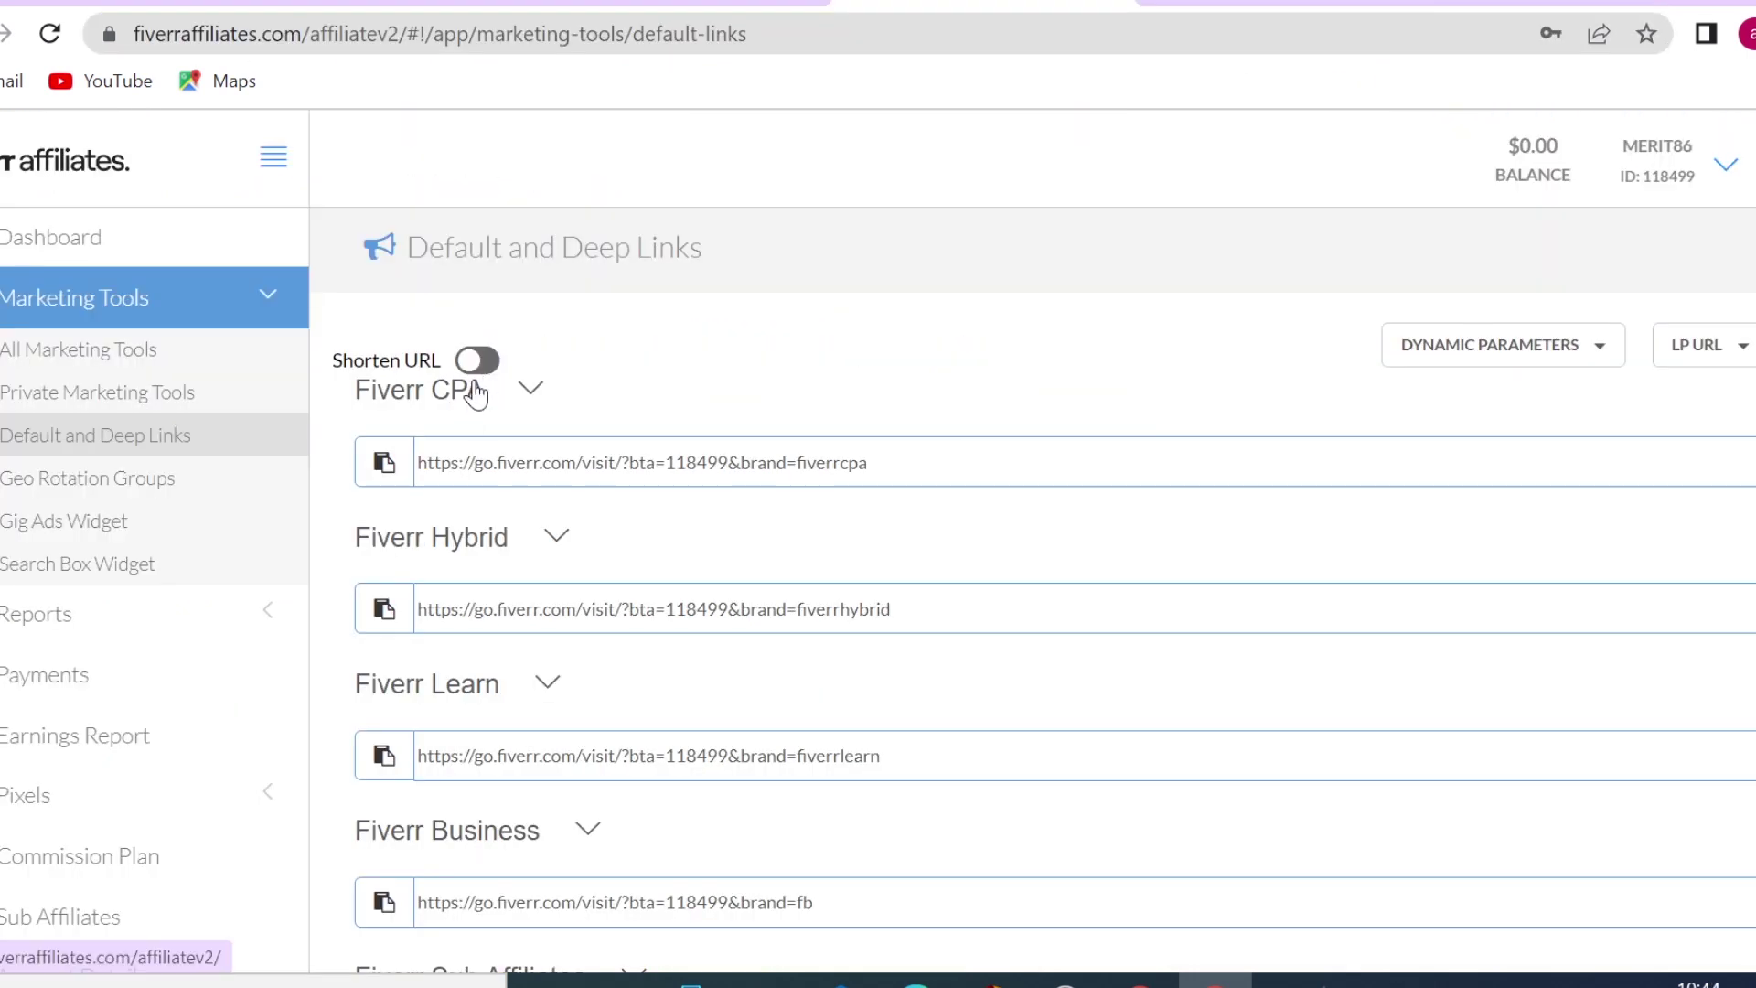
Step: Enable link shortening and paste the trimmed gig address as the LP URL in Default and Deep Links
{"action": "left_click", "coordinate": [477, 360]}
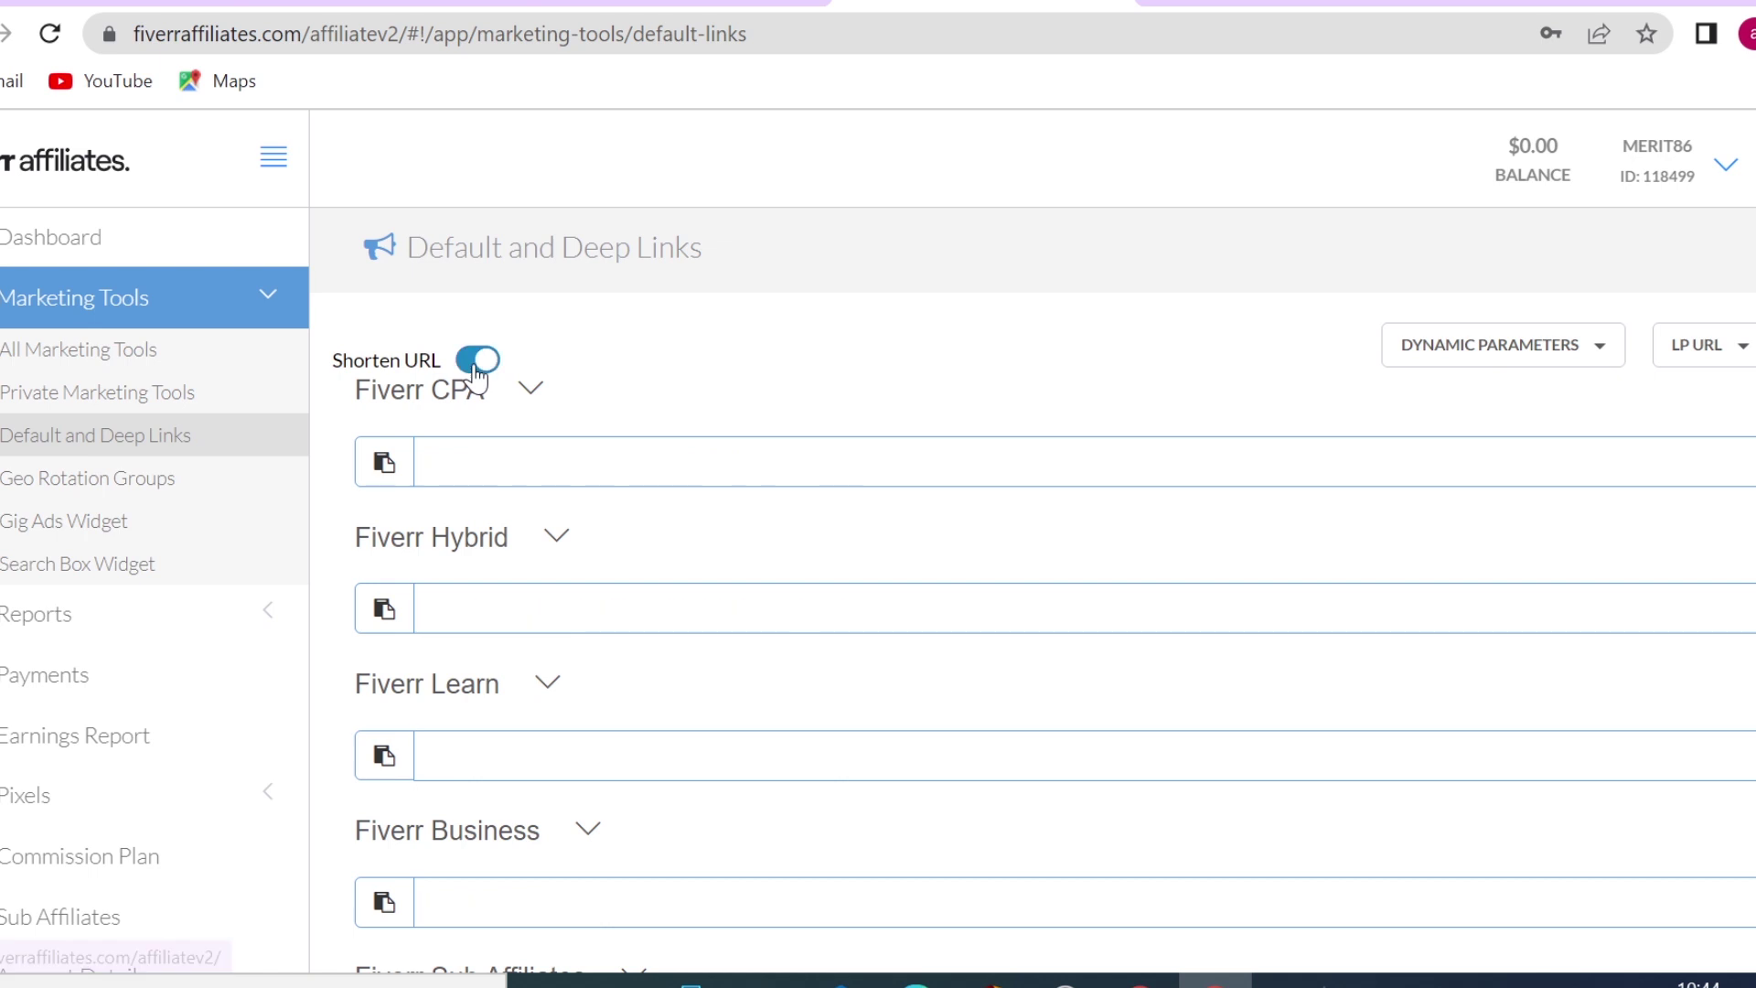
{"action": "left_click", "coordinate": [1743, 366]}
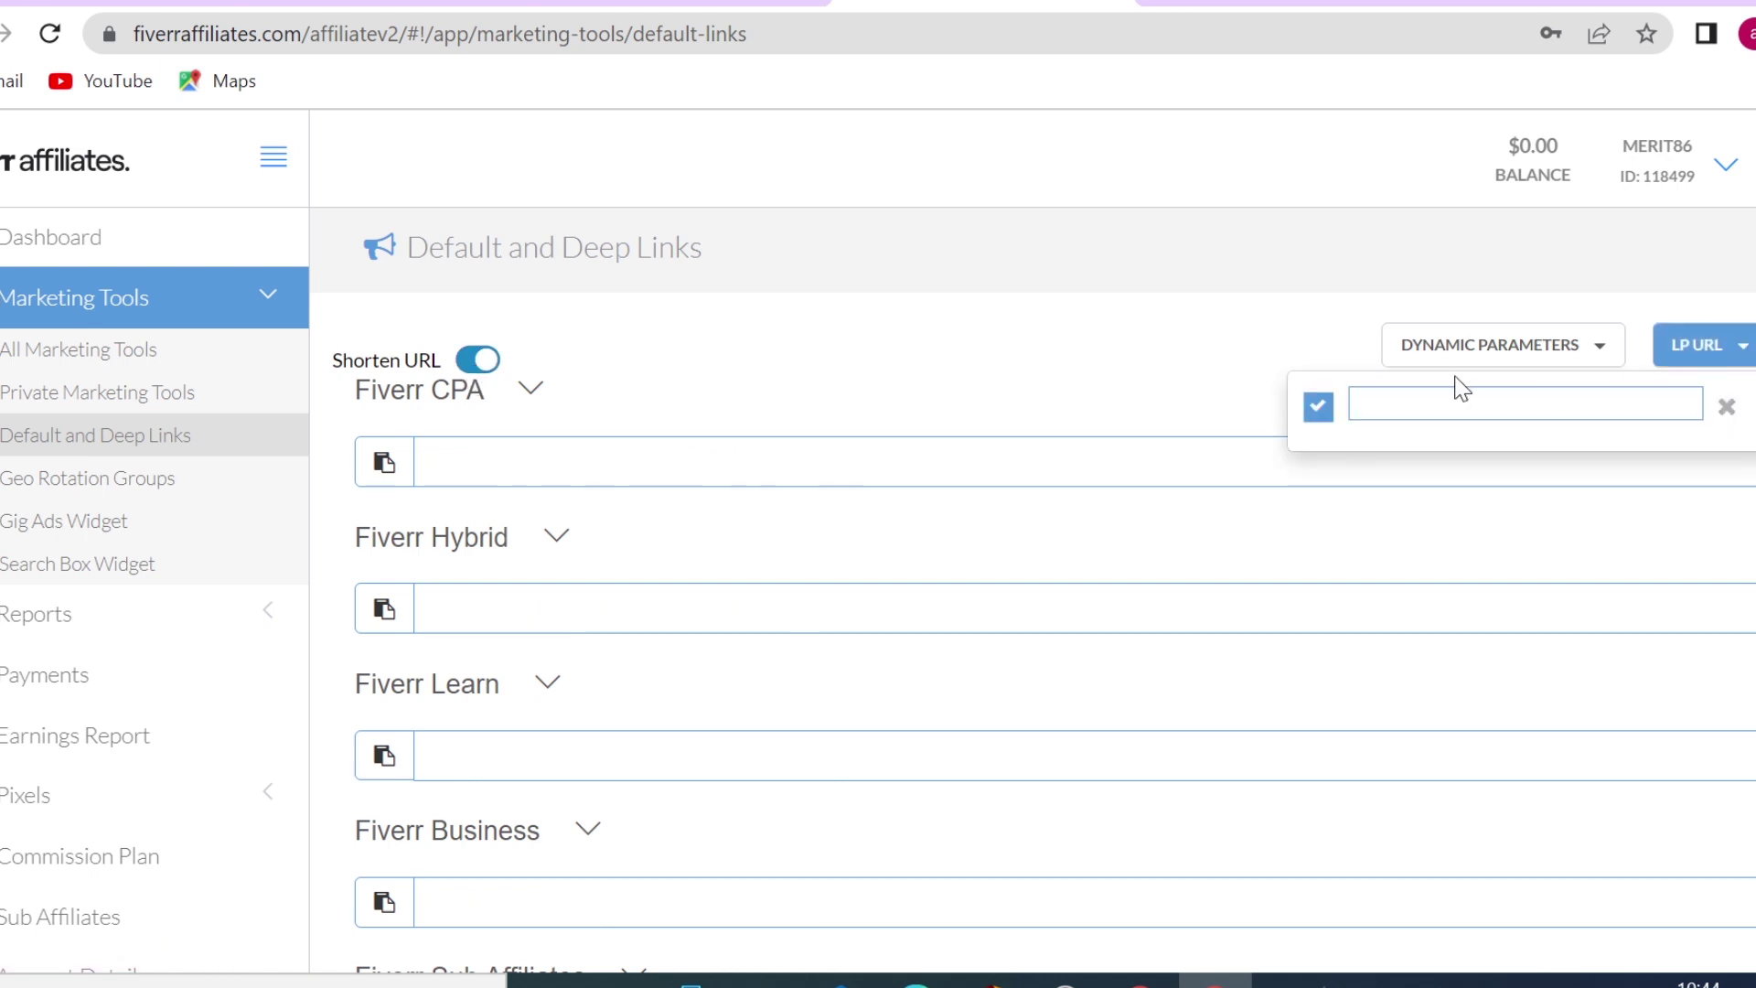
{"action": "right_click", "coordinate": [1458, 413]}
{"action": "left_click", "coordinate": [1474, 645]}
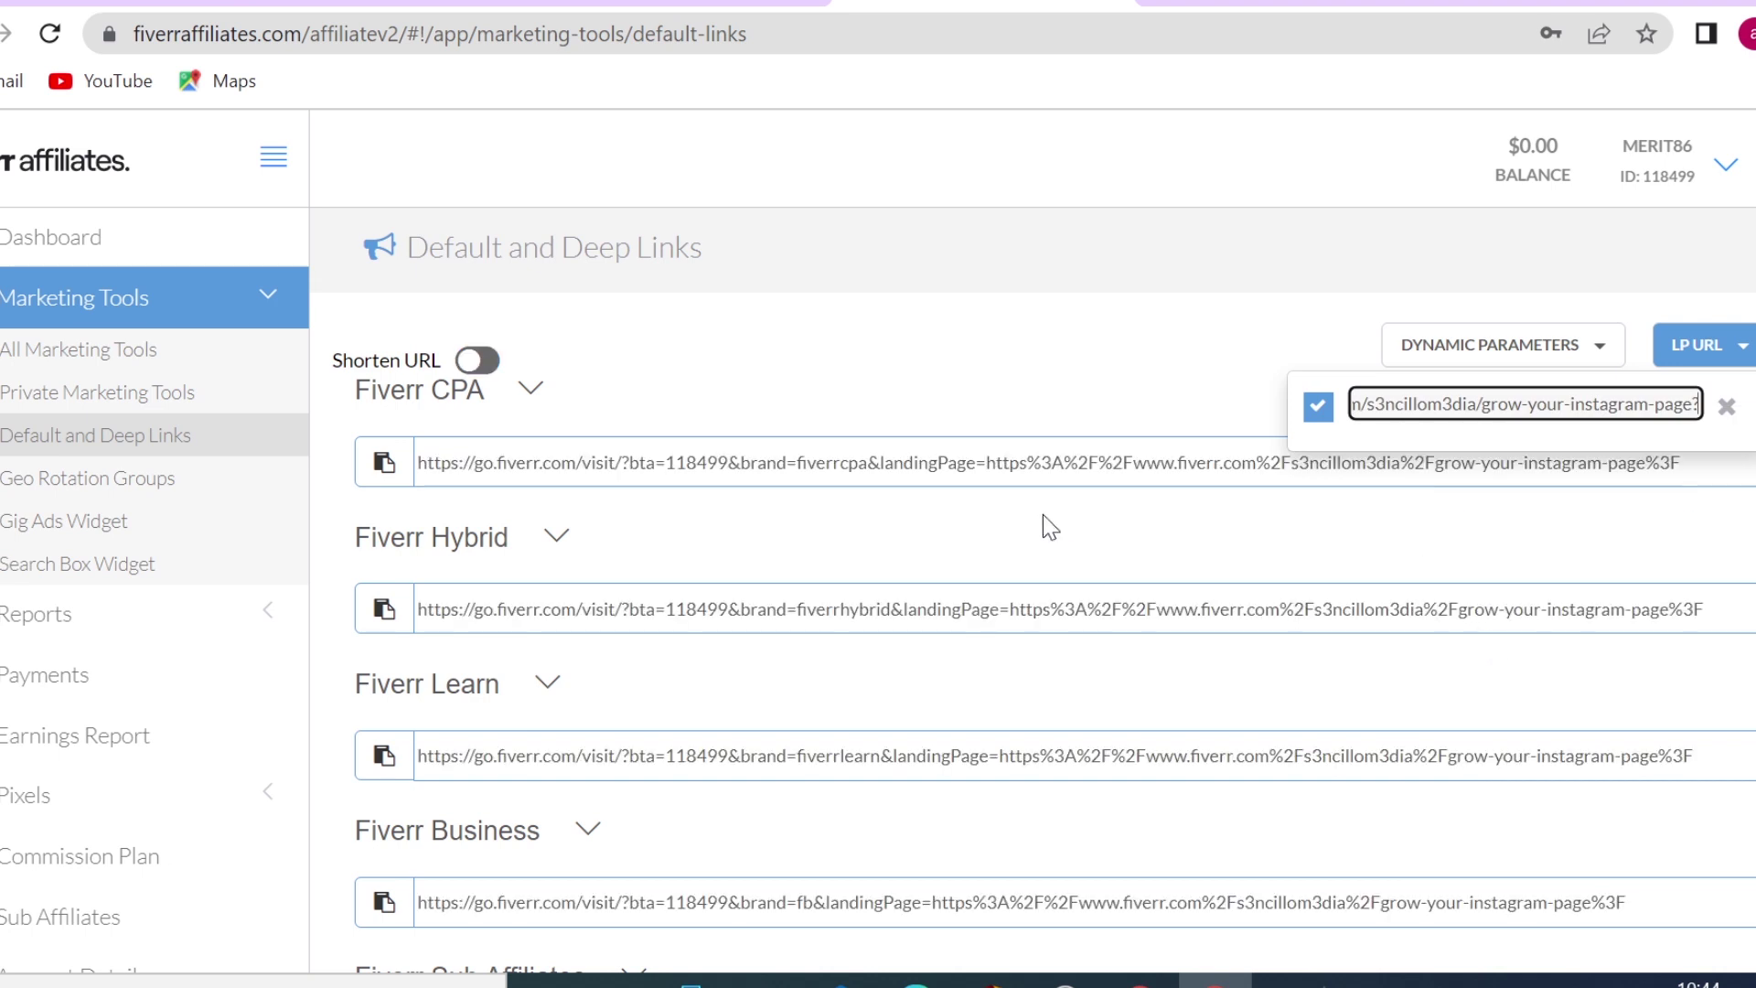
{"action": "left_click", "coordinate": [846, 462]}
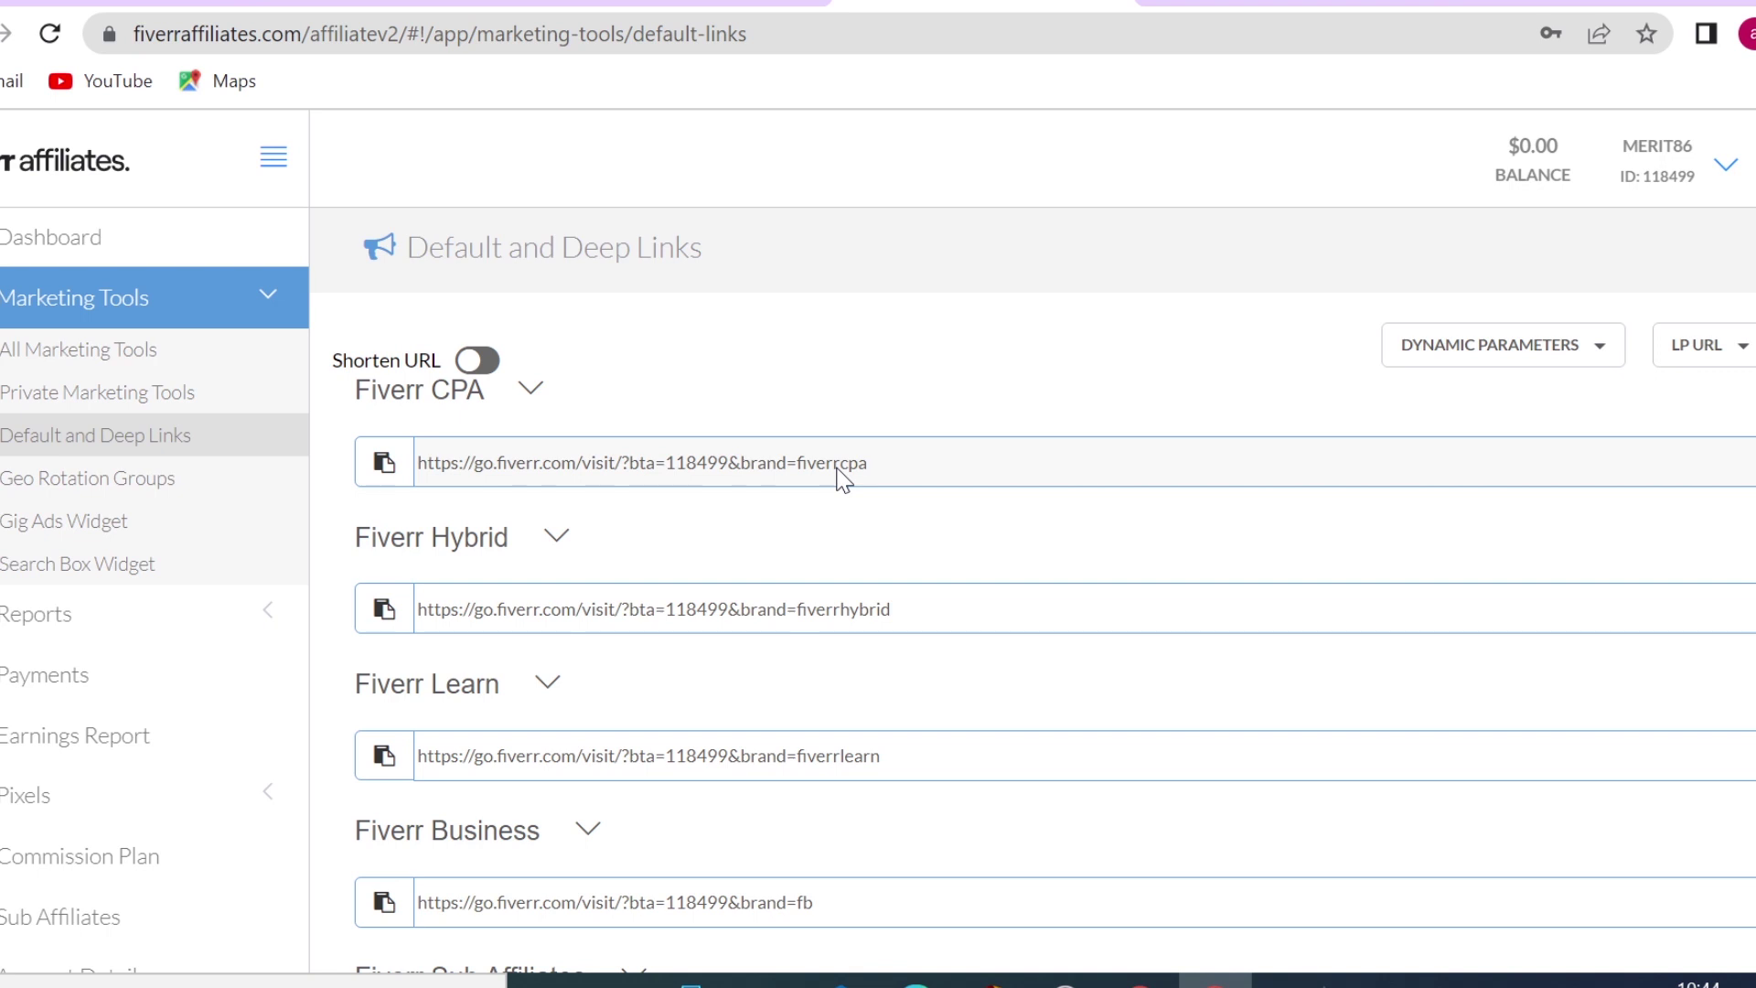
Step: Select and copy the full Fiverr CPA affiliate link
{"action": "double_click", "coordinate": [841, 462]}
{"action": "triple_click", "coordinate": [842, 476]}
{"action": "right_click", "coordinate": [837, 475]}
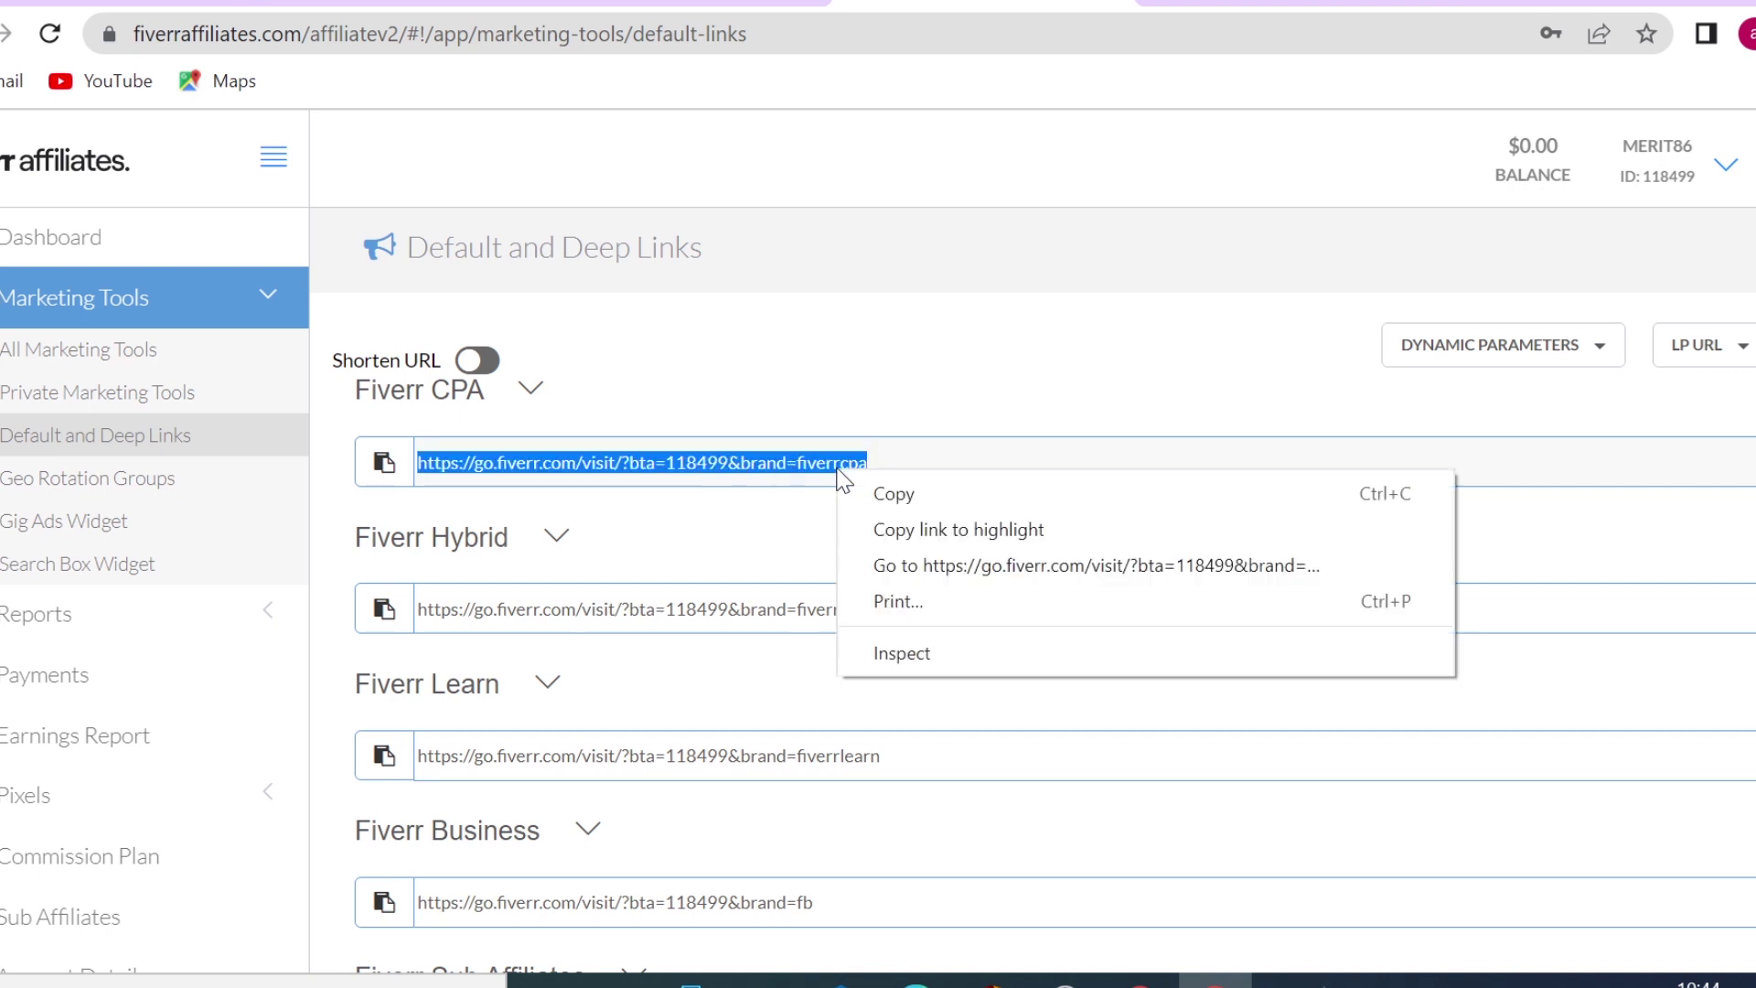
{"action": "left_click", "coordinate": [858, 494]}
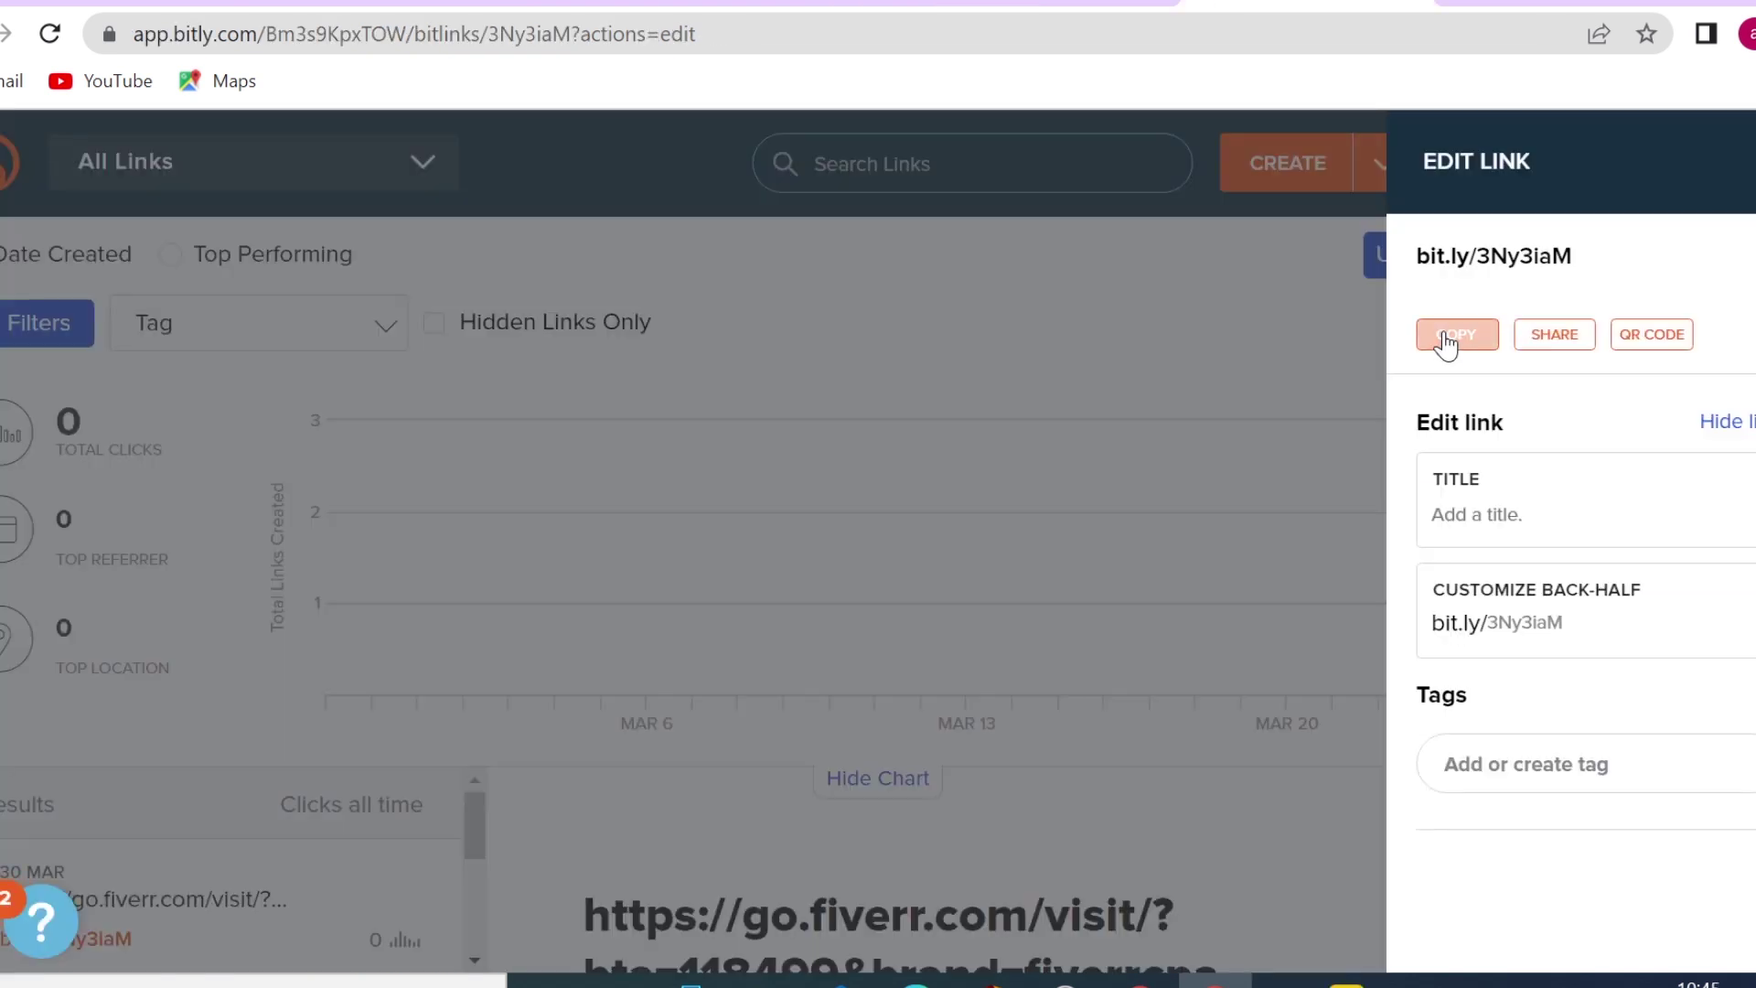
Step: Copy the bit.ly/3Ny3iaM short link from Bitly's Edit Link panel
{"action": "left_click", "coordinate": [1446, 345]}
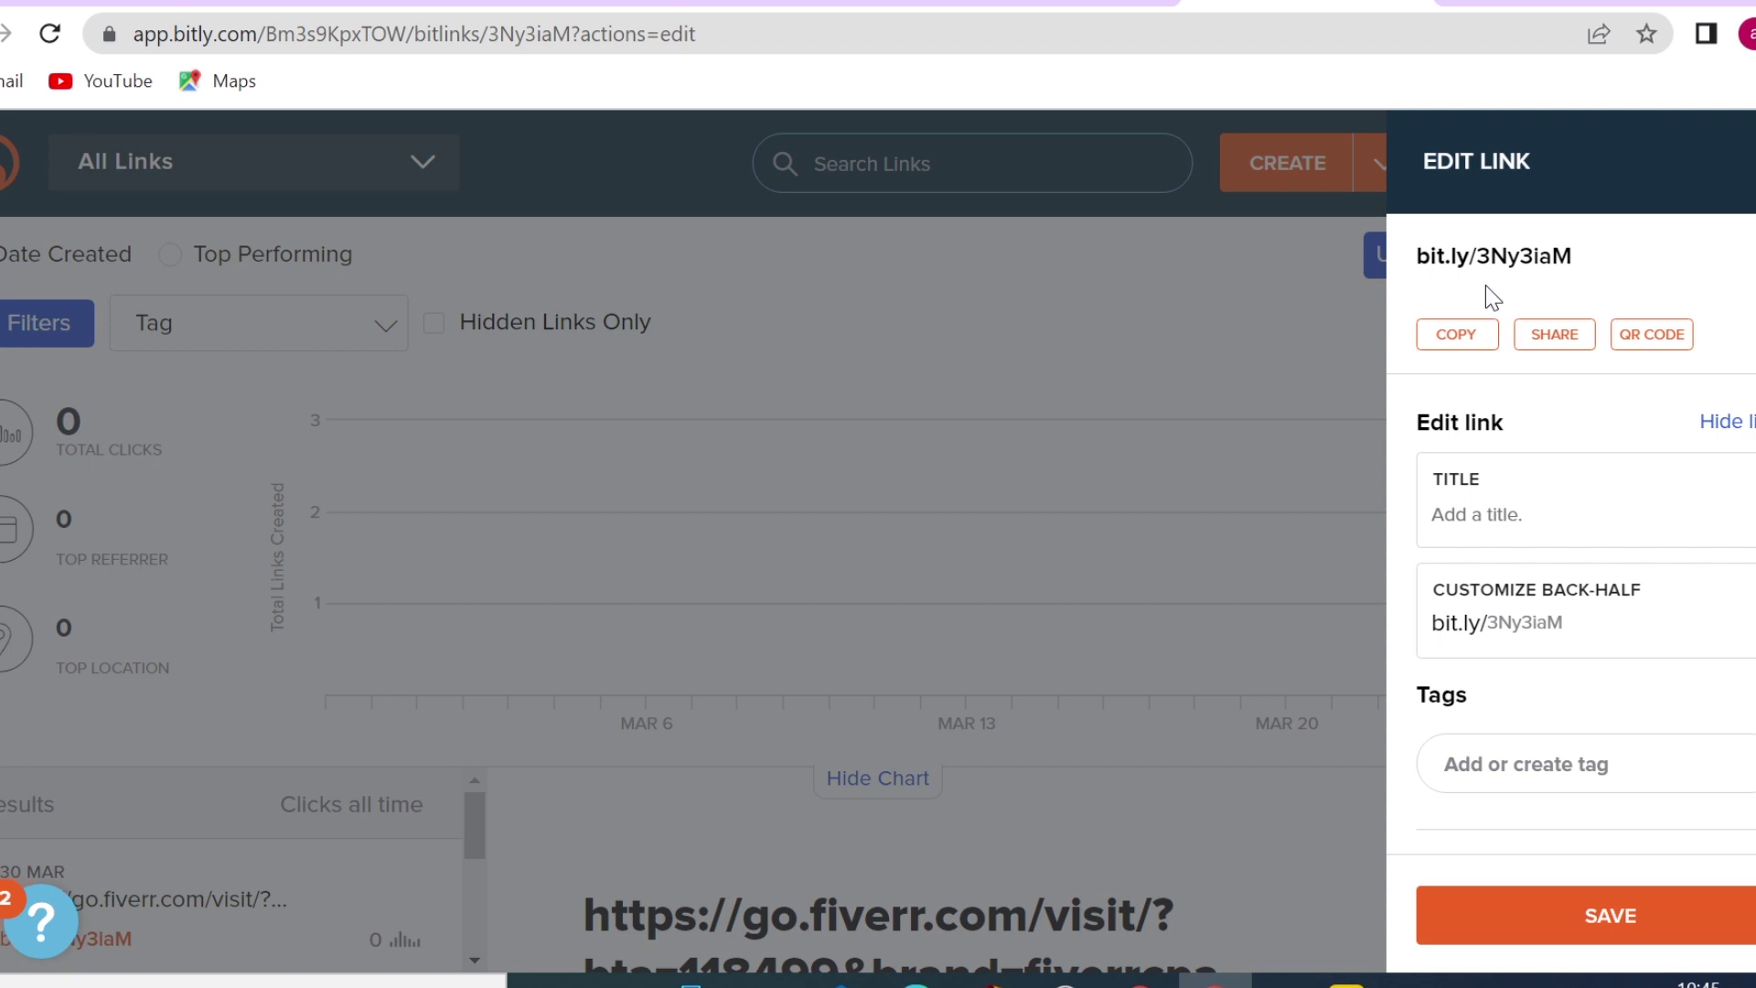
Step: In a new browser tab, launch Google Sites to start a blank untitled site
{"action": "left_click", "coordinate": [1470, 7]}
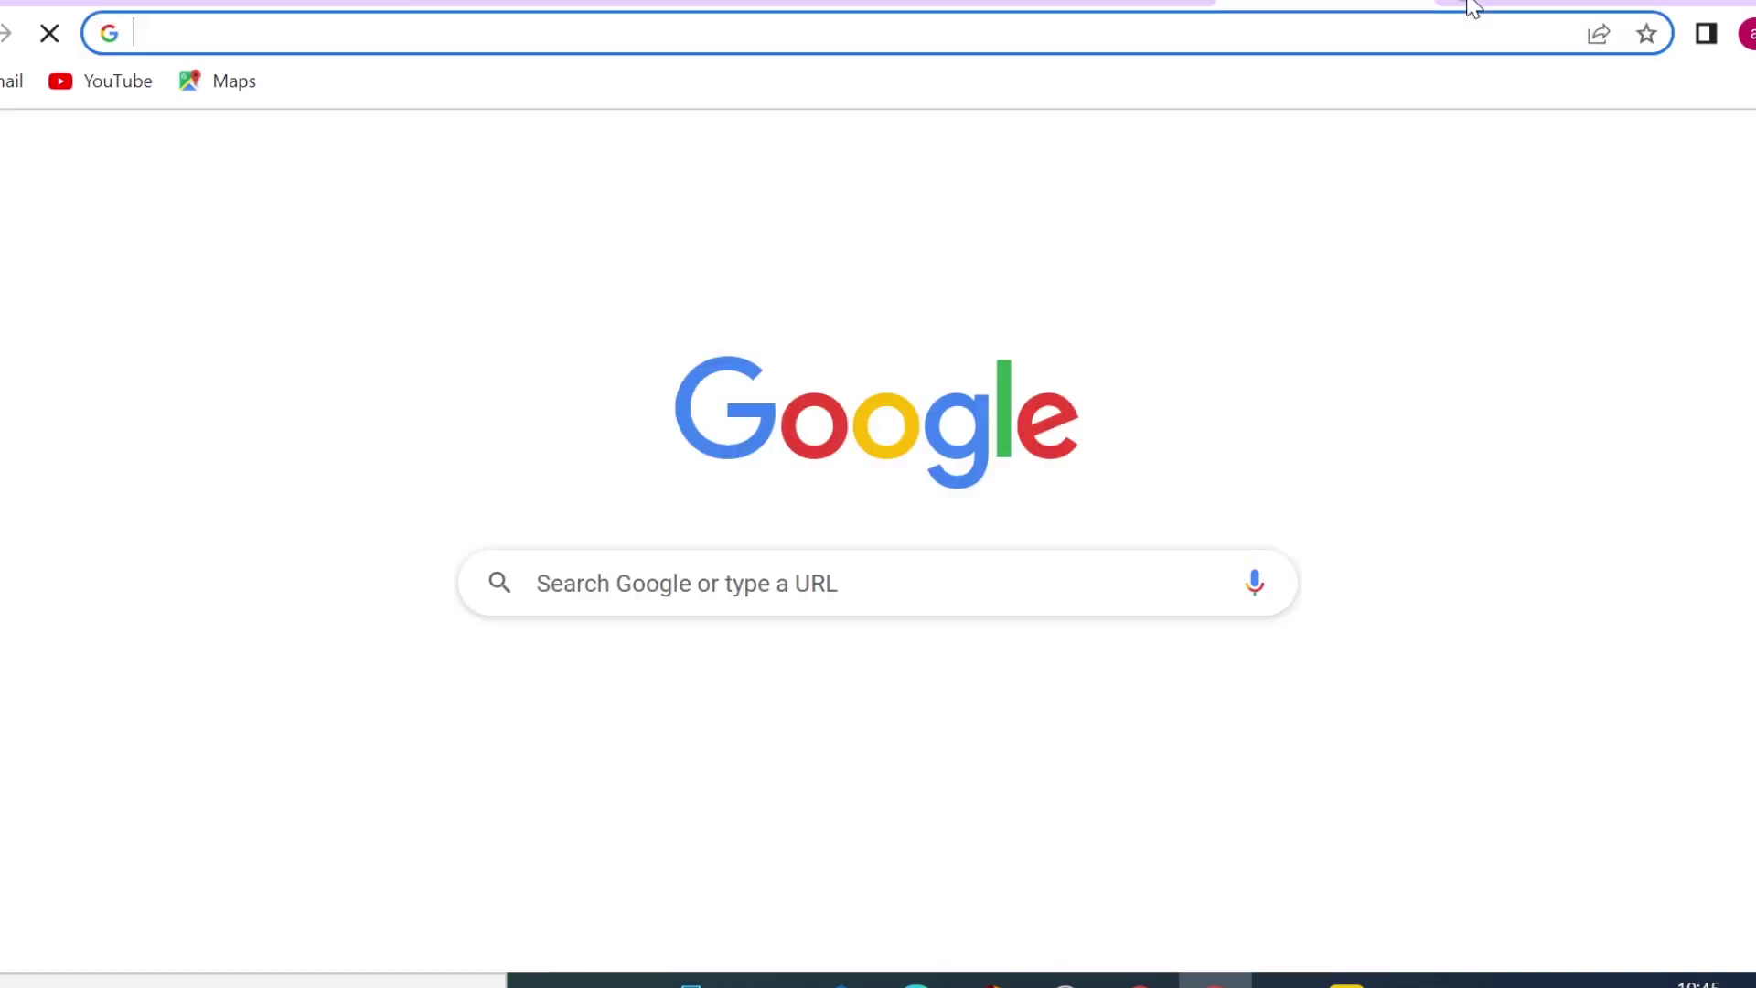
{"action": "left_click", "coordinate": [481, 720]}
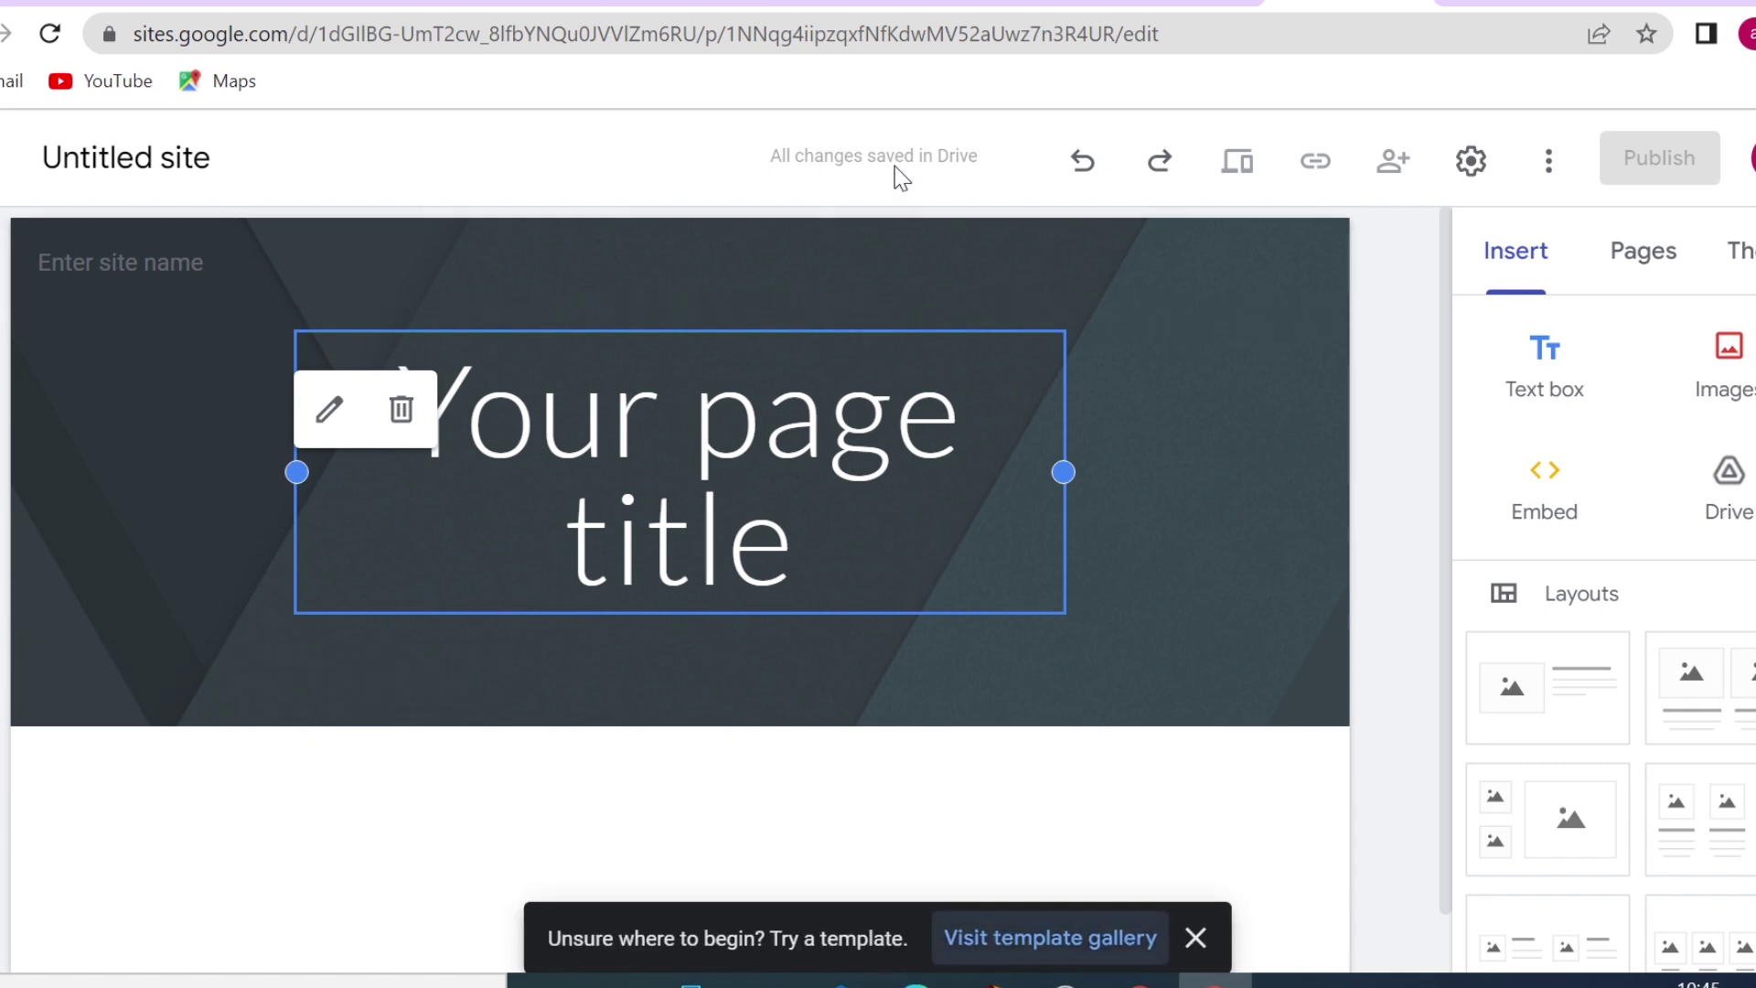
Step: Scroll through My Drive in Google Drive to find the LIMITED TIME OFFER site
{"action": "left_click", "coordinate": [1176, 4]}
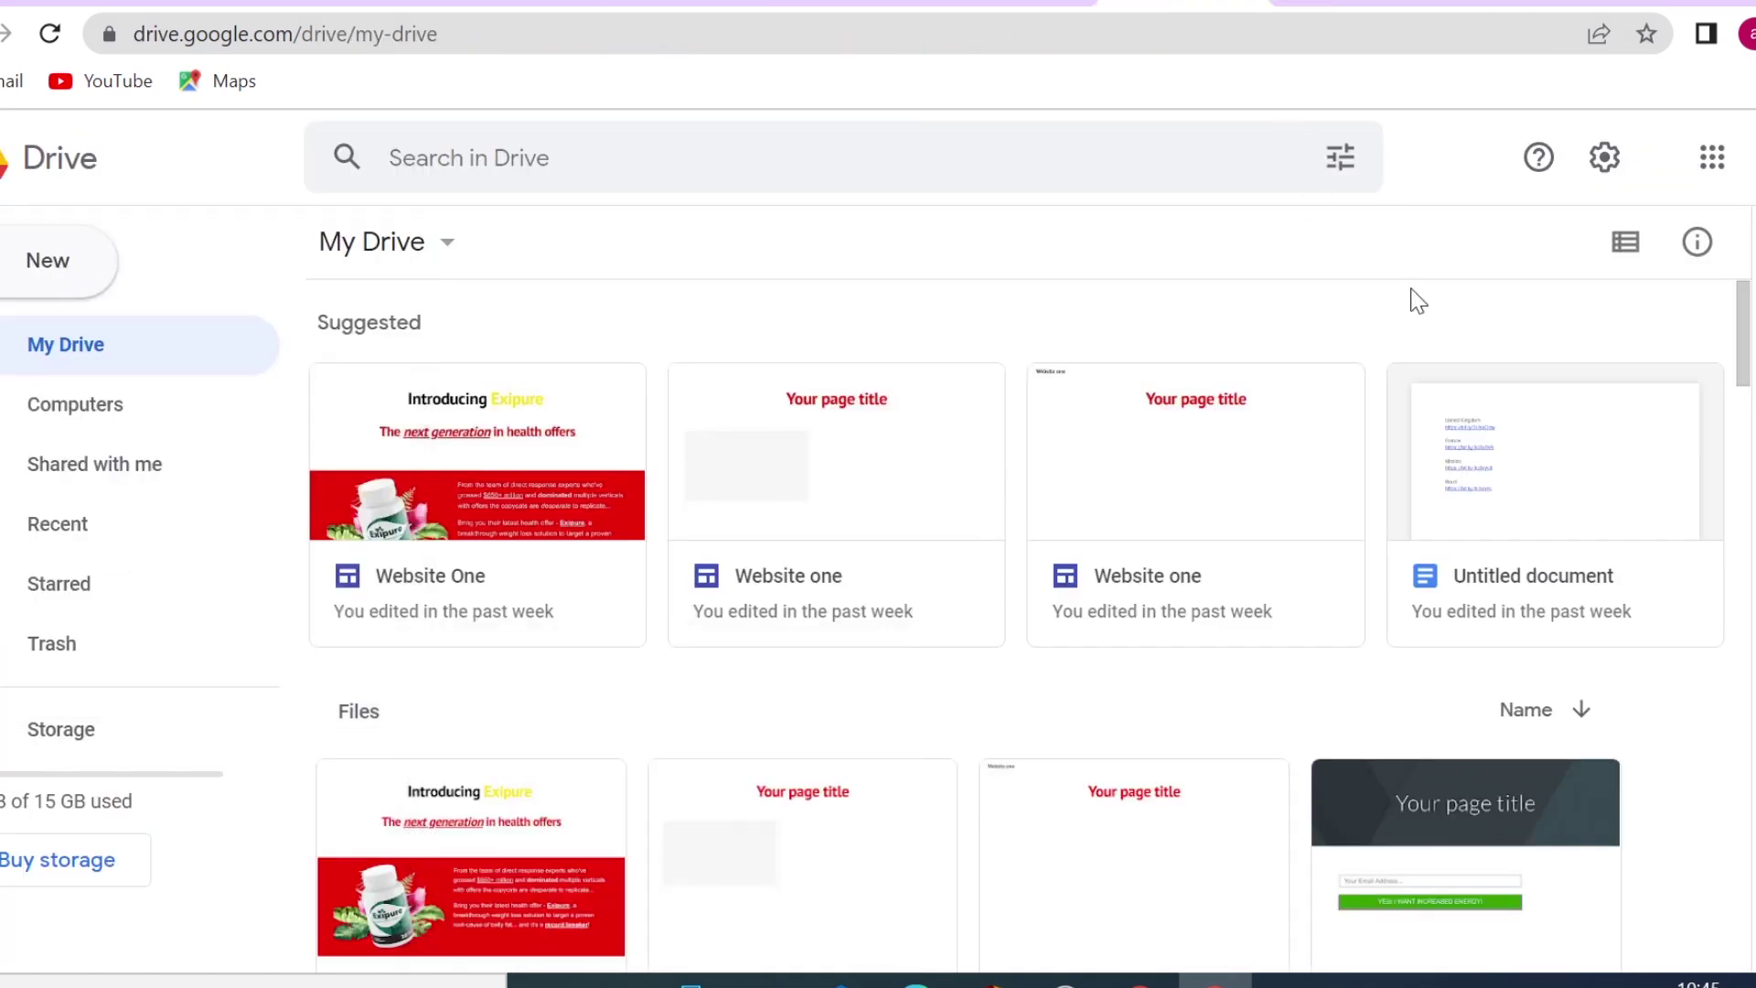
{"action": "scroll", "coordinate": [1713, 667], "scroll_direction": "down", "scroll_amount": 3}
{"action": "scroll", "coordinate": [1736, 710], "scroll_direction": "down", "scroll_amount": 3}
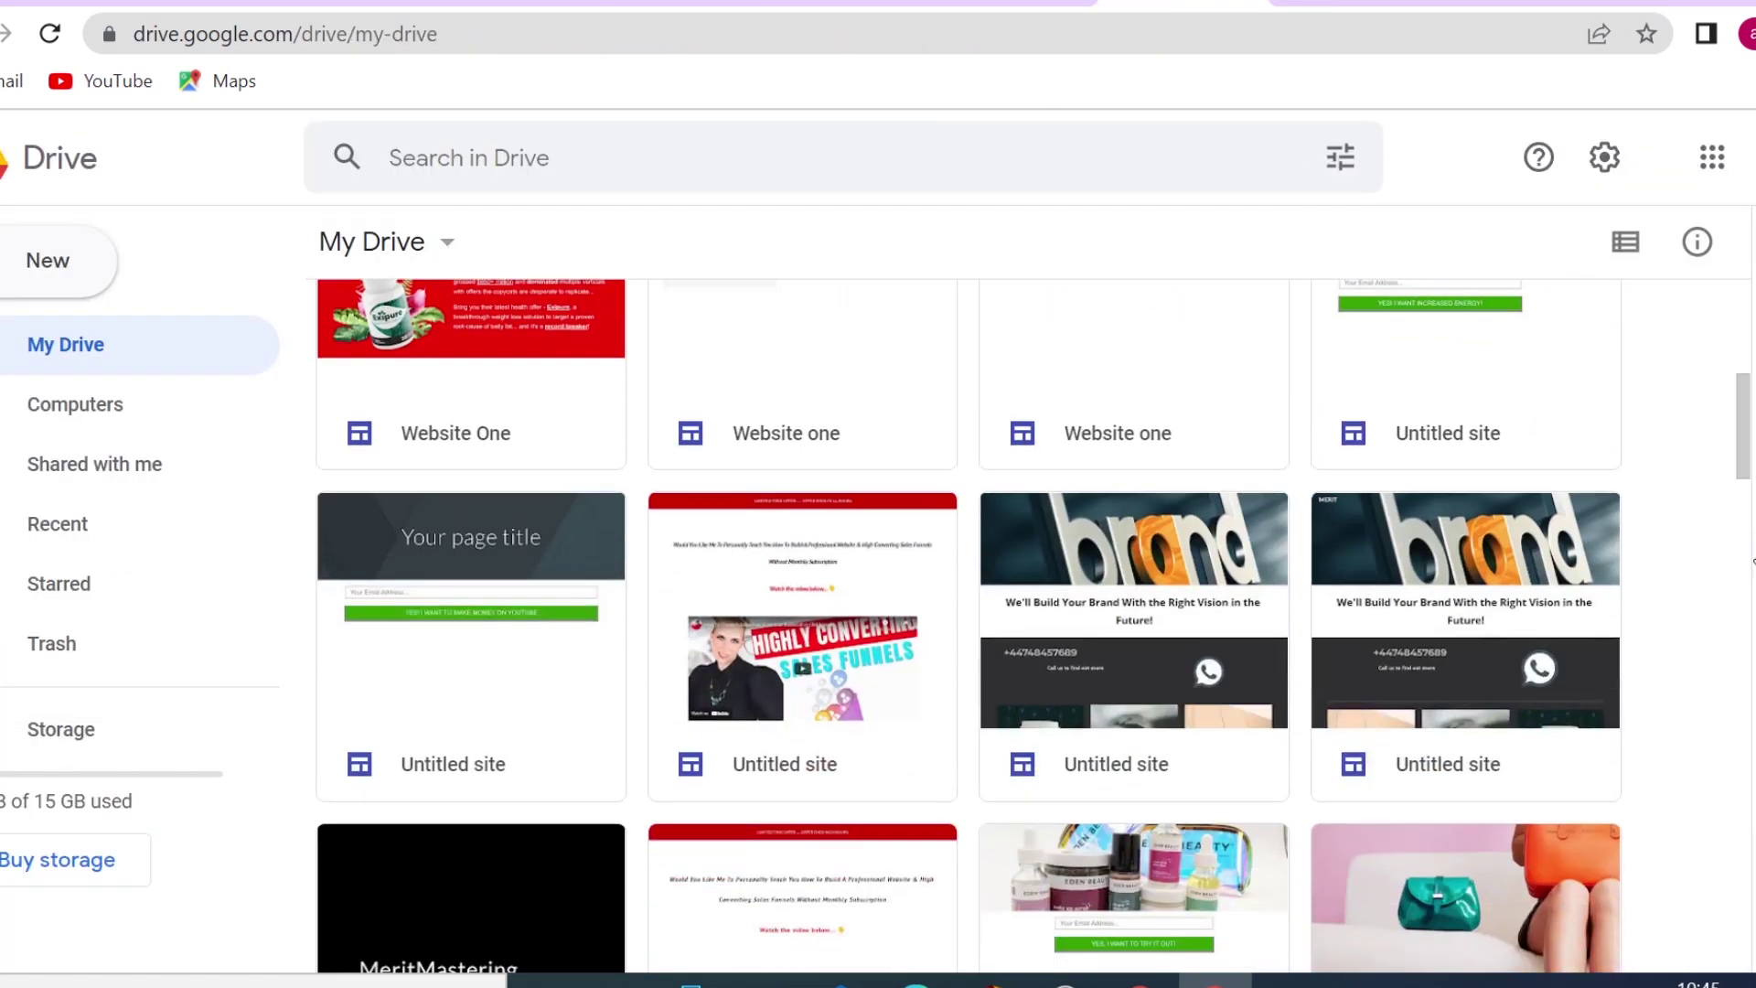
{"action": "scroll", "coordinate": [1703, 732], "scroll_direction": "down", "scroll_amount": 2}
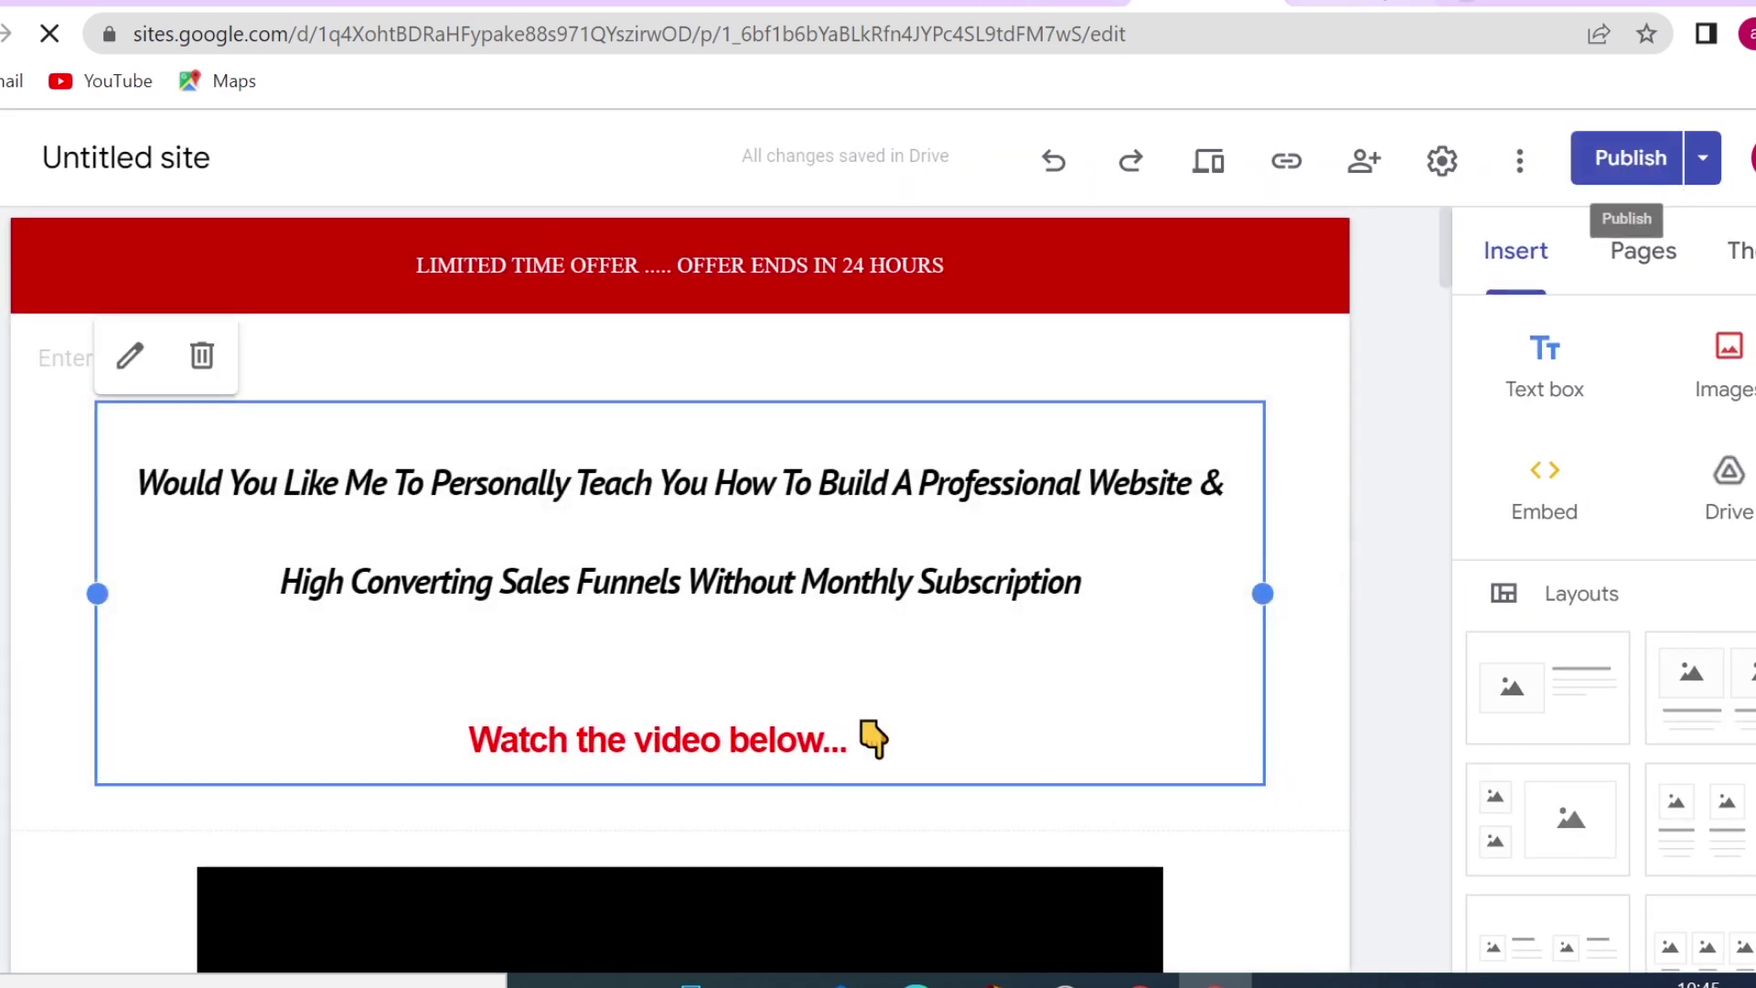
Step: View the published version of the existing landing page site from the Publish menu
{"action": "scroll", "coordinate": [1184, 644], "scroll_direction": "down", "scroll_amount": 1}
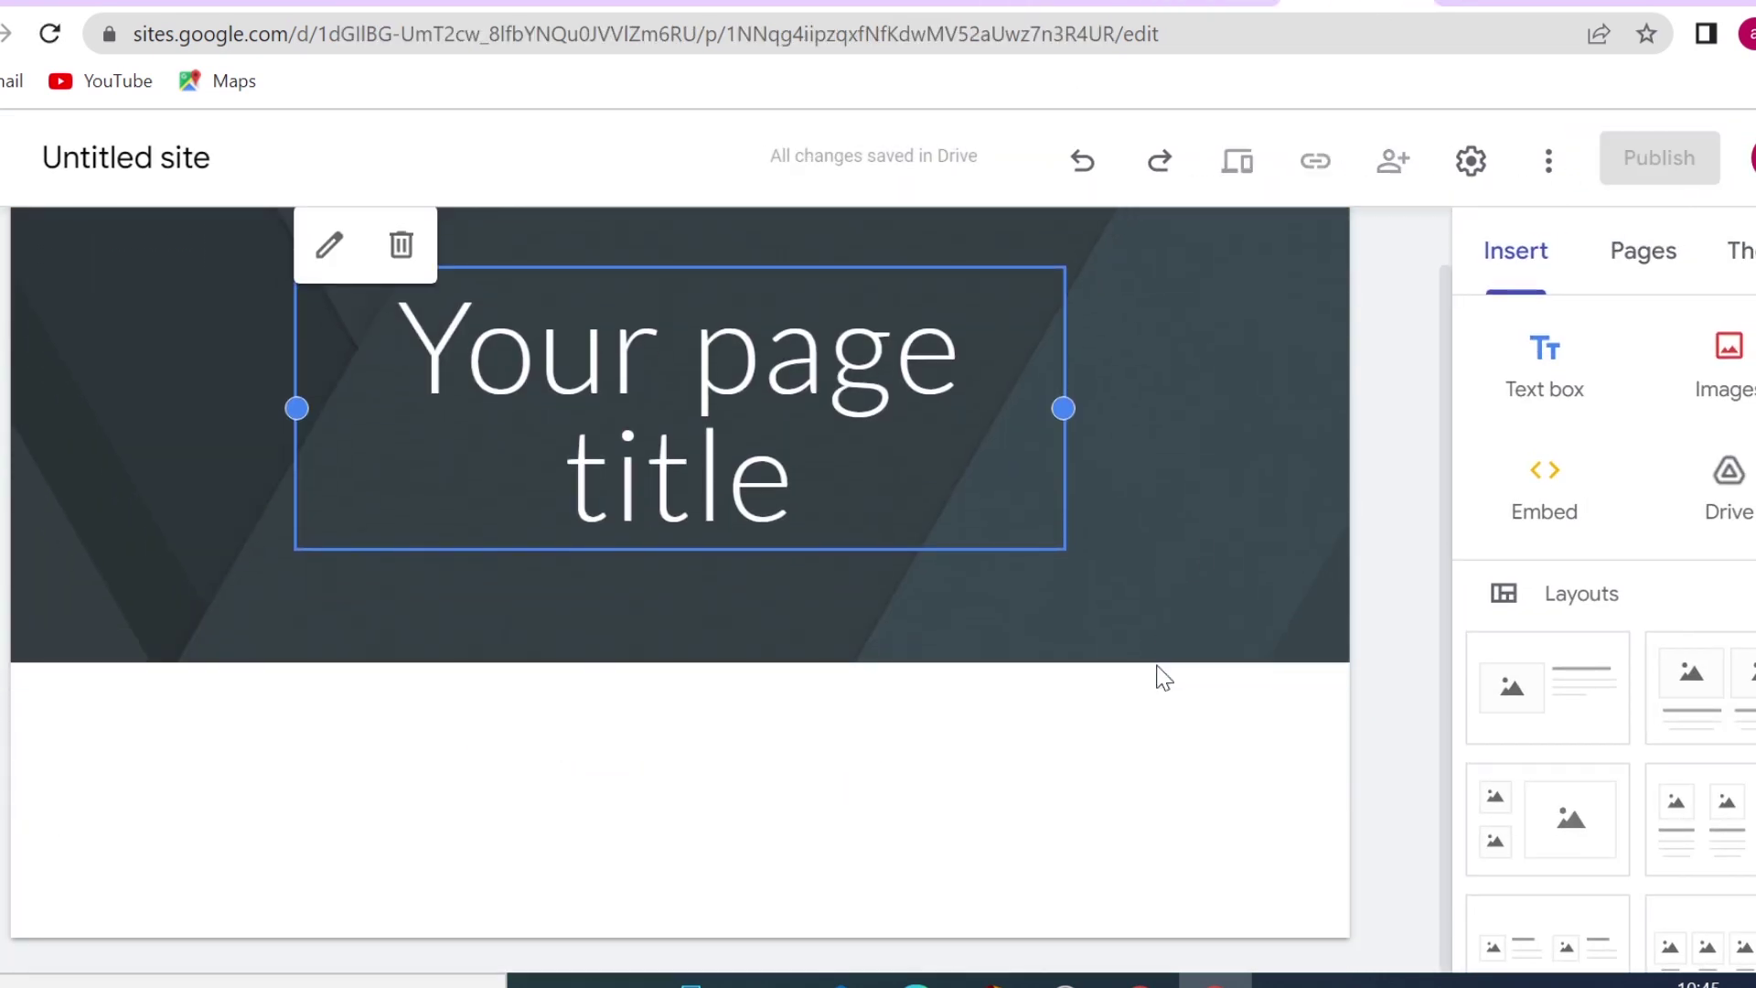
{"action": "left_click", "coordinate": [1221, 4]}
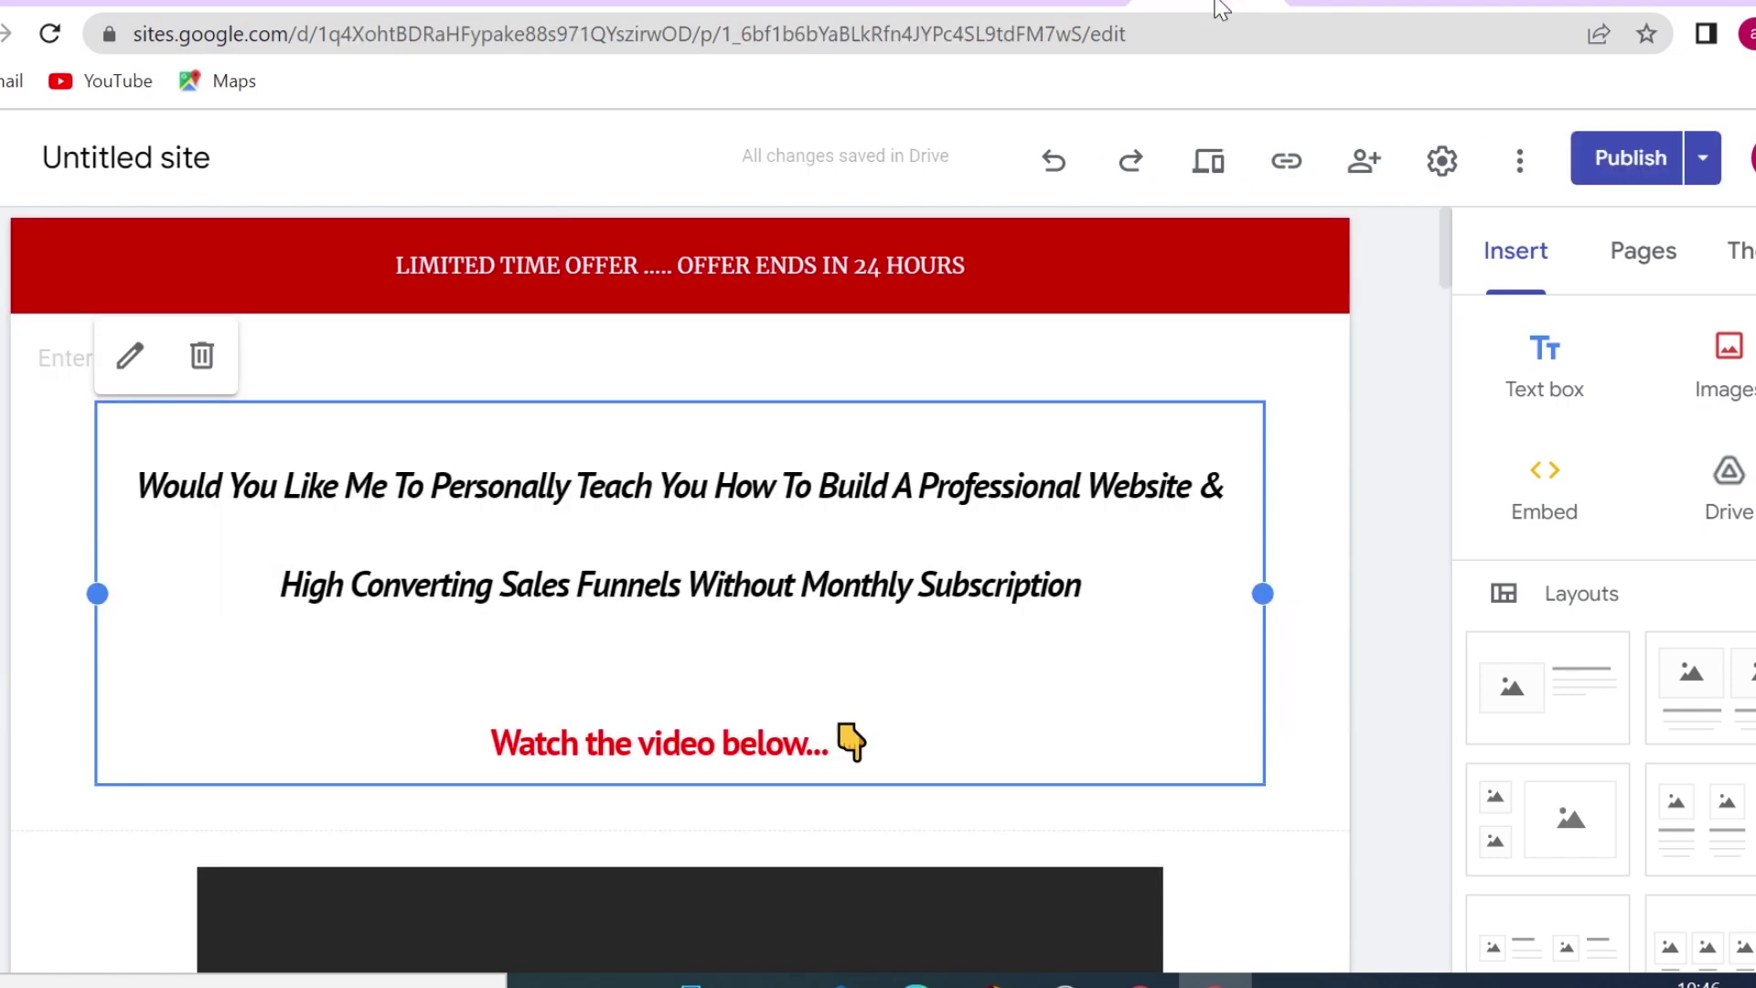
{"action": "left_click", "coordinate": [1702, 159]}
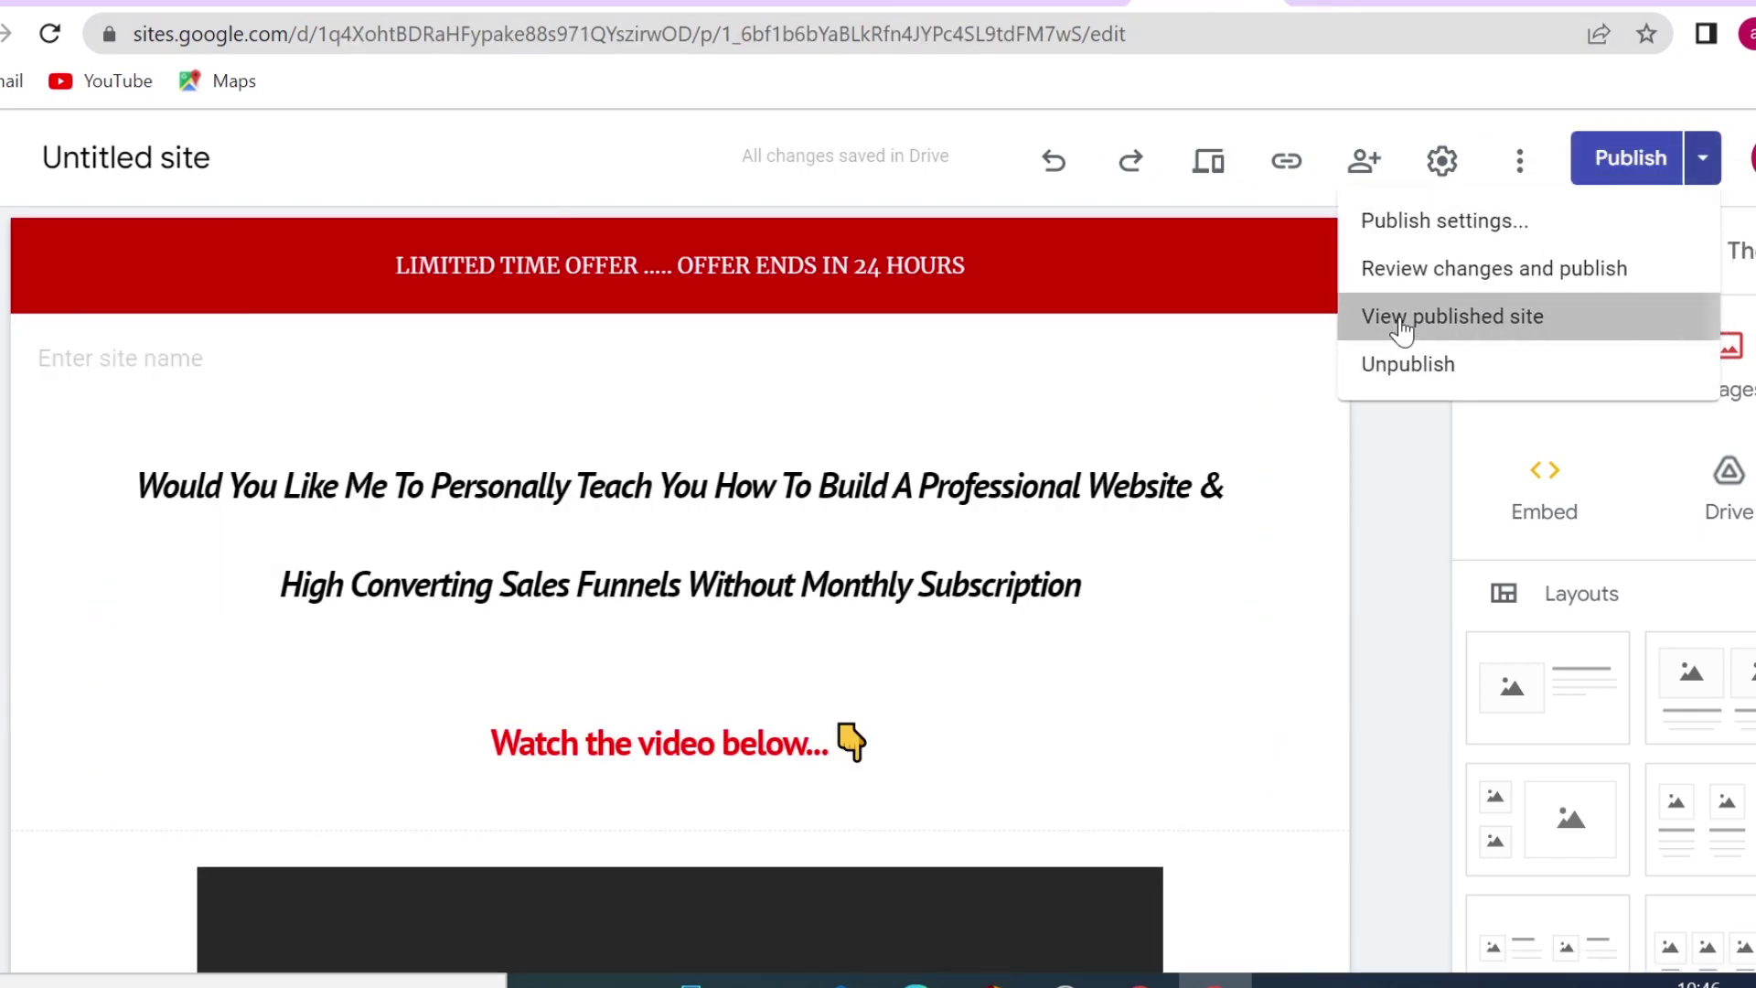
{"action": "left_click", "coordinate": [1401, 322]}
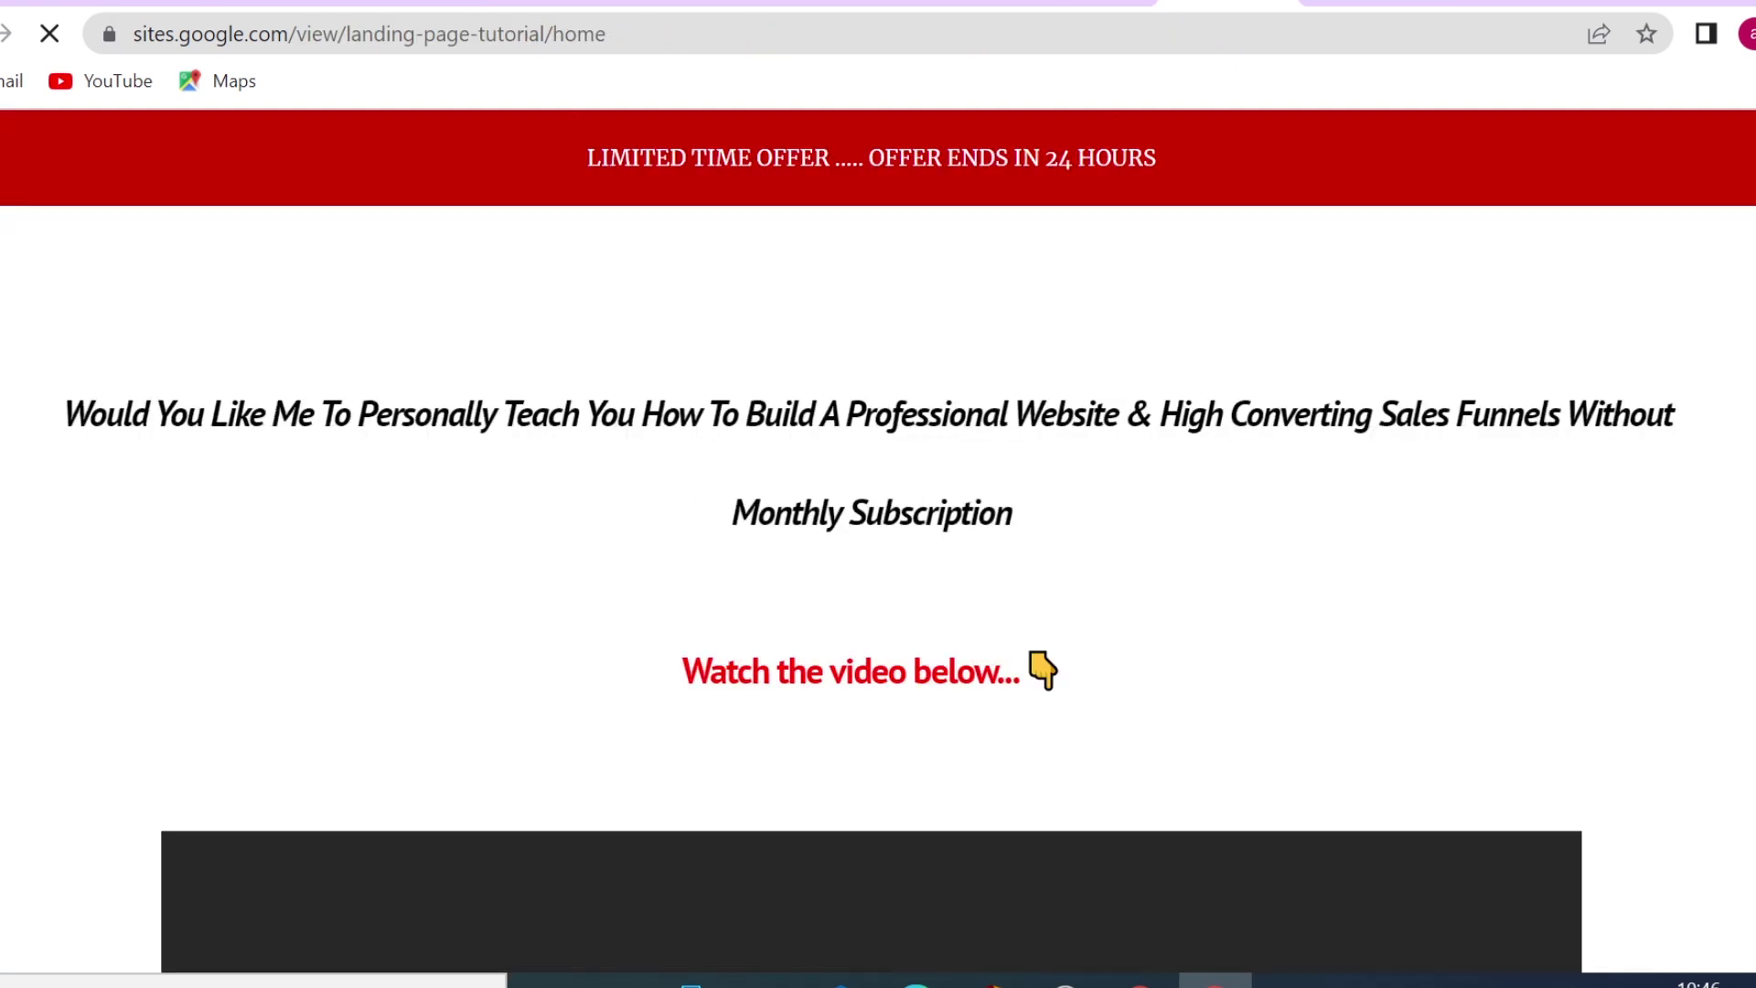
Step: Scroll the live page through the offer and money-back guarantee to the copyright footer and back
{"action": "scroll", "coordinate": [1570, 372], "scroll_direction": "down", "scroll_amount": 2}
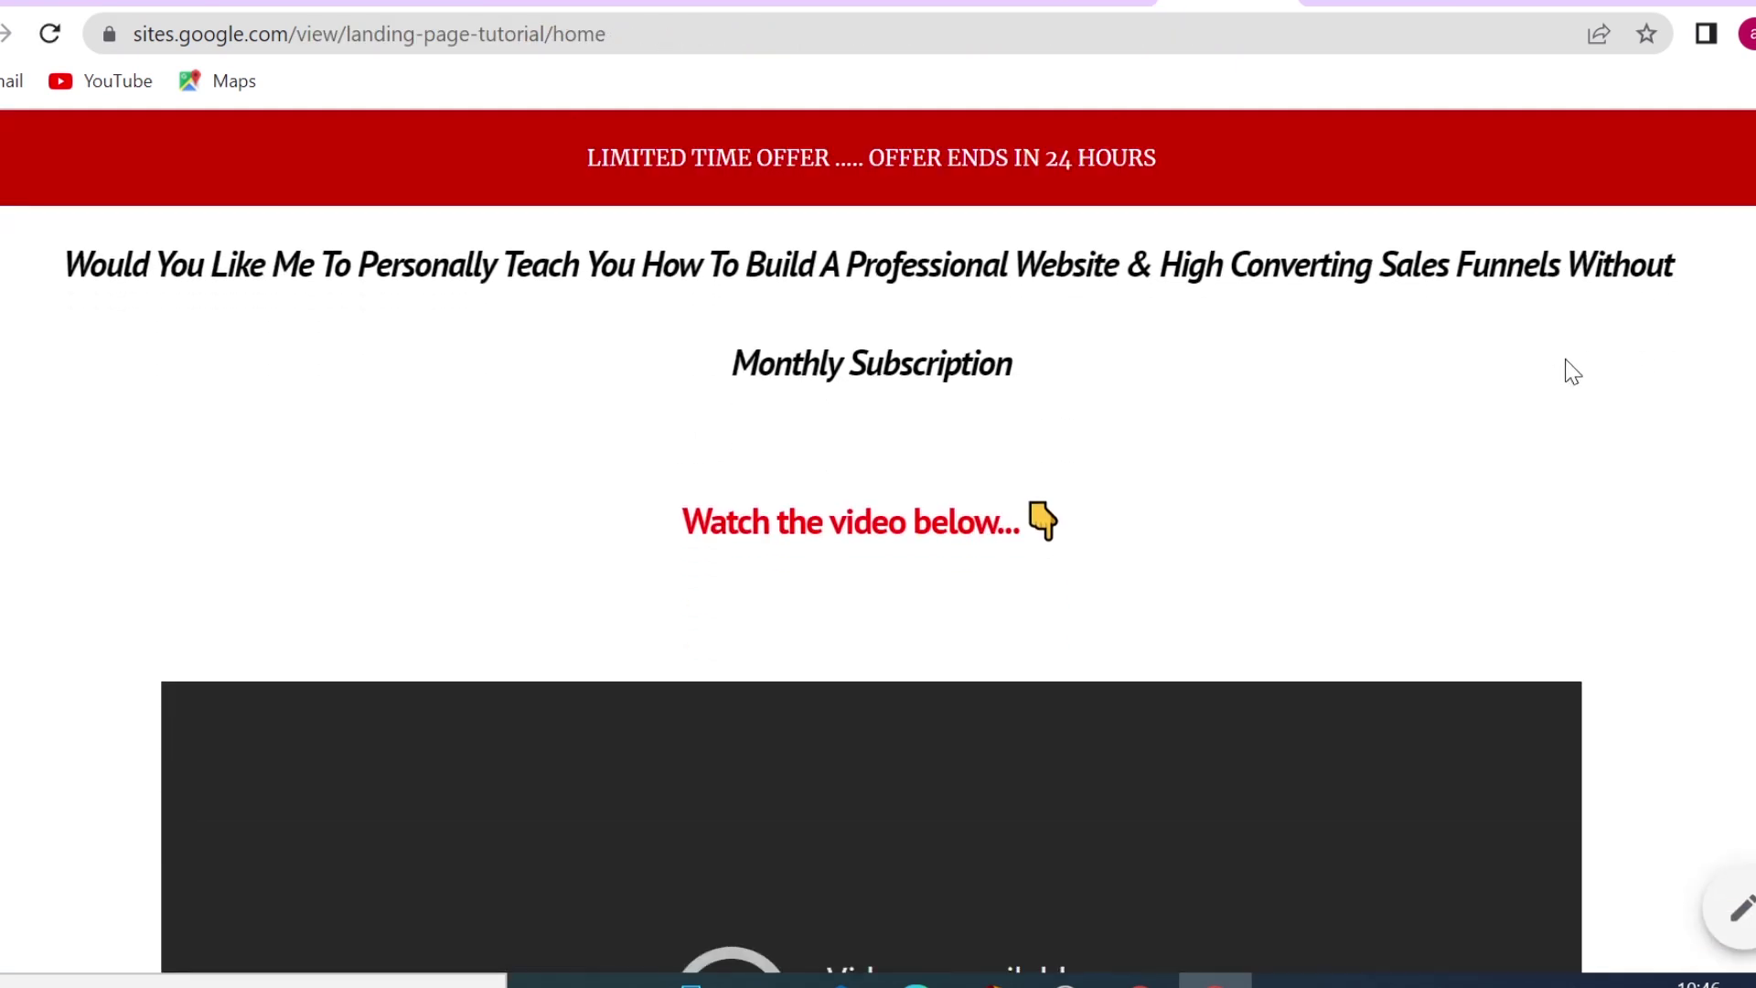
{"action": "scroll", "coordinate": [1657, 547], "scroll_direction": "down", "scroll_amount": 6}
{"action": "scroll", "coordinate": [1660, 547], "scroll_direction": "up", "scroll_amount": 5}
{"action": "scroll", "coordinate": [1610, 549], "scroll_direction": "up", "scroll_amount": 3}
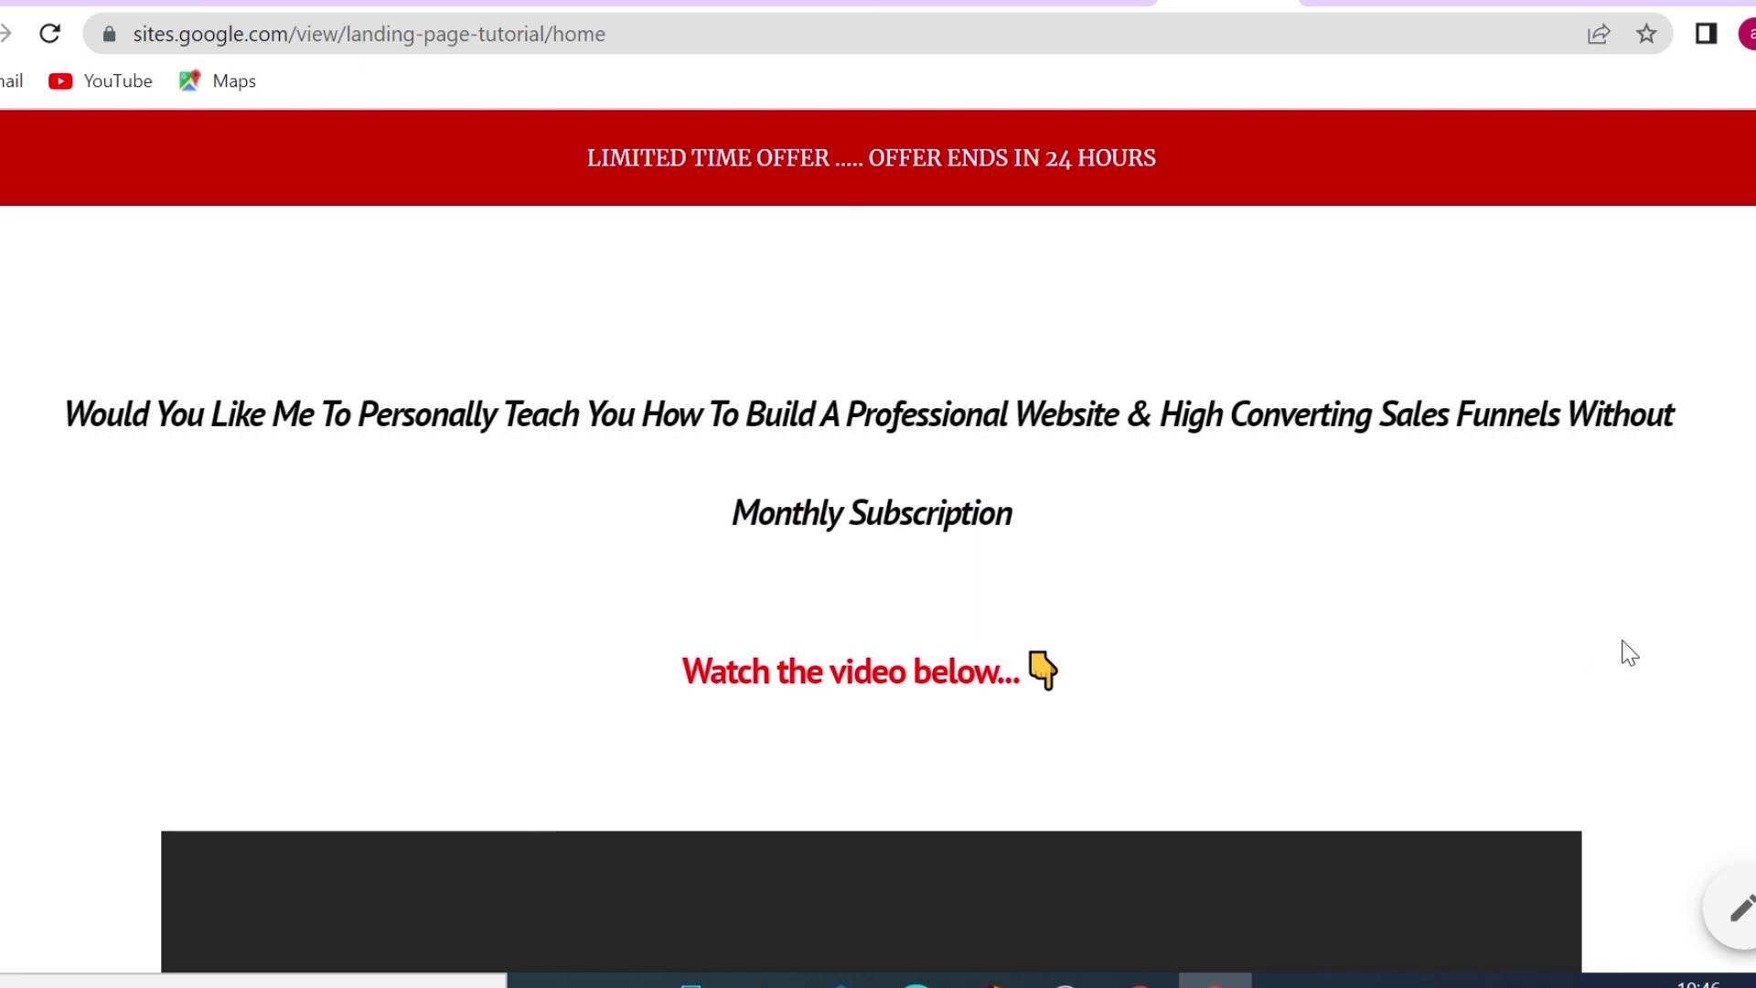
{"action": "scroll", "coordinate": [1627, 650], "scroll_direction": "down", "scroll_amount": 7}
{"action": "scroll", "coordinate": [1627, 650], "scroll_direction": "down", "scroll_amount": 5}
{"action": "scroll", "coordinate": [1627, 650], "scroll_direction": "down", "scroll_amount": 6}
{"action": "scroll", "coordinate": [1625, 631], "scroll_direction": "down", "scroll_amount": 6}
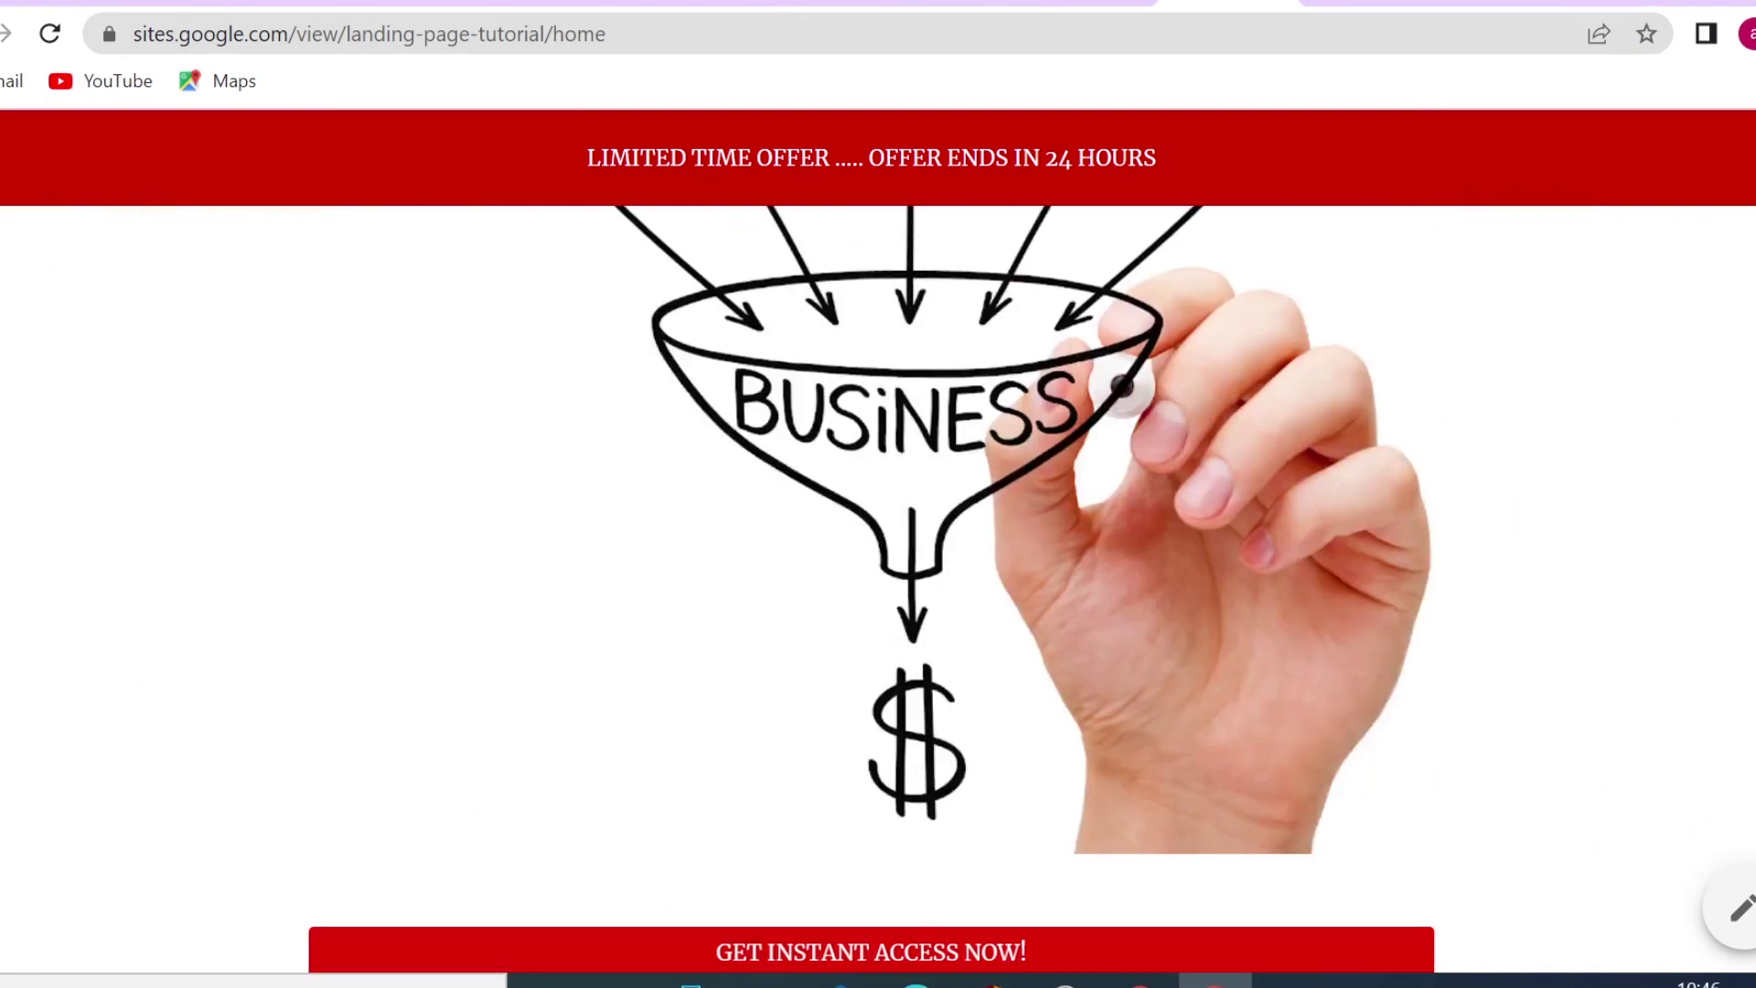
{"action": "scroll", "coordinate": [1624, 631], "scroll_direction": "down", "scroll_amount": 6}
{"action": "scroll", "coordinate": [1625, 631], "scroll_direction": "down", "scroll_amount": 7}
{"action": "scroll", "coordinate": [1626, 634], "scroll_direction": "down", "scroll_amount": 5}
{"action": "scroll", "coordinate": [1628, 635], "scroll_direction": "down", "scroll_amount": 4}
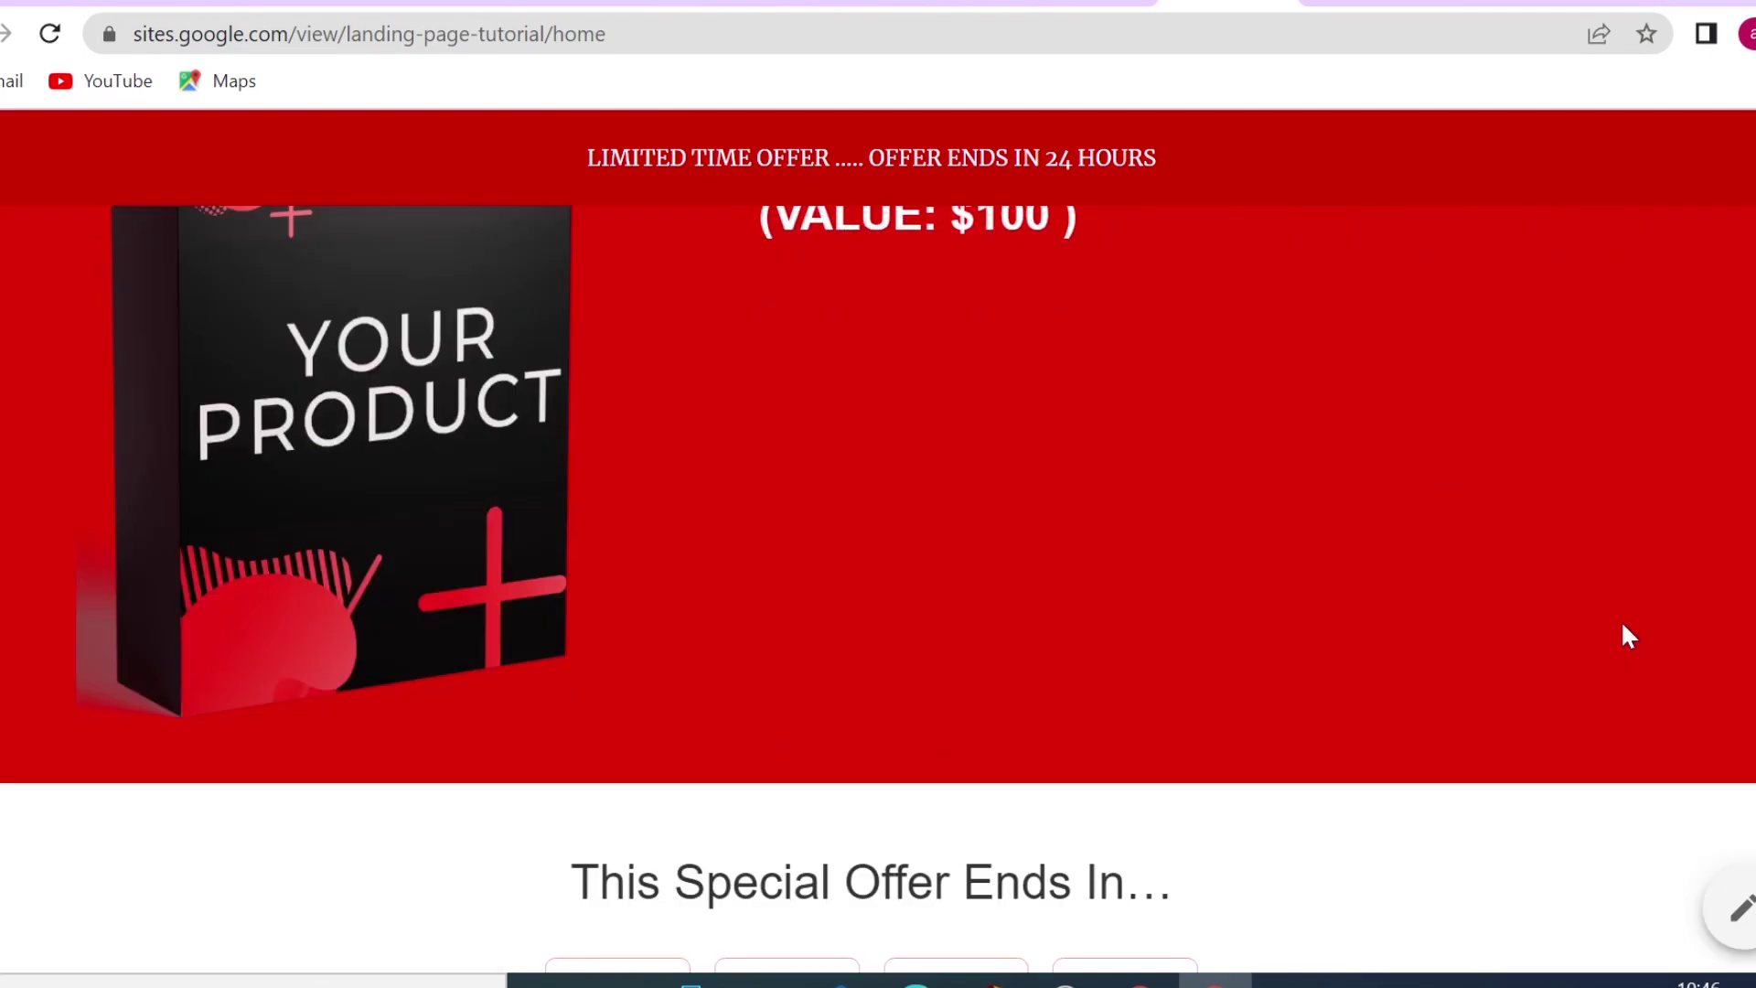
{"action": "scroll", "coordinate": [1628, 636], "scroll_direction": "down", "scroll_amount": 1}
{"action": "scroll", "coordinate": [1628, 635], "scroll_direction": "down", "scroll_amount": 2}
{"action": "scroll", "coordinate": [1628, 636], "scroll_direction": "down", "scroll_amount": 6}
{"action": "scroll", "coordinate": [1629, 635], "scroll_direction": "down", "scroll_amount": 6}
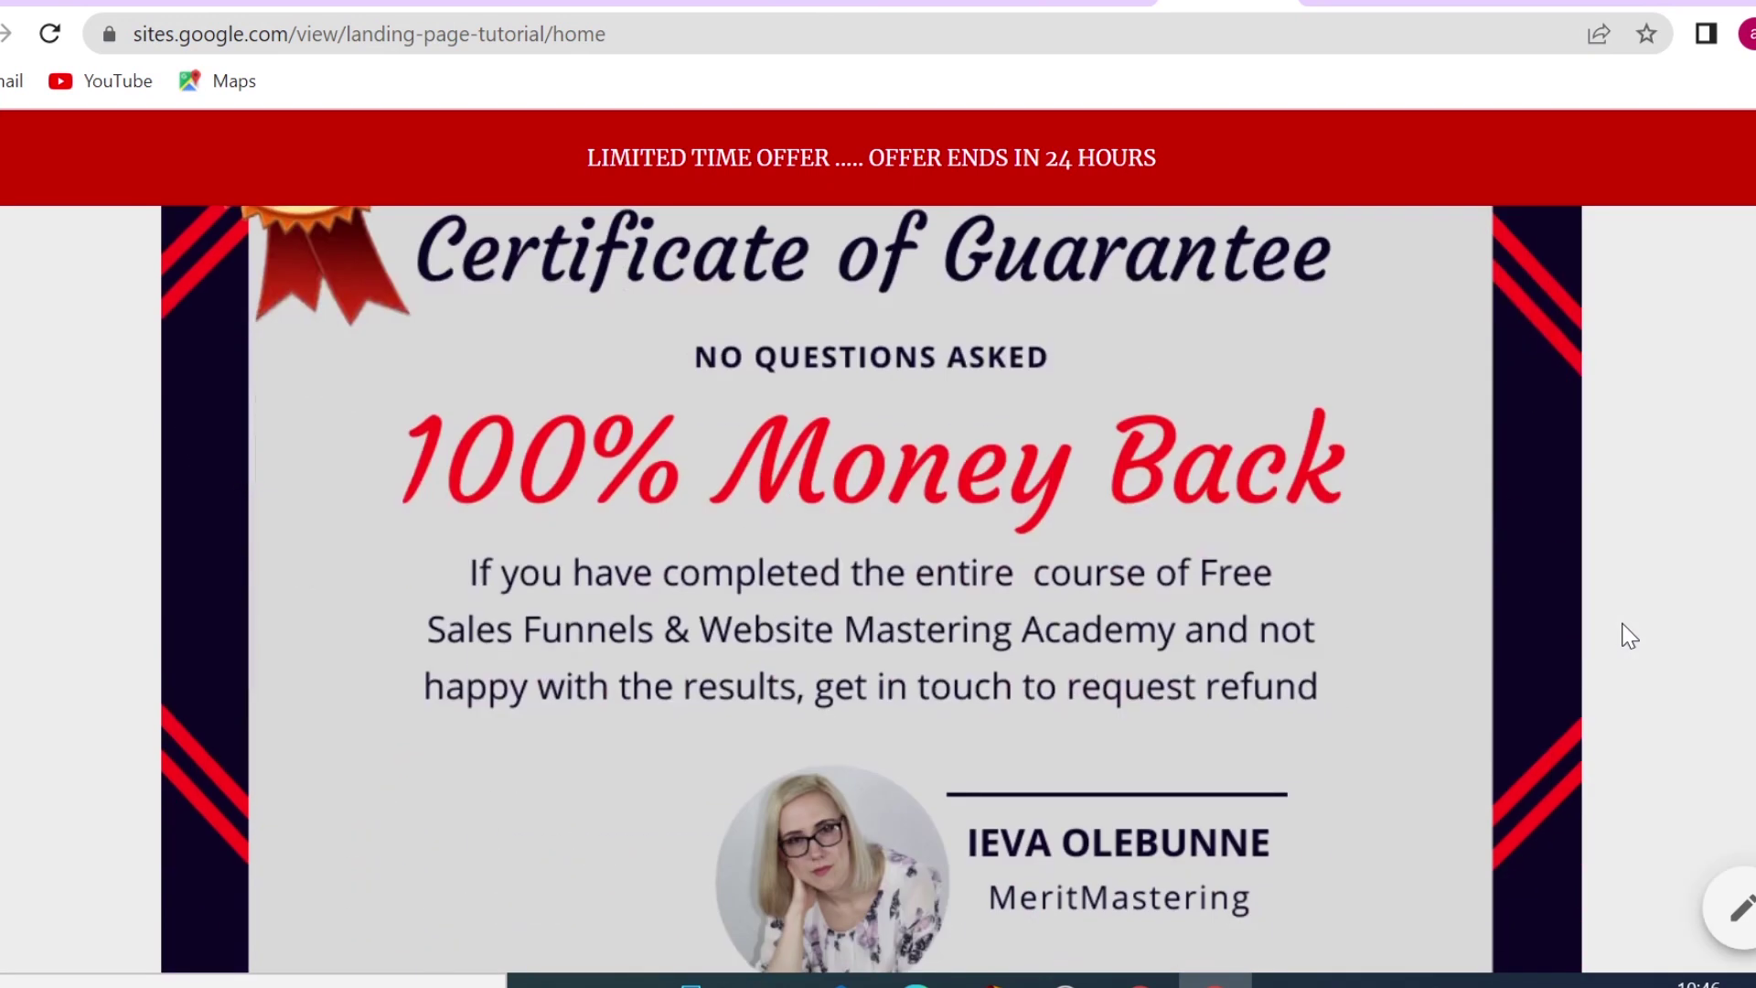
{"action": "scroll", "coordinate": [1629, 635], "scroll_direction": "down", "scroll_amount": 4}
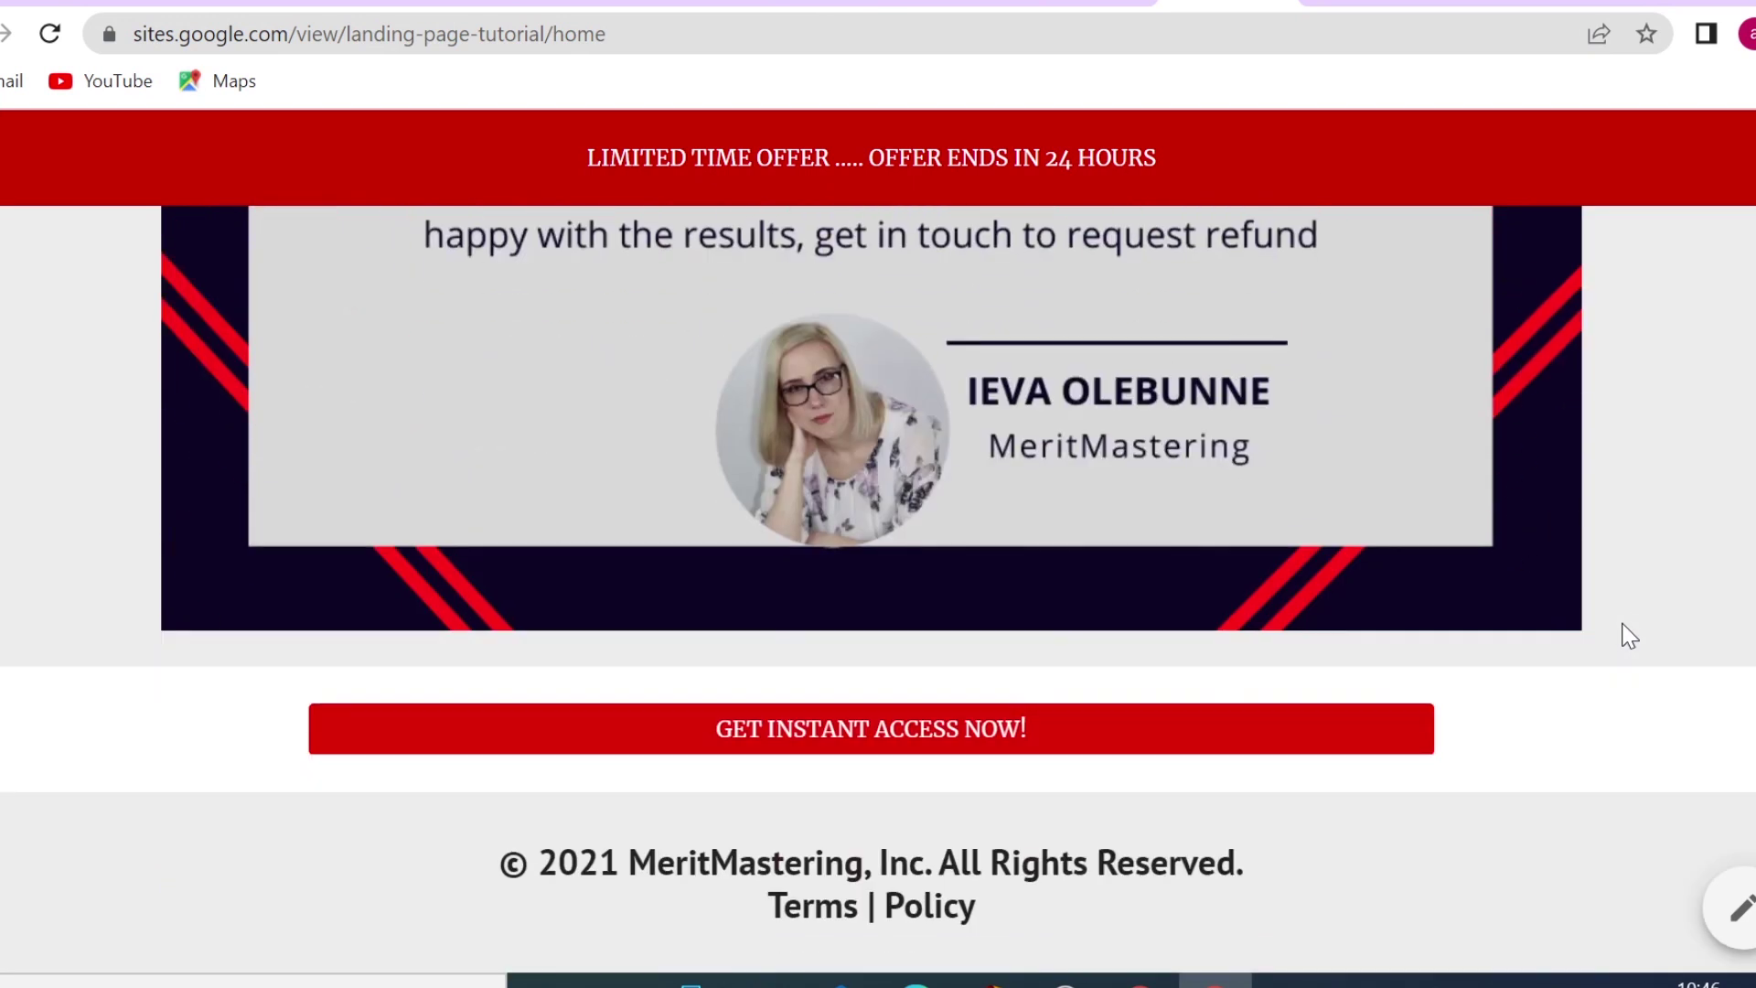
{"action": "scroll", "coordinate": [1629, 636], "scroll_direction": "up", "scroll_amount": 8}
{"action": "scroll", "coordinate": [1629, 636], "scroll_direction": "up", "scroll_amount": 5}
{"action": "scroll", "coordinate": [1628, 635], "scroll_direction": "up", "scroll_amount": 6}
{"action": "scroll", "coordinate": [1629, 636], "scroll_direction": "up", "scroll_amount": 6}
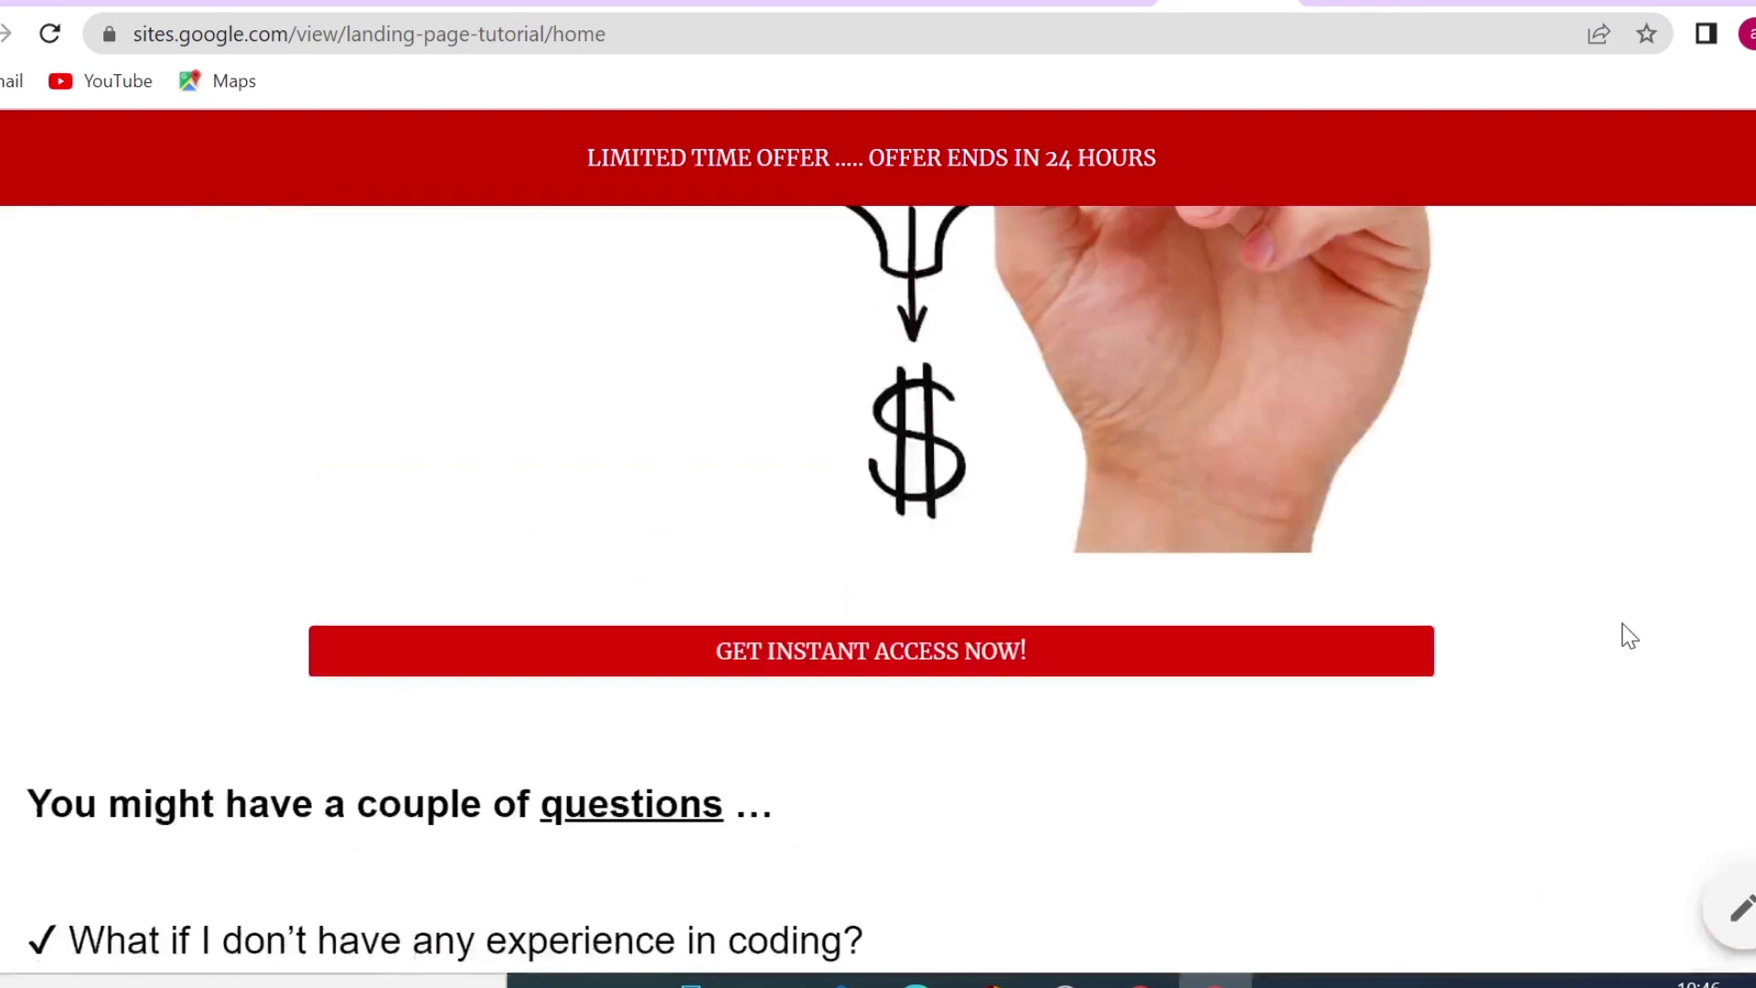
{"action": "scroll", "coordinate": [1629, 635], "scroll_direction": "up", "scroll_amount": 4}
Step: Back in the editor, show the Themes panel with custom theme and Simple theme options
{"action": "left_click", "coordinate": [1278, 4]}
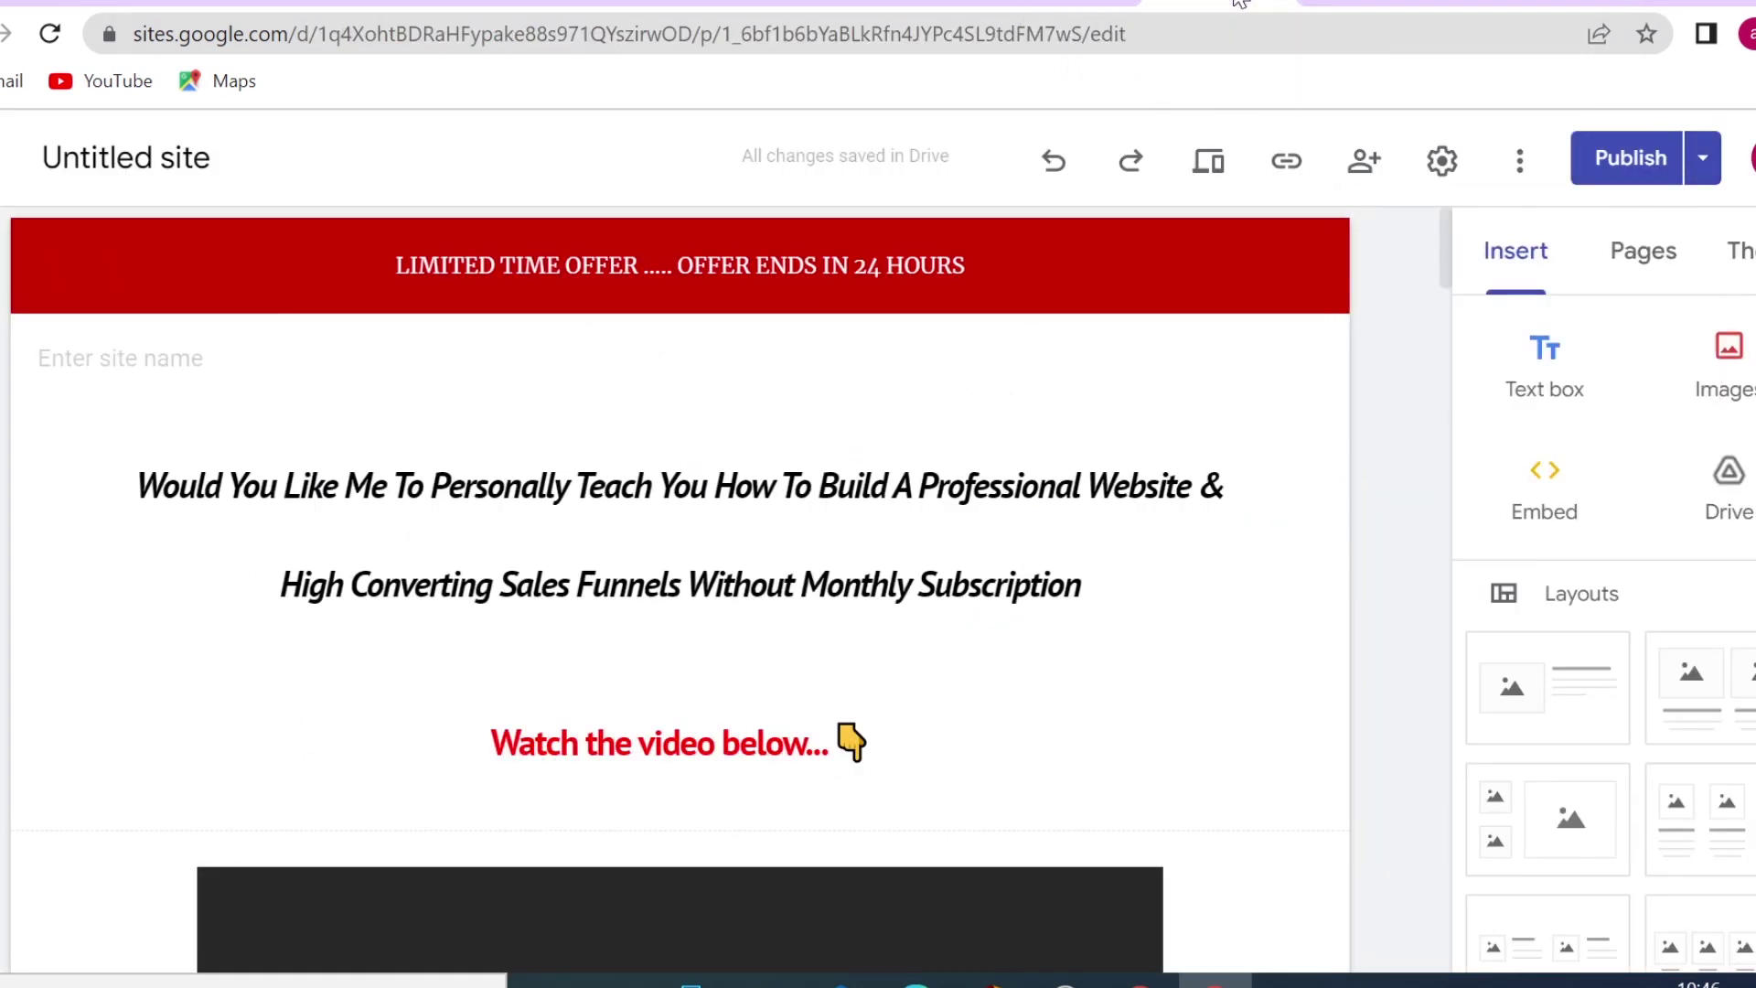
{"action": "left_click", "coordinate": [1659, 264]}
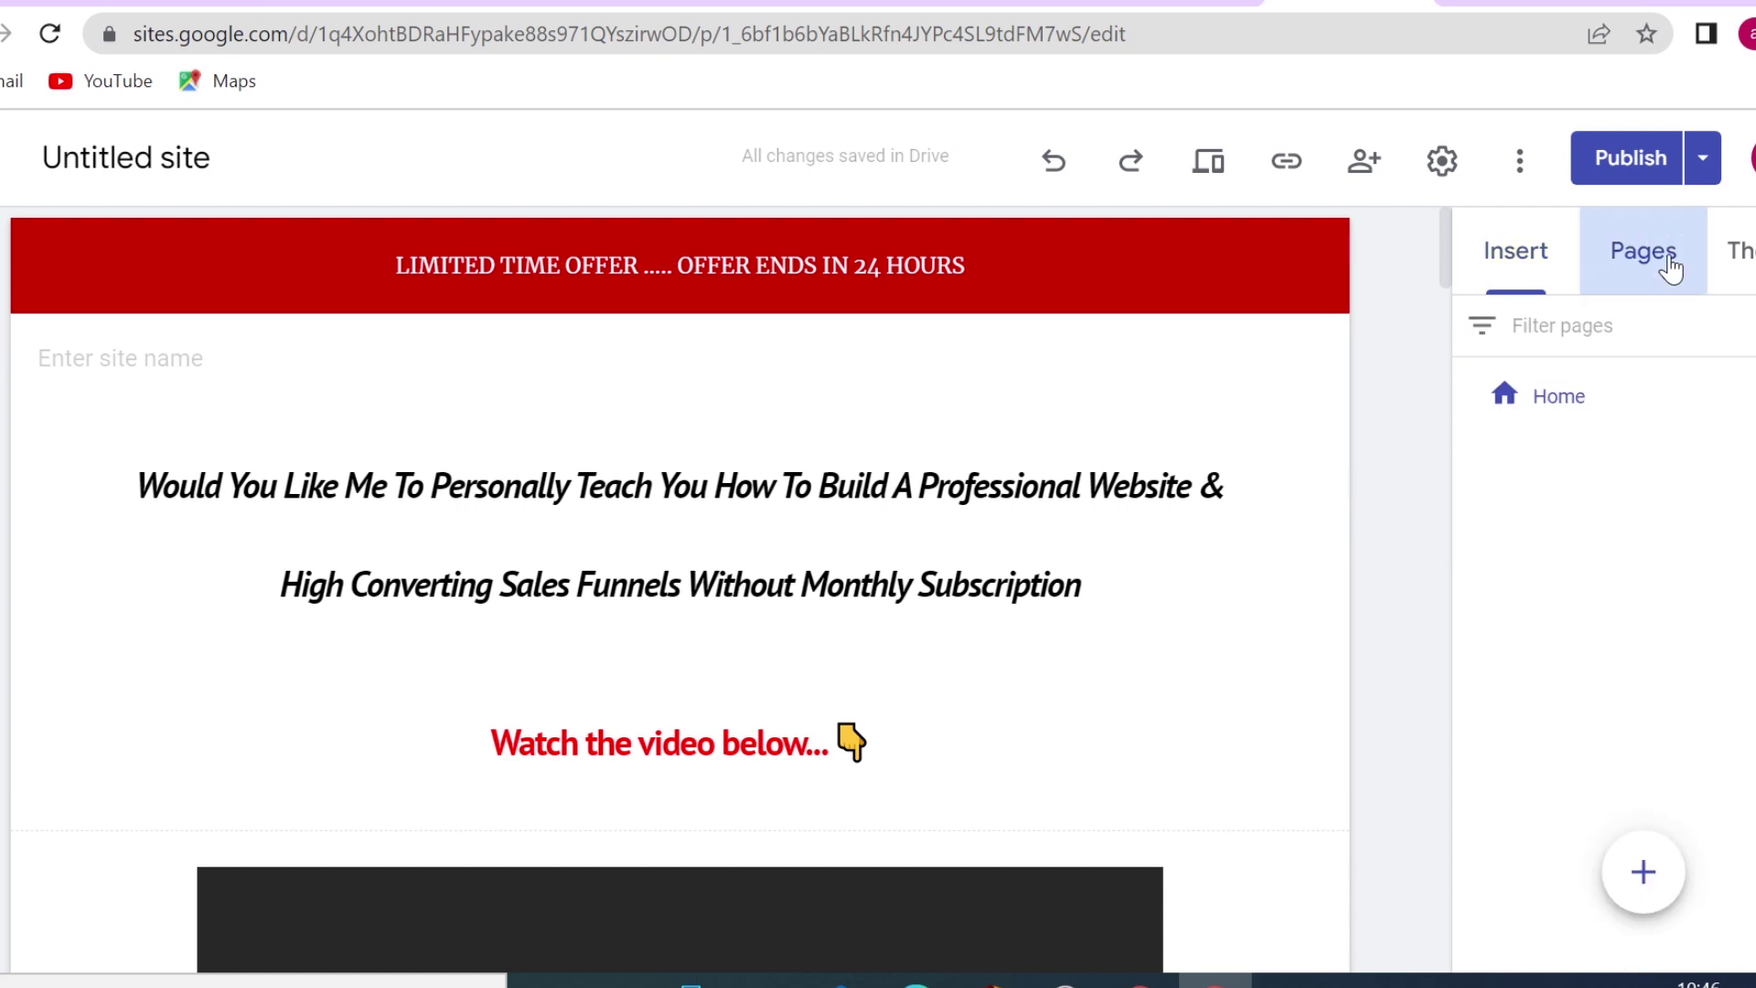
{"action": "left_click", "coordinate": [1736, 251]}
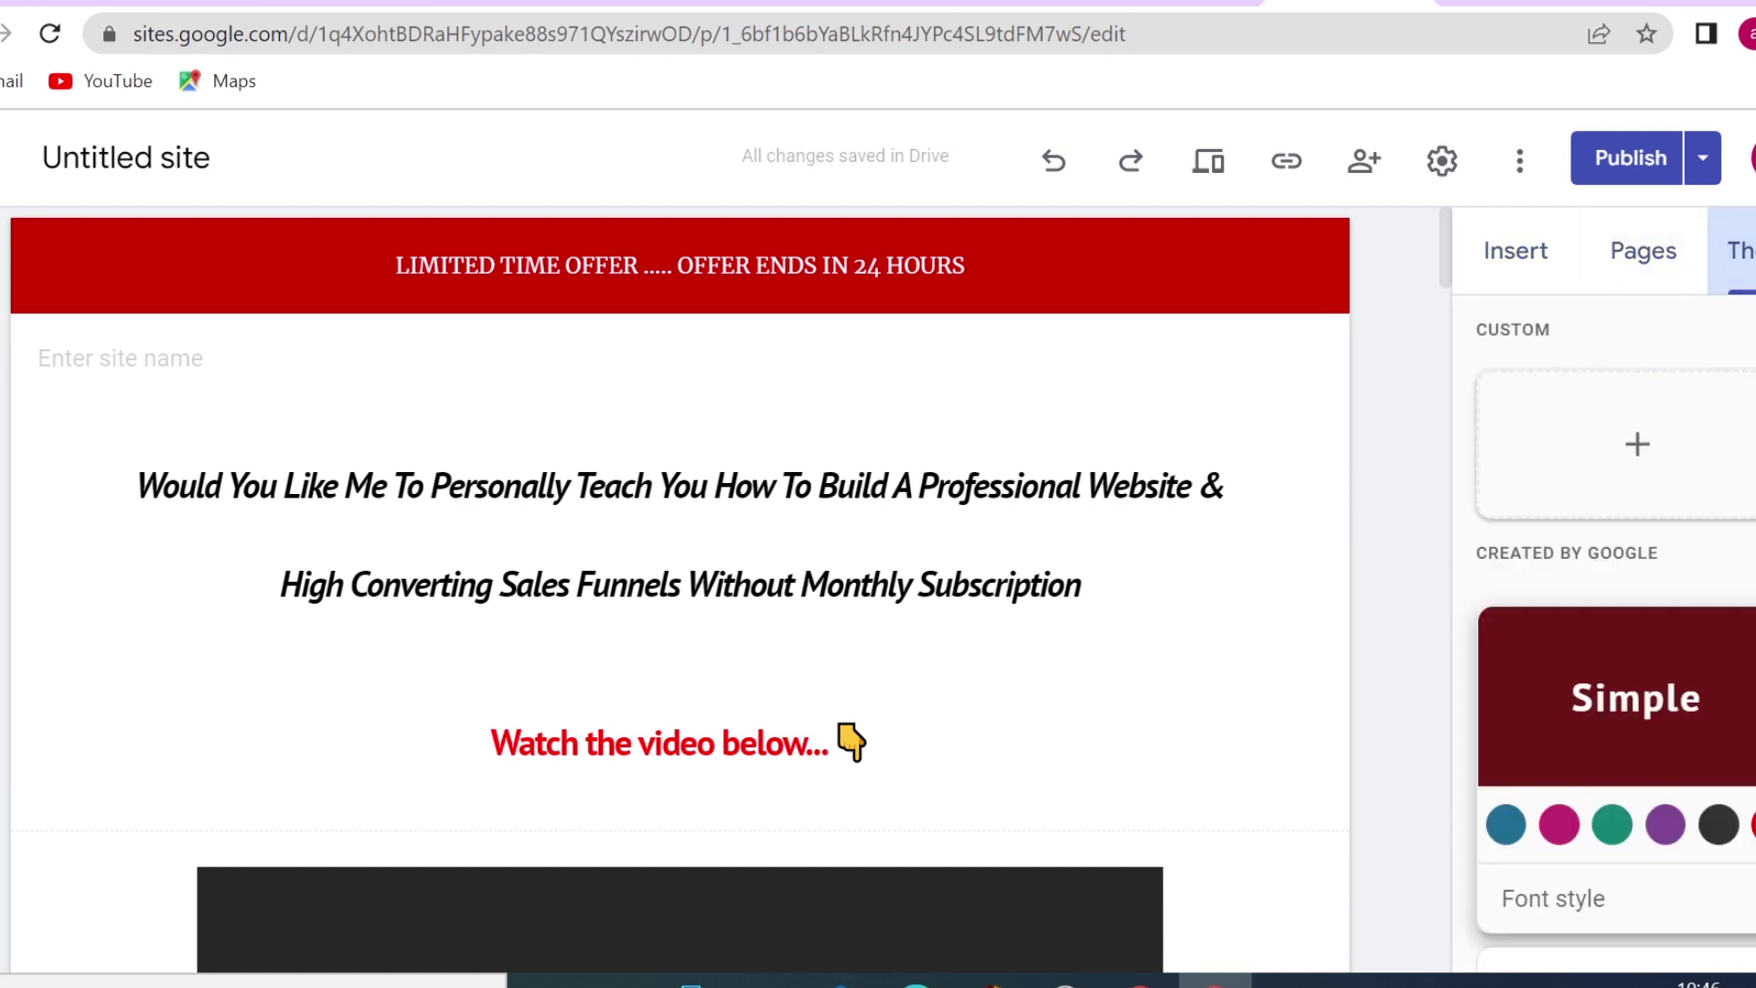
{"action": "scroll", "coordinate": [1614, 631], "scroll_direction": "down", "scroll_amount": 5}
{"action": "left_click", "coordinate": [1651, 261]}
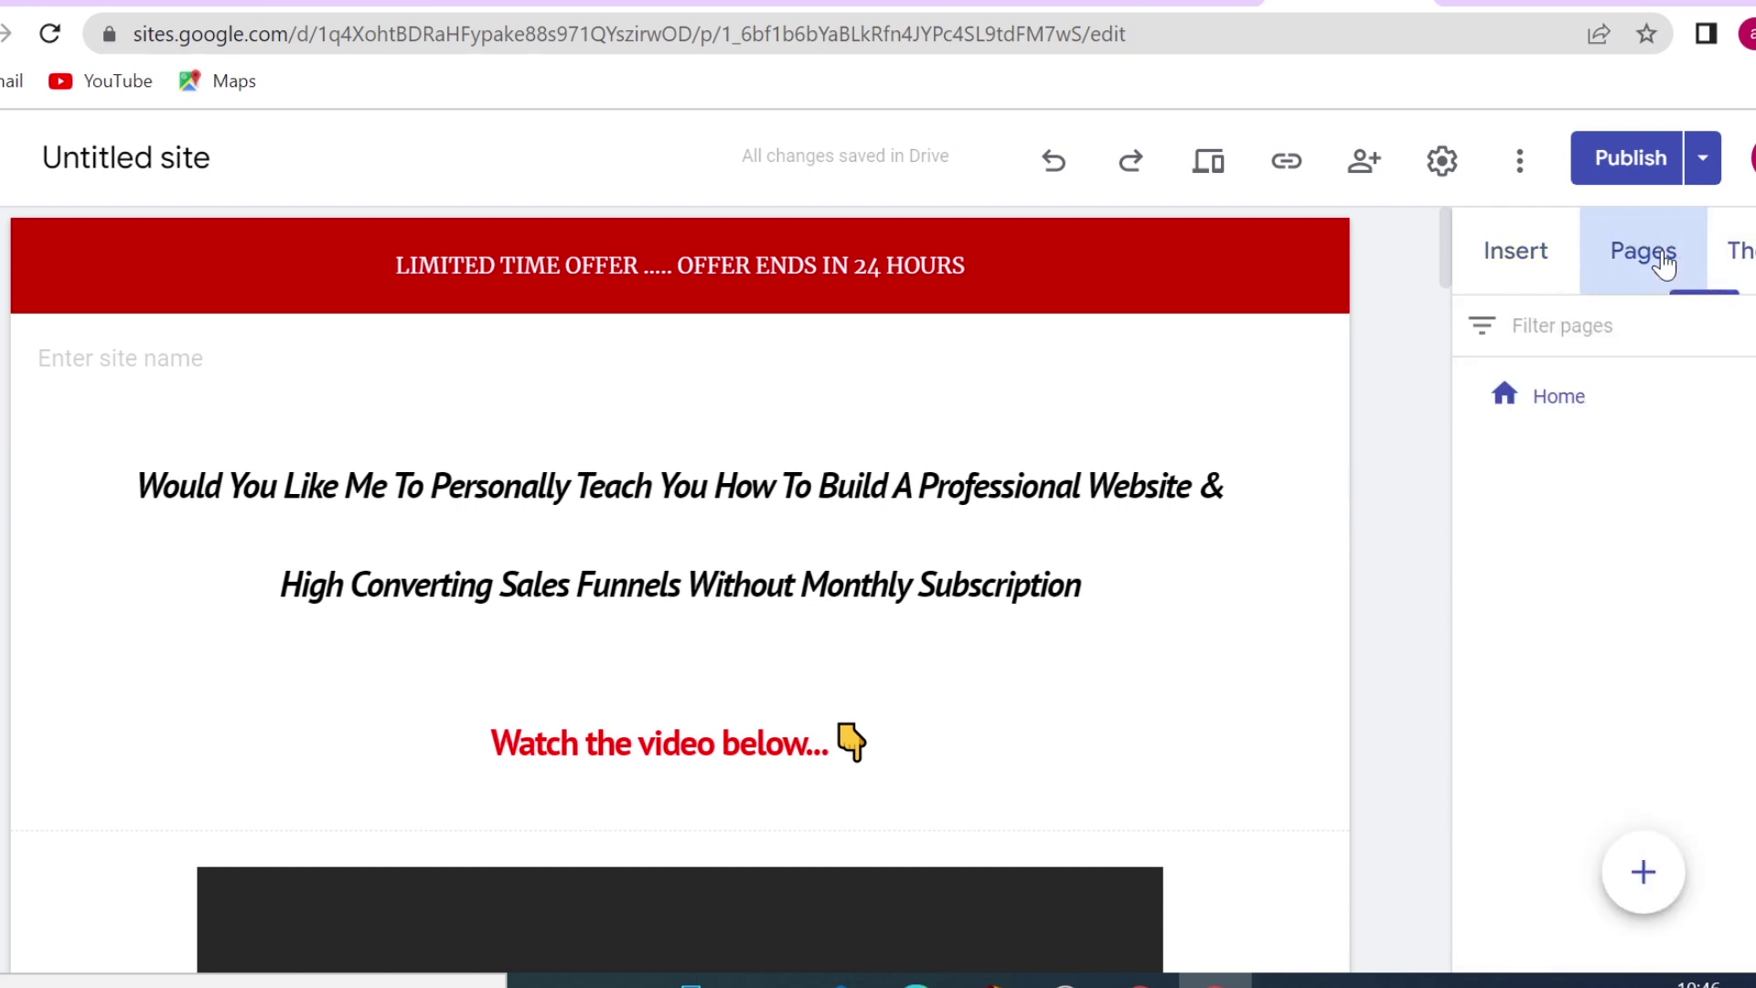
{"action": "left_click", "coordinate": [1544, 265]}
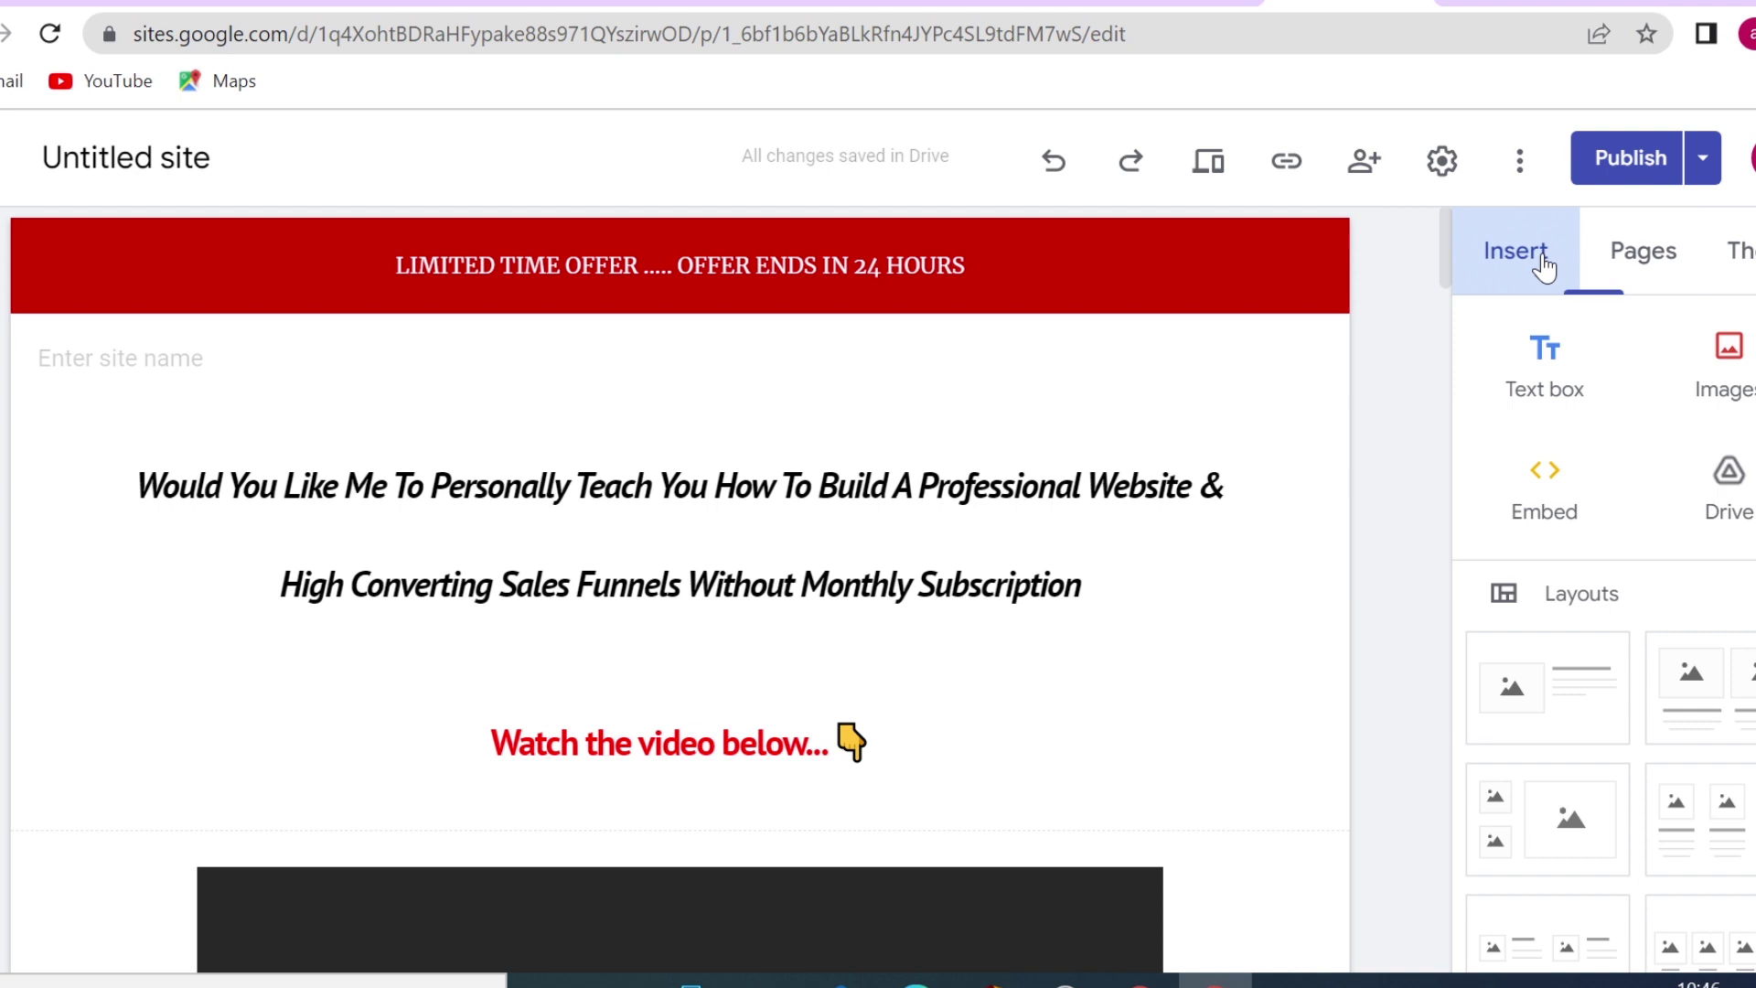
{"action": "left_click", "coordinate": [1737, 251]}
{"action": "scroll", "coordinate": [1737, 588], "scroll_direction": "up", "scroll_amount": 3}
{"action": "scroll", "coordinate": [1743, 599], "scroll_direction": "up", "scroll_amount": 3}
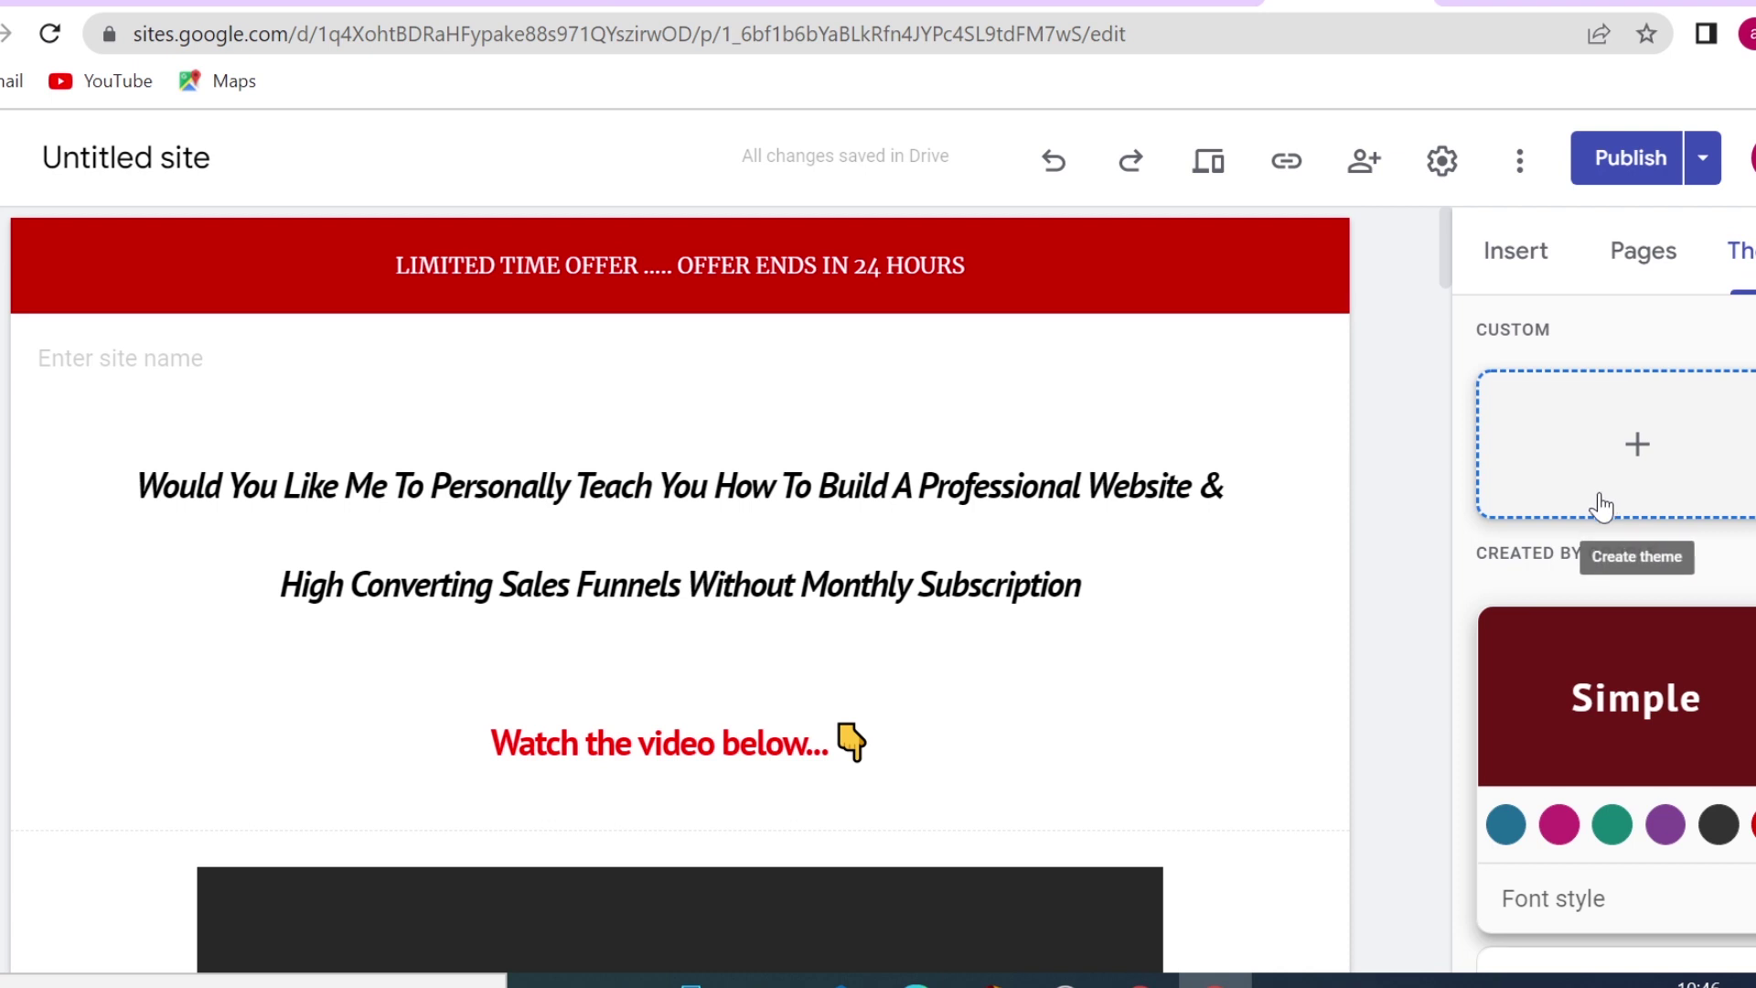
Step: View Custom domains in site Settings, then open the publish review showing no unpublished changes
{"action": "left_click", "coordinate": [1441, 157]}
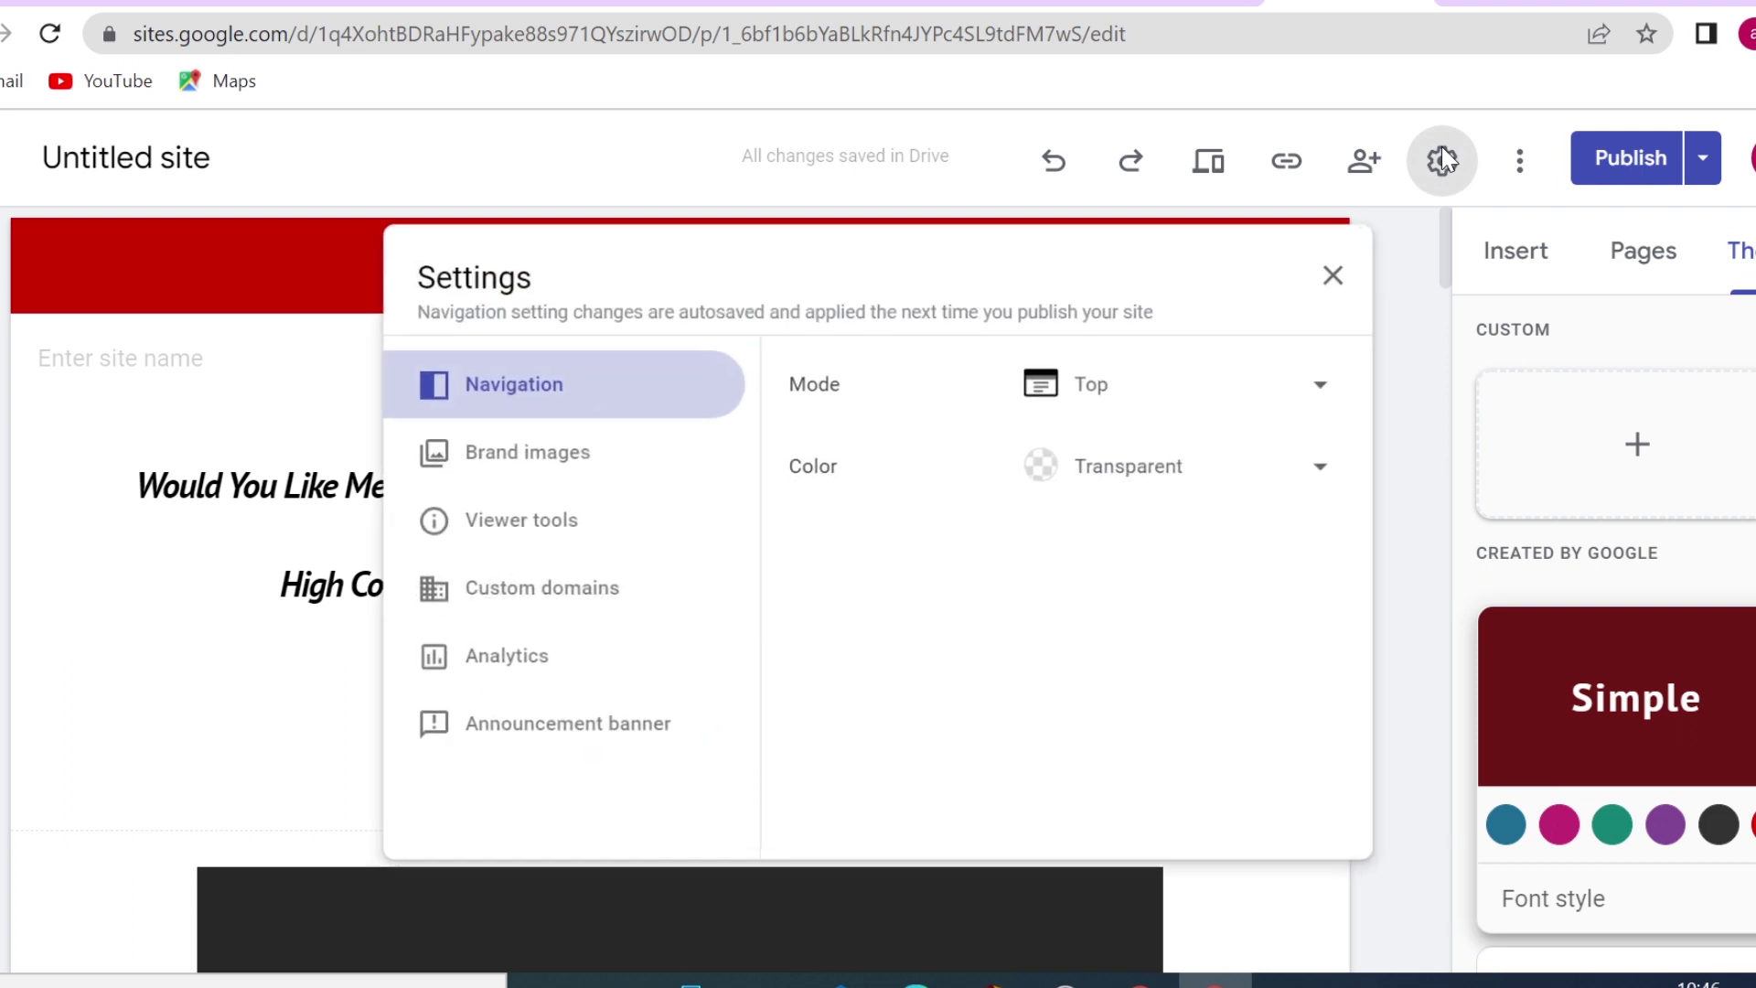
{"action": "left_click", "coordinate": [590, 590]}
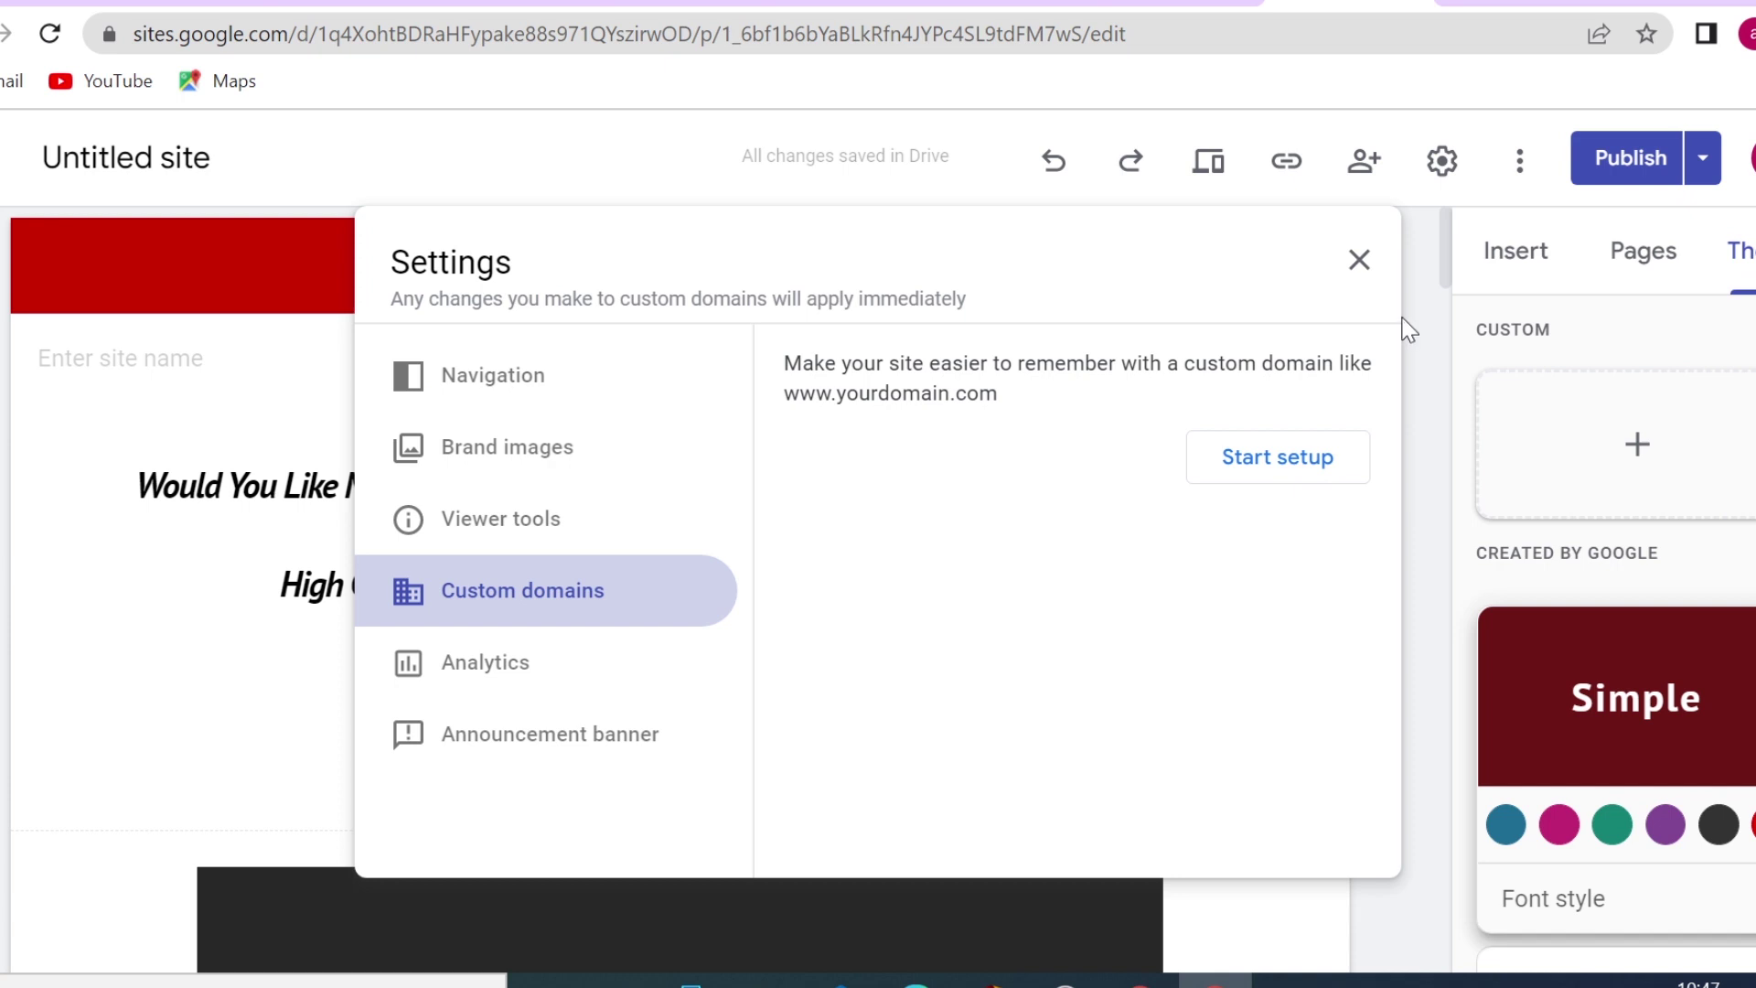
{"action": "left_click", "coordinate": [1360, 260]}
{"action": "left_click", "coordinate": [1632, 160]}
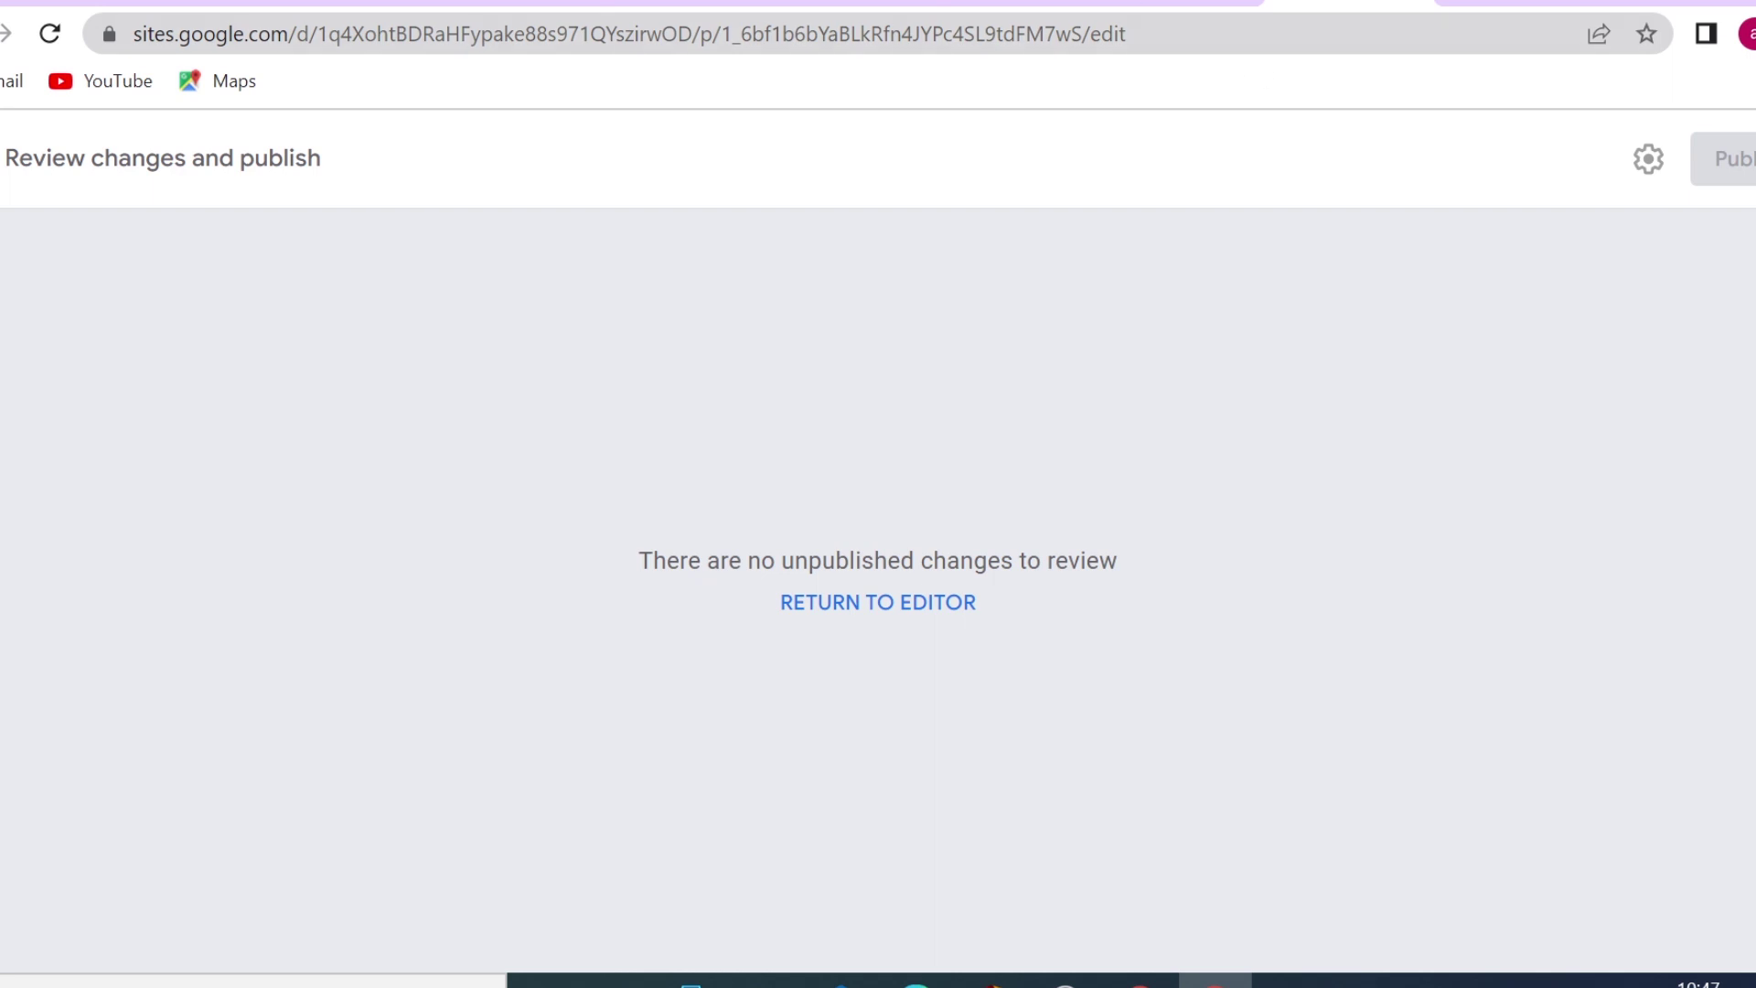
Step: Look over the Drive, Sites home and editor tabs, then open a new tab for Google search
{"action": "left_click", "coordinate": [1160, 7]}
{"action": "left_click", "coordinate": [1017, 4]}
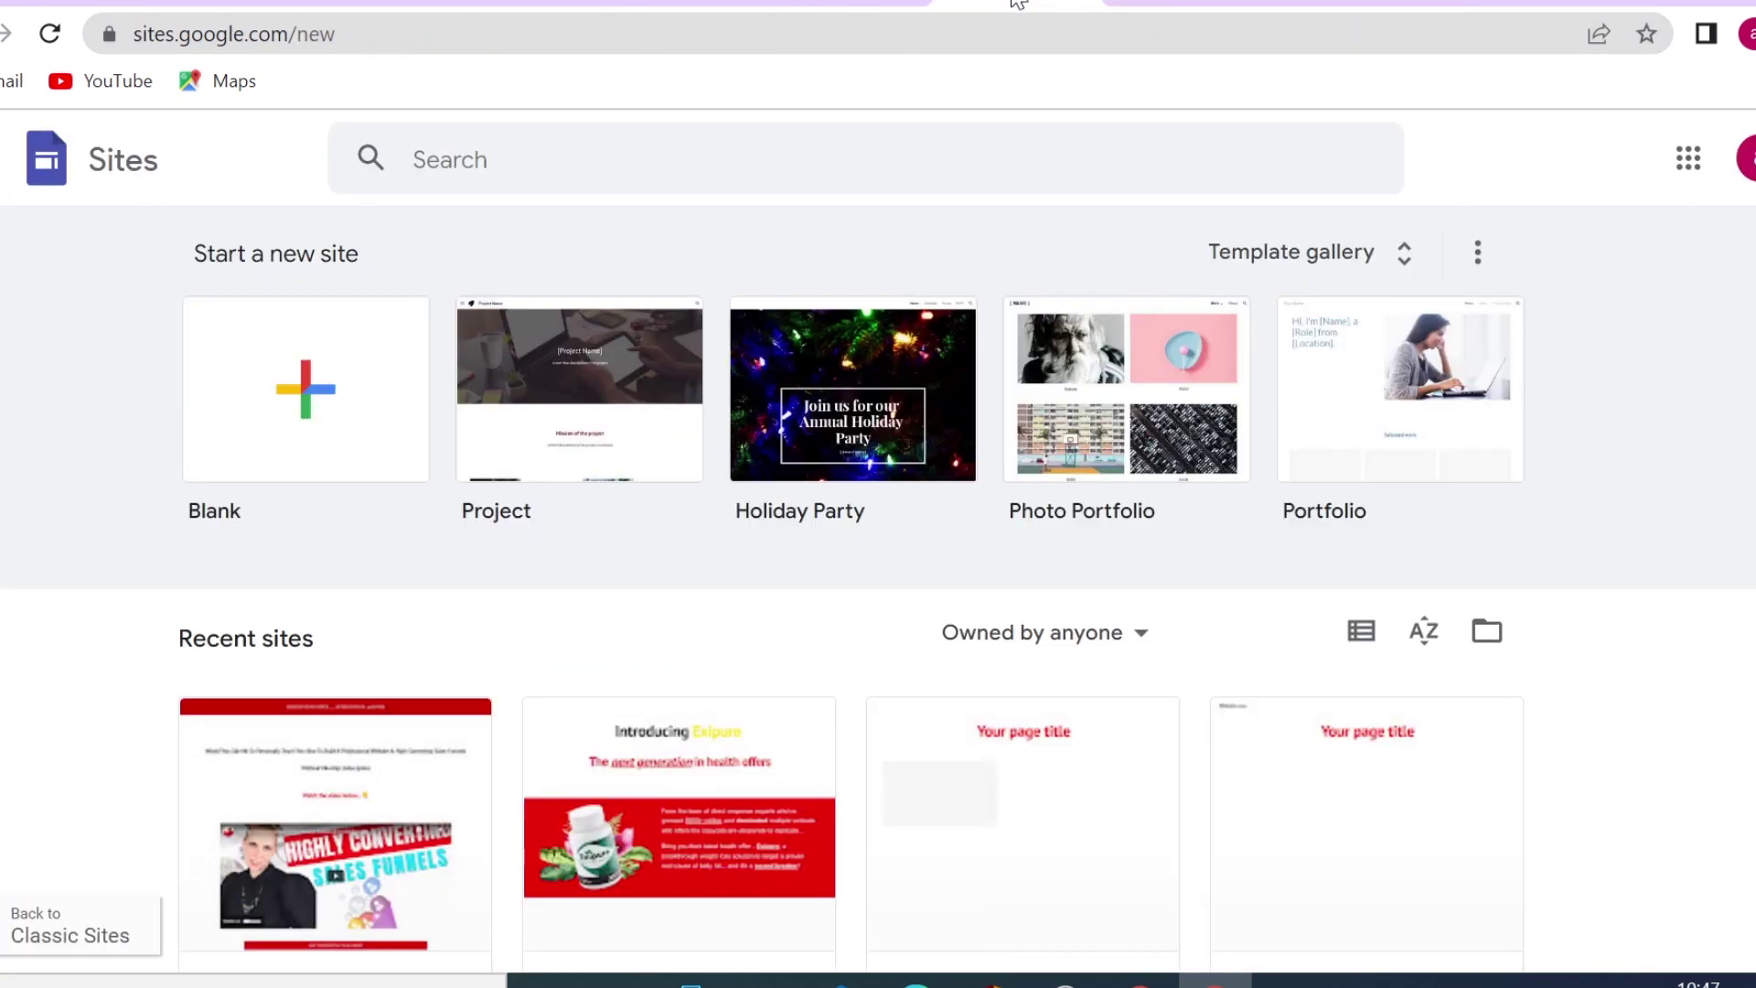
{"action": "left_click", "coordinate": [1354, 5]}
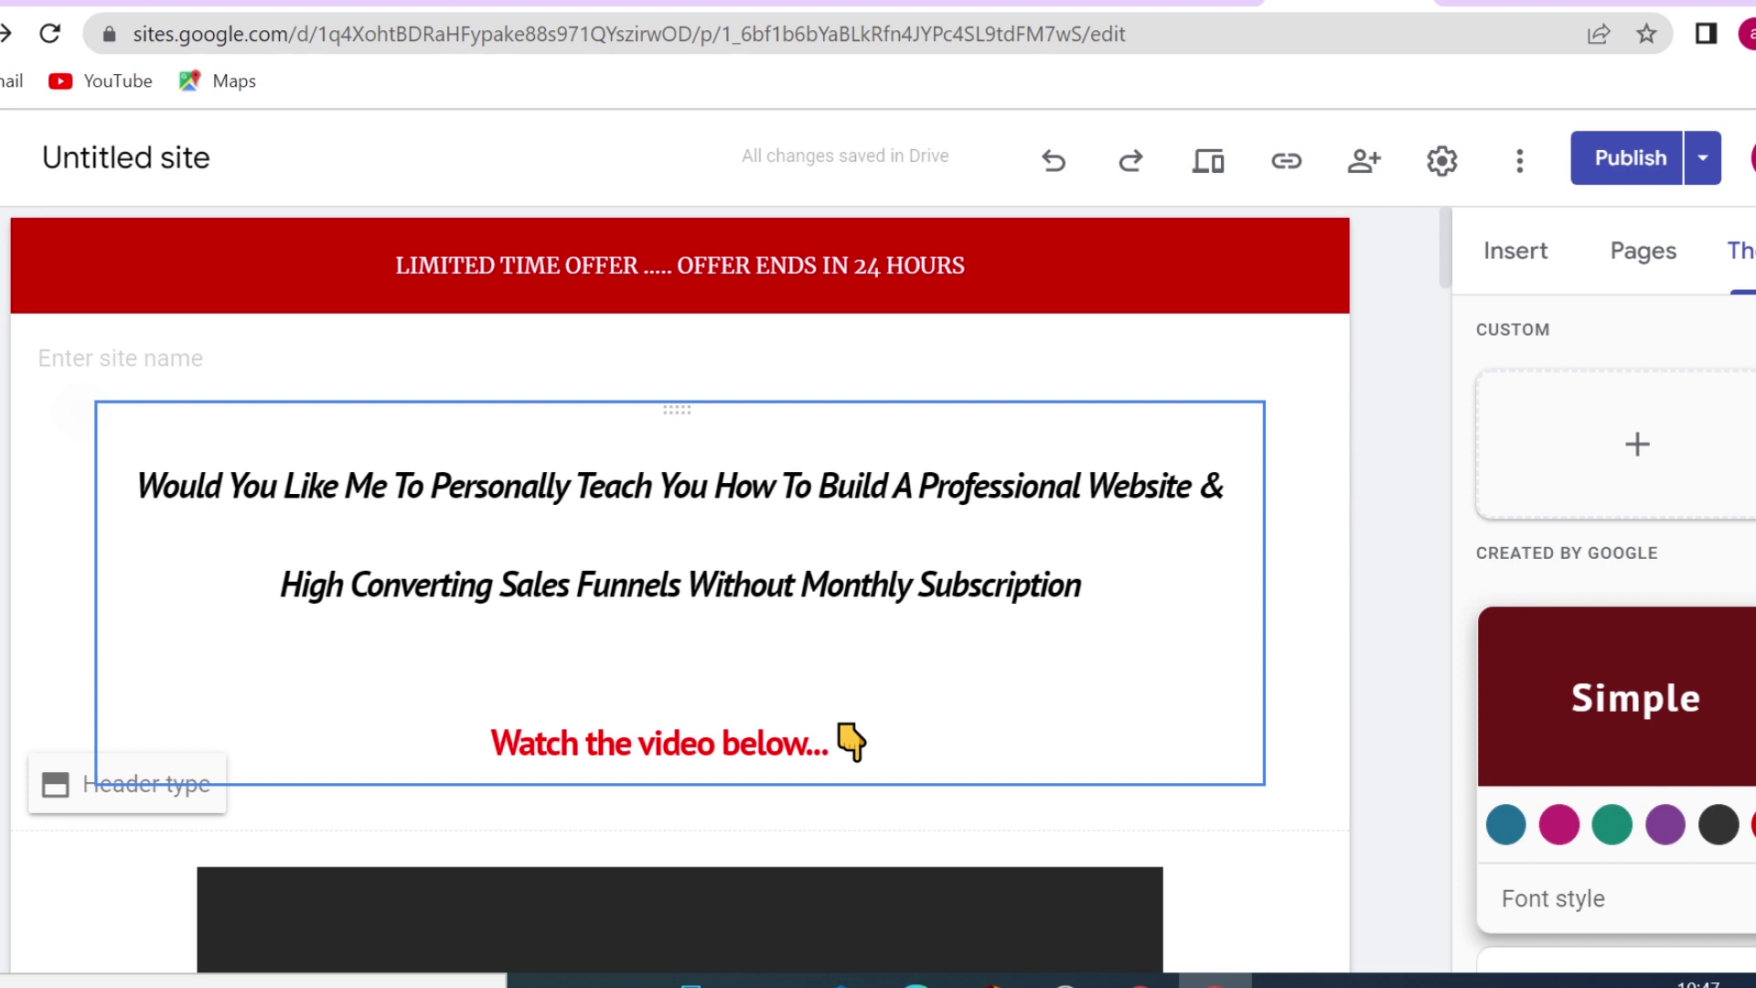
{"action": "left_click", "coordinate": [1017, 4]}
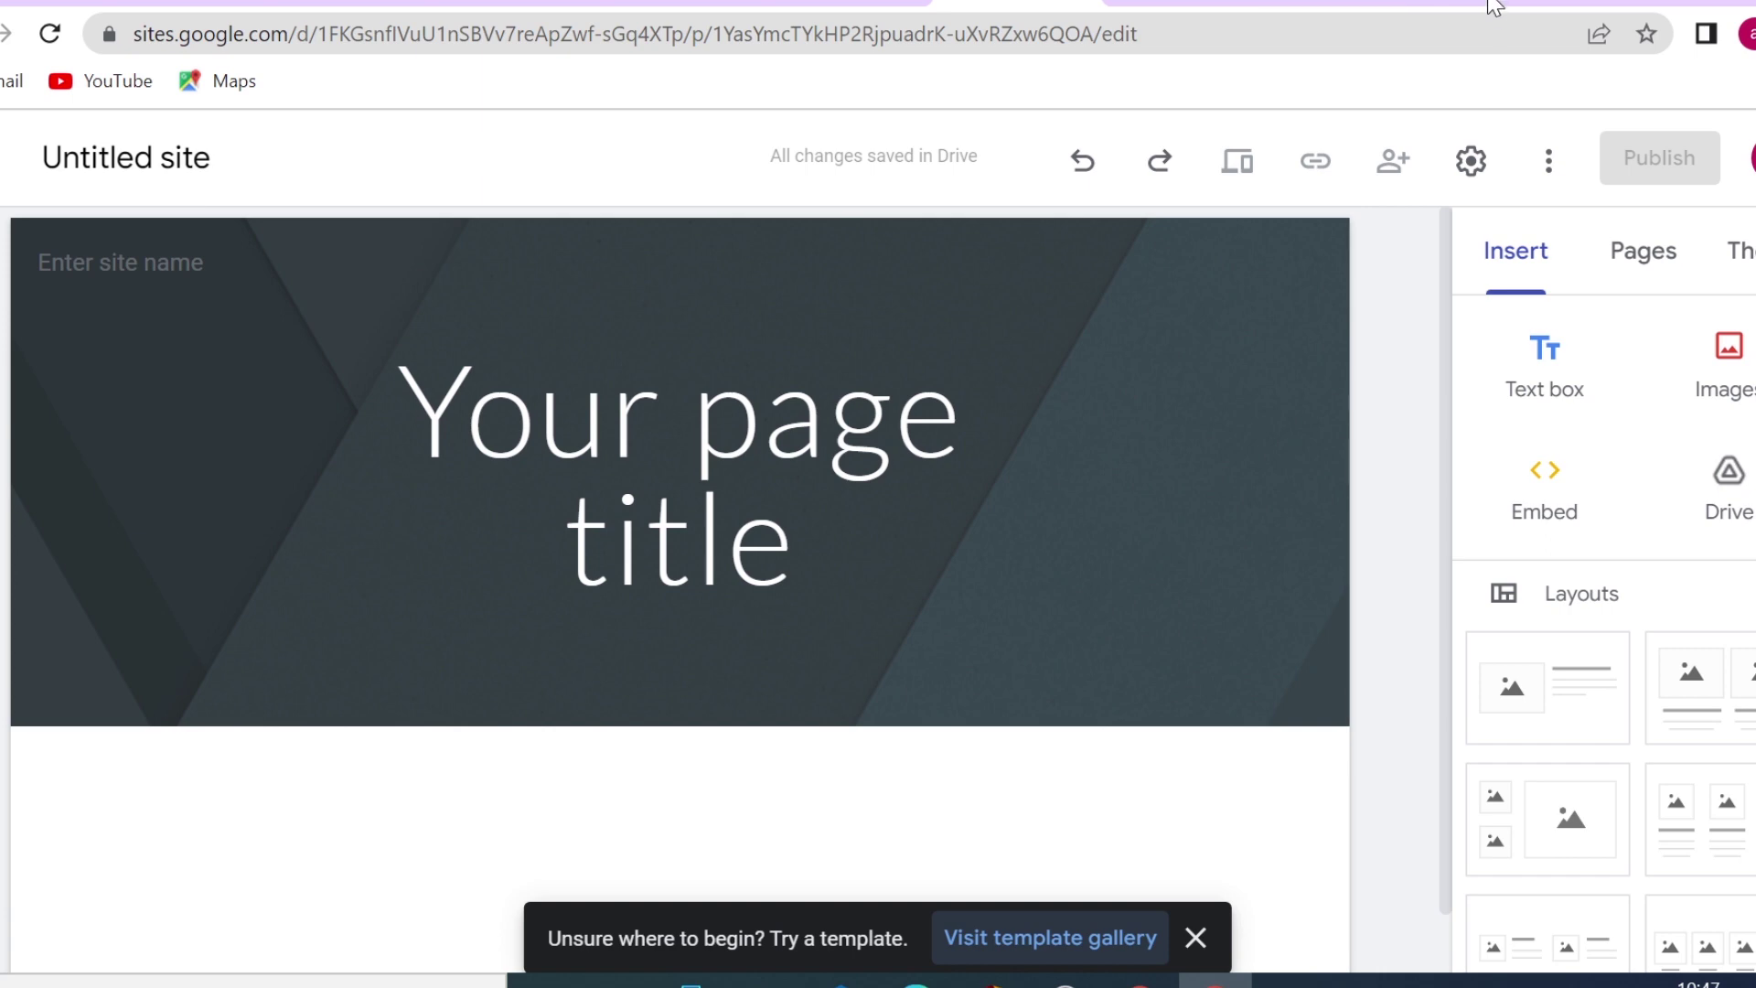
{"action": "left_click", "coordinate": [1482, 4]}
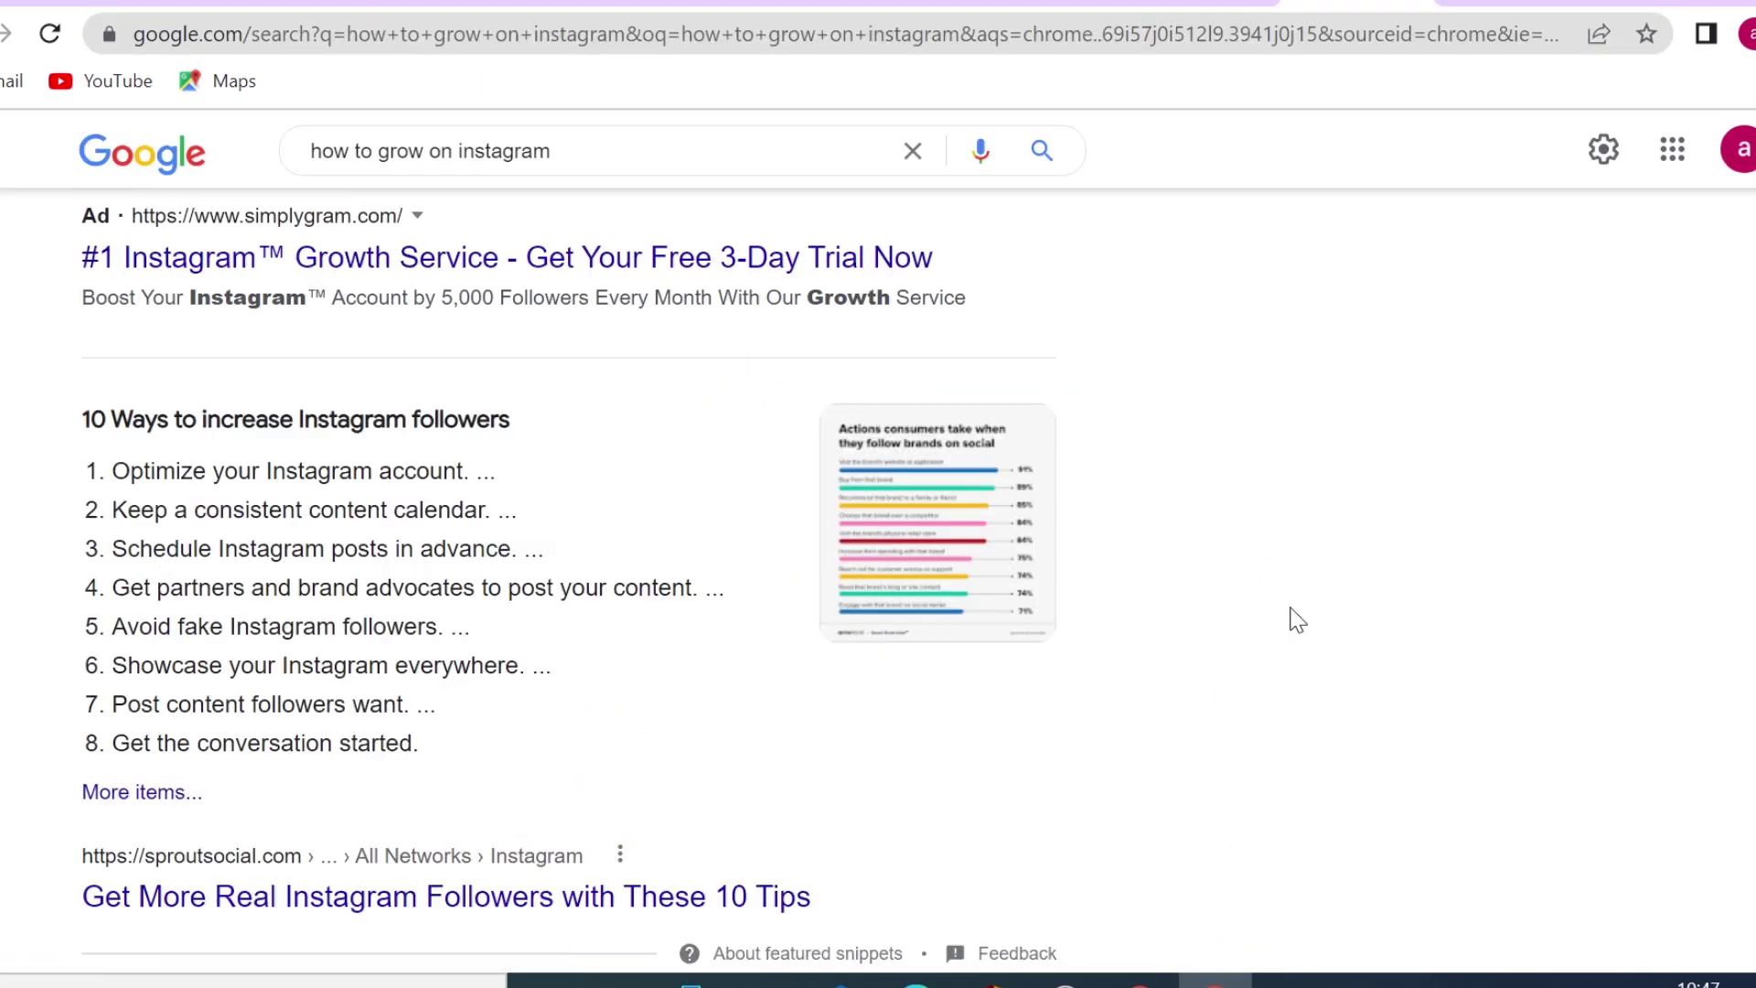
Step: Highlight the '10 Ways to increase Instagram followers' snippet in the search results
{"action": "scroll", "coordinate": [1297, 620], "scroll_direction": "down", "scroll_amount": 2}
{"action": "scroll", "coordinate": [1297, 620], "scroll_direction": "up", "scroll_amount": 2}
{"action": "left_click_drag", "start_coordinate": [88, 419], "coordinate": [562, 757]}
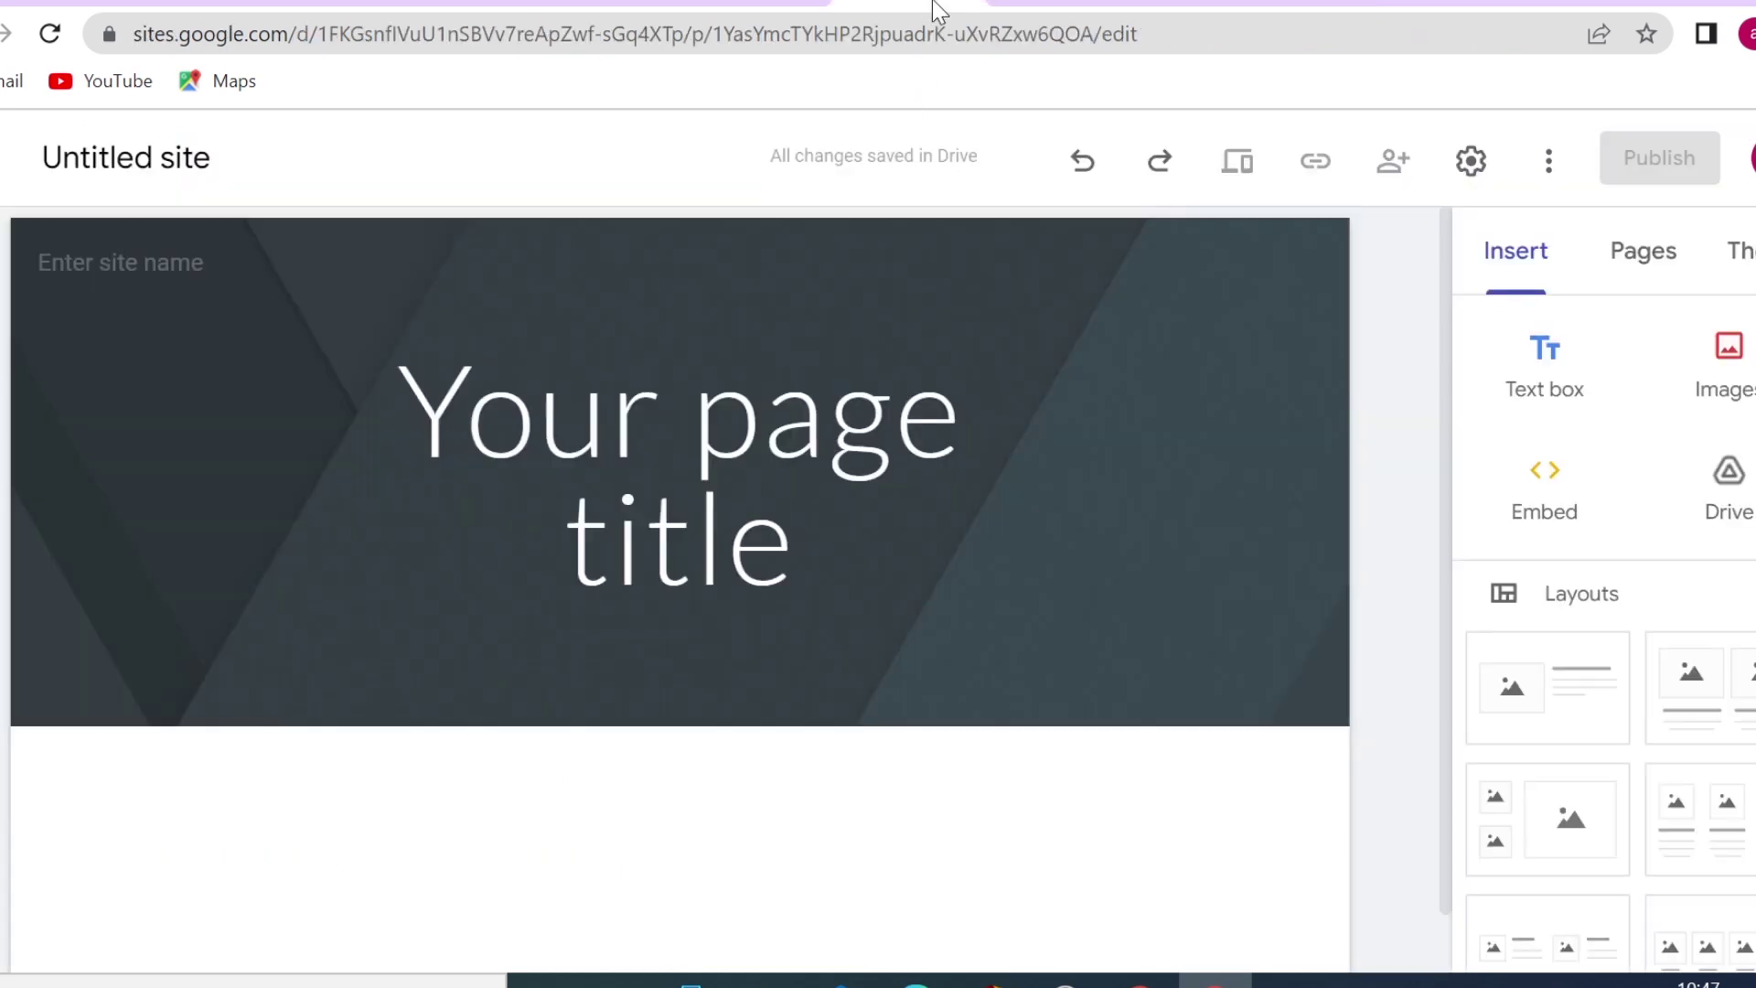
Step: Switch through the blank site editor and My Drive tabs, ending in the blank site editor
{"action": "left_click", "coordinate": [915, 3]}
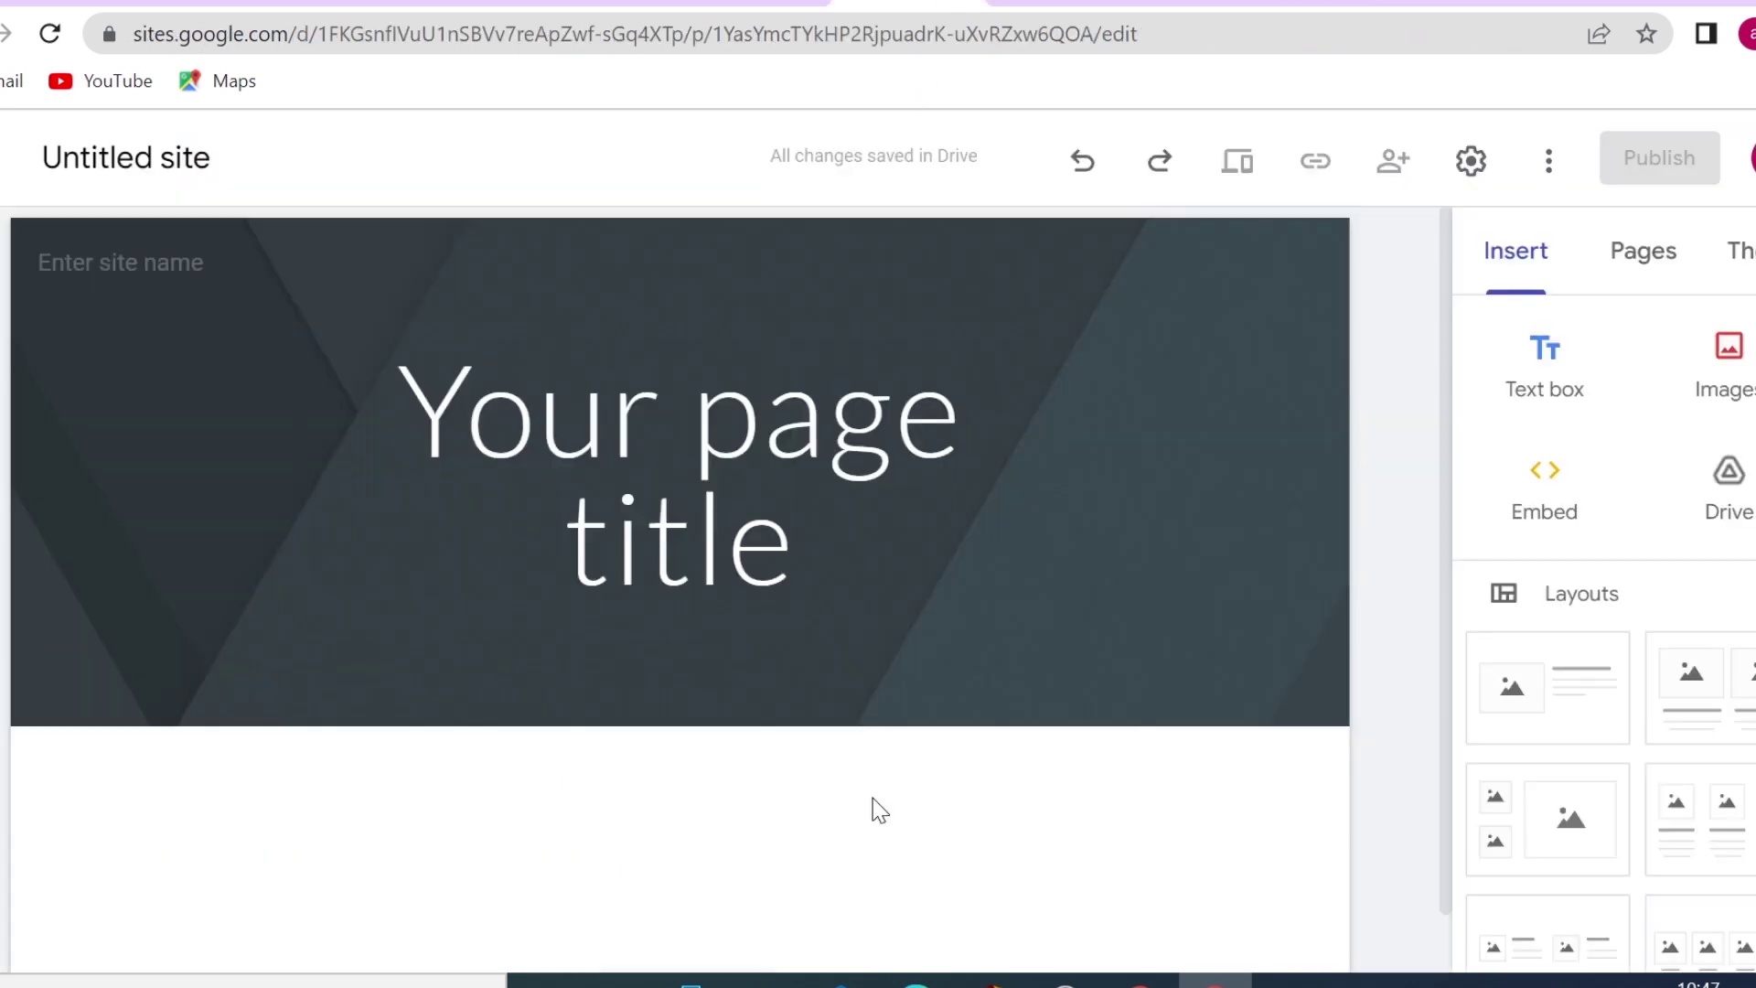
{"action": "left_click", "coordinate": [1042, 8]}
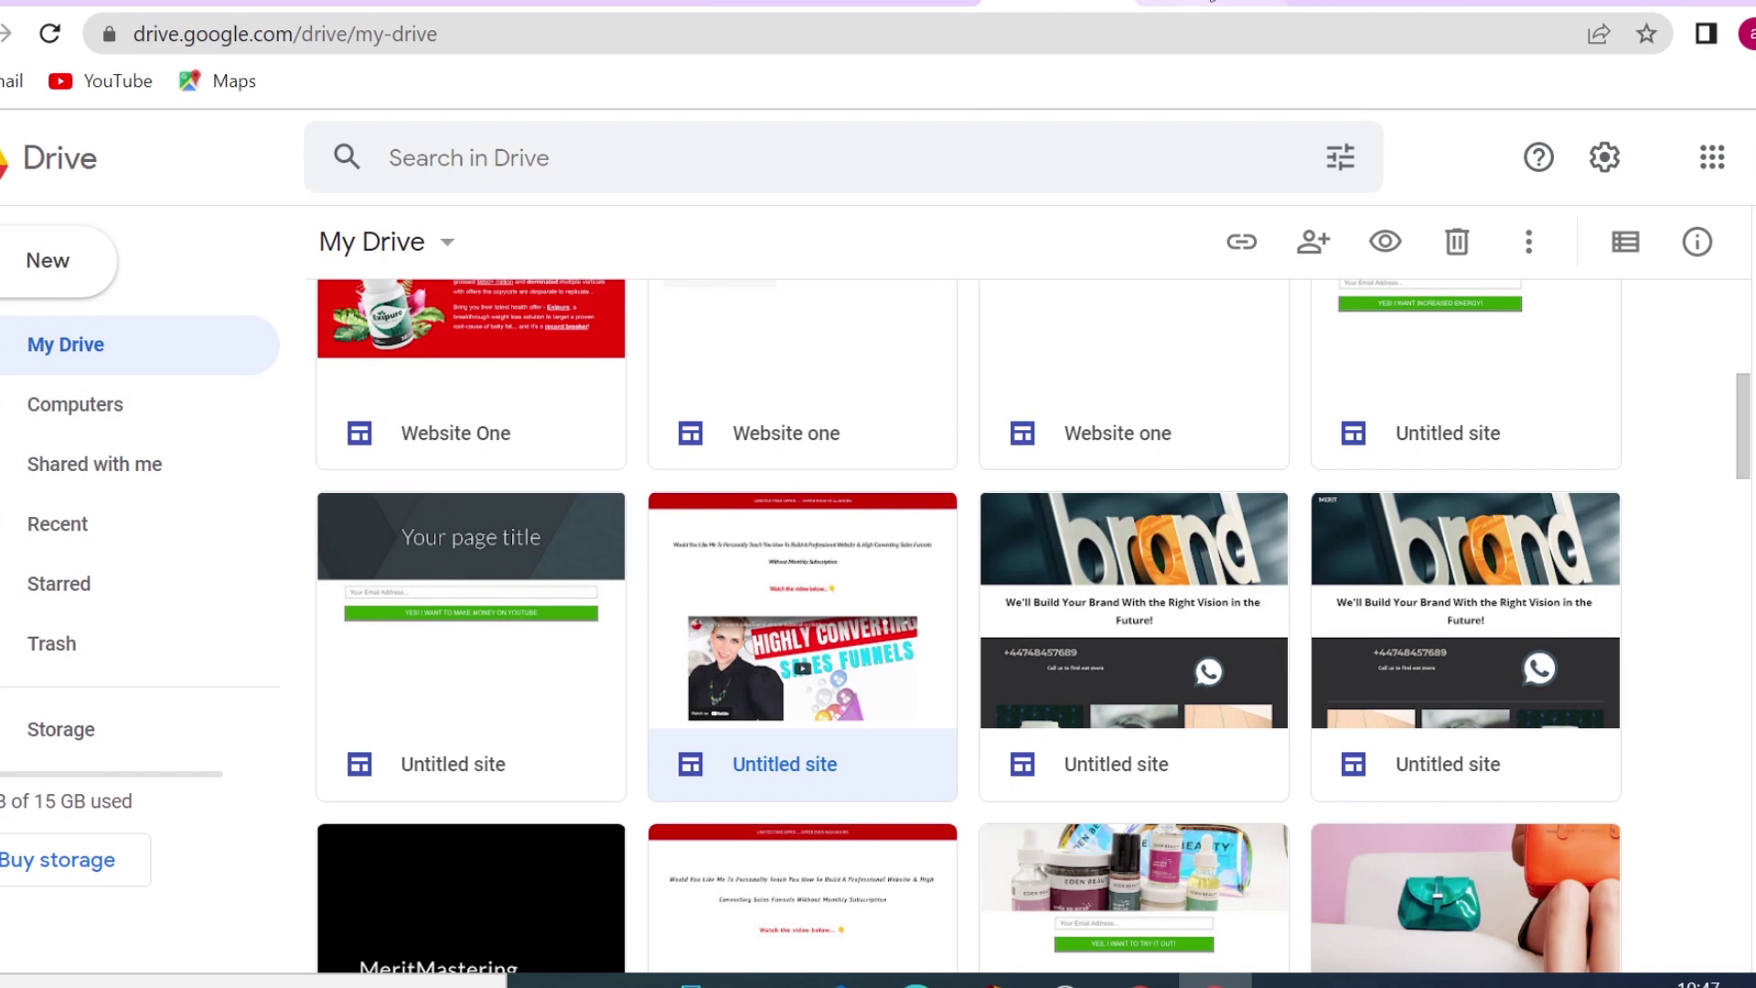
{"action": "left_click", "coordinate": [904, 3]}
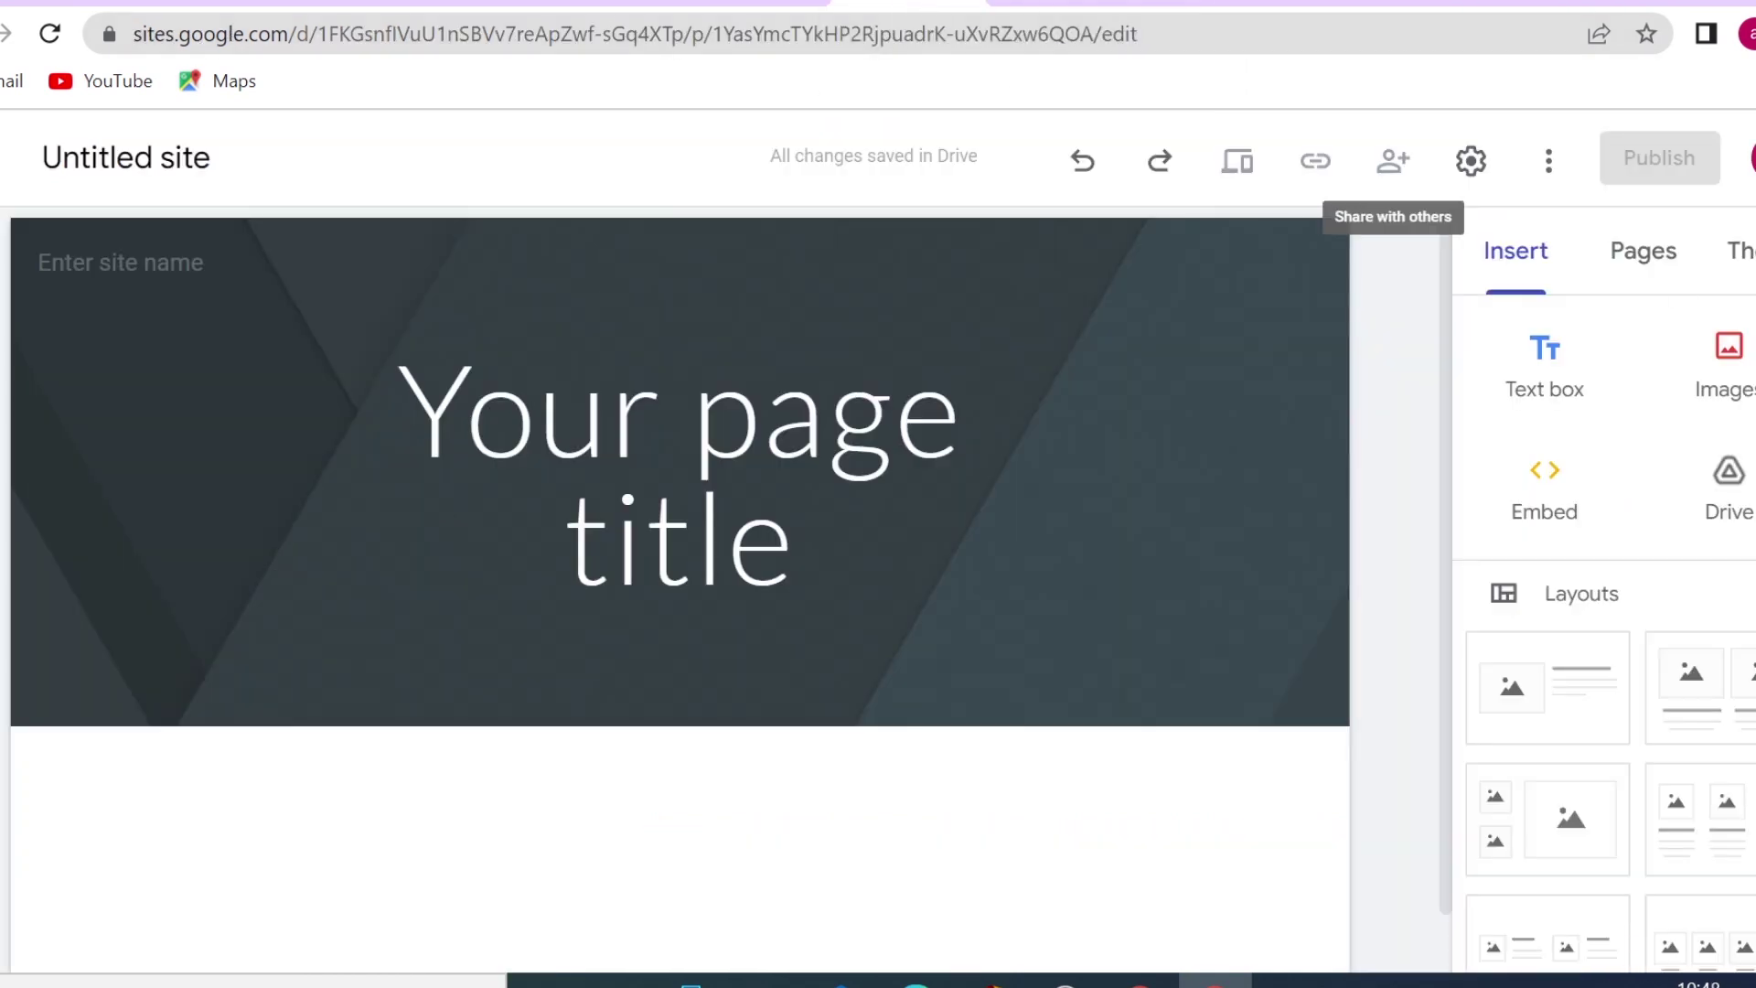
{"action": "scroll", "coordinate": [1601, 594], "scroll_direction": "down", "scroll_amount": 5}
{"action": "scroll", "coordinate": [1601, 594], "scroll_direction": "down", "scroll_amount": 5}
{"action": "scroll", "coordinate": [1591, 537], "scroll_direction": "up", "scroll_amount": 3}
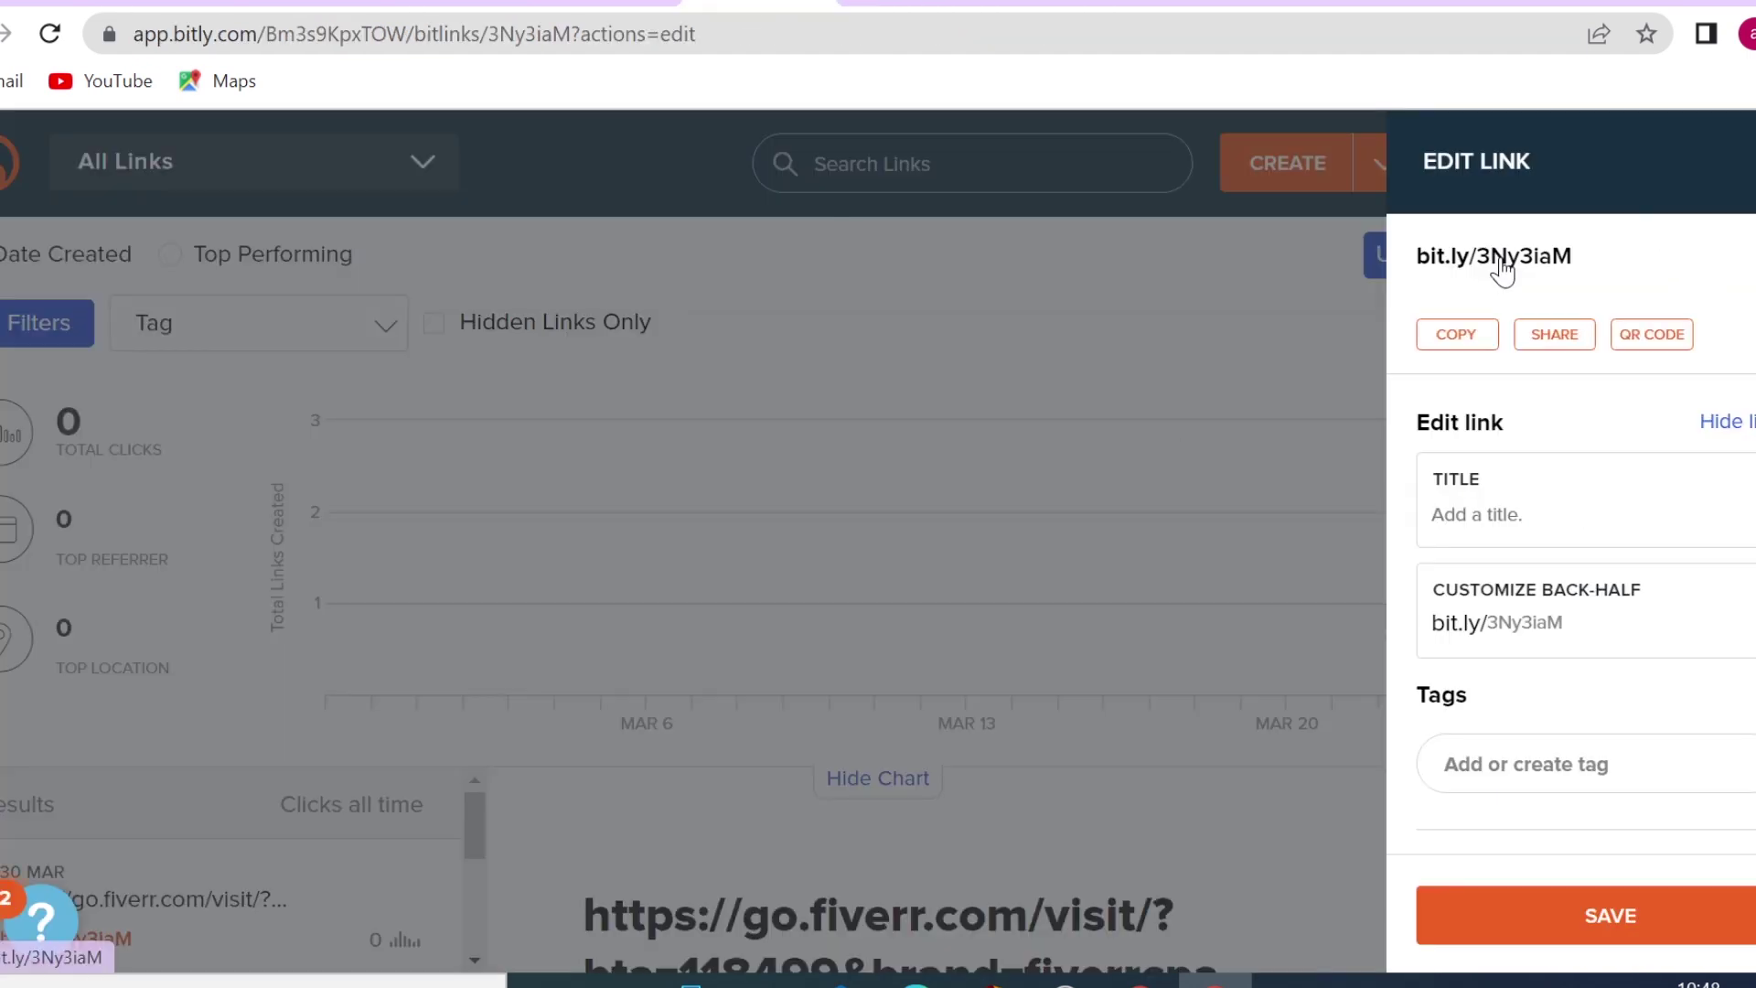
{"action": "scroll", "coordinate": [1110, 560], "scroll_direction": "down", "scroll_amount": 2}
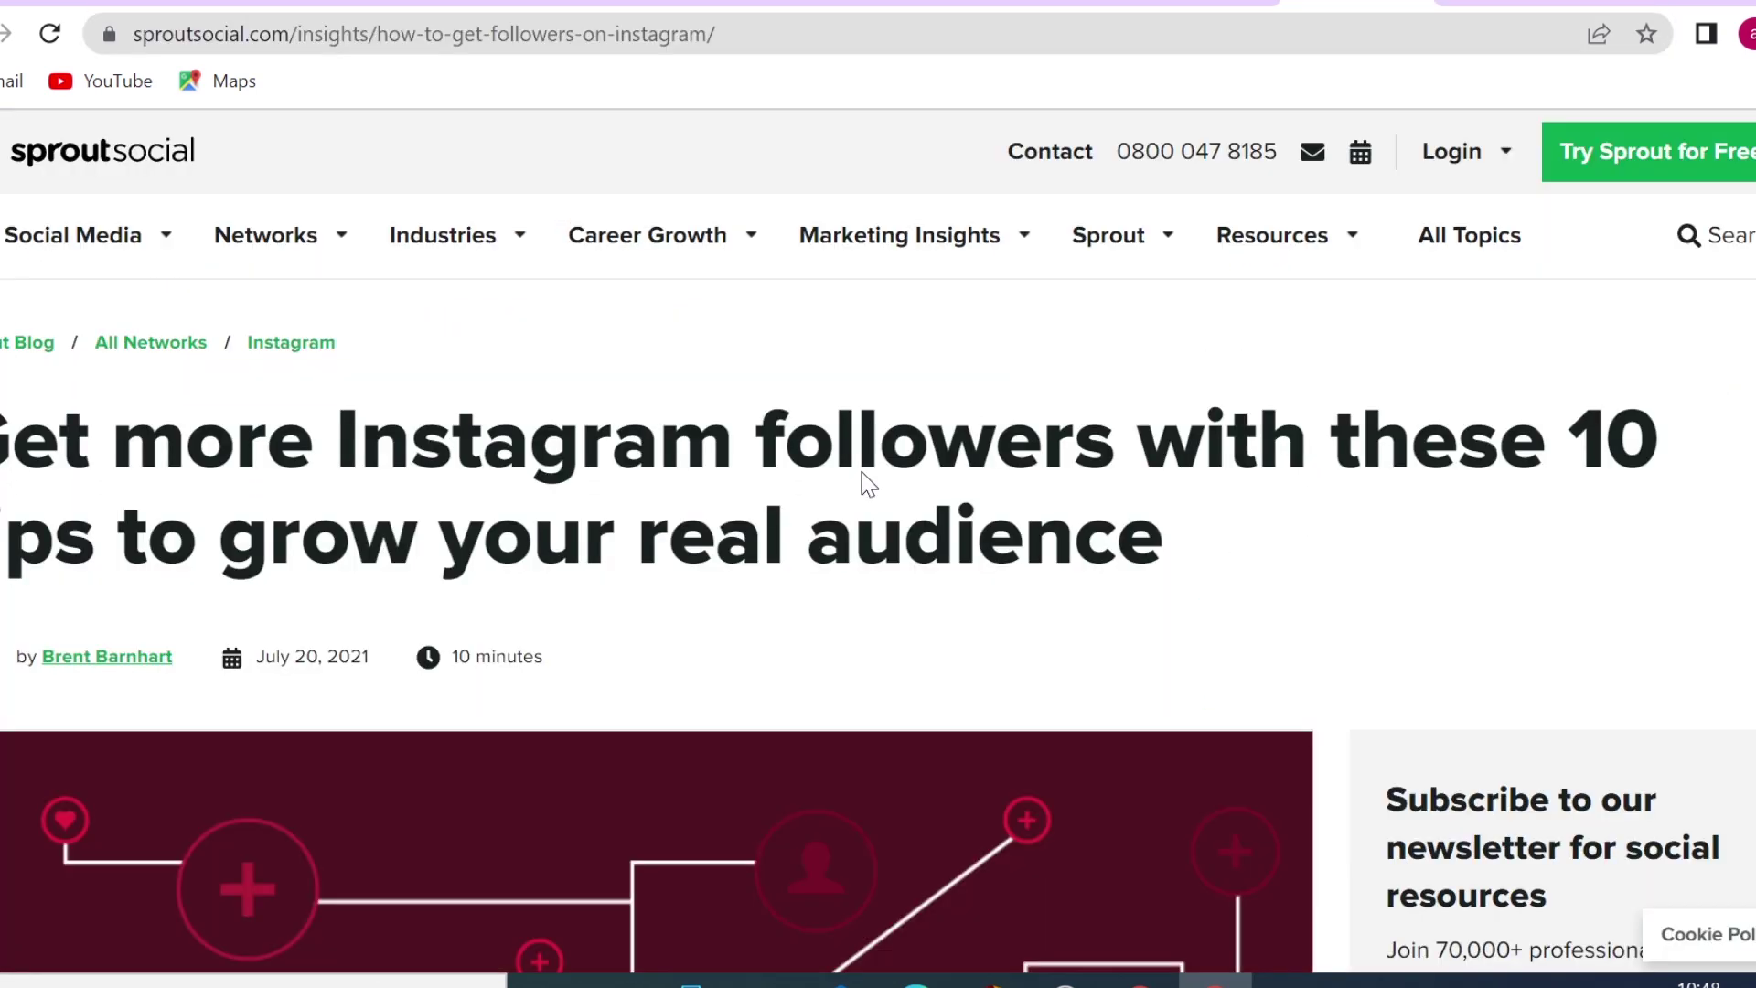
{"action": "scroll", "coordinate": [861, 477], "scroll_direction": "down", "scroll_amount": 3}
{"action": "scroll", "coordinate": [861, 478], "scroll_direction": "down", "scroll_amount": 3}
{"action": "scroll", "coordinate": [861, 477], "scroll_direction": "down", "scroll_amount": 5}
{"action": "scroll", "coordinate": [866, 491], "scroll_direction": "down", "scroll_amount": 2}
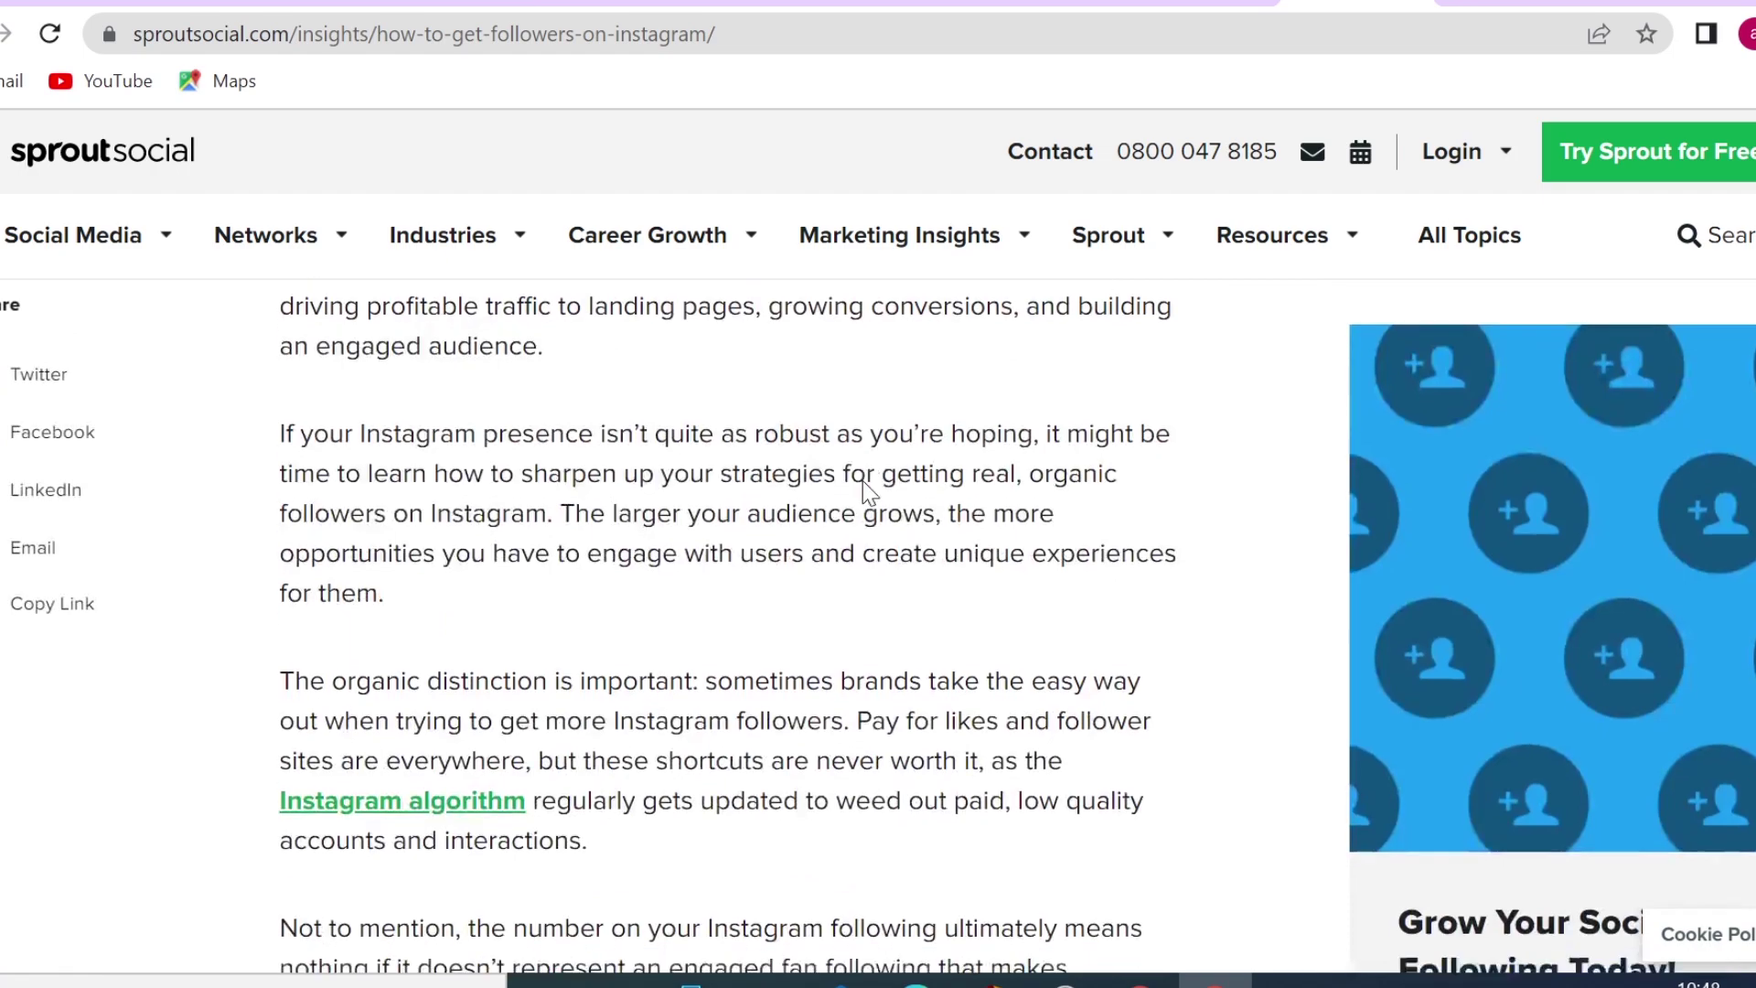
{"action": "scroll", "coordinate": [866, 491], "scroll_direction": "down", "scroll_amount": 6}
{"action": "scroll", "coordinate": [866, 492], "scroll_direction": "down", "scroll_amount": 3}
{"action": "scroll", "coordinate": [866, 494], "scroll_direction": "up", "scroll_amount": 1}
{"action": "scroll", "coordinate": [864, 494], "scroll_direction": "down", "scroll_amount": 5}
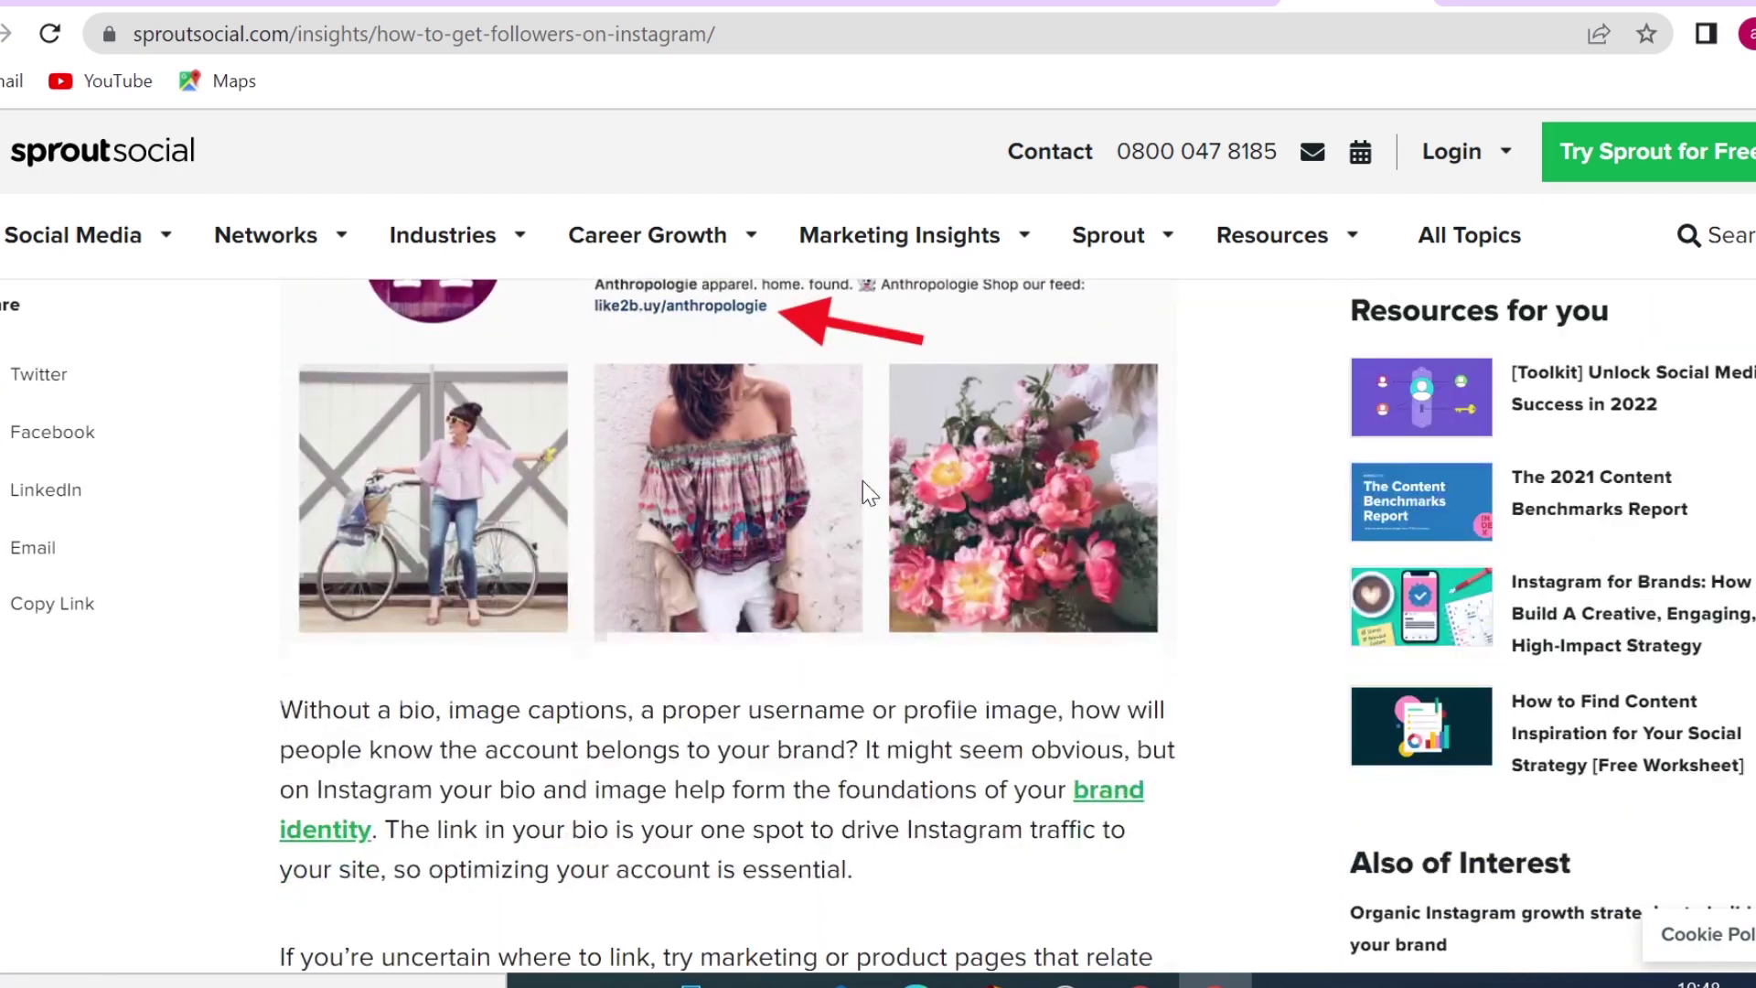
{"action": "scroll", "coordinate": [864, 498], "scroll_direction": "down", "scroll_amount": 7}
{"action": "scroll", "coordinate": [876, 498], "scroll_direction": "down", "scroll_amount": 3}
{"action": "scroll", "coordinate": [876, 490], "scroll_direction": "down", "scroll_amount": 5}
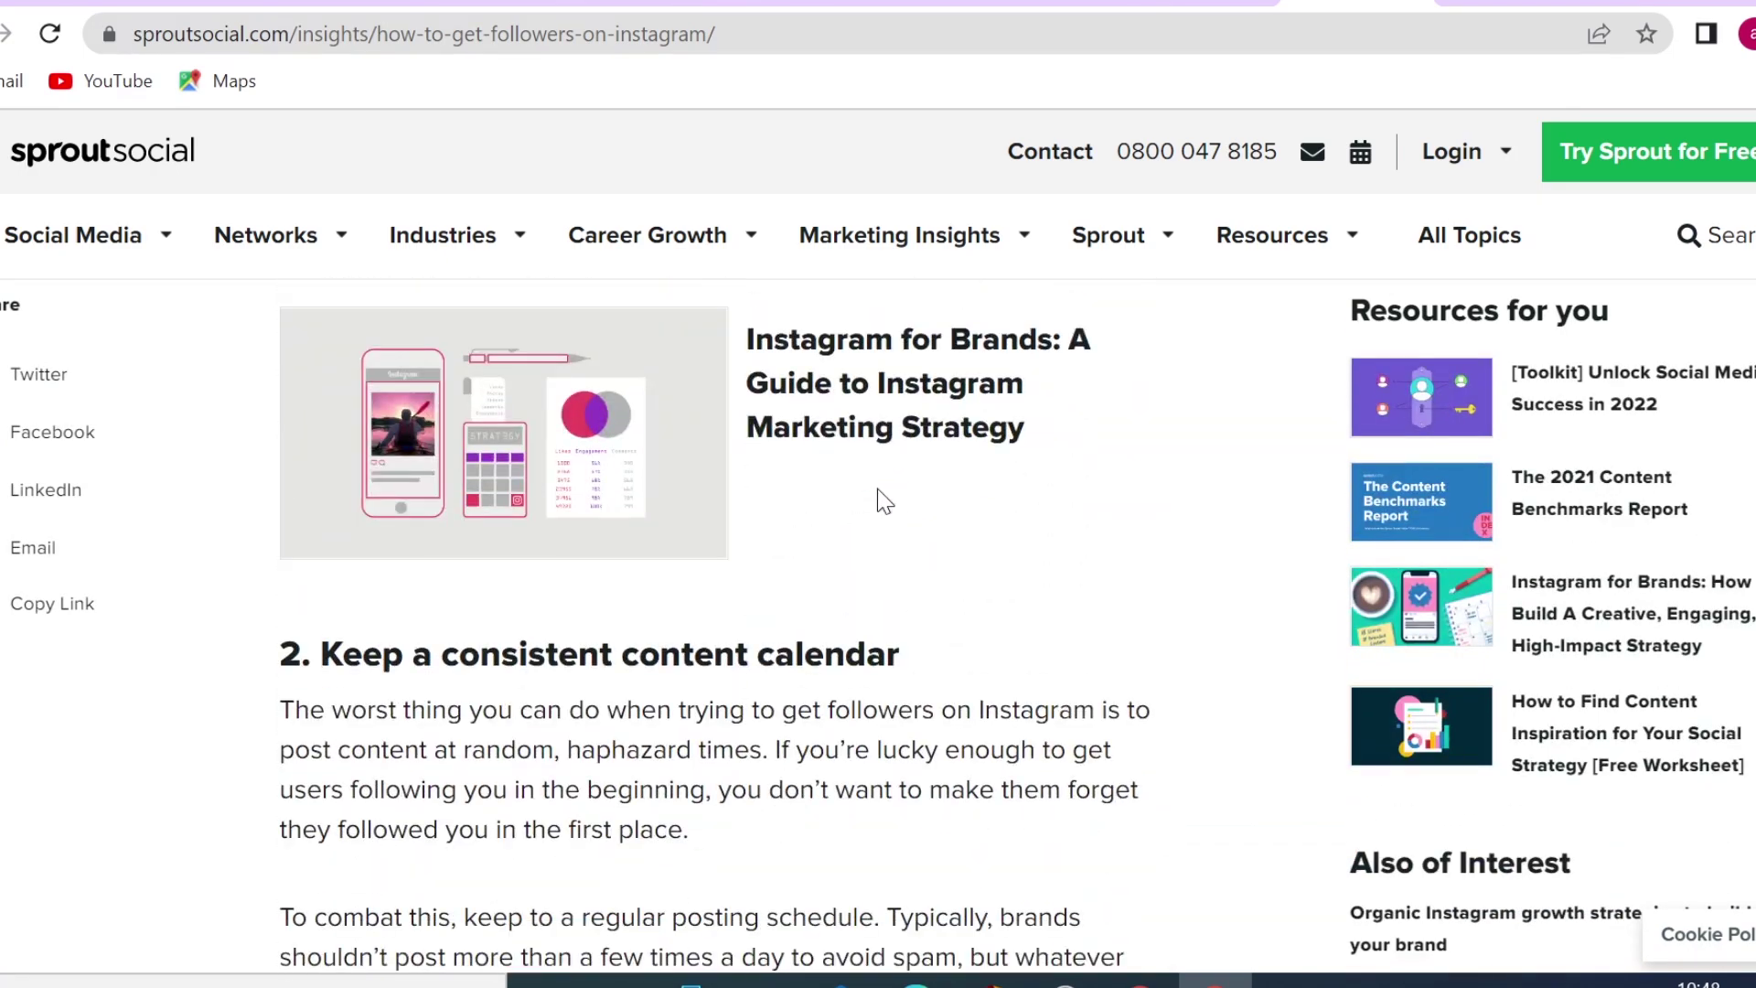
{"action": "scroll", "coordinate": [876, 489], "scroll_direction": "down", "scroll_amount": 4}
{"action": "scroll", "coordinate": [886, 489], "scroll_direction": "down", "scroll_amount": 1}
{"action": "scroll", "coordinate": [886, 489], "scroll_direction": "down", "scroll_amount": 4}
{"action": "scroll", "coordinate": [885, 489], "scroll_direction": "down", "scroll_amount": 5}
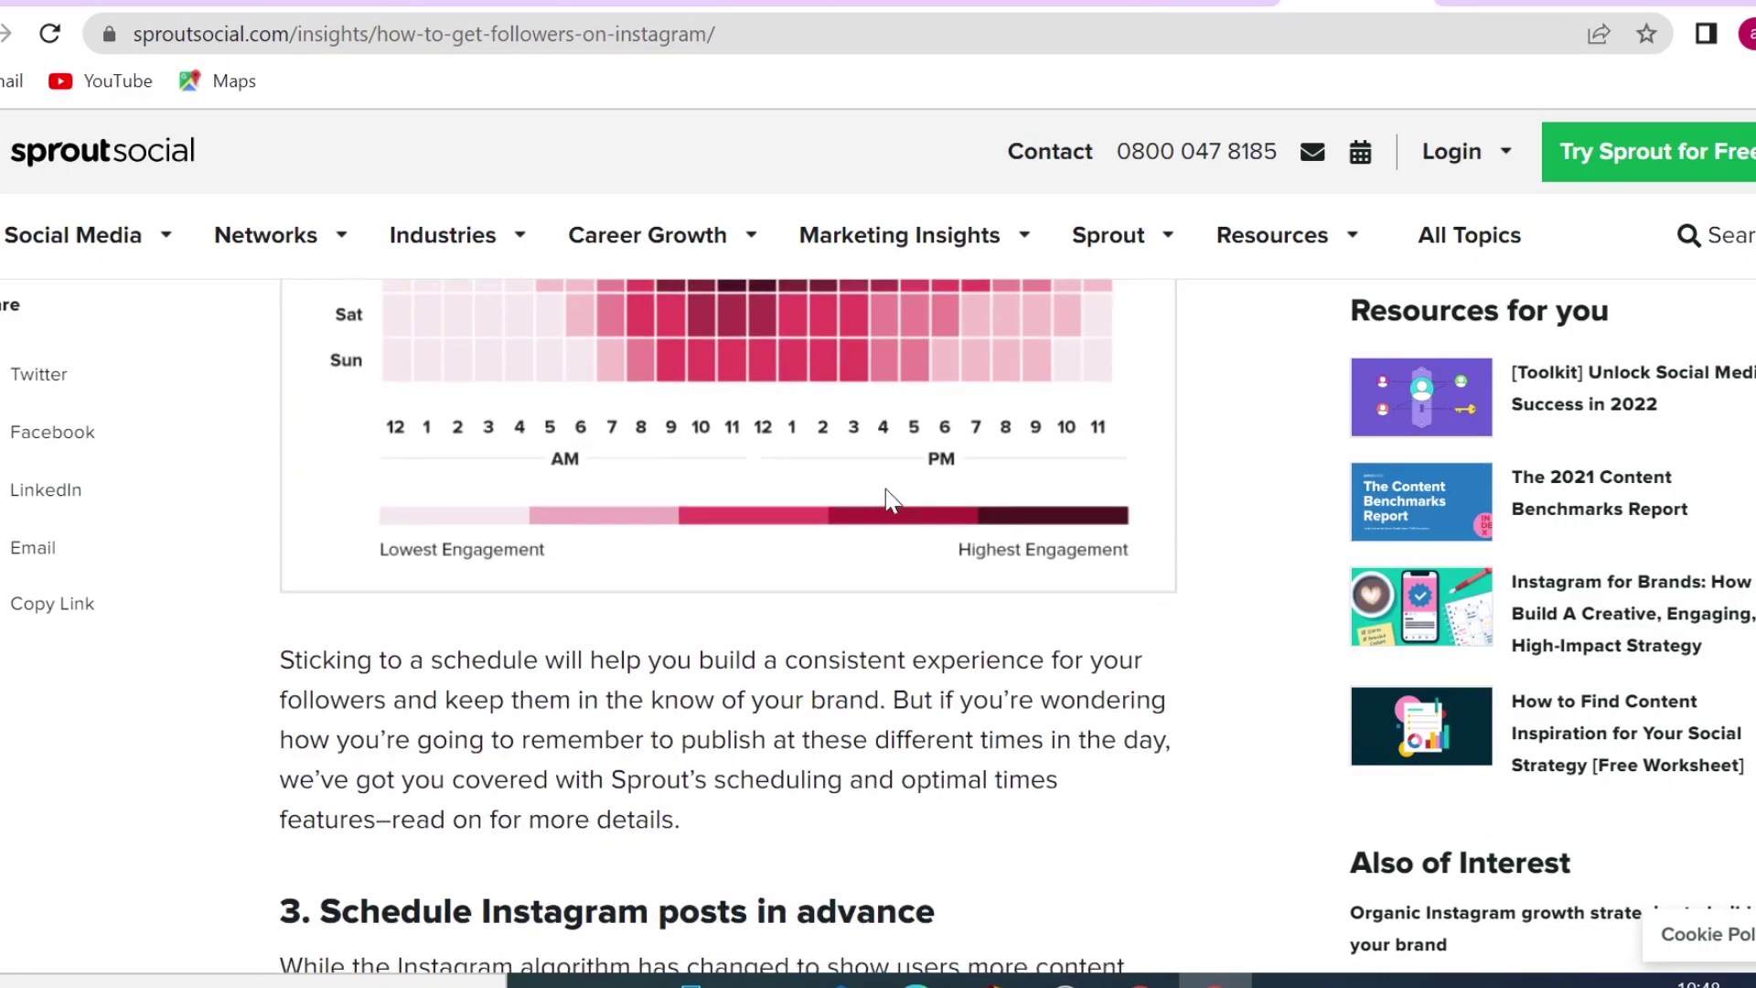
{"action": "scroll", "coordinate": [886, 489], "scroll_direction": "down", "scroll_amount": 7}
{"action": "scroll", "coordinate": [885, 489], "scroll_direction": "down", "scroll_amount": 5}
{"action": "scroll", "coordinate": [886, 490], "scroll_direction": "down", "scroll_amount": 5}
{"action": "scroll", "coordinate": [886, 498], "scroll_direction": "down", "scroll_amount": 7}
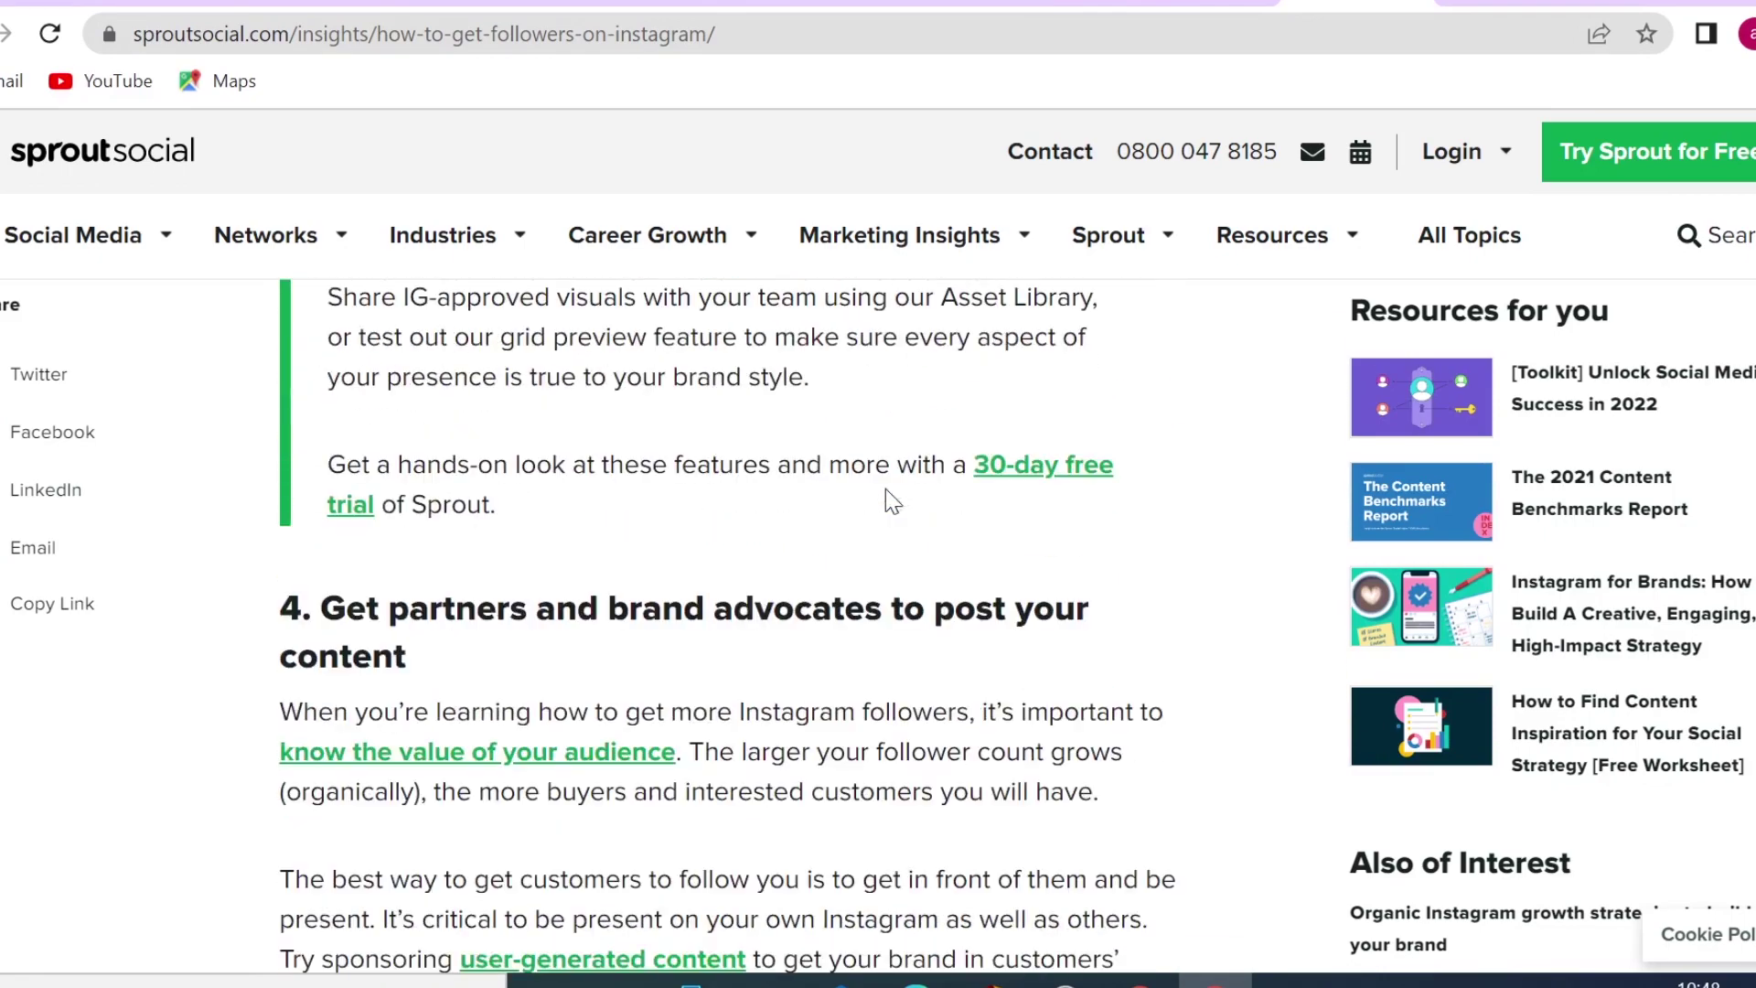
{"action": "scroll", "coordinate": [855, 712], "scroll_direction": "down", "scroll_amount": 5}
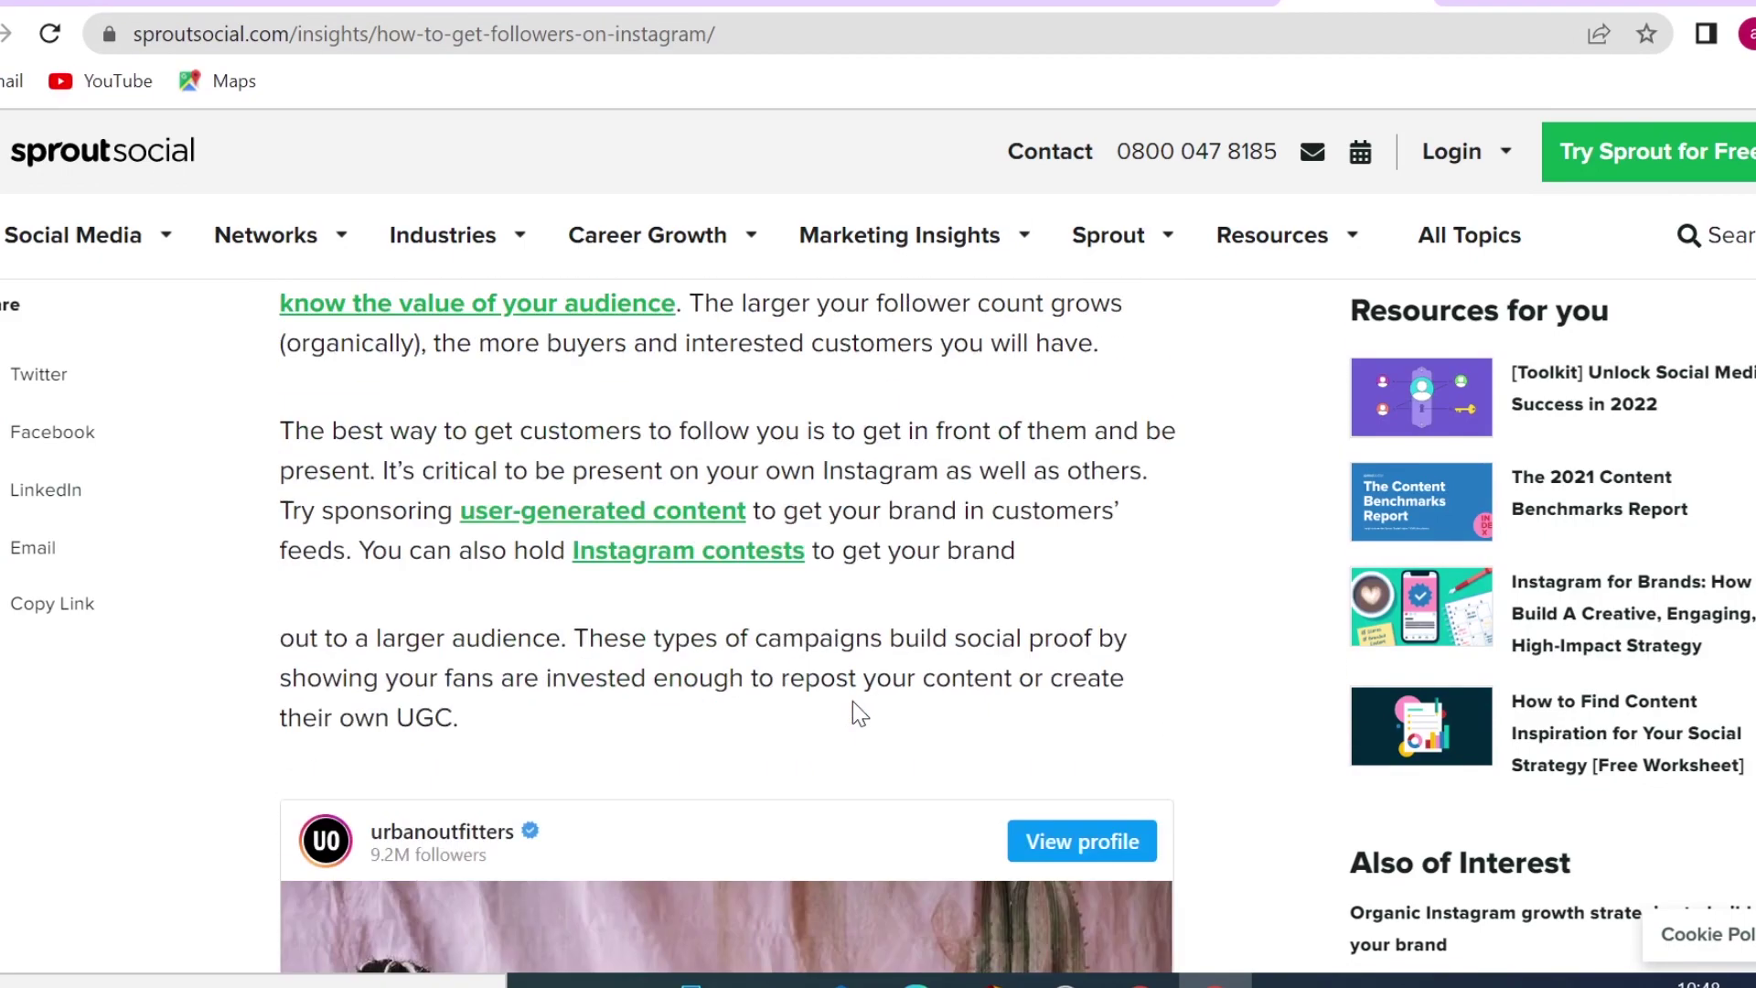
{"action": "scroll", "coordinate": [852, 700], "scroll_direction": "down", "scroll_amount": 2}
{"action": "scroll", "coordinate": [848, 722], "scroll_direction": "down", "scroll_amount": 4}
{"action": "scroll", "coordinate": [846, 734], "scroll_direction": "down", "scroll_amount": 1}
{"action": "scroll", "coordinate": [846, 735], "scroll_direction": "down", "scroll_amount": 5}
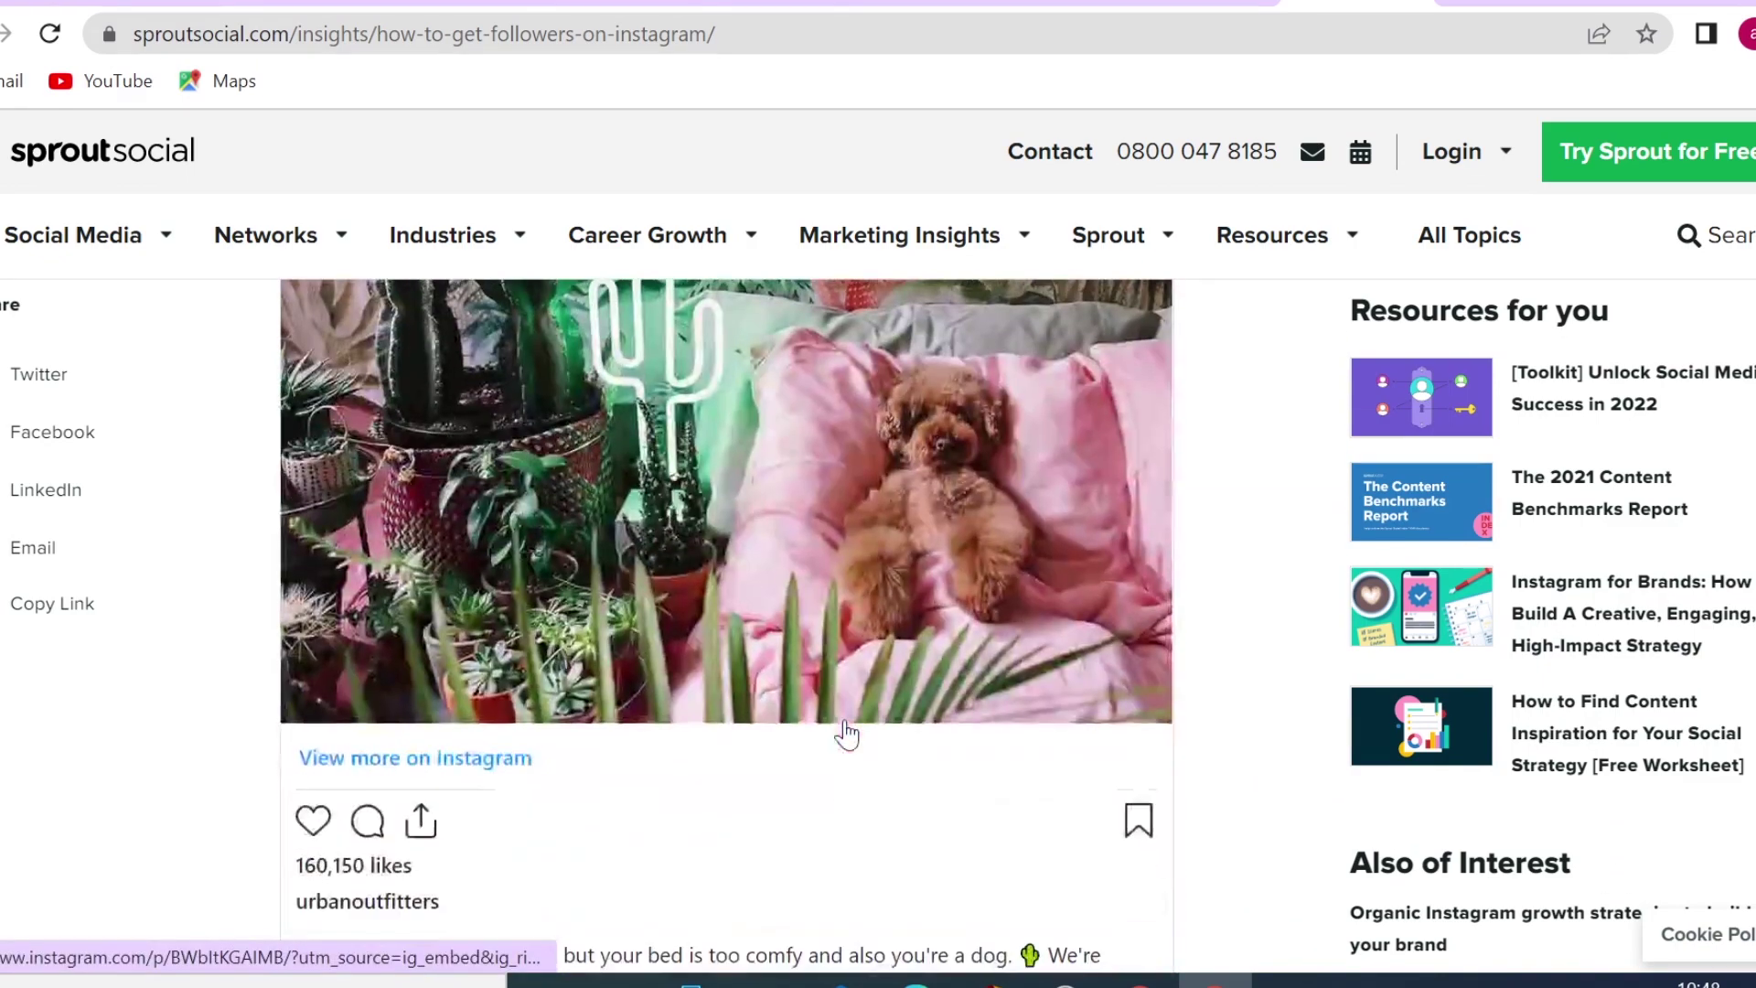
{"action": "scroll", "coordinate": [846, 735], "scroll_direction": "down", "scroll_amount": 3}
{"action": "scroll", "coordinate": [846, 734], "scroll_direction": "down", "scroll_amount": 5}
{"action": "scroll", "coordinate": [846, 735], "scroll_direction": "down", "scroll_amount": 6}
{"action": "scroll", "coordinate": [846, 734], "scroll_direction": "down", "scroll_amount": 4}
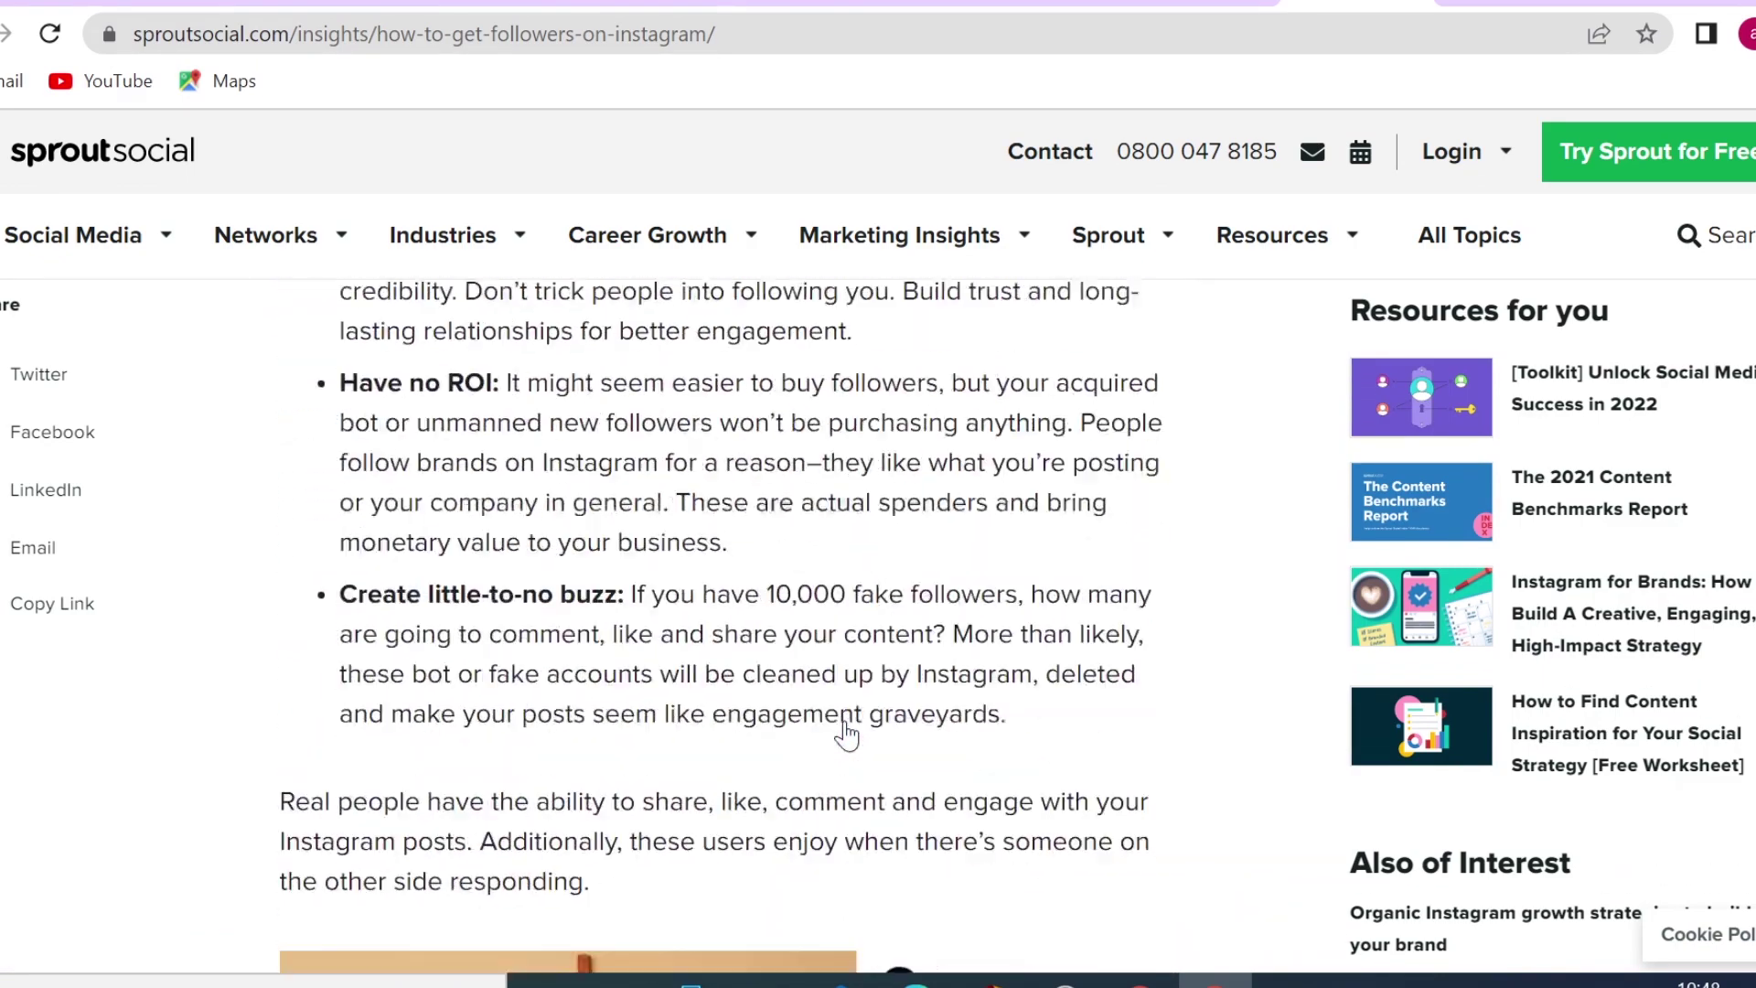
{"action": "scroll", "coordinate": [846, 734], "scroll_direction": "down", "scroll_amount": 5}
{"action": "scroll", "coordinate": [846, 732], "scroll_direction": "down", "scroll_amount": 8}
{"action": "scroll", "coordinate": [846, 731], "scroll_direction": "down", "scroll_amount": 1}
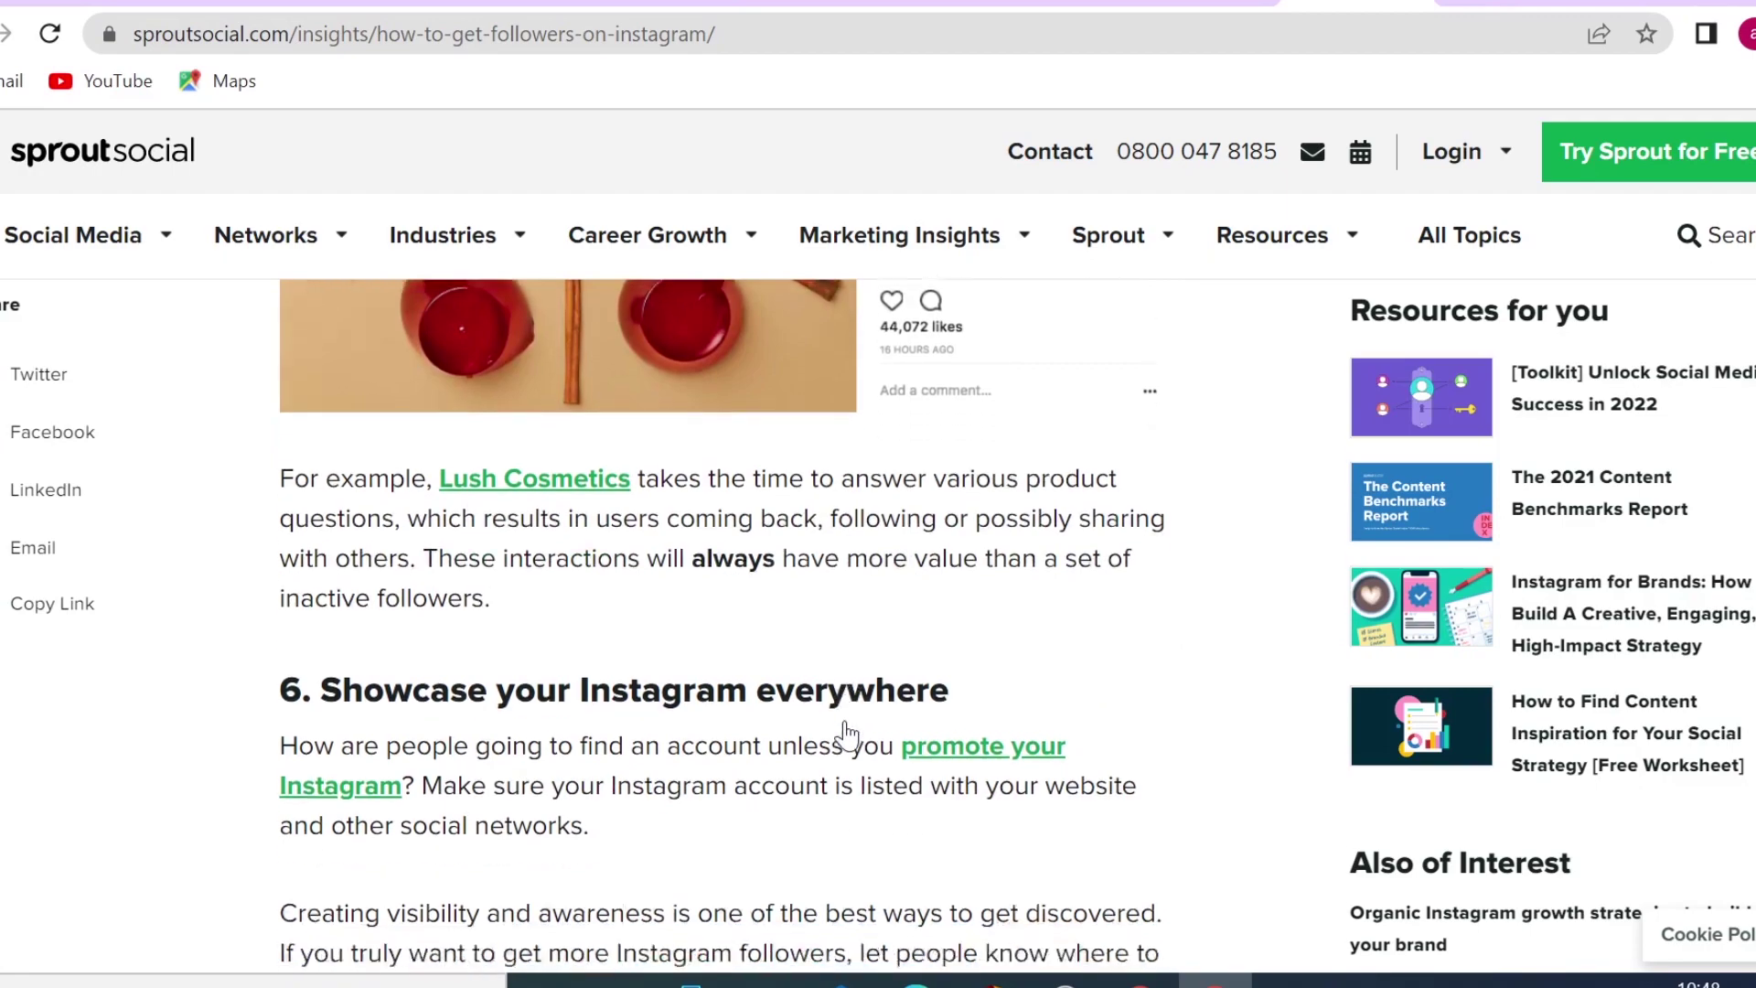
{"action": "scroll", "coordinate": [846, 732], "scroll_direction": "down", "scroll_amount": 6}
{"action": "scroll", "coordinate": [846, 735], "scroll_direction": "down", "scroll_amount": 5}
{"action": "scroll", "coordinate": [846, 734], "scroll_direction": "down", "scroll_amount": 6}
{"action": "scroll", "coordinate": [846, 735], "scroll_direction": "down", "scroll_amount": 8}
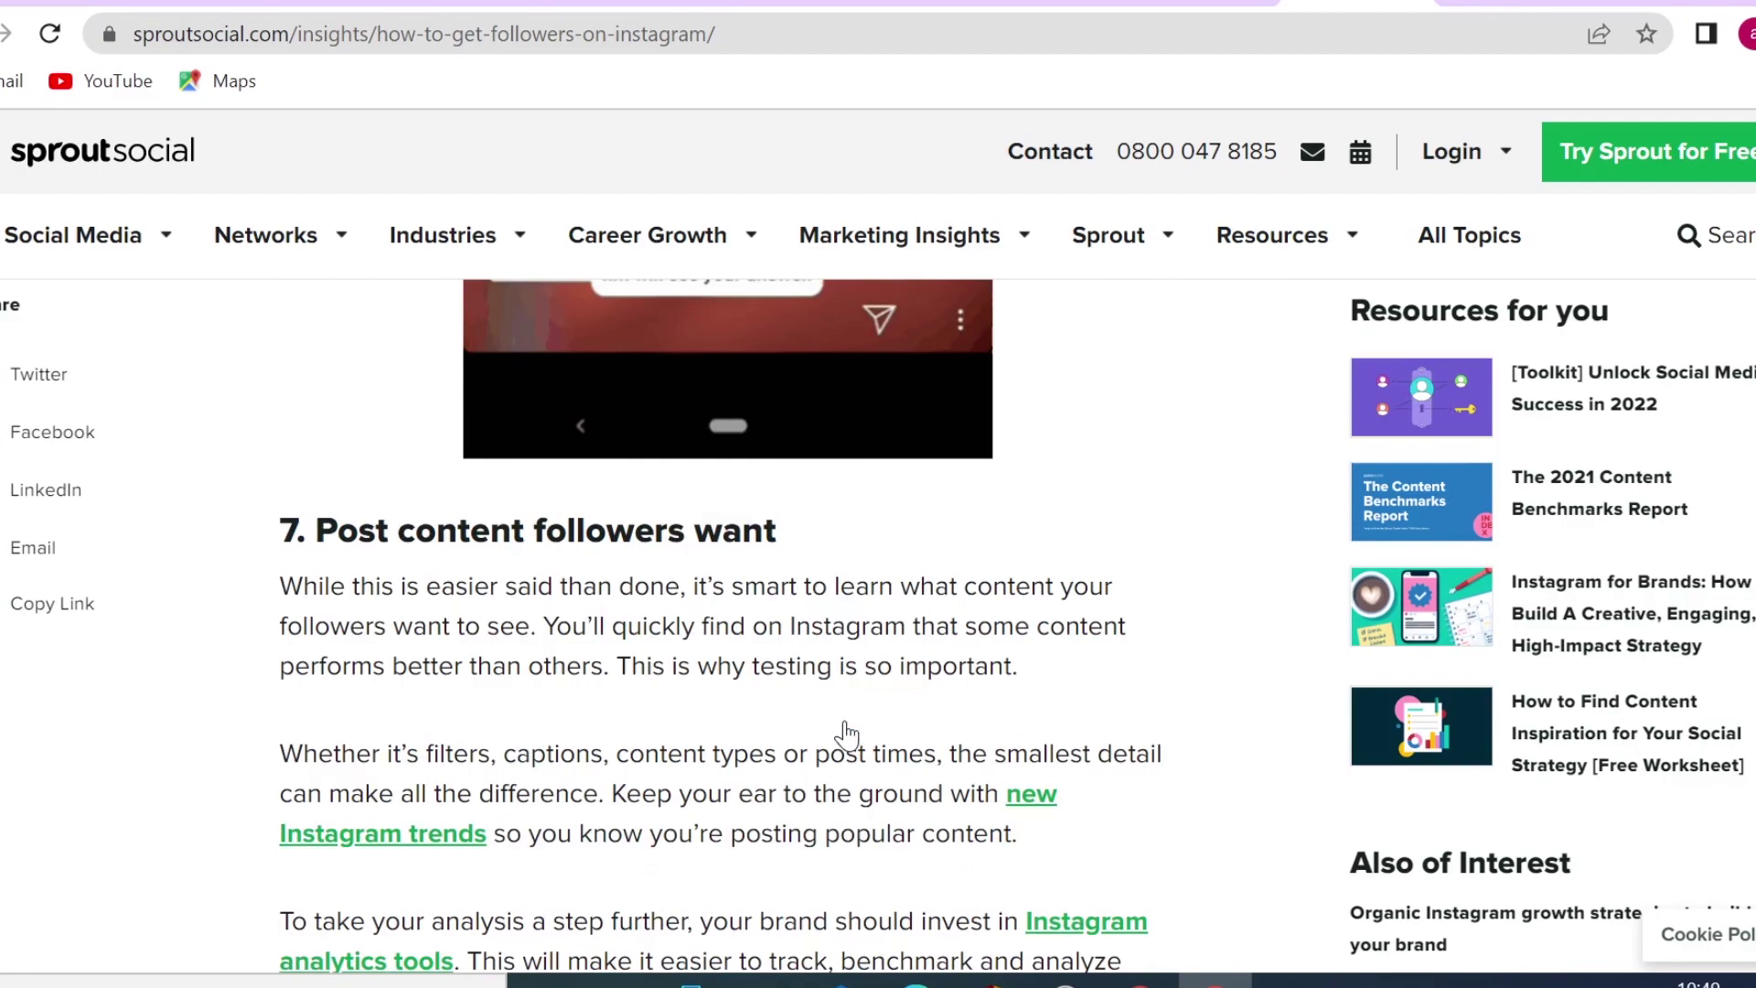
{"action": "scroll", "coordinate": [846, 734], "scroll_direction": "up", "scroll_amount": 5}
{"action": "scroll", "coordinate": [846, 735], "scroll_direction": "up", "scroll_amount": 10}
{"action": "scroll", "coordinate": [846, 734], "scroll_direction": "up", "scroll_amount": 1}
{"action": "scroll", "coordinate": [846, 735], "scroll_direction": "up", "scroll_amount": 10}
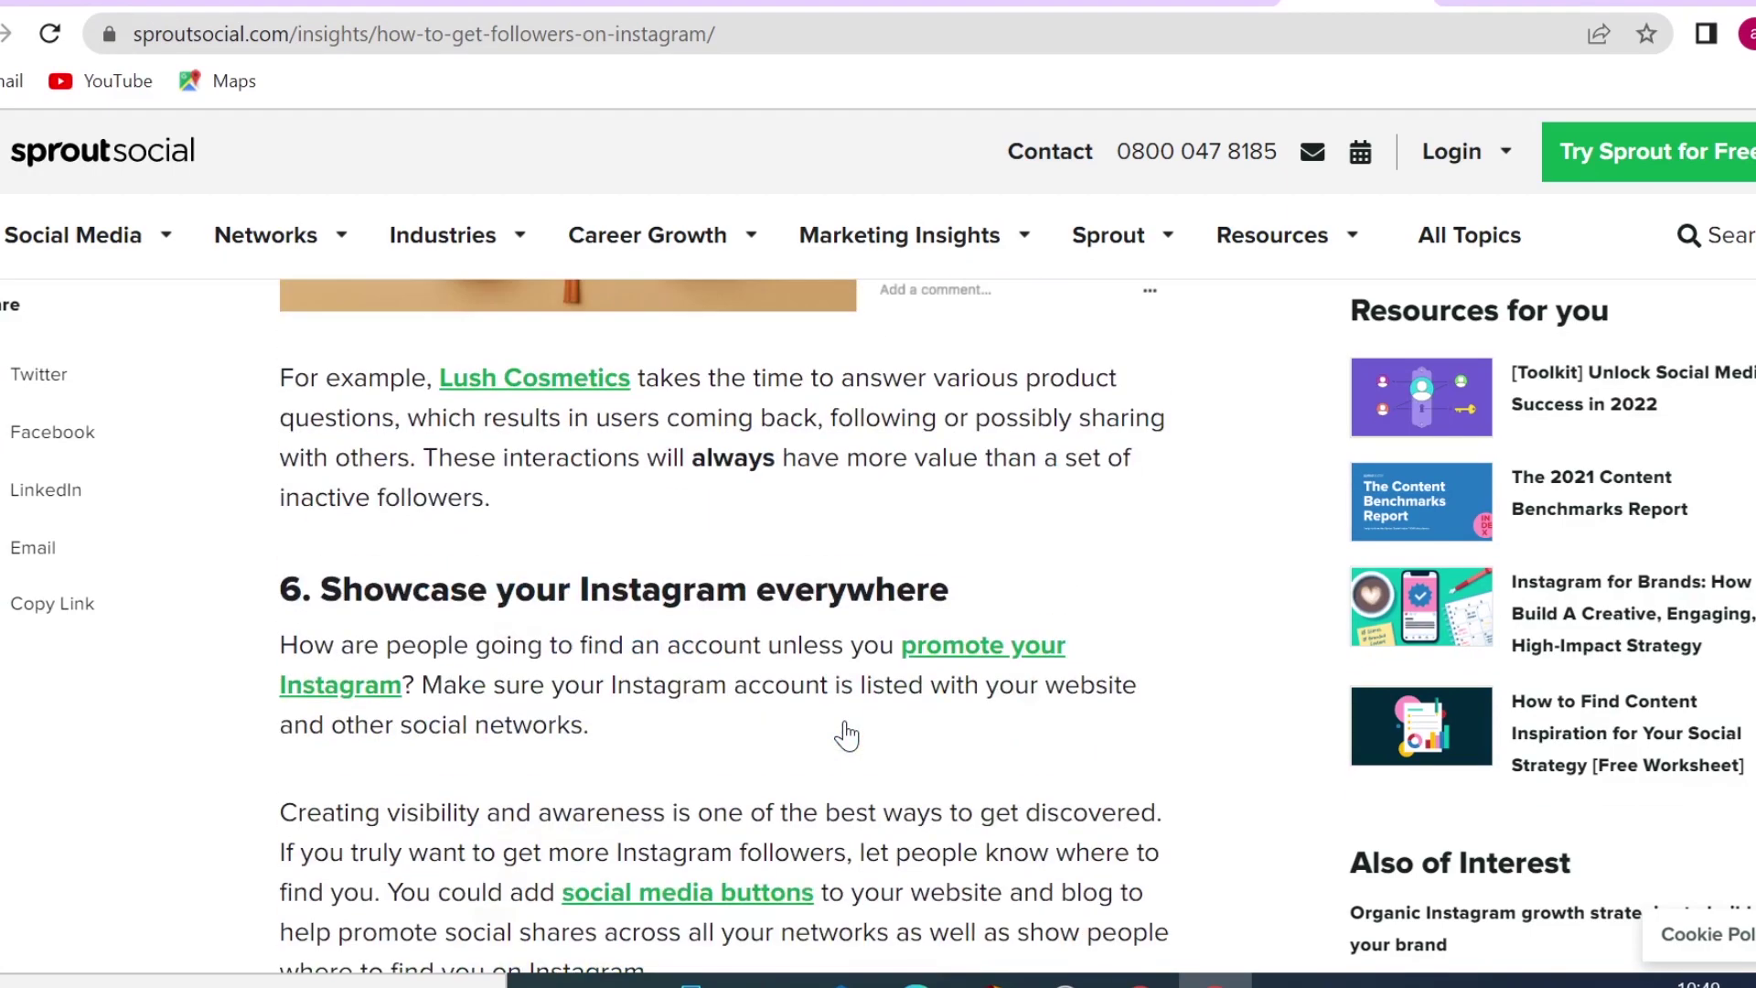
Step: Return to the Instagram growth search results and open the simplygram.com ad
{"action": "key", "text": "alt+Left"}
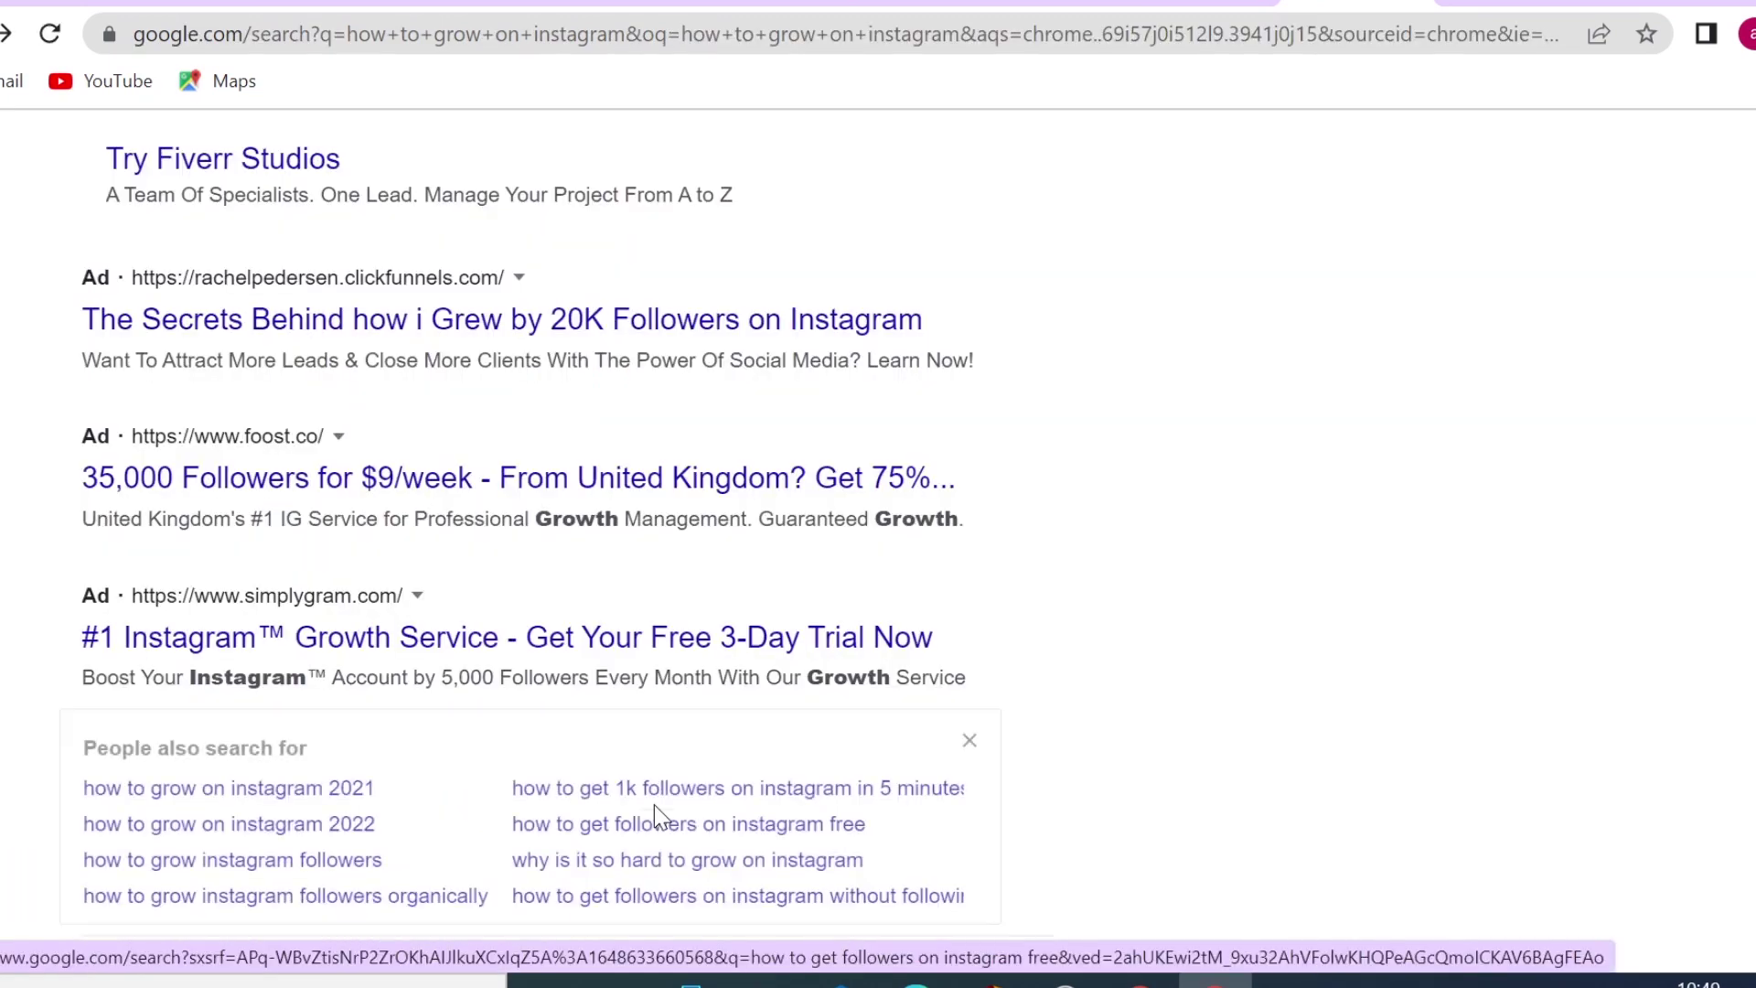
{"action": "scroll", "coordinate": [590, 467], "scroll_direction": "up", "scroll_amount": 1}
{"action": "scroll", "coordinate": [590, 466], "scroll_direction": "down", "scroll_amount": 3}
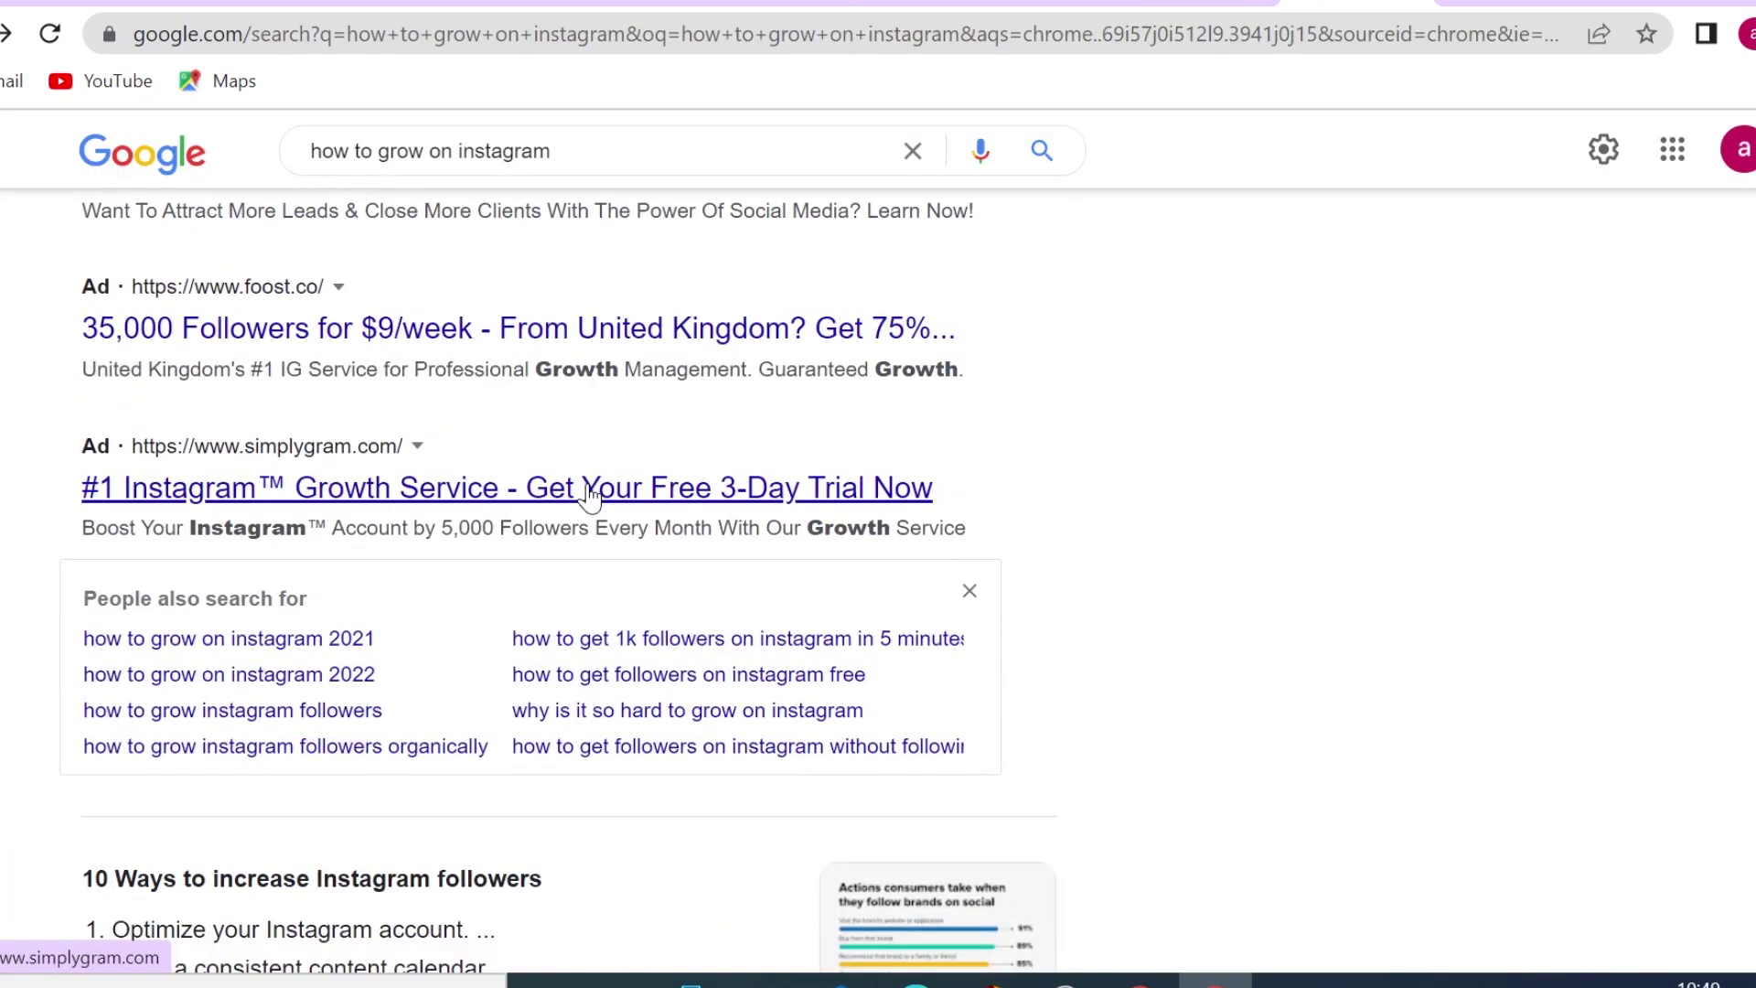
{"action": "left_click", "coordinate": [590, 493]}
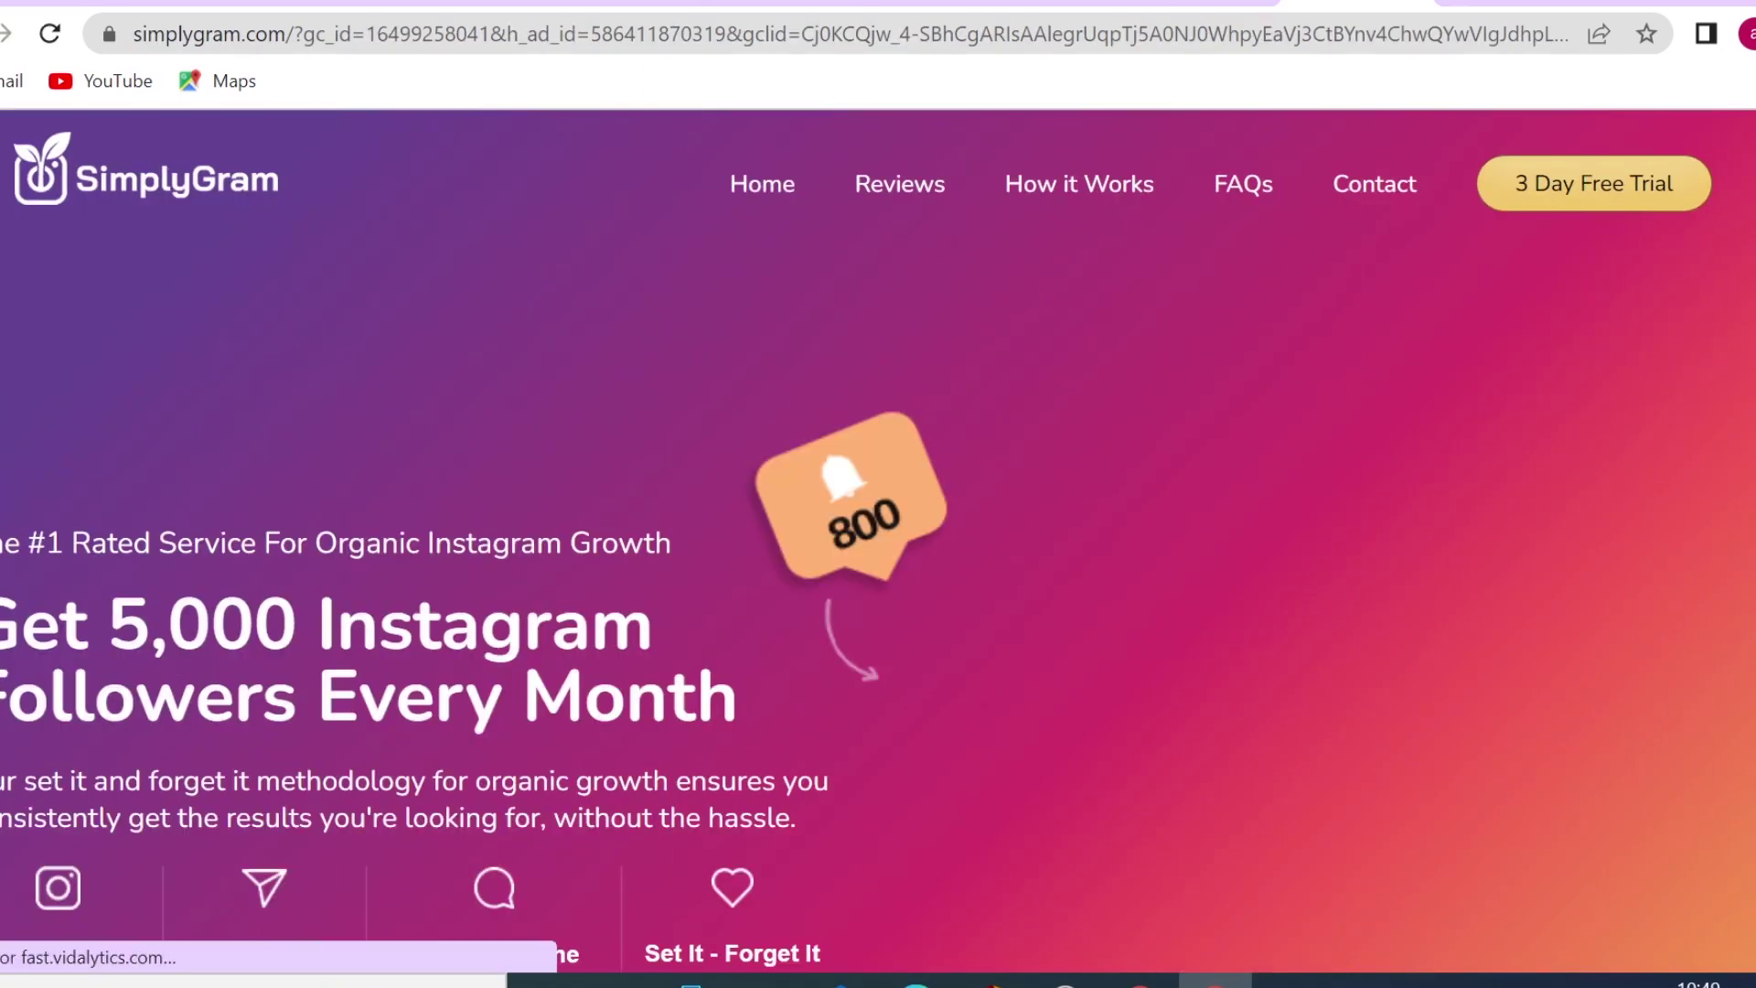
Step: Scroll through SimplyGram's features, trial offer and revenue estimate
{"action": "scroll", "coordinate": [1480, 618], "scroll_direction": "down", "scroll_amount": 1}
{"action": "scroll", "coordinate": [1475, 611], "scroll_direction": "down", "scroll_amount": 5}
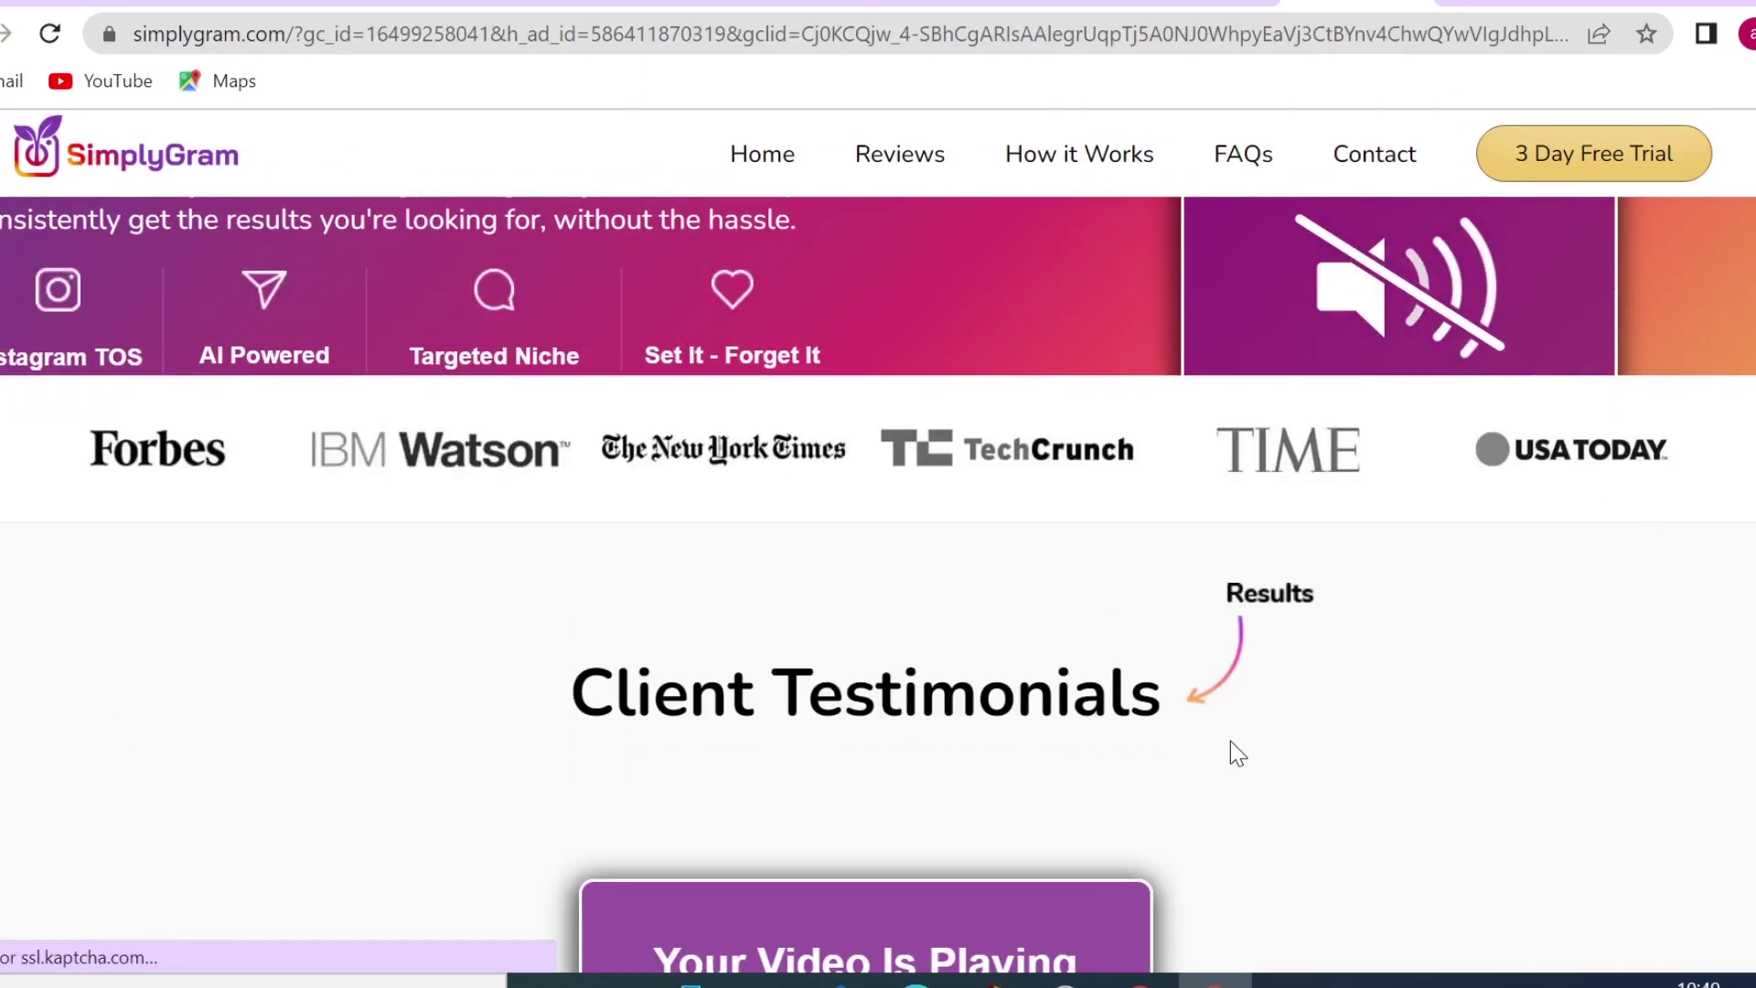
{"action": "scroll", "coordinate": [1235, 748], "scroll_direction": "down", "scroll_amount": 5}
{"action": "scroll", "coordinate": [1231, 741], "scroll_direction": "down", "scroll_amount": 5}
{"action": "scroll", "coordinate": [1231, 741], "scroll_direction": "down", "scroll_amount": 1}
{"action": "scroll", "coordinate": [1233, 736], "scroll_direction": "down", "scroll_amount": 5}
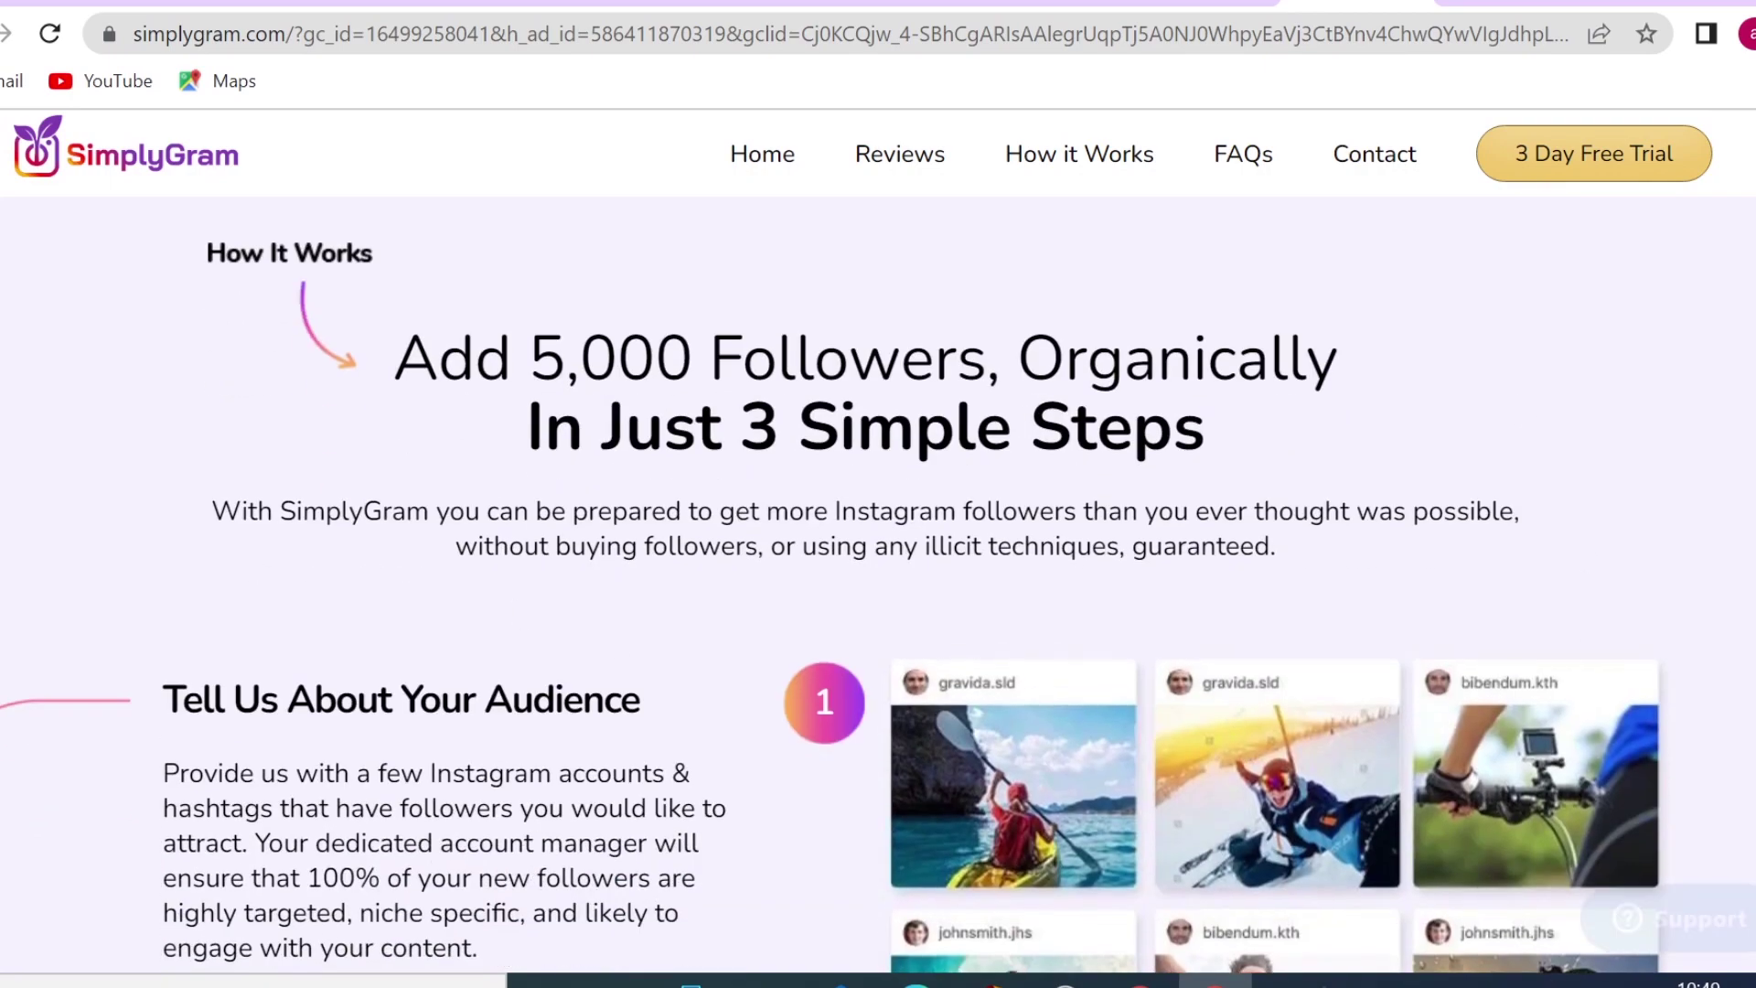
{"action": "scroll", "coordinate": [490, 482], "scroll_direction": "down", "scroll_amount": 6}
{"action": "scroll", "coordinate": [878, 549], "scroll_direction": "down", "scroll_amount": 5}
{"action": "scroll", "coordinate": [878, 549], "scroll_direction": "down", "scroll_amount": 2}
{"action": "scroll", "coordinate": [878, 549], "scroll_direction": "down", "scroll_amount": 5}
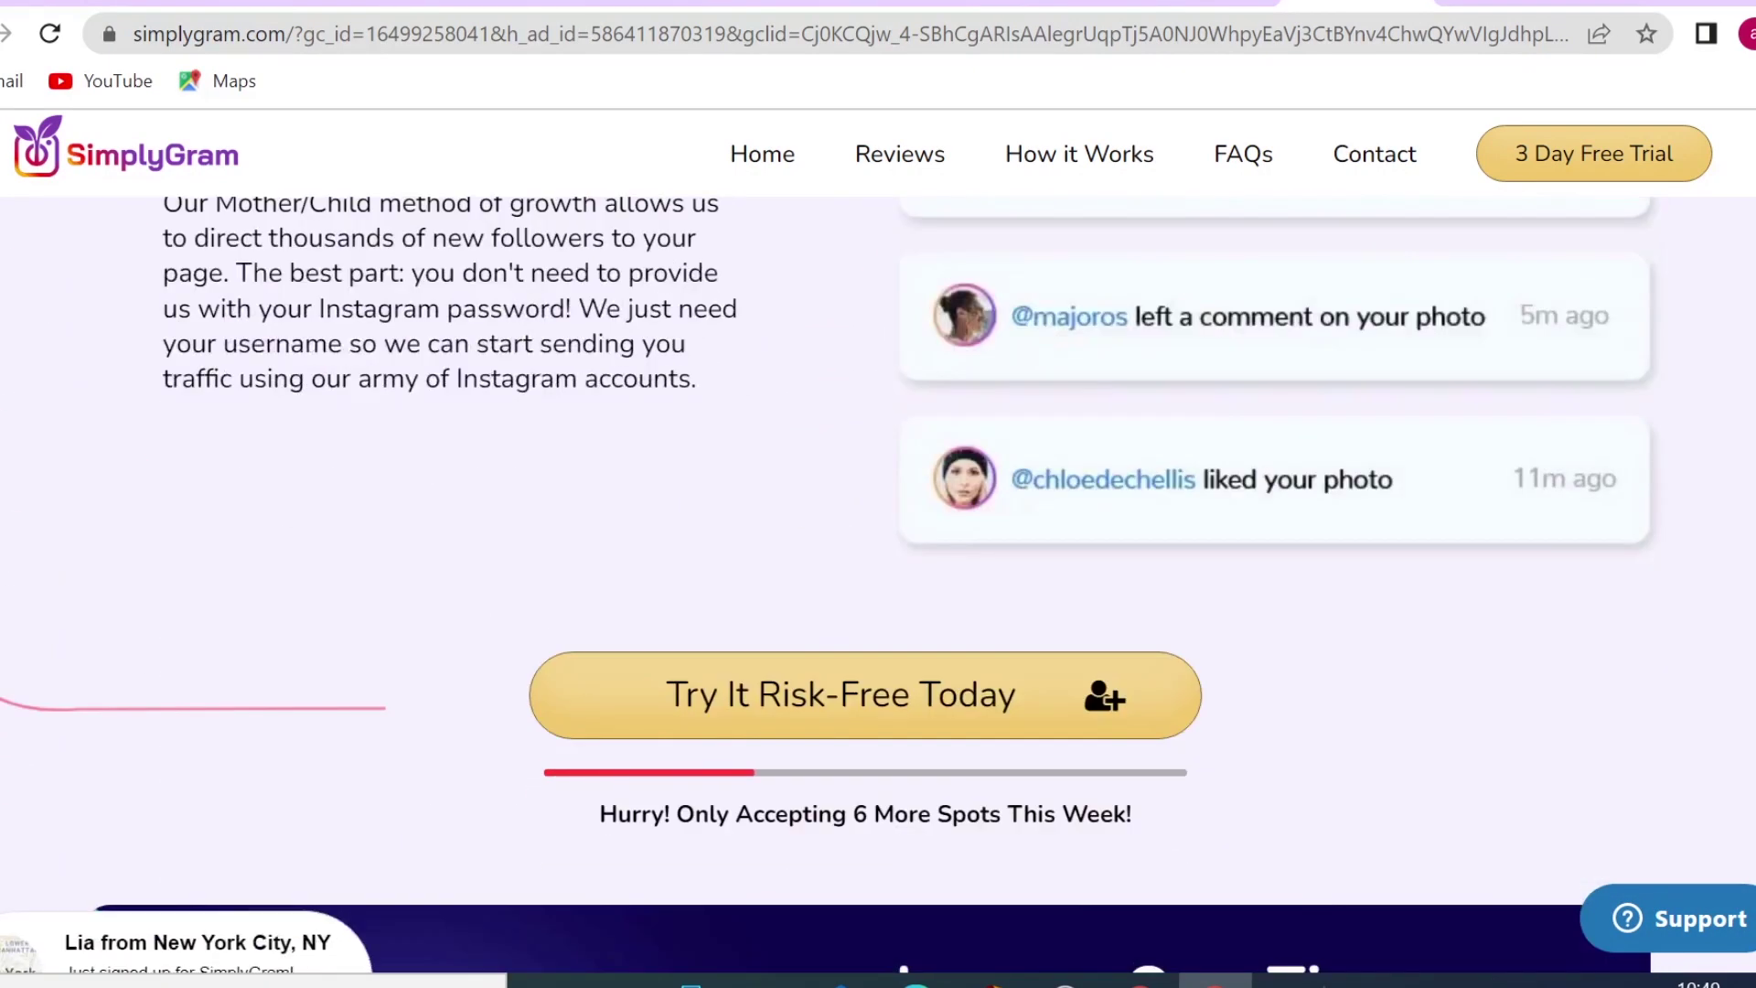
{"action": "scroll", "coordinate": [878, 548], "scroll_direction": "down", "scroll_amount": 4}
{"action": "scroll", "coordinate": [878, 549], "scroll_direction": "down", "scroll_amount": 1}
{"action": "scroll", "coordinate": [878, 549], "scroll_direction": "down", "scroll_amount": 7}
{"action": "scroll", "coordinate": [878, 548], "scroll_direction": "down", "scroll_amount": 3}
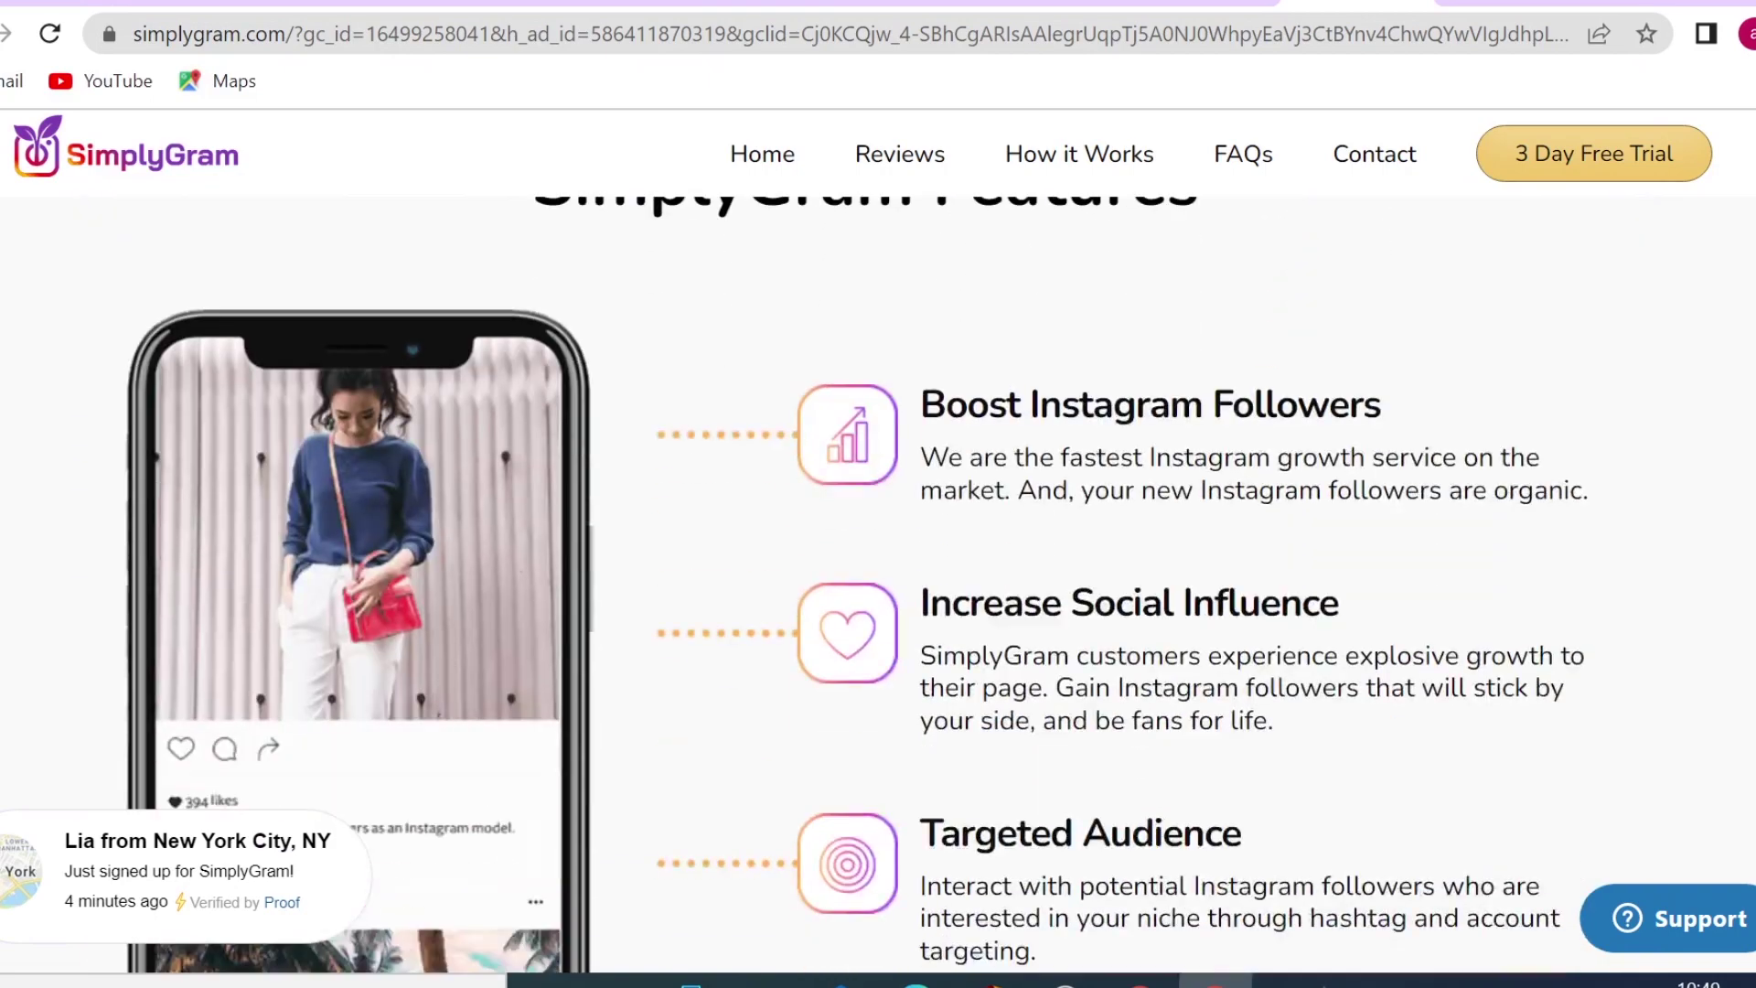
{"action": "scroll", "coordinate": [878, 548], "scroll_direction": "down", "scroll_amount": 5}
{"action": "scroll", "coordinate": [878, 585], "scroll_direction": "down", "scroll_amount": 2}
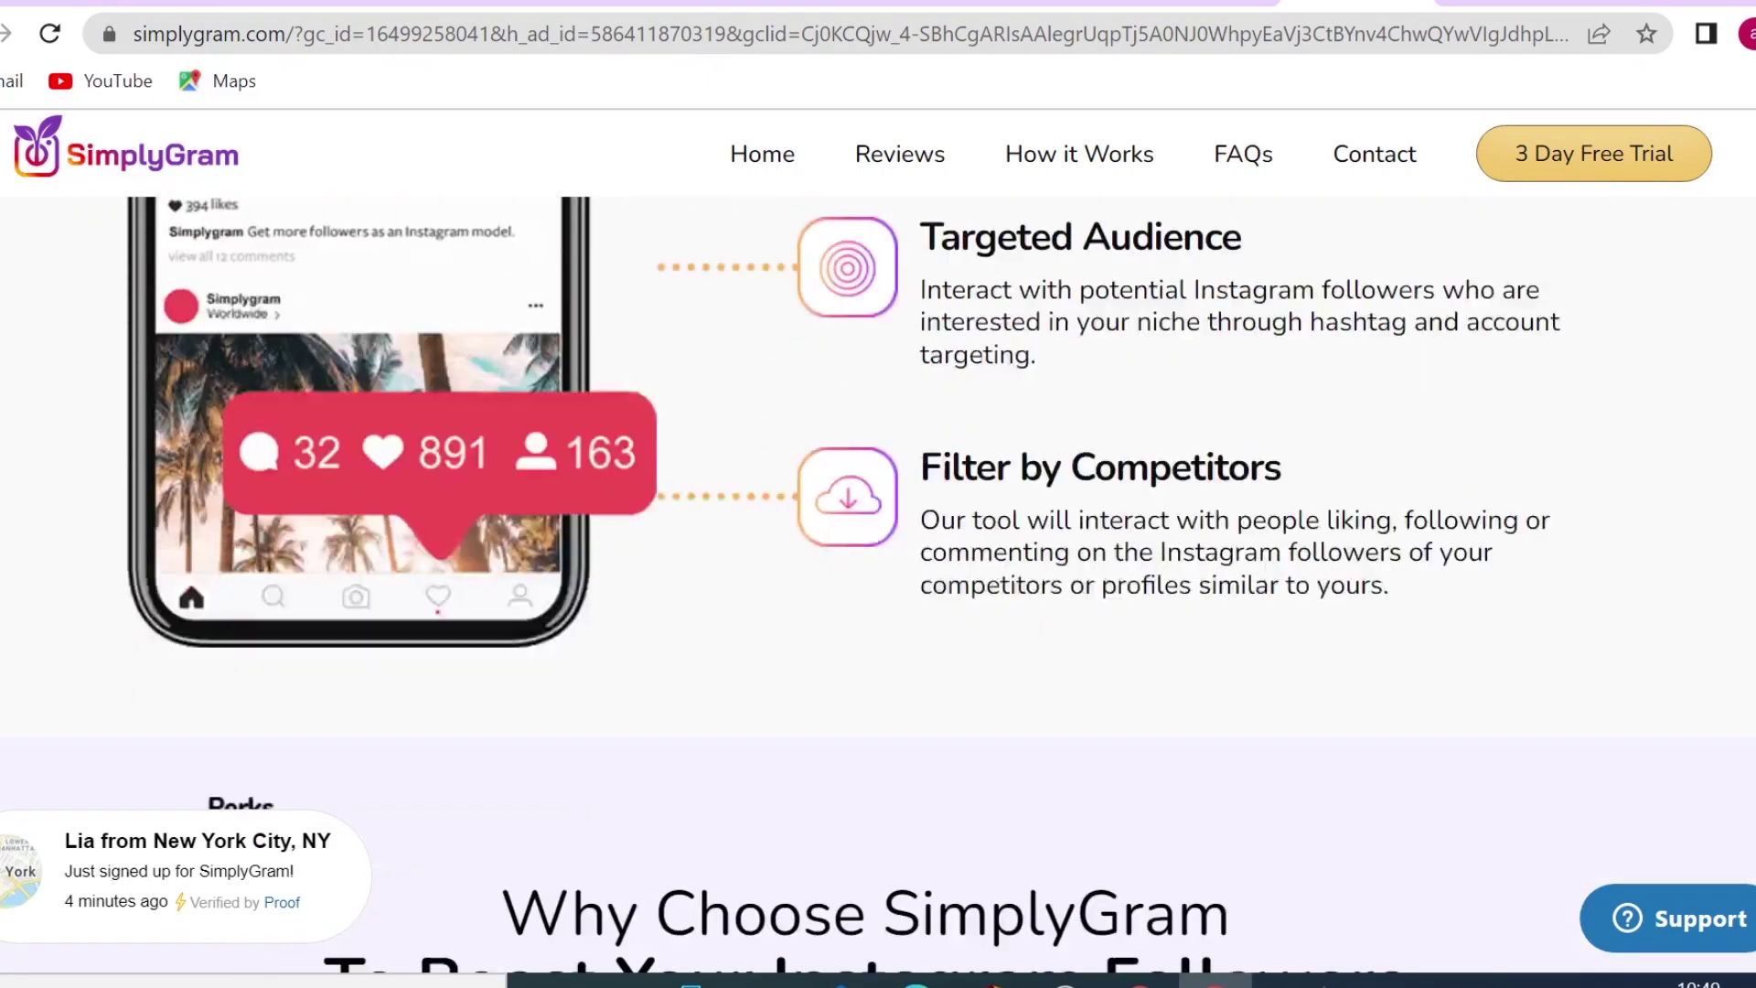
{"action": "scroll", "coordinate": [878, 585], "scroll_direction": "down", "scroll_amount": 4}
{"action": "scroll", "coordinate": [878, 586], "scroll_direction": "down", "scroll_amount": 6}
{"action": "scroll", "coordinate": [878, 585], "scroll_direction": "down", "scroll_amount": 1}
{"action": "scroll", "coordinate": [878, 585], "scroll_direction": "down", "scroll_amount": 4}
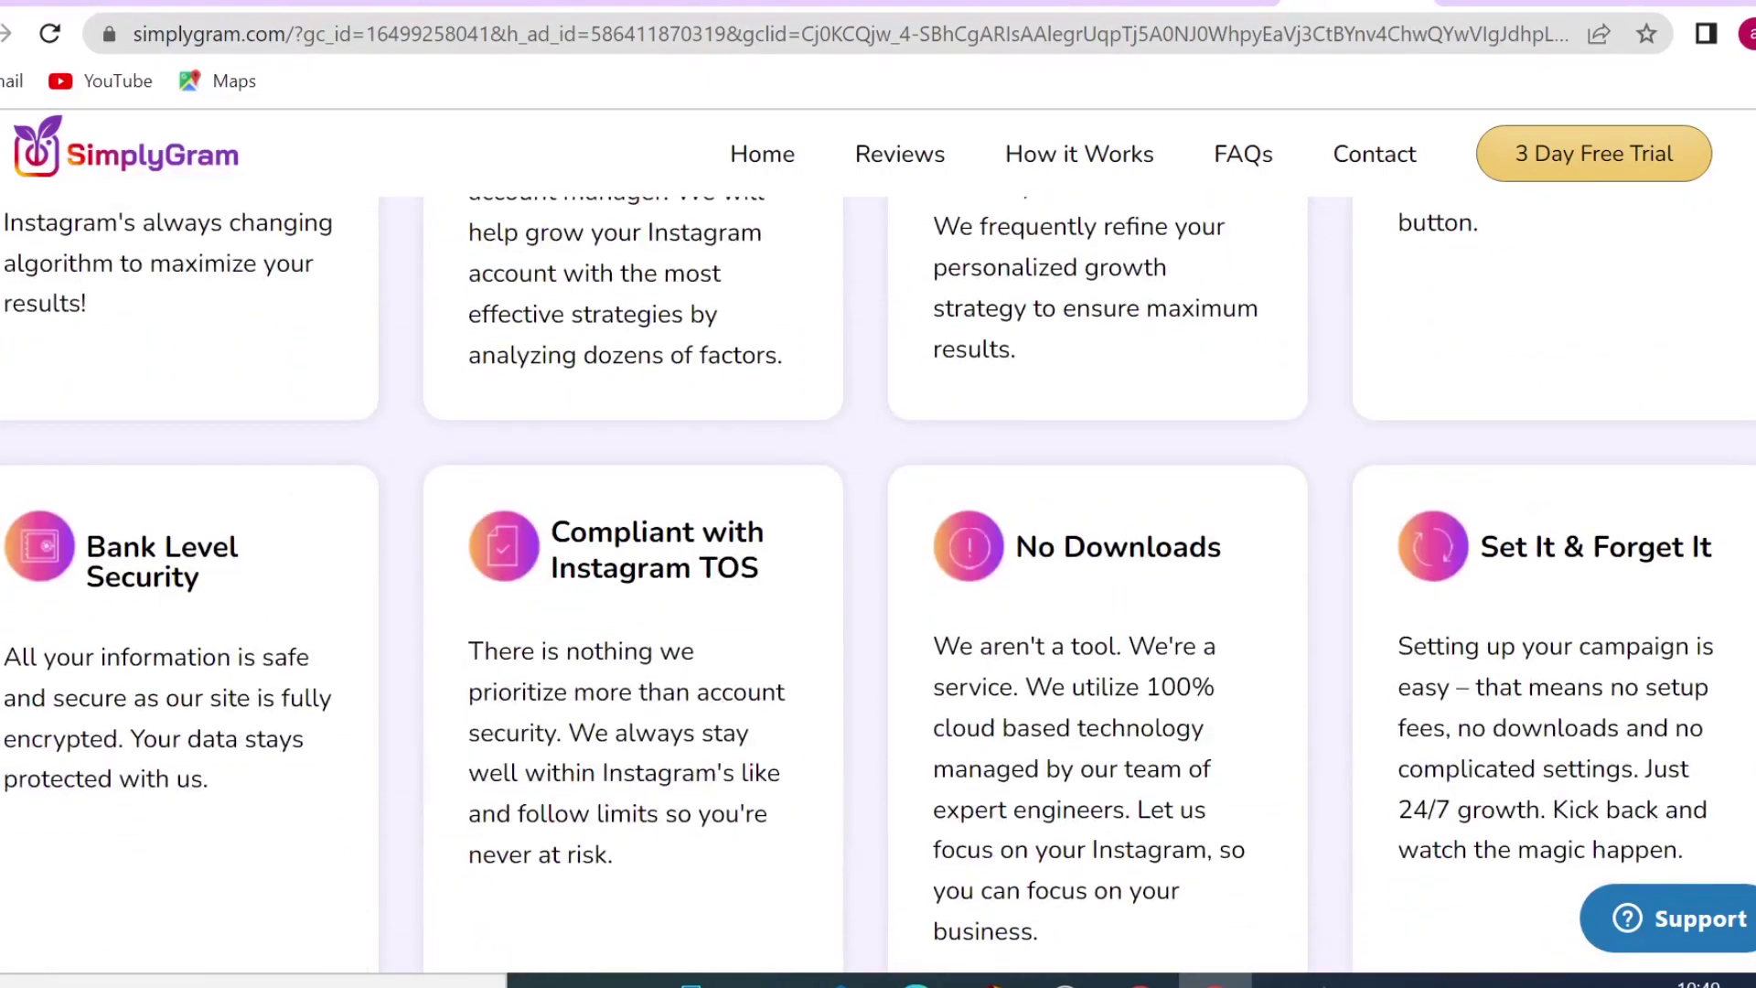
{"action": "scroll", "coordinate": [878, 585], "scroll_direction": "down", "scroll_amount": 2}
{"action": "scroll", "coordinate": [878, 585], "scroll_direction": "down", "scroll_amount": 3}
{"action": "scroll", "coordinate": [878, 585], "scroll_direction": "down", "scroll_amount": 3}
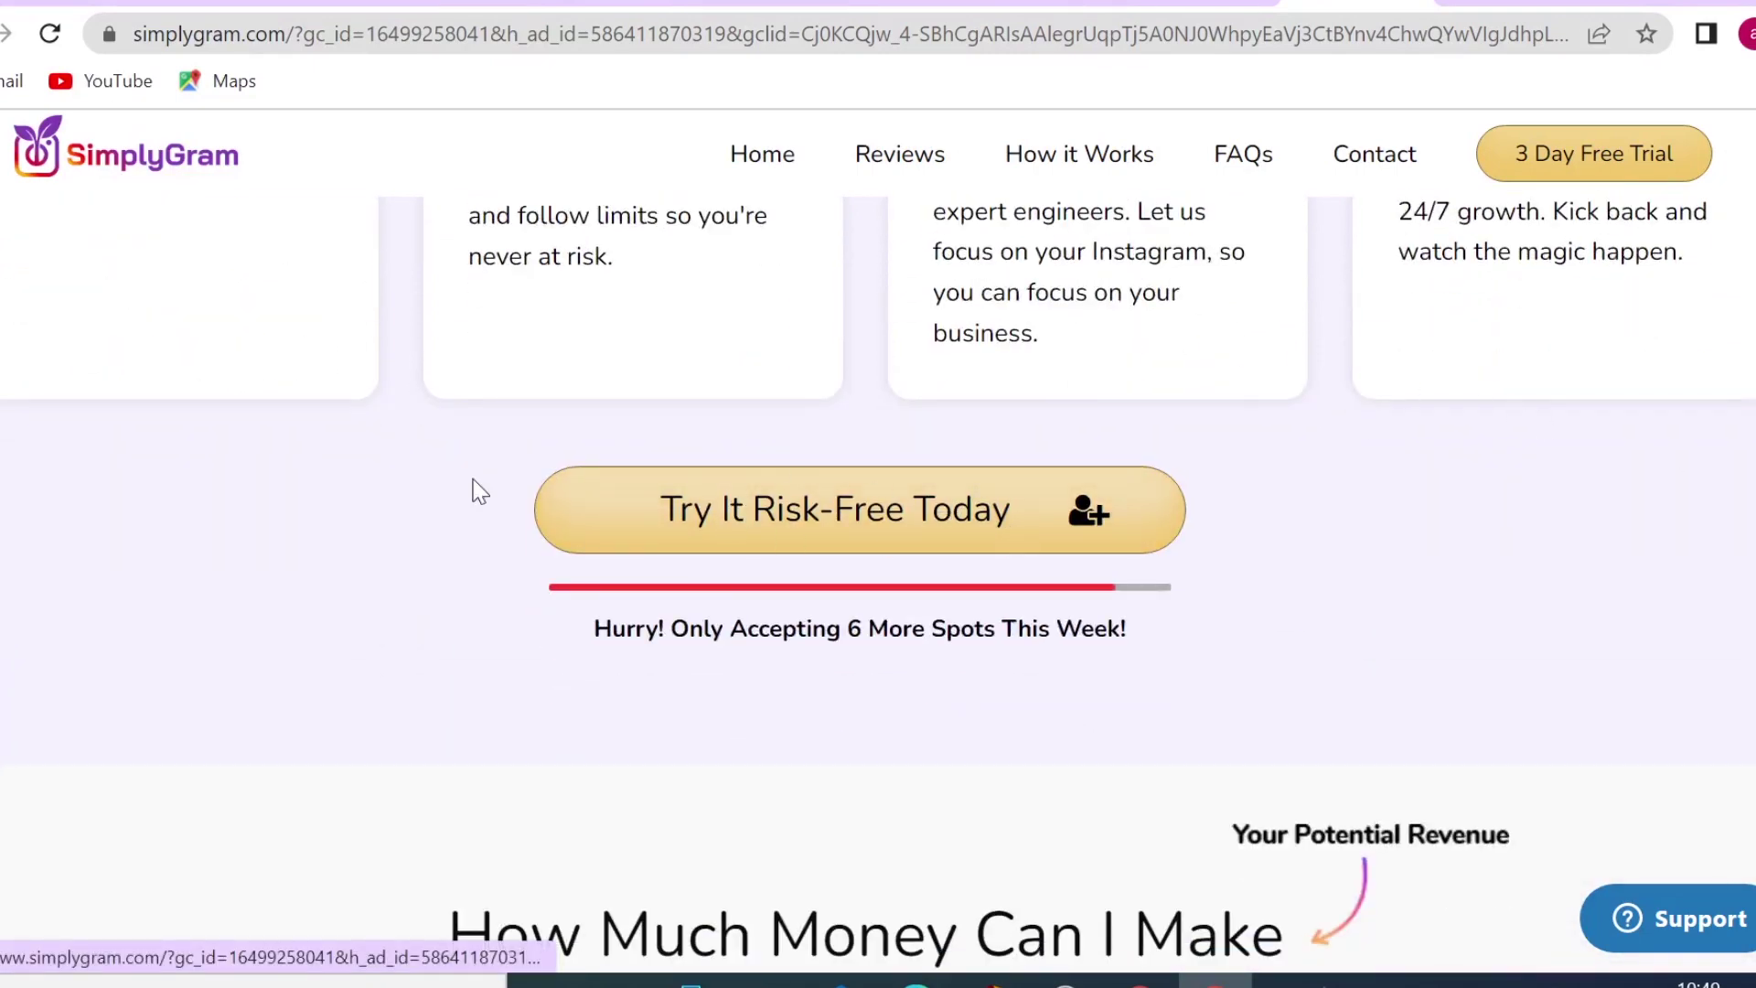
{"action": "scroll", "coordinate": [1464, 512], "scroll_direction": "down", "scroll_amount": 3}
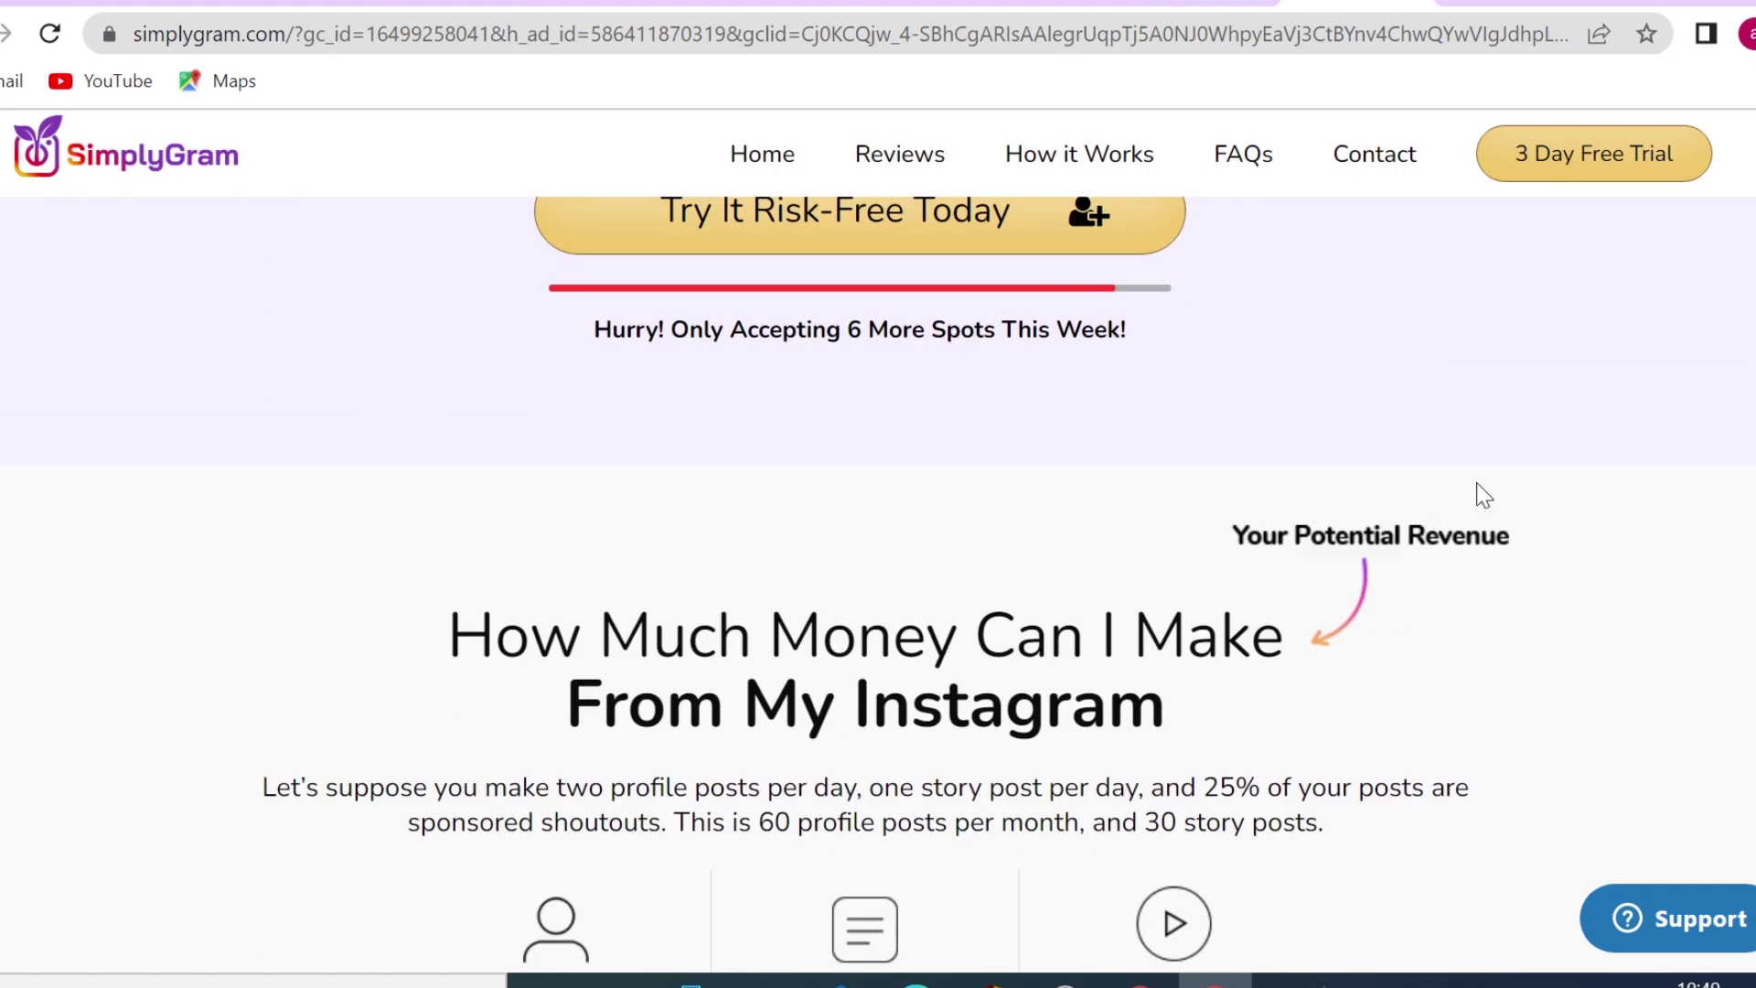
{"action": "scroll", "coordinate": [1372, 554], "scroll_direction": "up", "scroll_amount": 3}
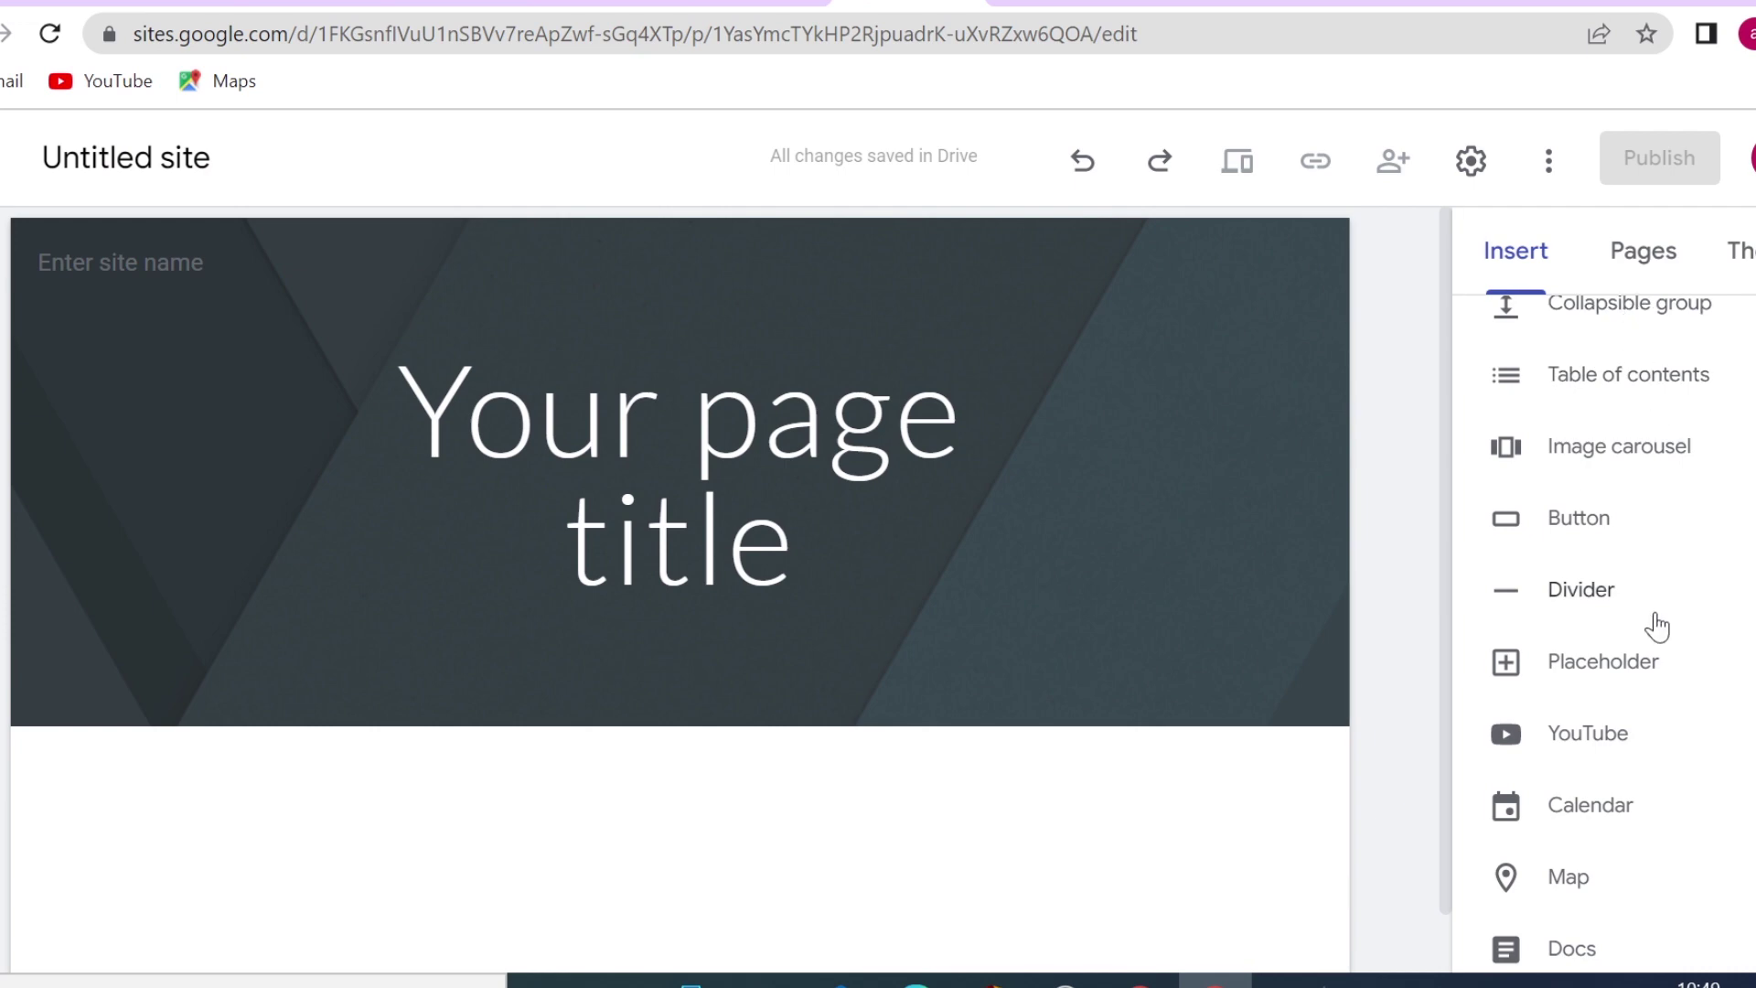
Step: Scroll the untitled Google Sites draft's Insert panel back to the top before leaving it
{"action": "scroll", "coordinate": [1653, 622], "scroll_direction": "up", "scroll_amount": 10}
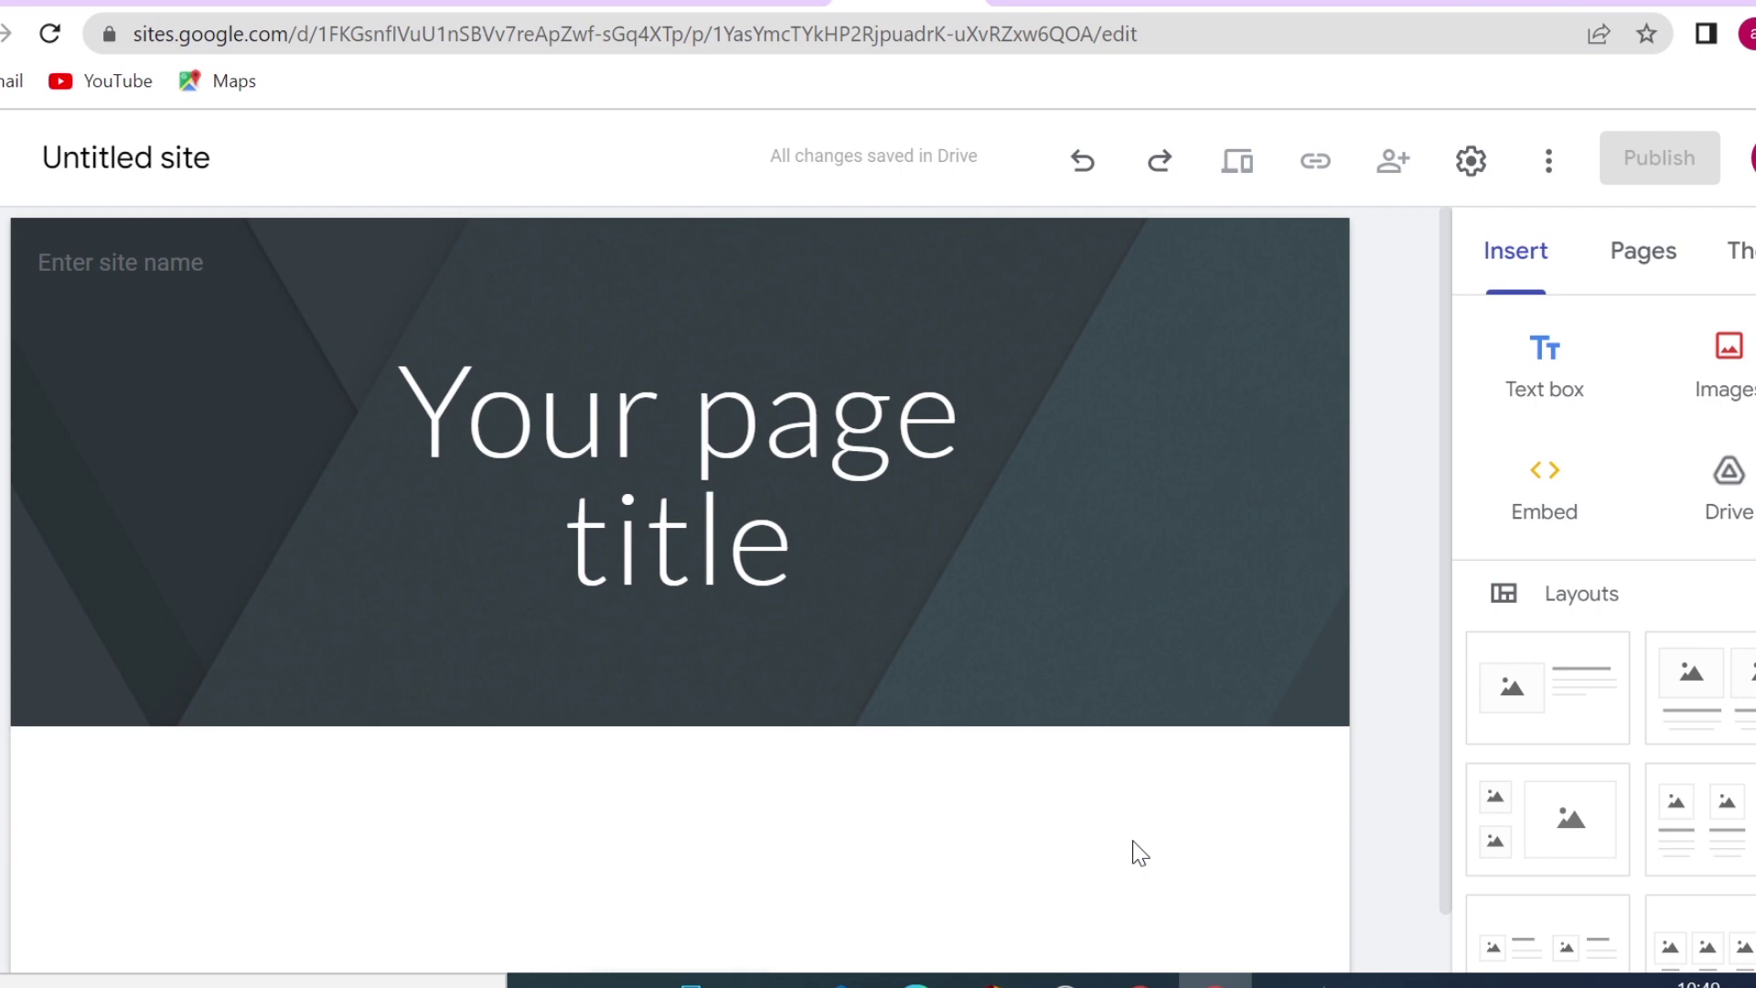
{"action": "left_click", "coordinate": [777, 2]}
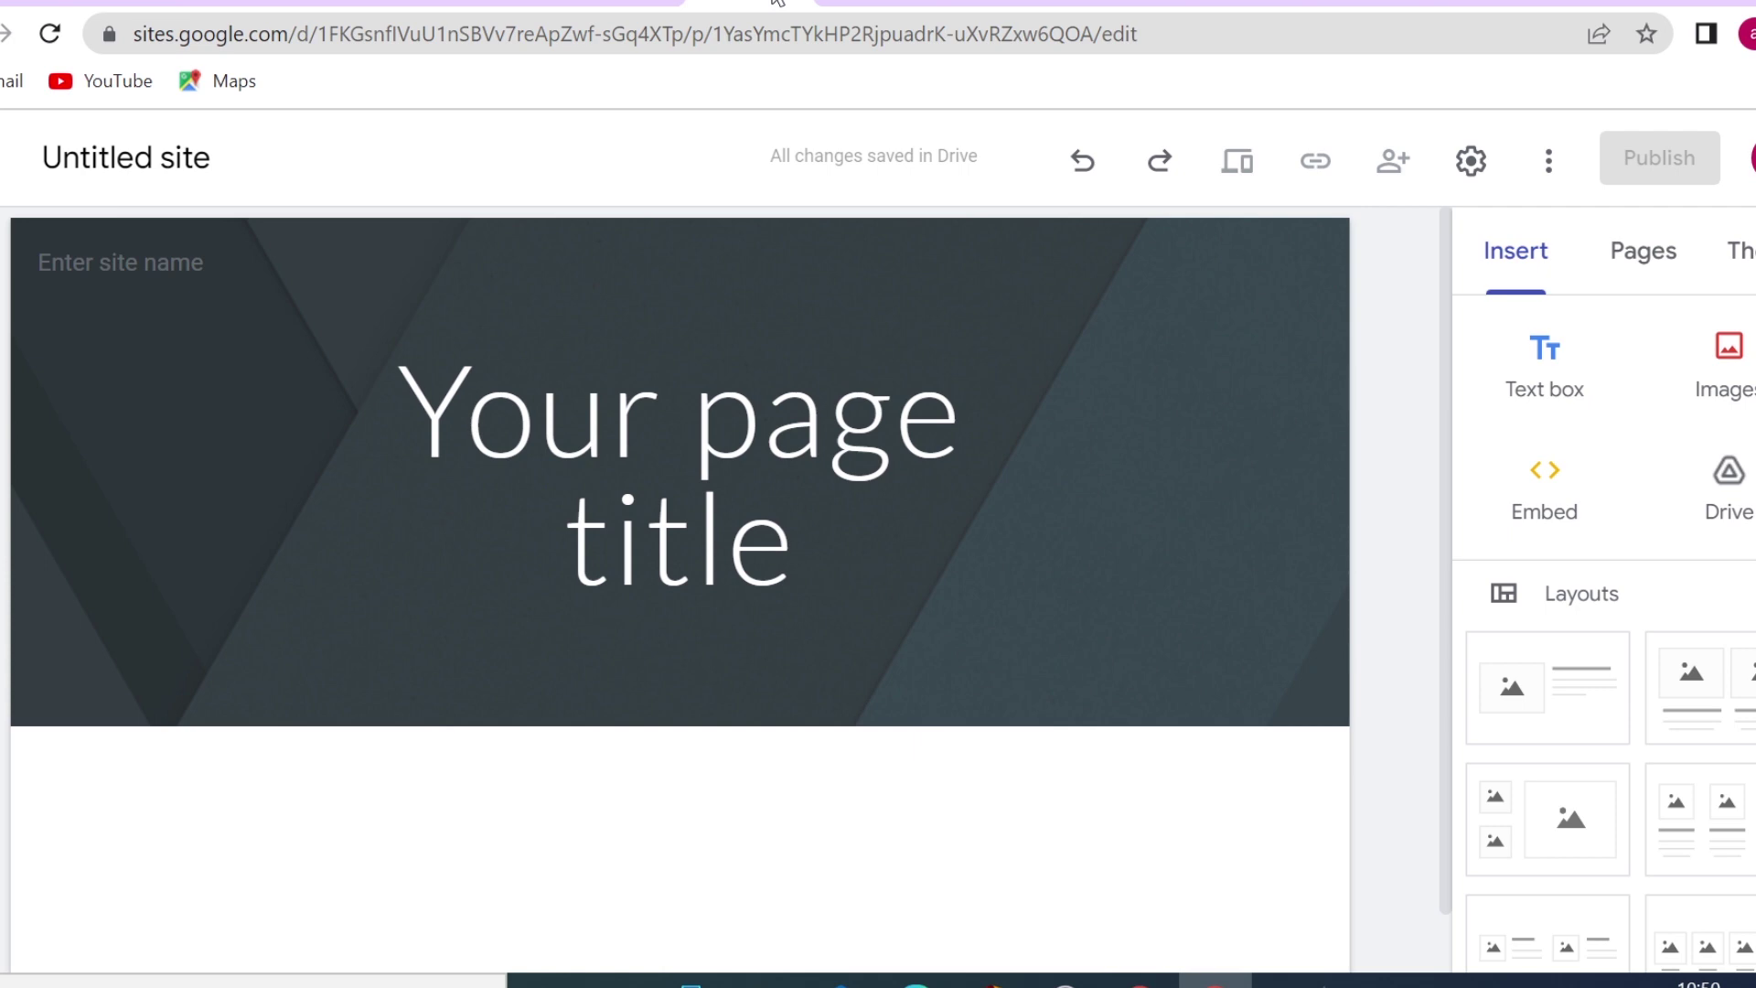
Step: On Answers.com, dismiss the Google sign-in prompt and browse through the home page
{"action": "left_click", "coordinate": [1247, 5]}
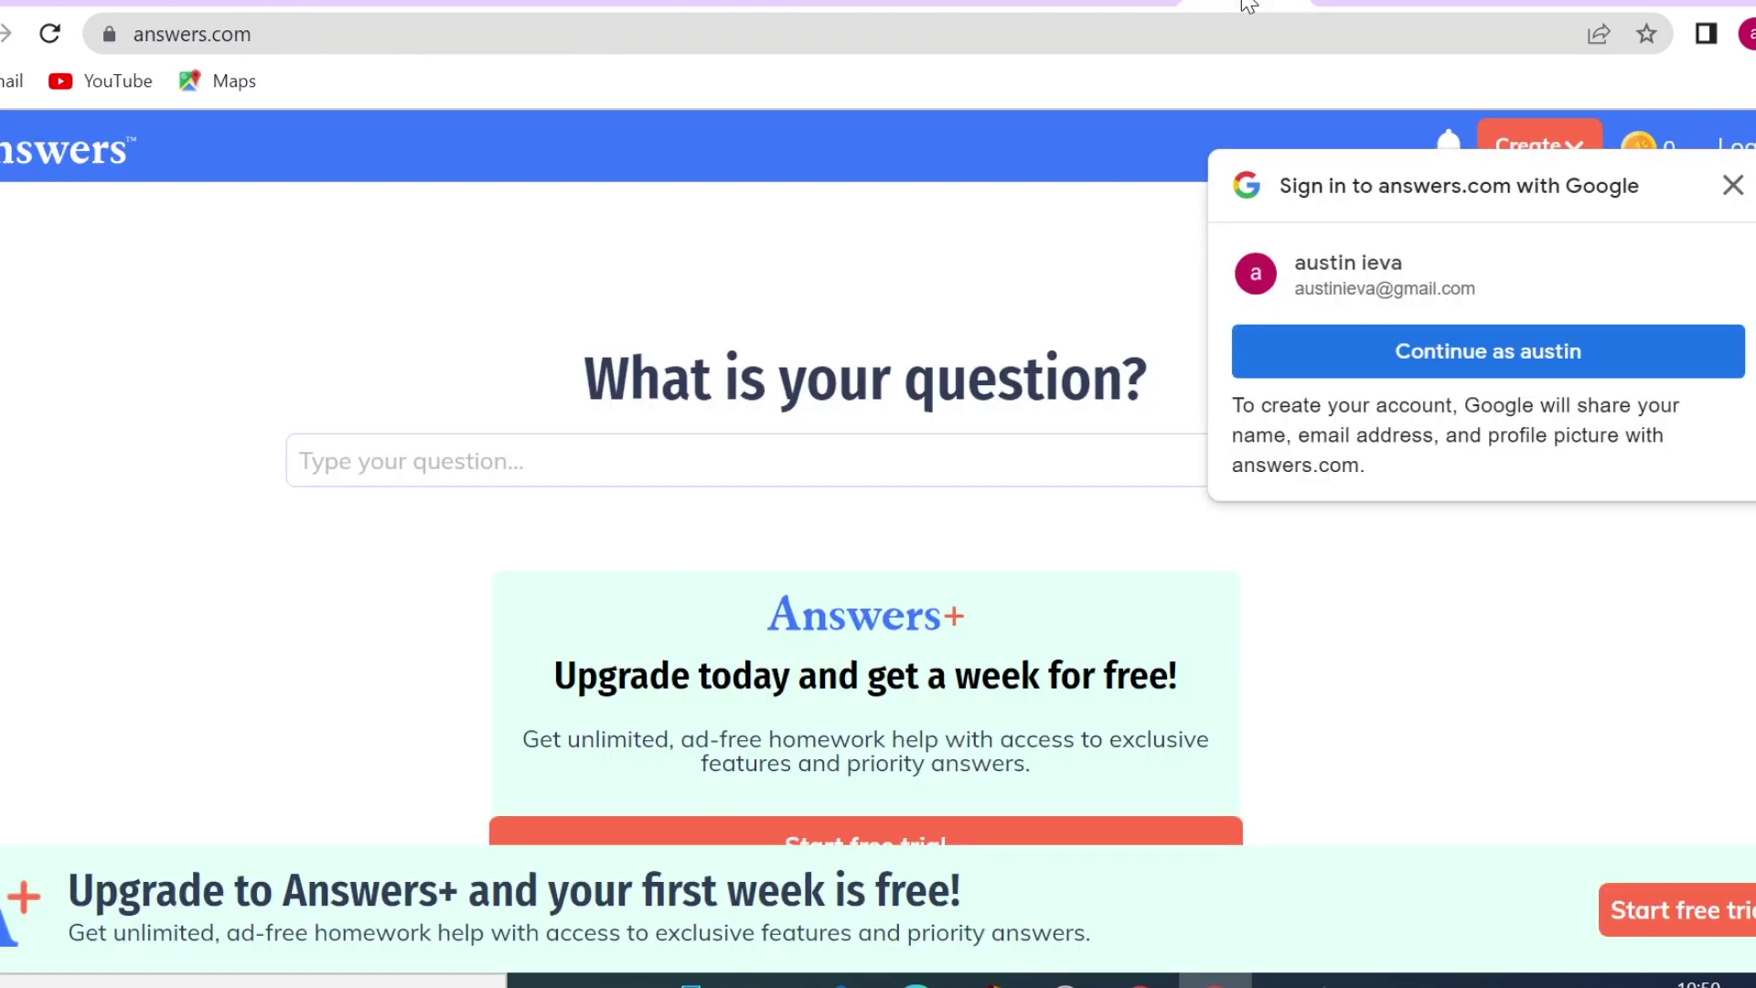
{"action": "left_click", "coordinate": [1732, 184]}
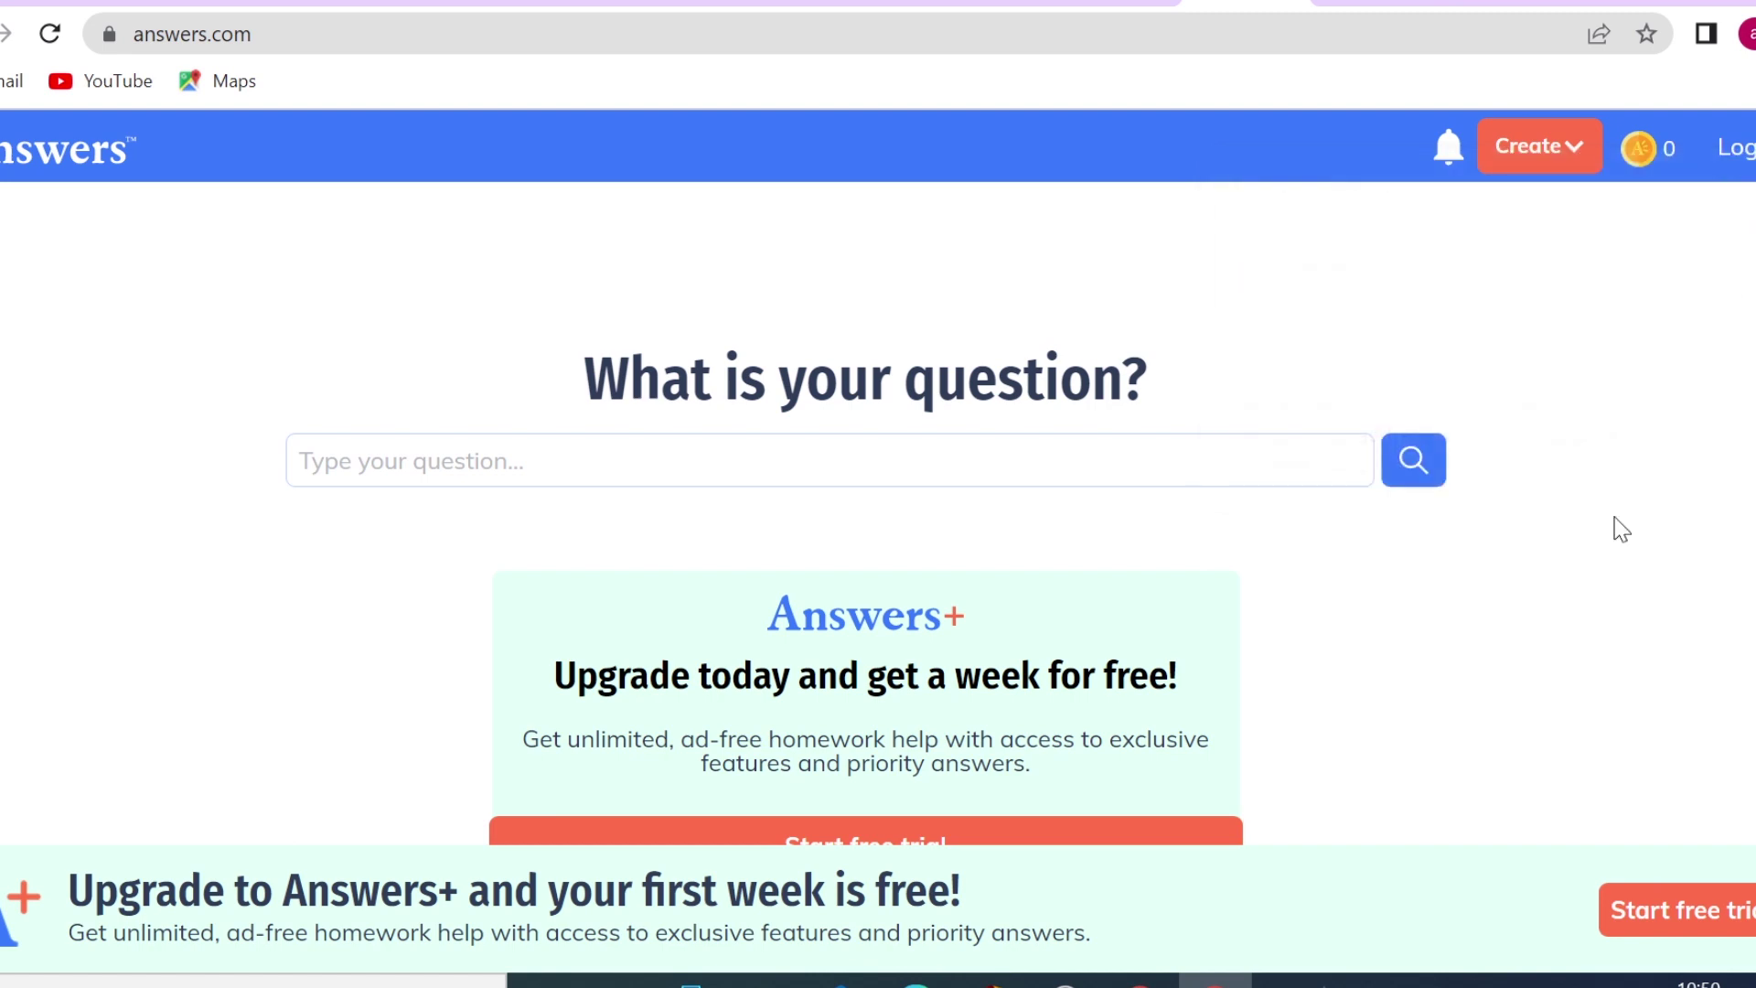
{"action": "scroll", "coordinate": [1612, 549], "scroll_direction": "down", "scroll_amount": 3}
{"action": "scroll", "coordinate": [1527, 589], "scroll_direction": "down", "scroll_amount": 5}
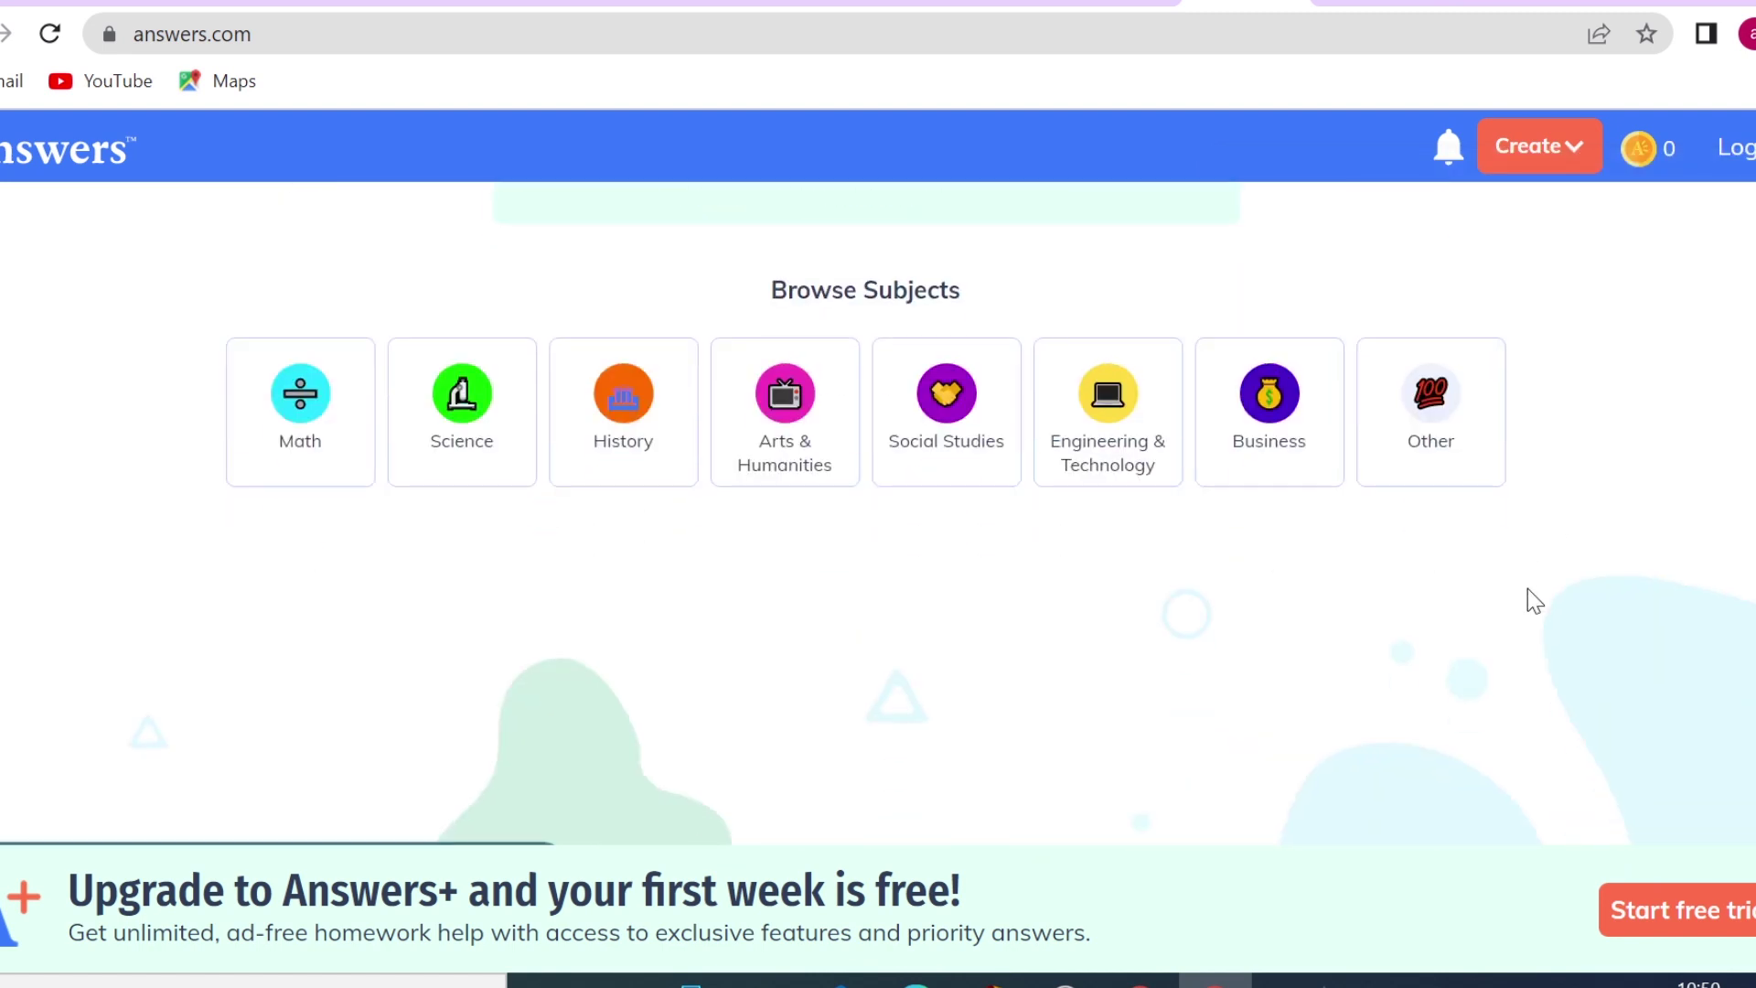
{"action": "scroll", "coordinate": [1527, 593], "scroll_direction": "down", "scroll_amount": 3}
{"action": "scroll", "coordinate": [1528, 593], "scroll_direction": "down", "scroll_amount": 2}
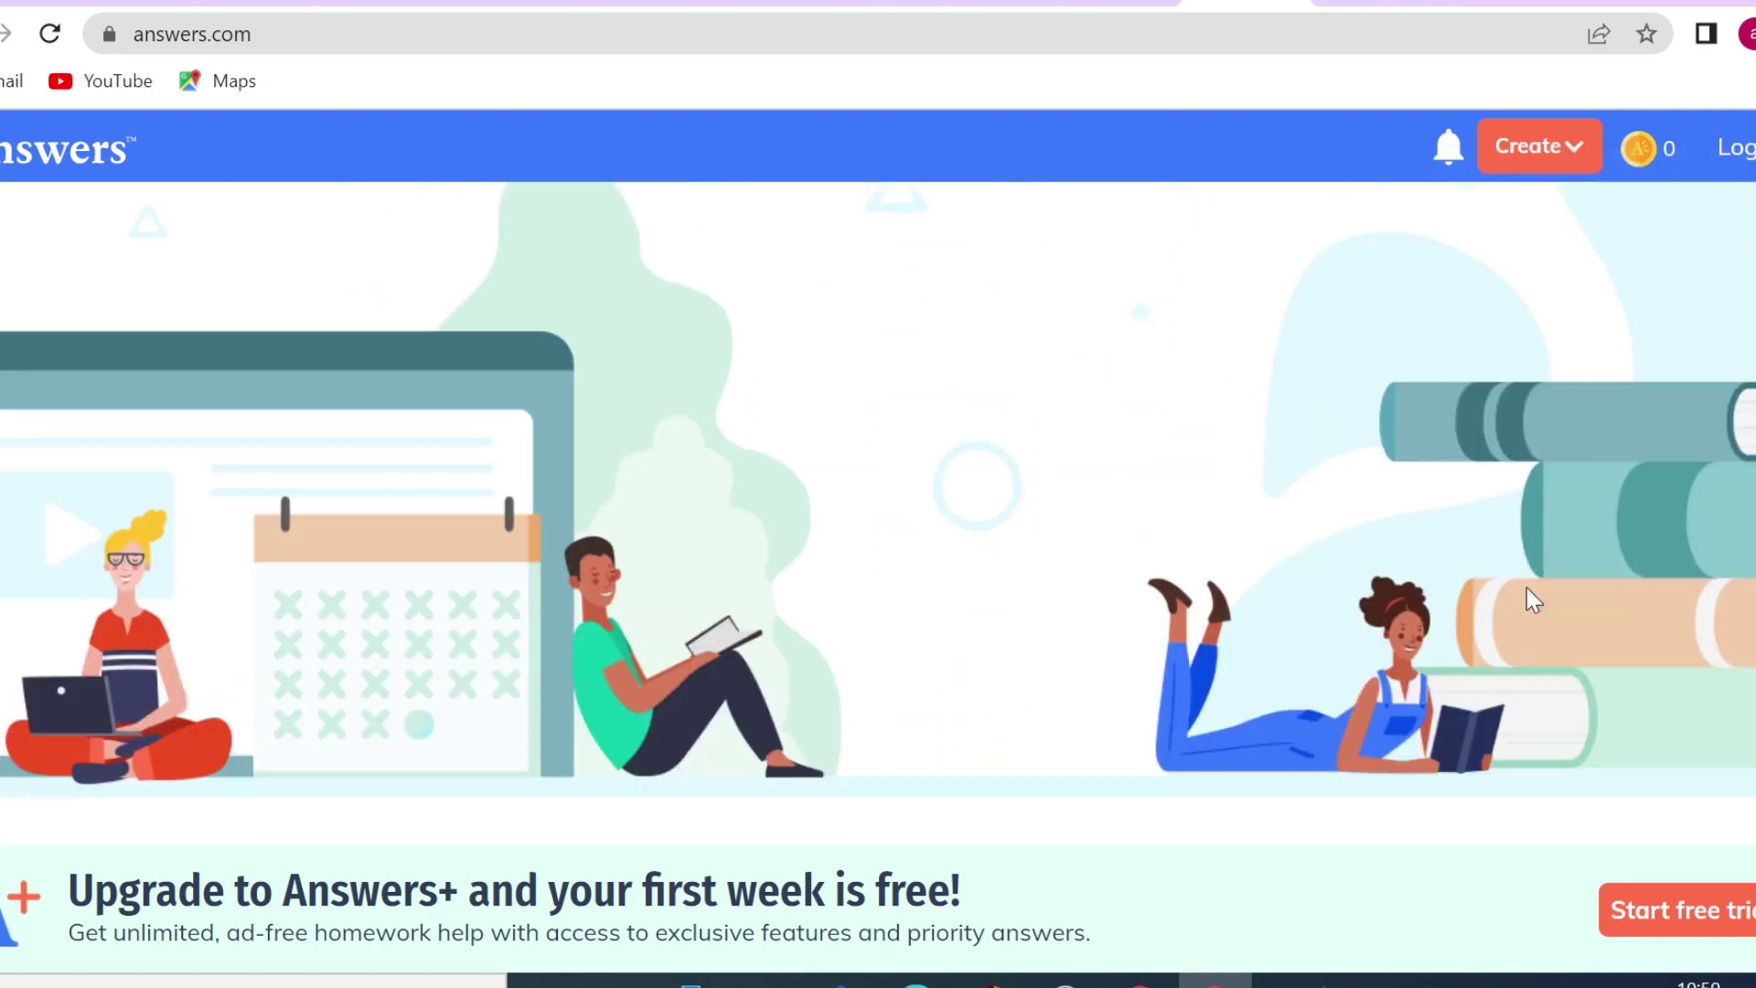
{"action": "scroll", "coordinate": [1528, 593], "scroll_direction": "down", "scroll_amount": 1}
{"action": "scroll", "coordinate": [1527, 588], "scroll_direction": "down", "scroll_amount": 2}
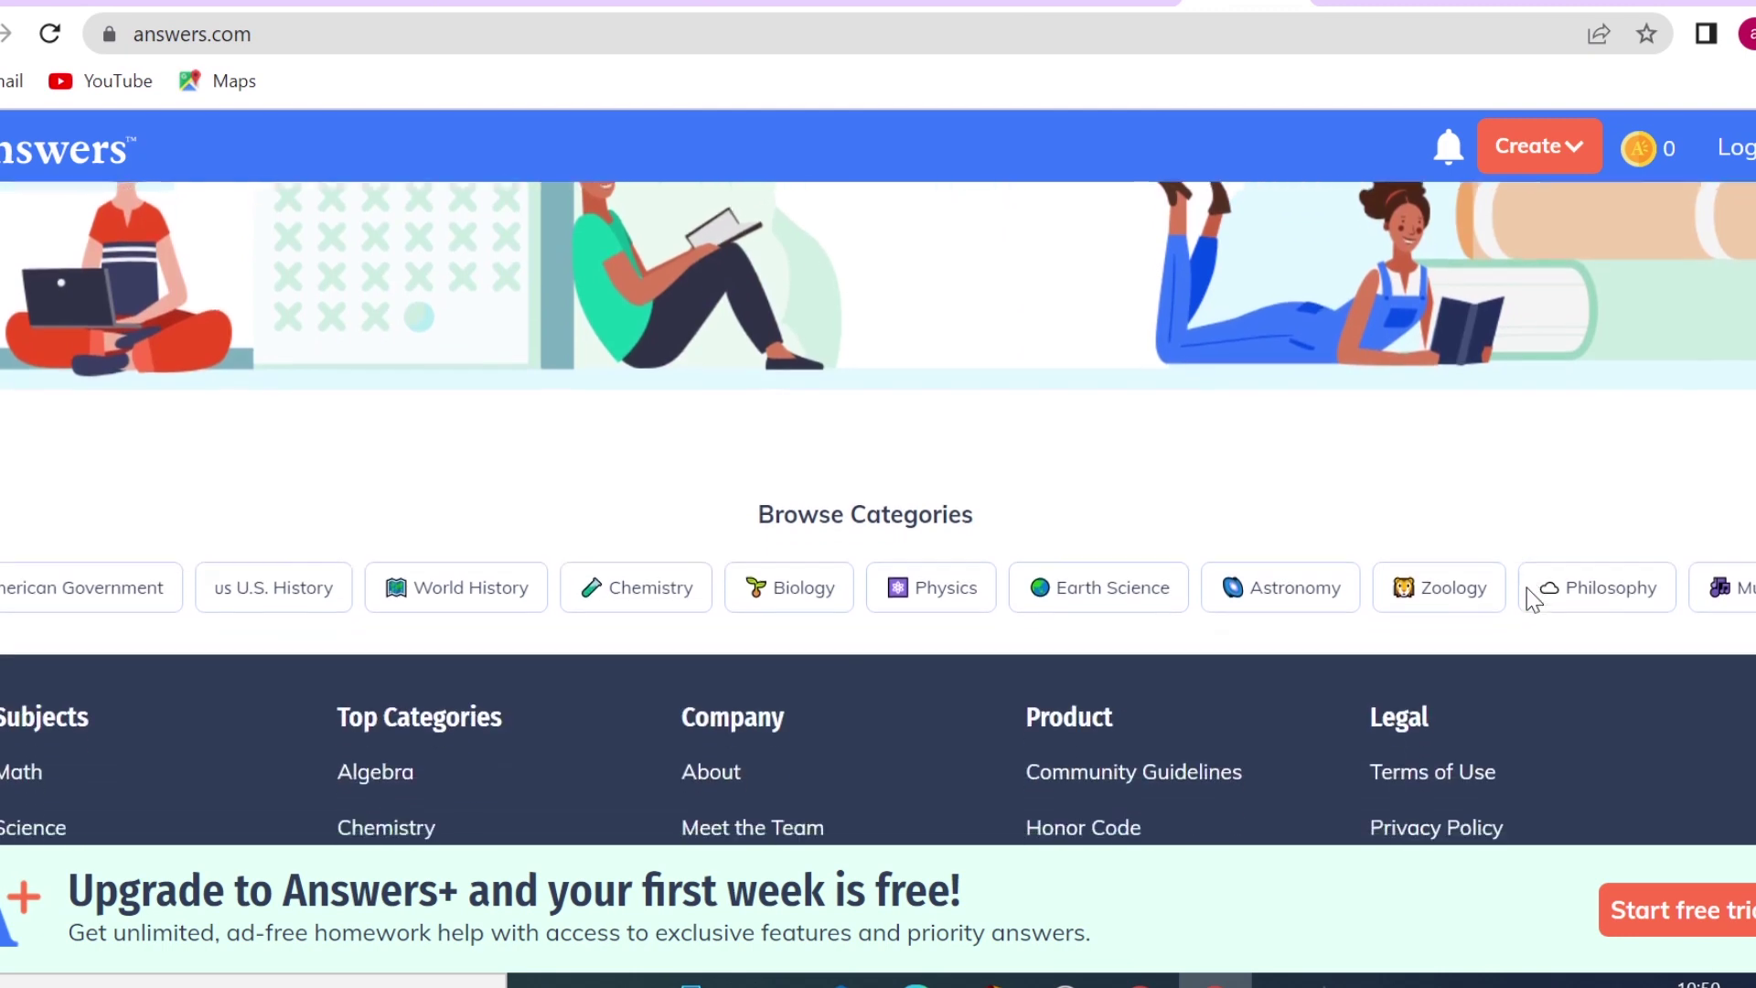
{"action": "scroll", "coordinate": [1527, 588], "scroll_direction": "up", "scroll_amount": 10}
{"action": "scroll", "coordinate": [1528, 587], "scroll_direction": "up", "scroll_amount": 2}
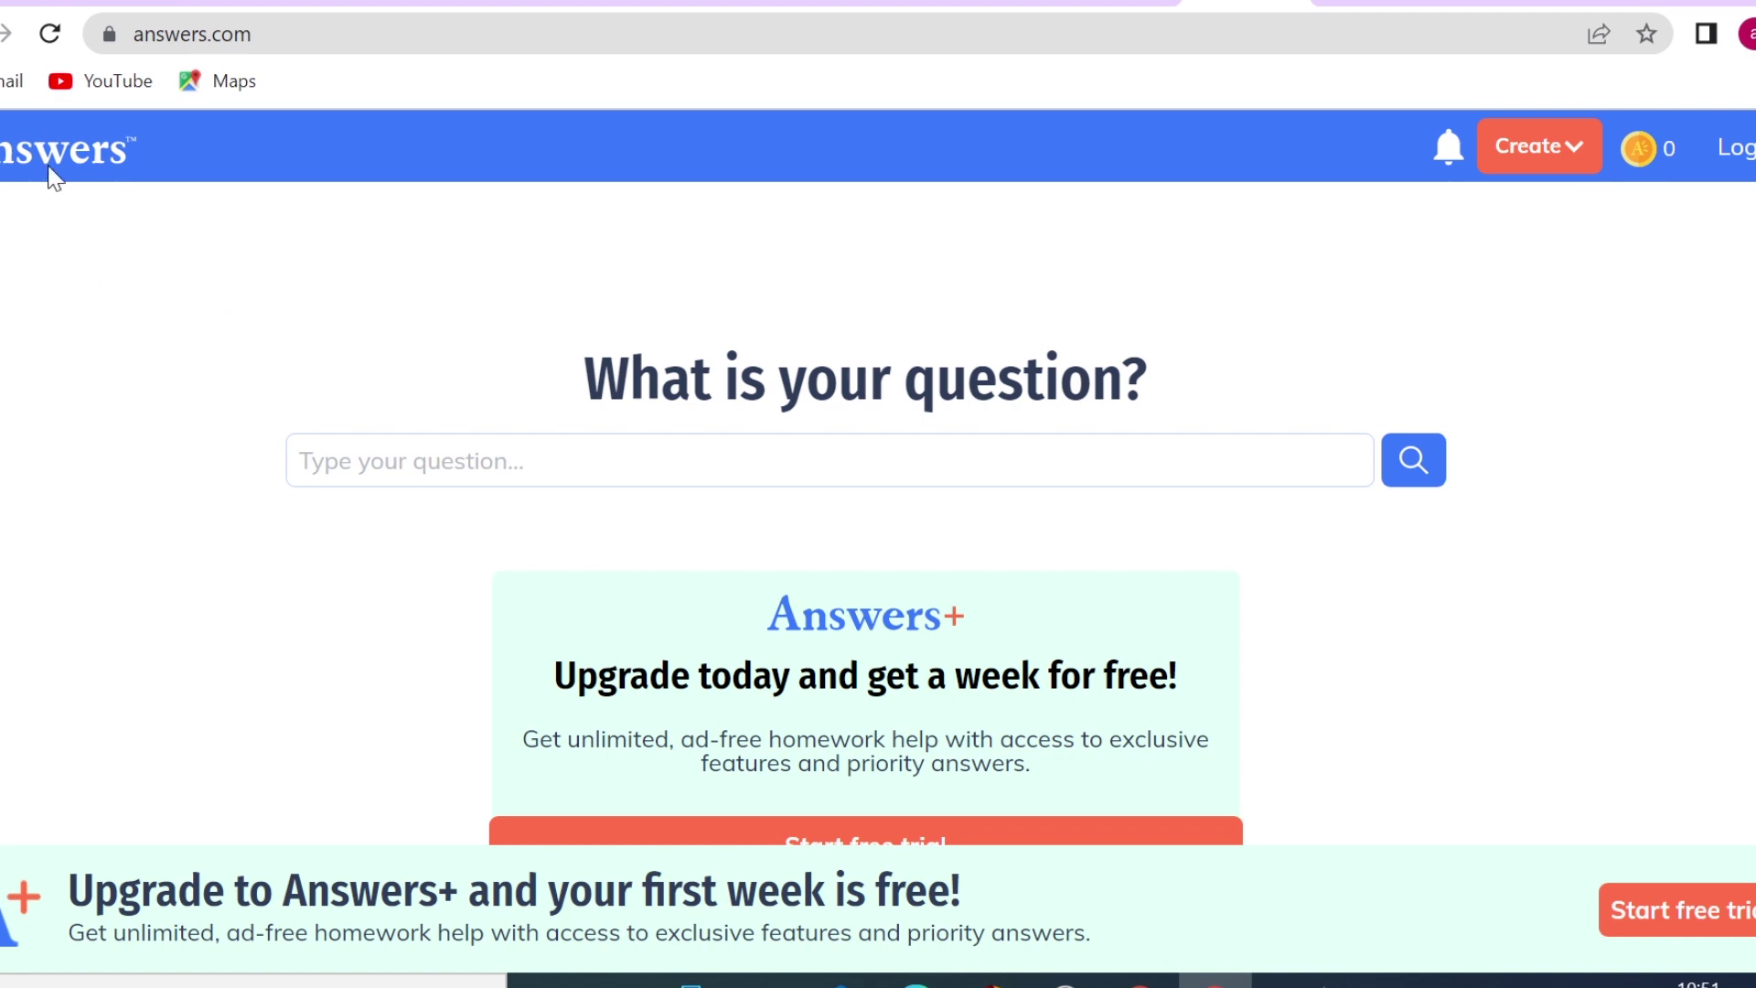
{"action": "left_click", "coordinate": [1372, 2]}
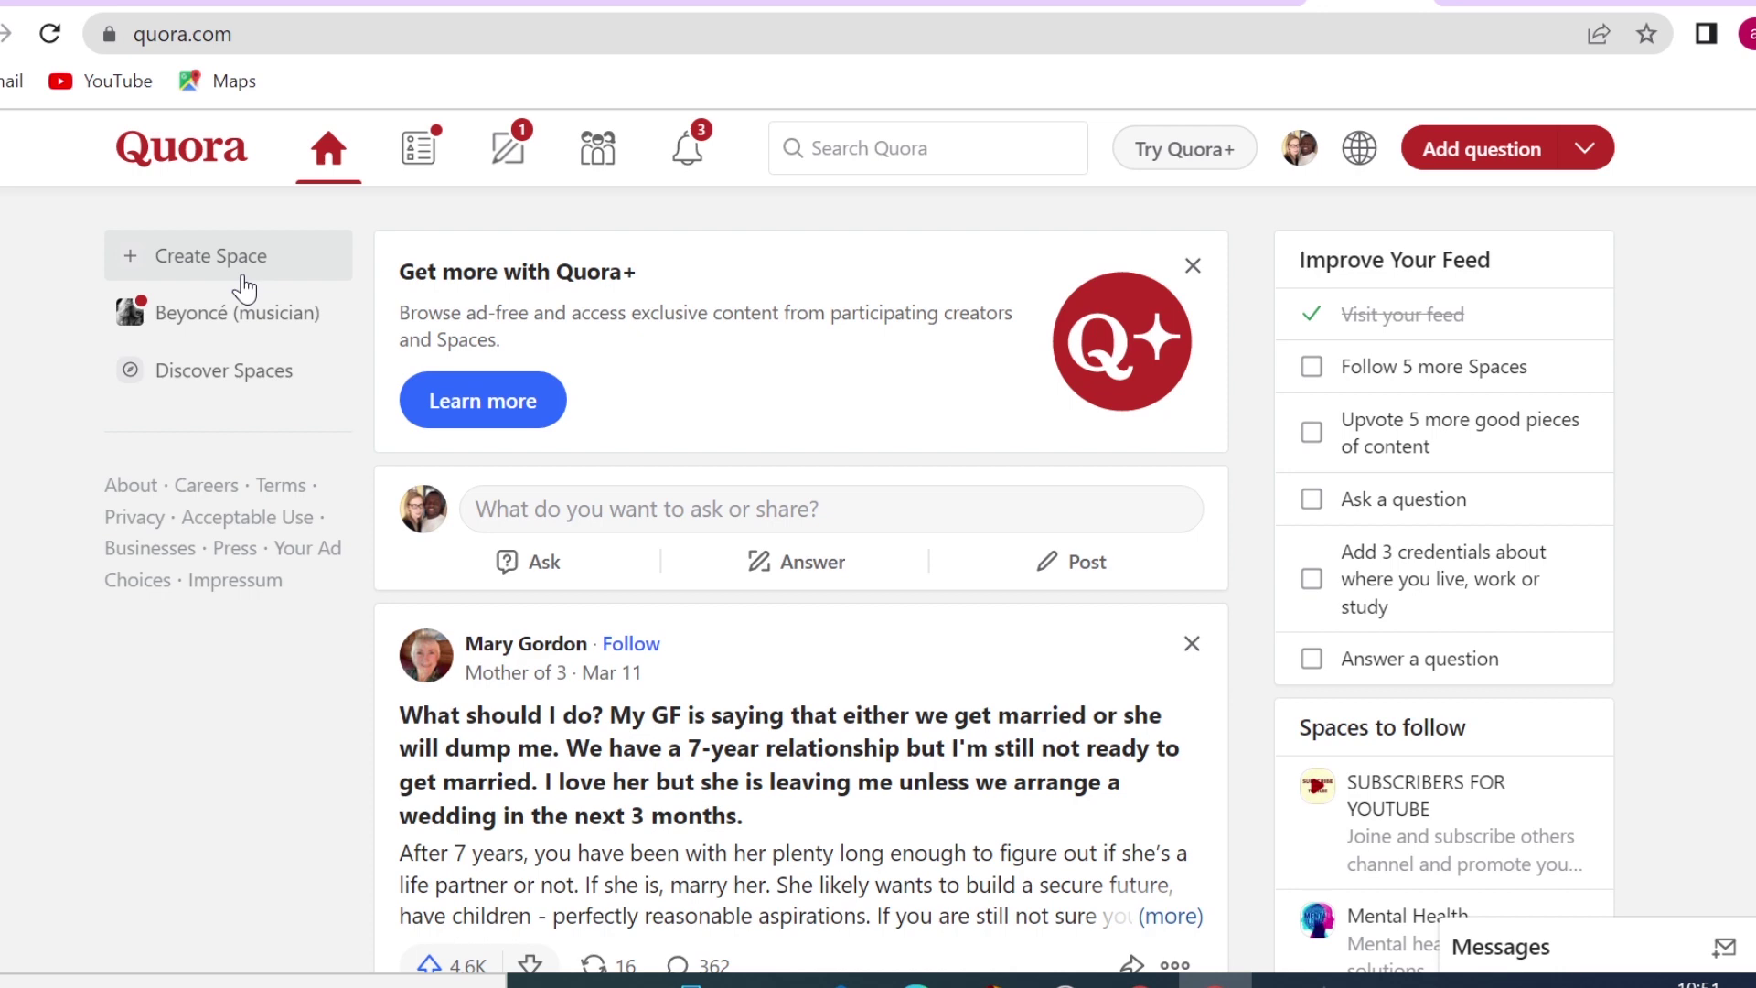
Step: Search Quora for 'instagram growth' and scroll through the matching questions
{"action": "left_click", "coordinate": [914, 148]}
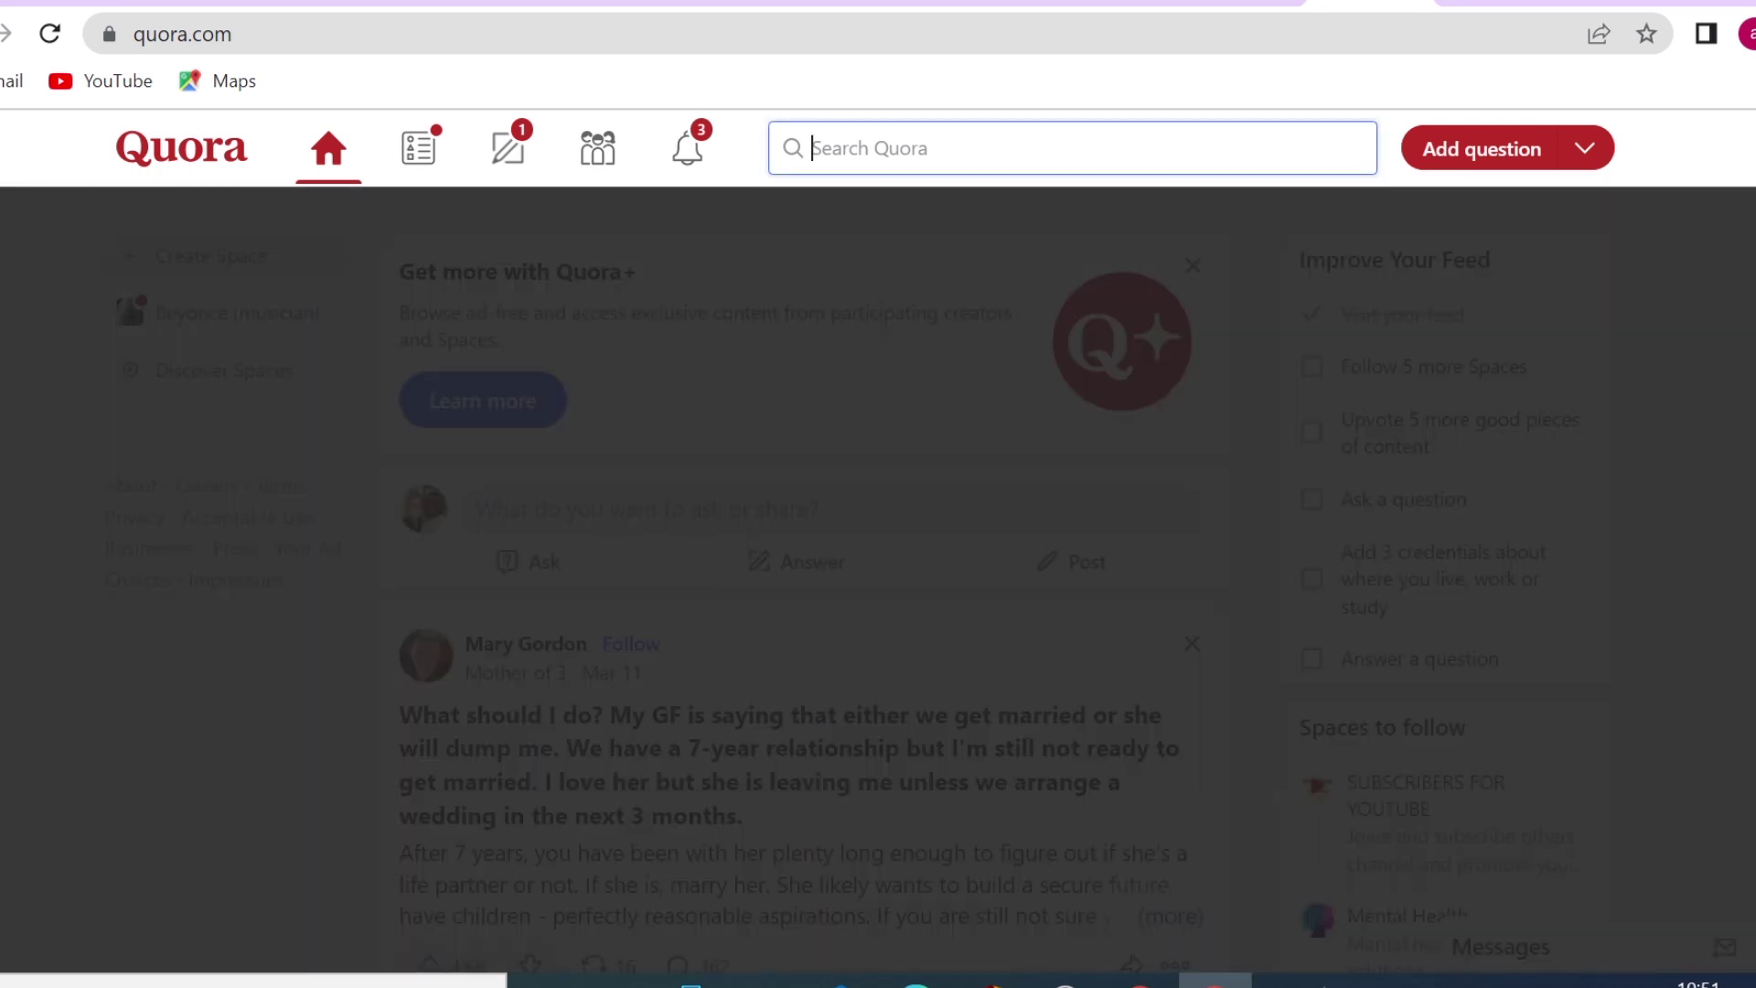
{"action": "type", "text": "instagram growth"}
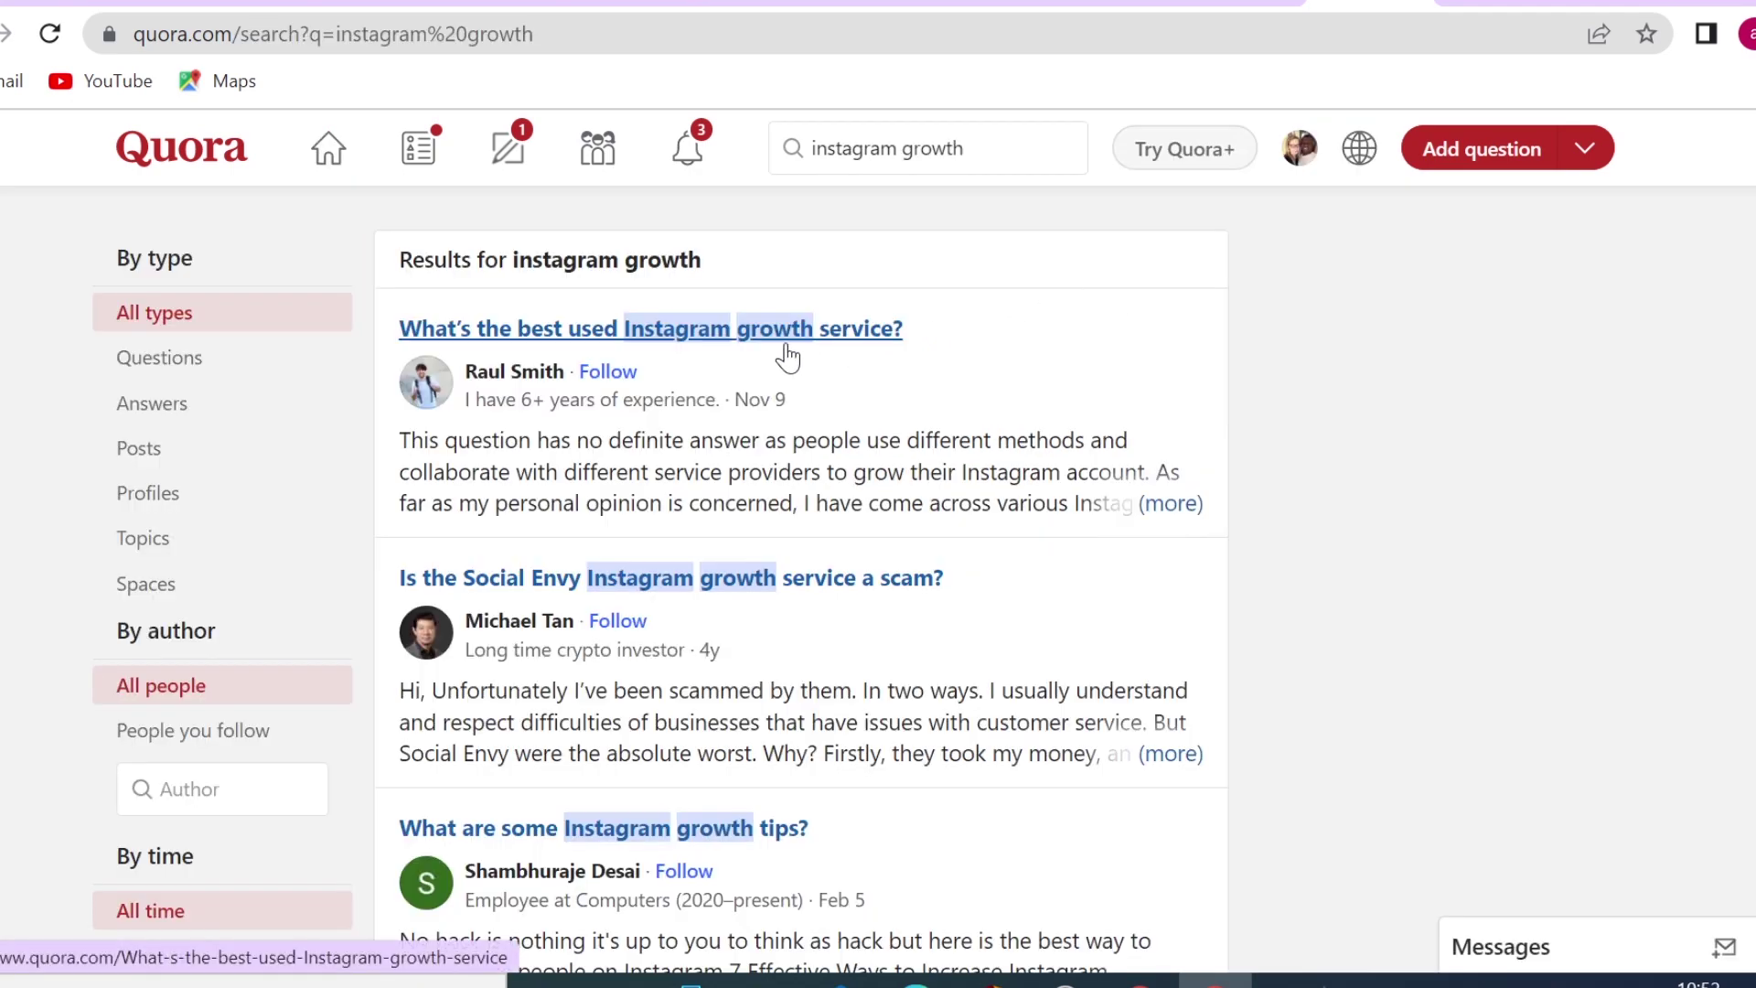
{"action": "scroll", "coordinate": [1031, 425], "scroll_direction": "down", "scroll_amount": 1}
{"action": "scroll", "coordinate": [1031, 425], "scroll_direction": "down", "scroll_amount": 3}
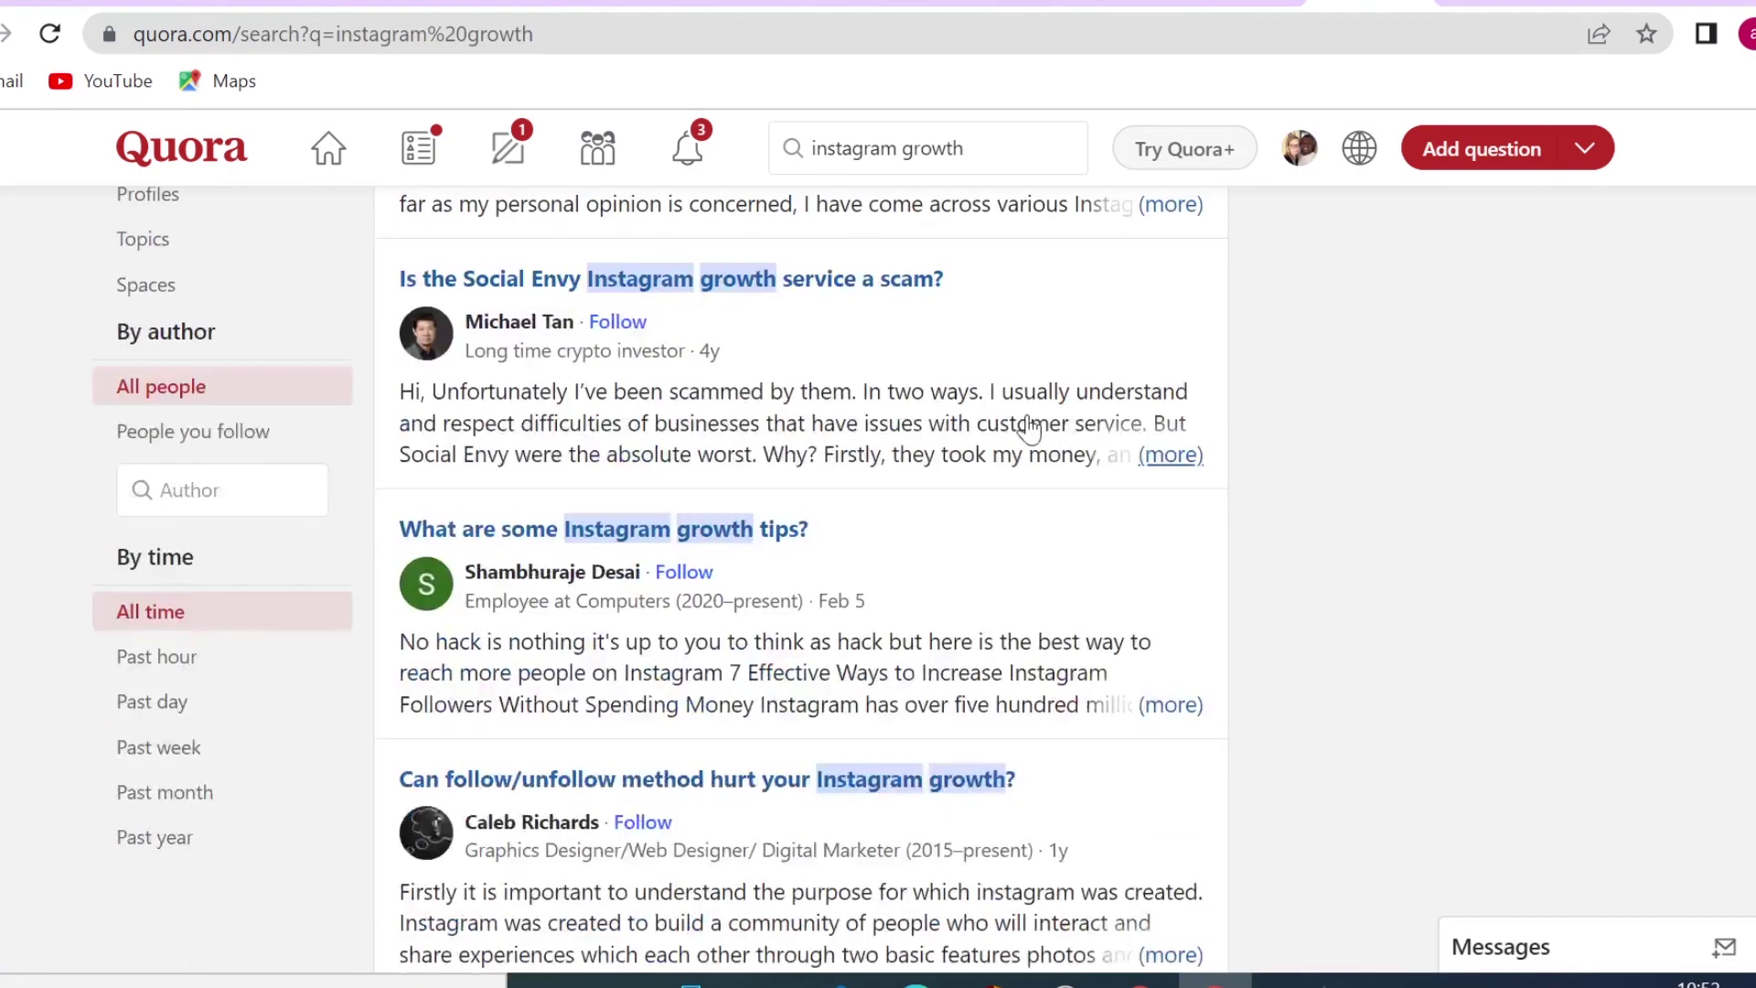
{"action": "scroll", "coordinate": [1032, 426], "scroll_direction": "down", "scroll_amount": 5}
{"action": "scroll", "coordinate": [1033, 427], "scroll_direction": "down", "scroll_amount": 4}
{"action": "scroll", "coordinate": [1034, 427], "scroll_direction": "down", "scroll_amount": 1}
{"action": "scroll", "coordinate": [1030, 427], "scroll_direction": "down", "scroll_amount": 6}
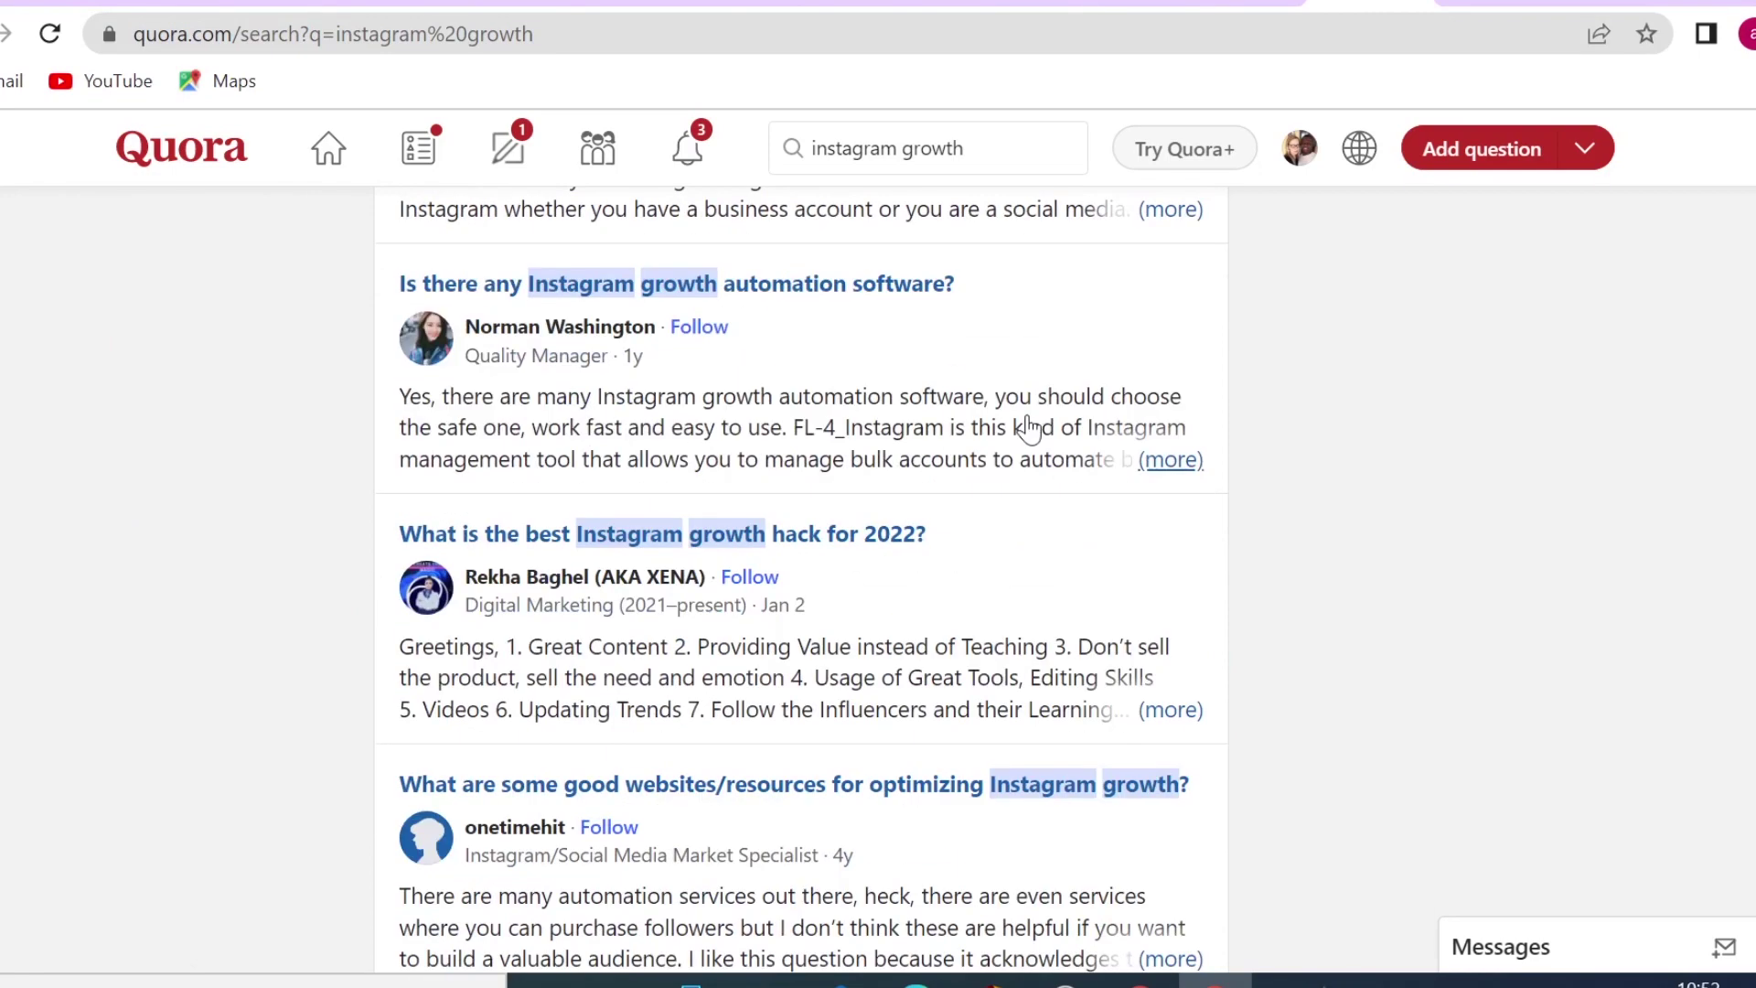
{"action": "scroll", "coordinate": [1031, 427], "scroll_direction": "down", "scroll_amount": 5}
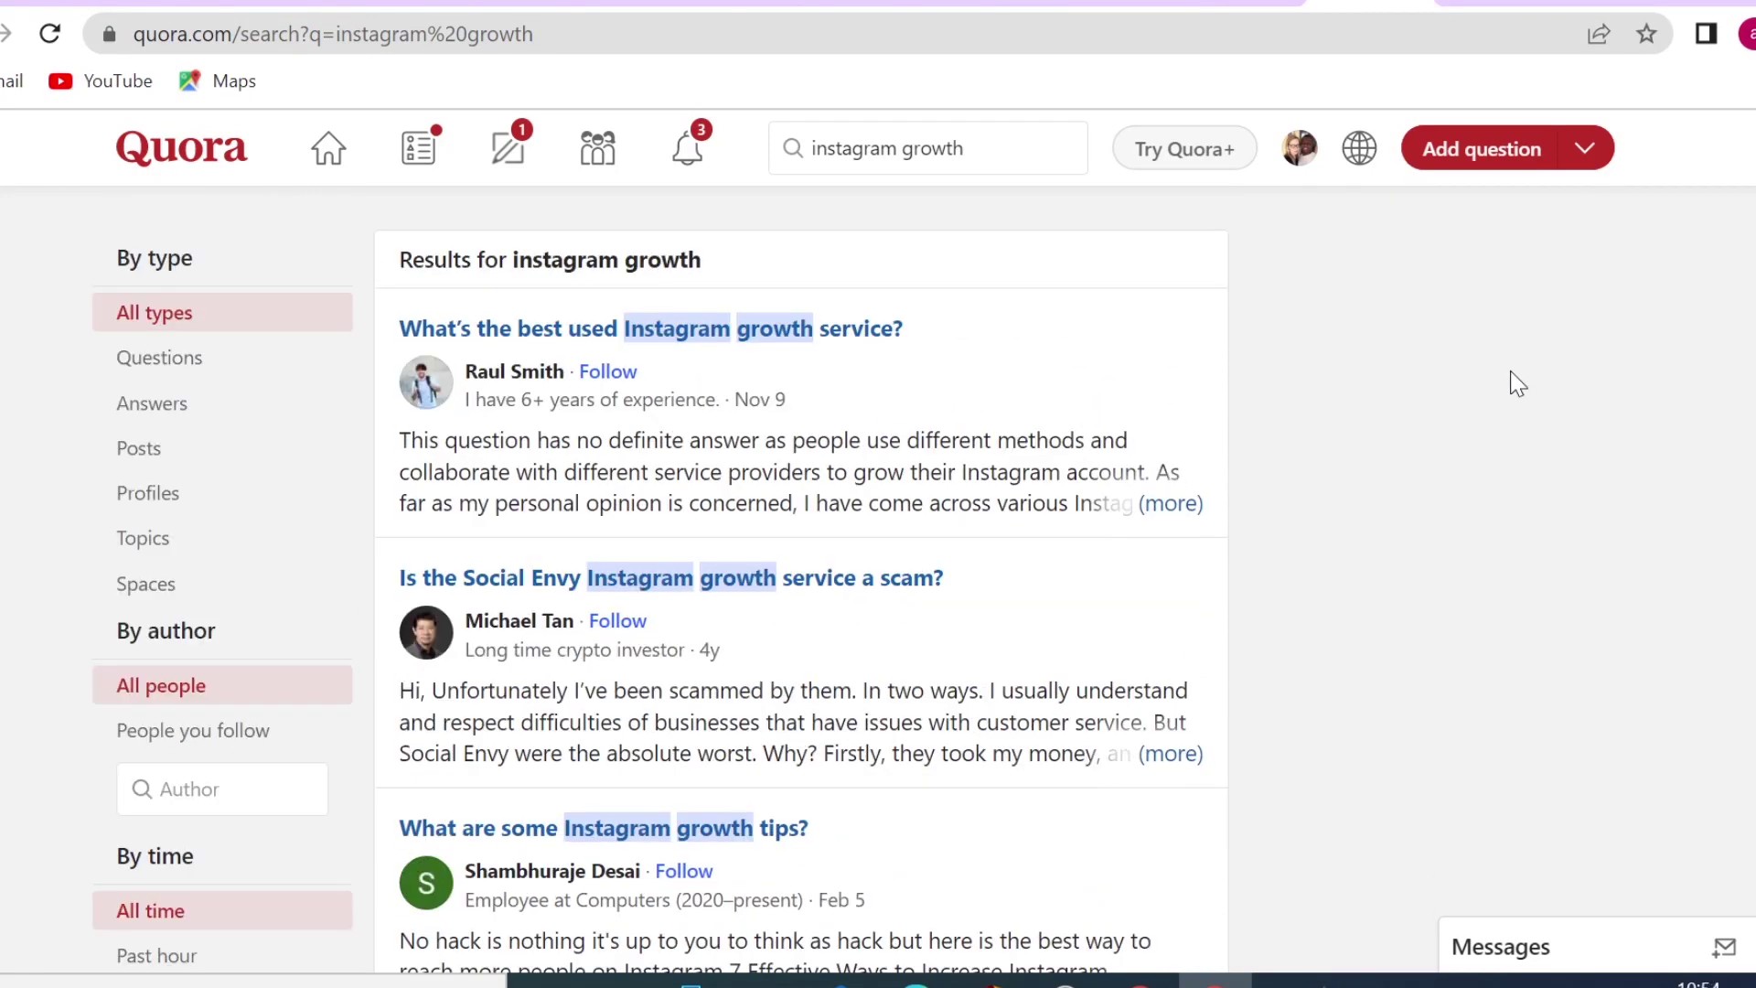